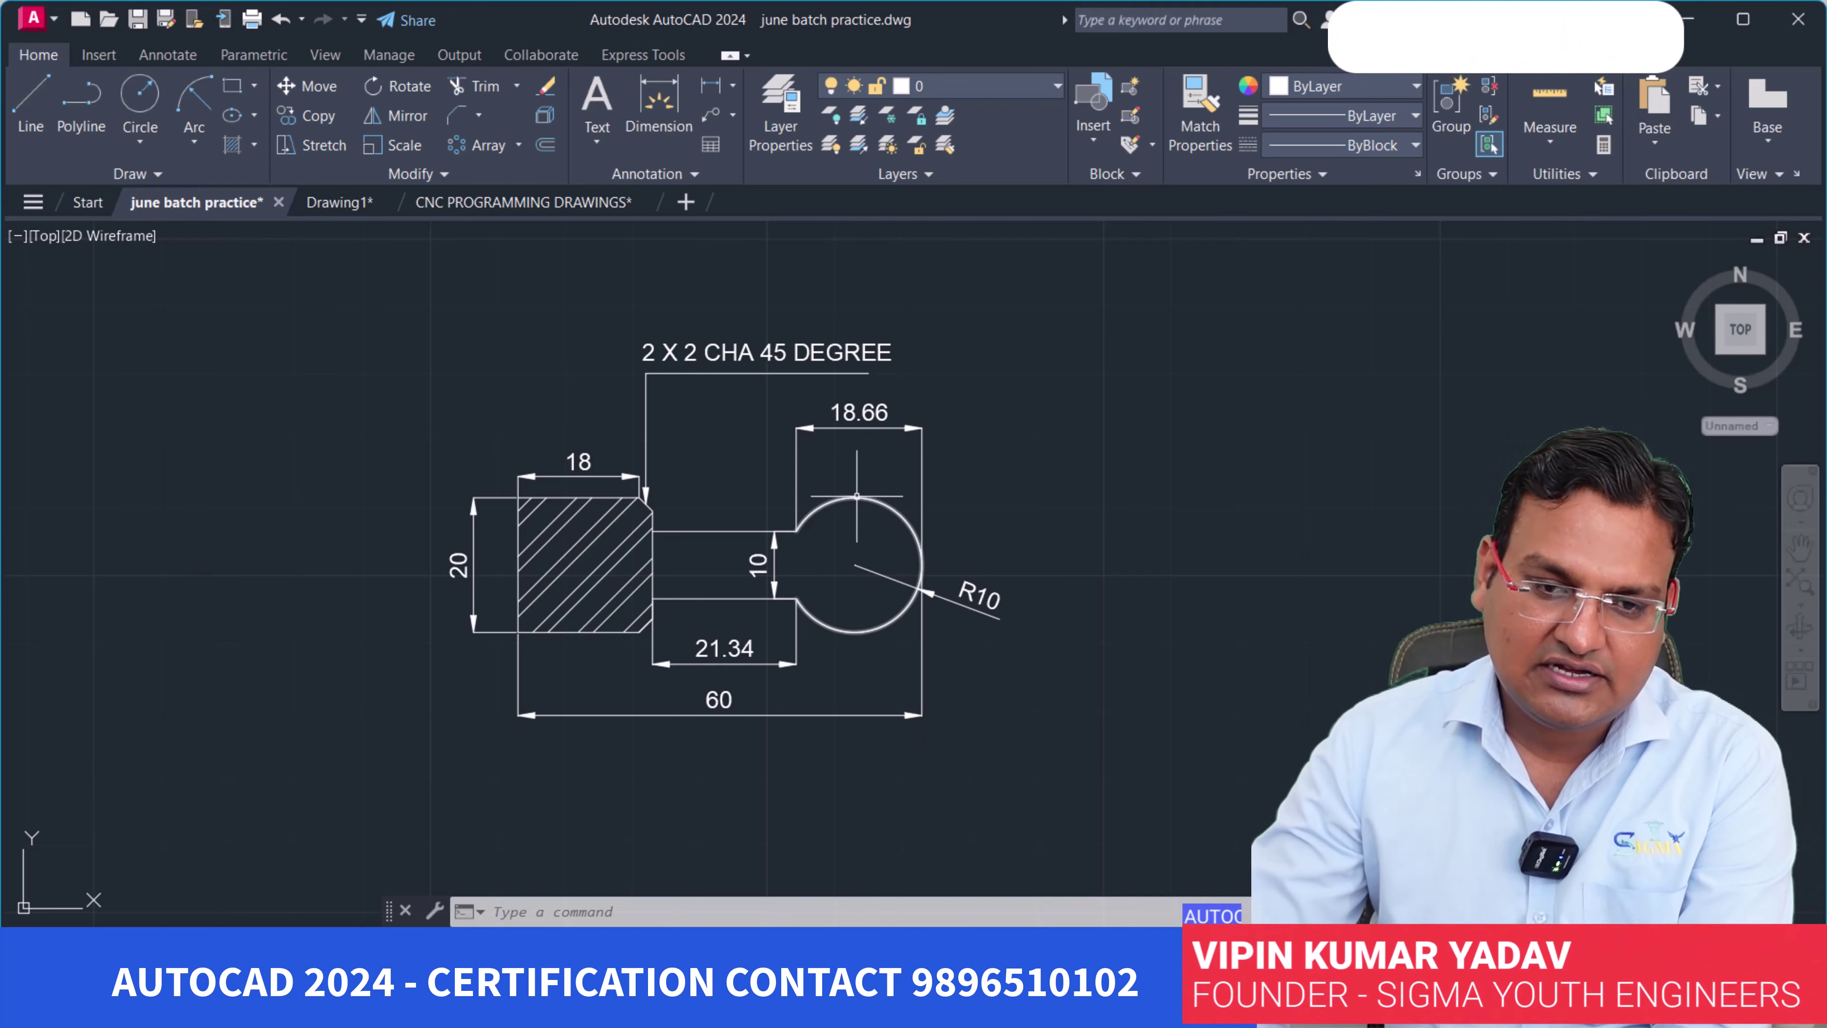
# Draw a 60-unit horizontal line in free space right of the reference part.
pyautogui.scroll(3, 855, 496)
pyautogui.scroll(-3, 784, 561)
pyautogui.scroll(2, 542, 497)
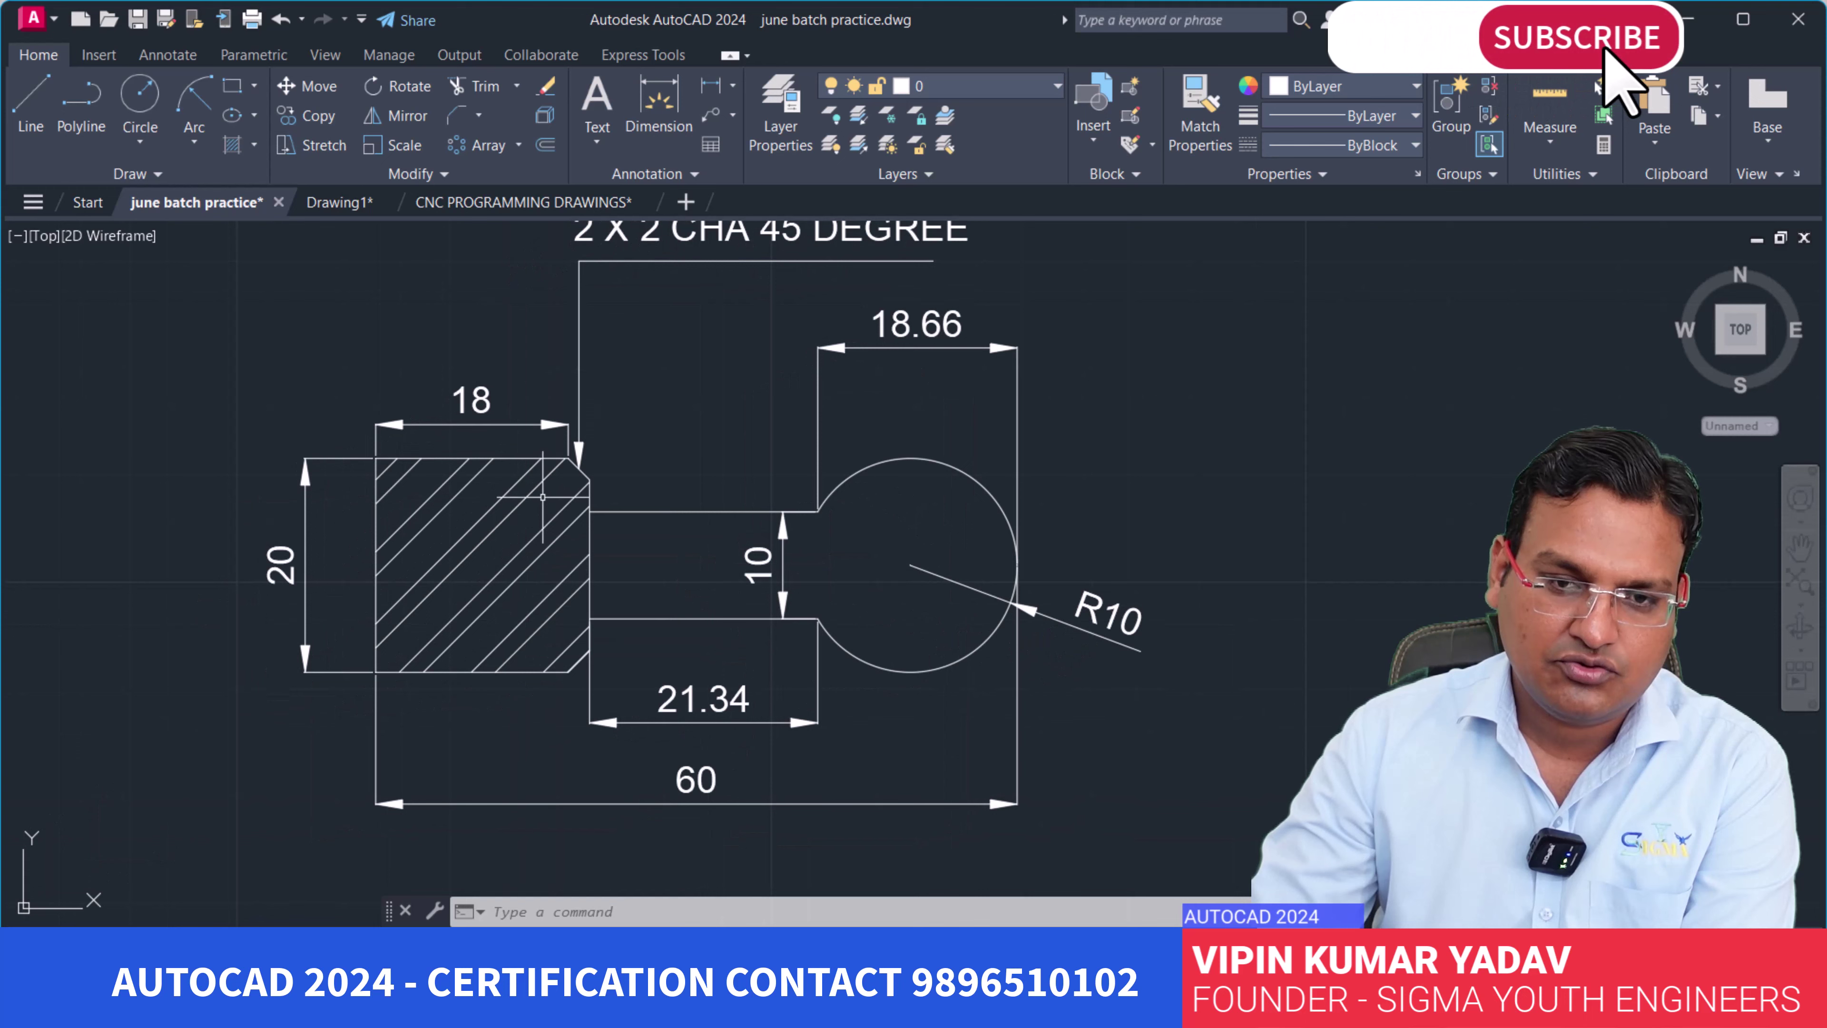
pyautogui.scroll(-2, 928, 552)
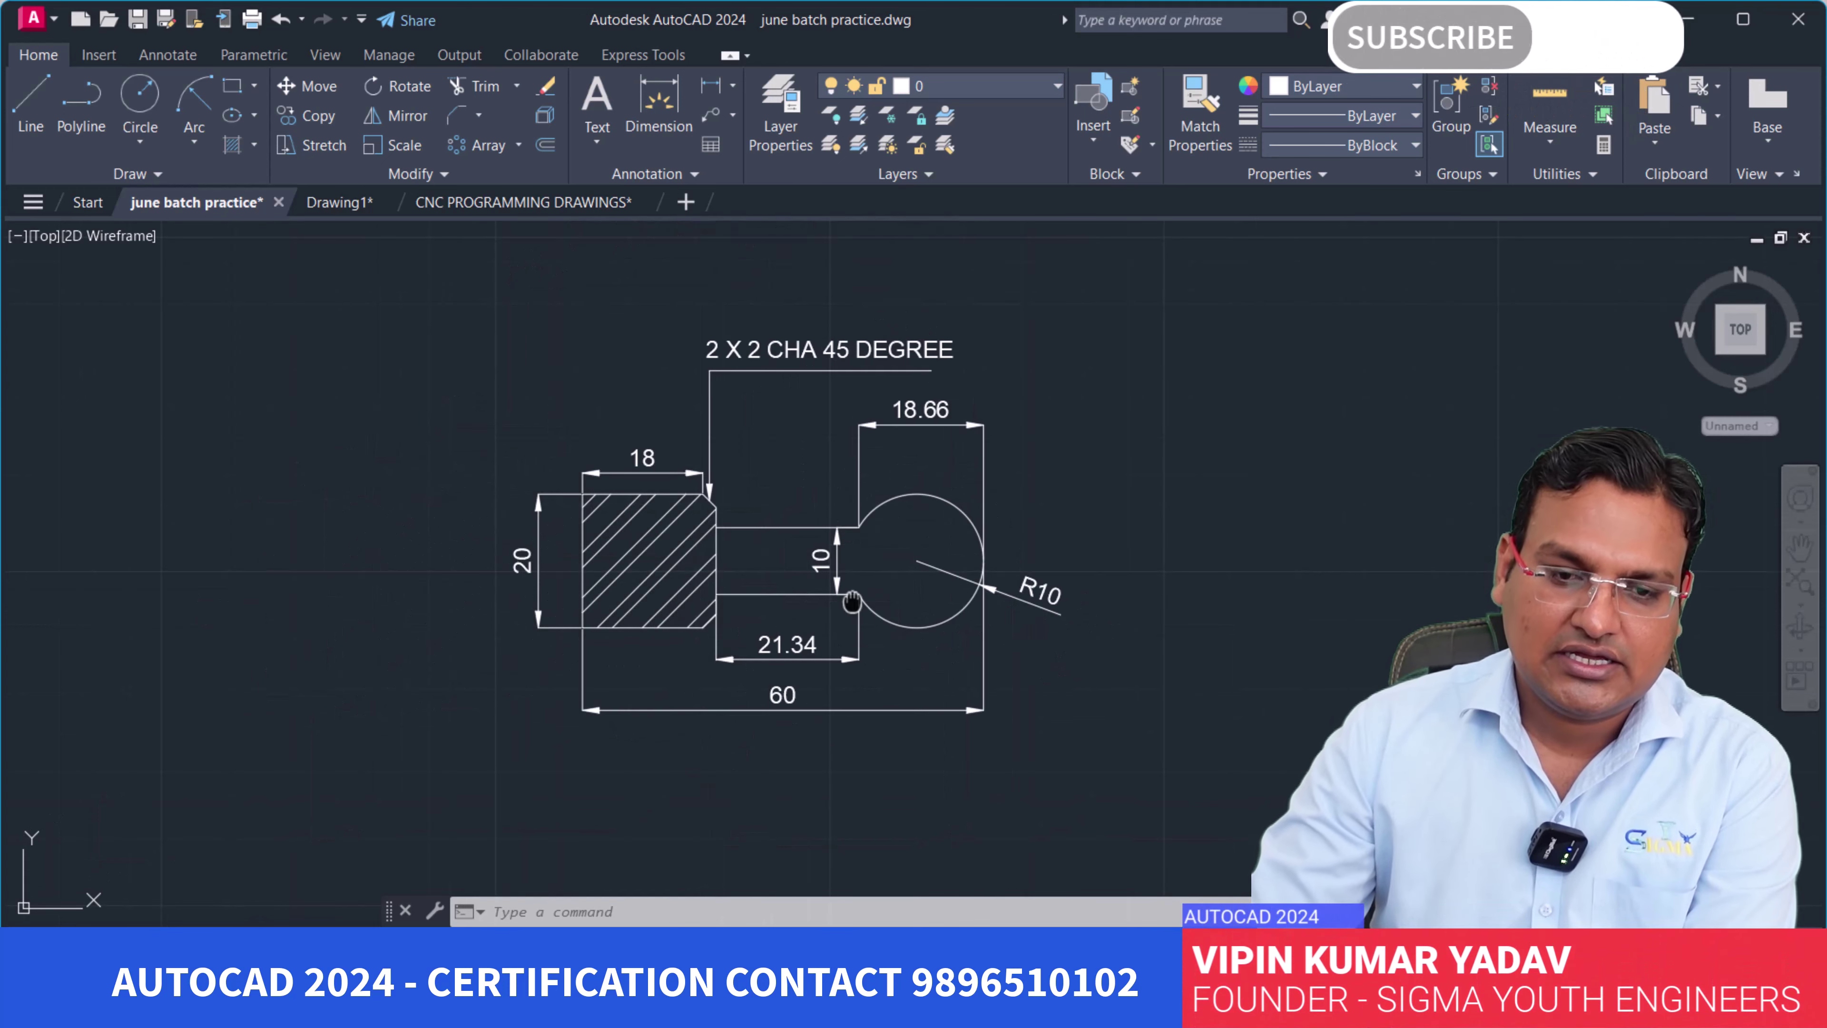
pyautogui.moveTo(749, 593); pyautogui.dragTo(664, 593, button='middle')
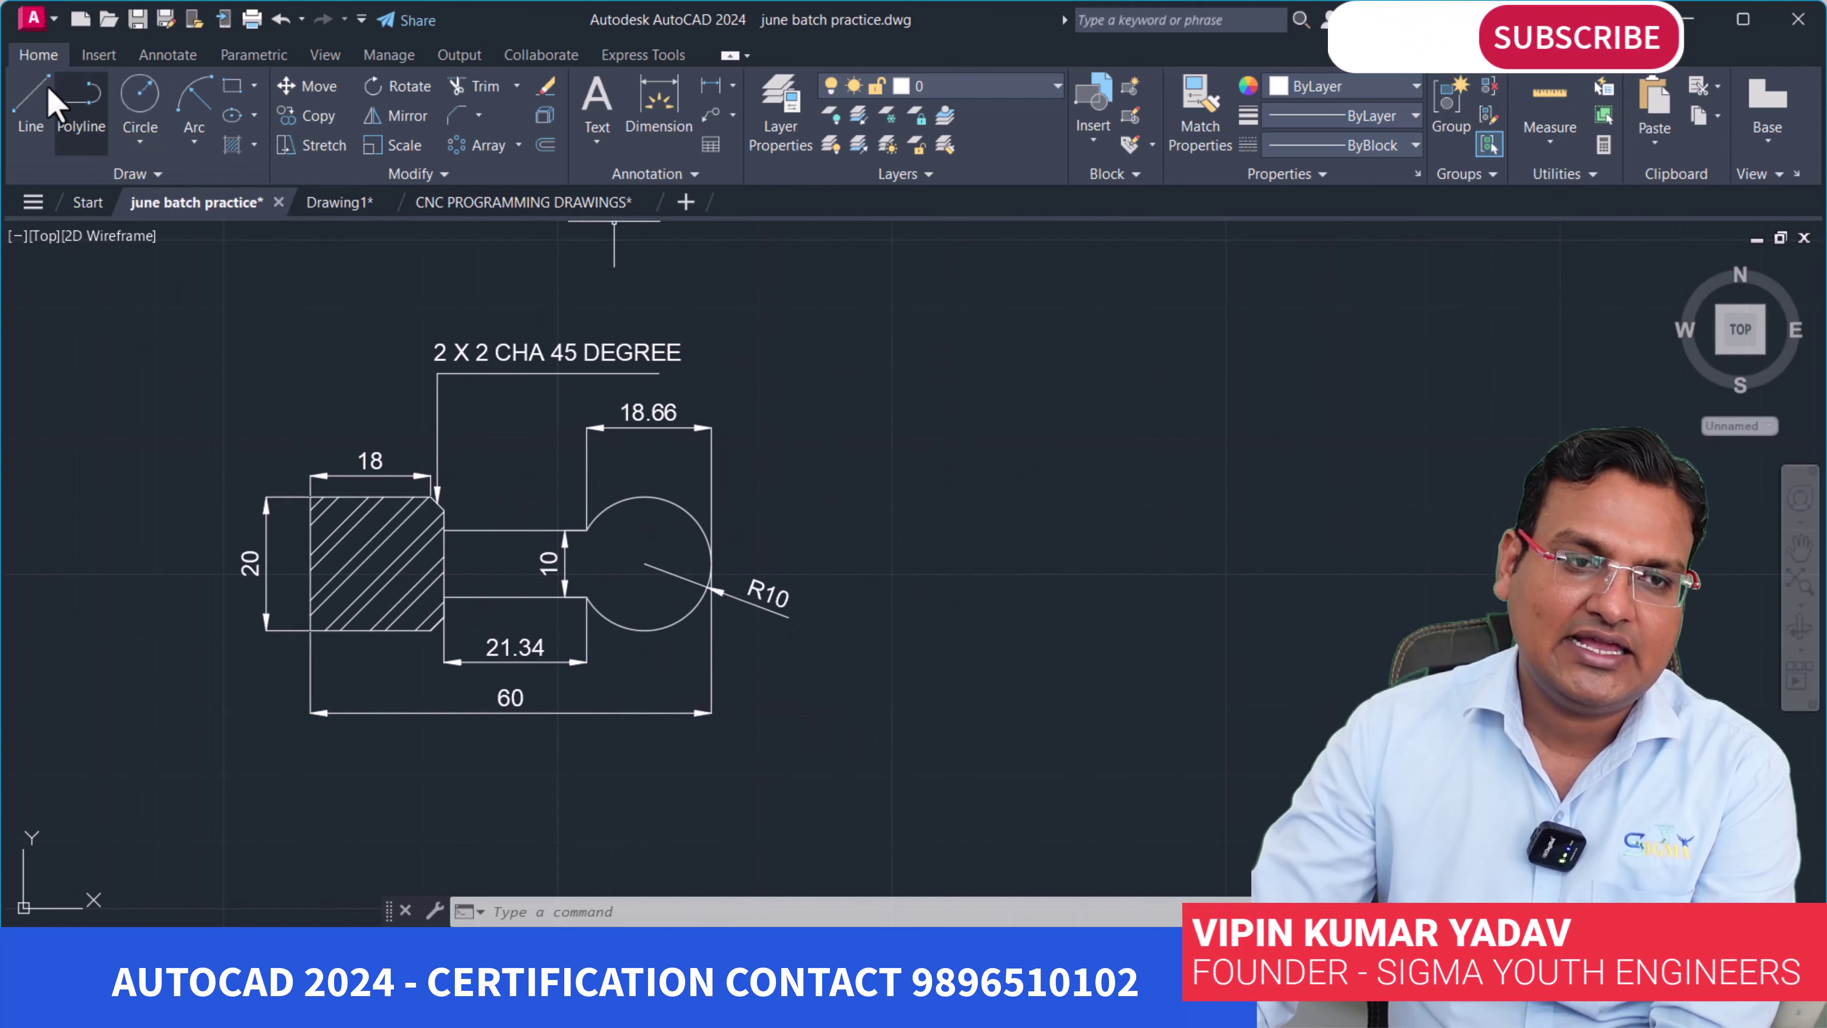
pyautogui.click(30, 100)
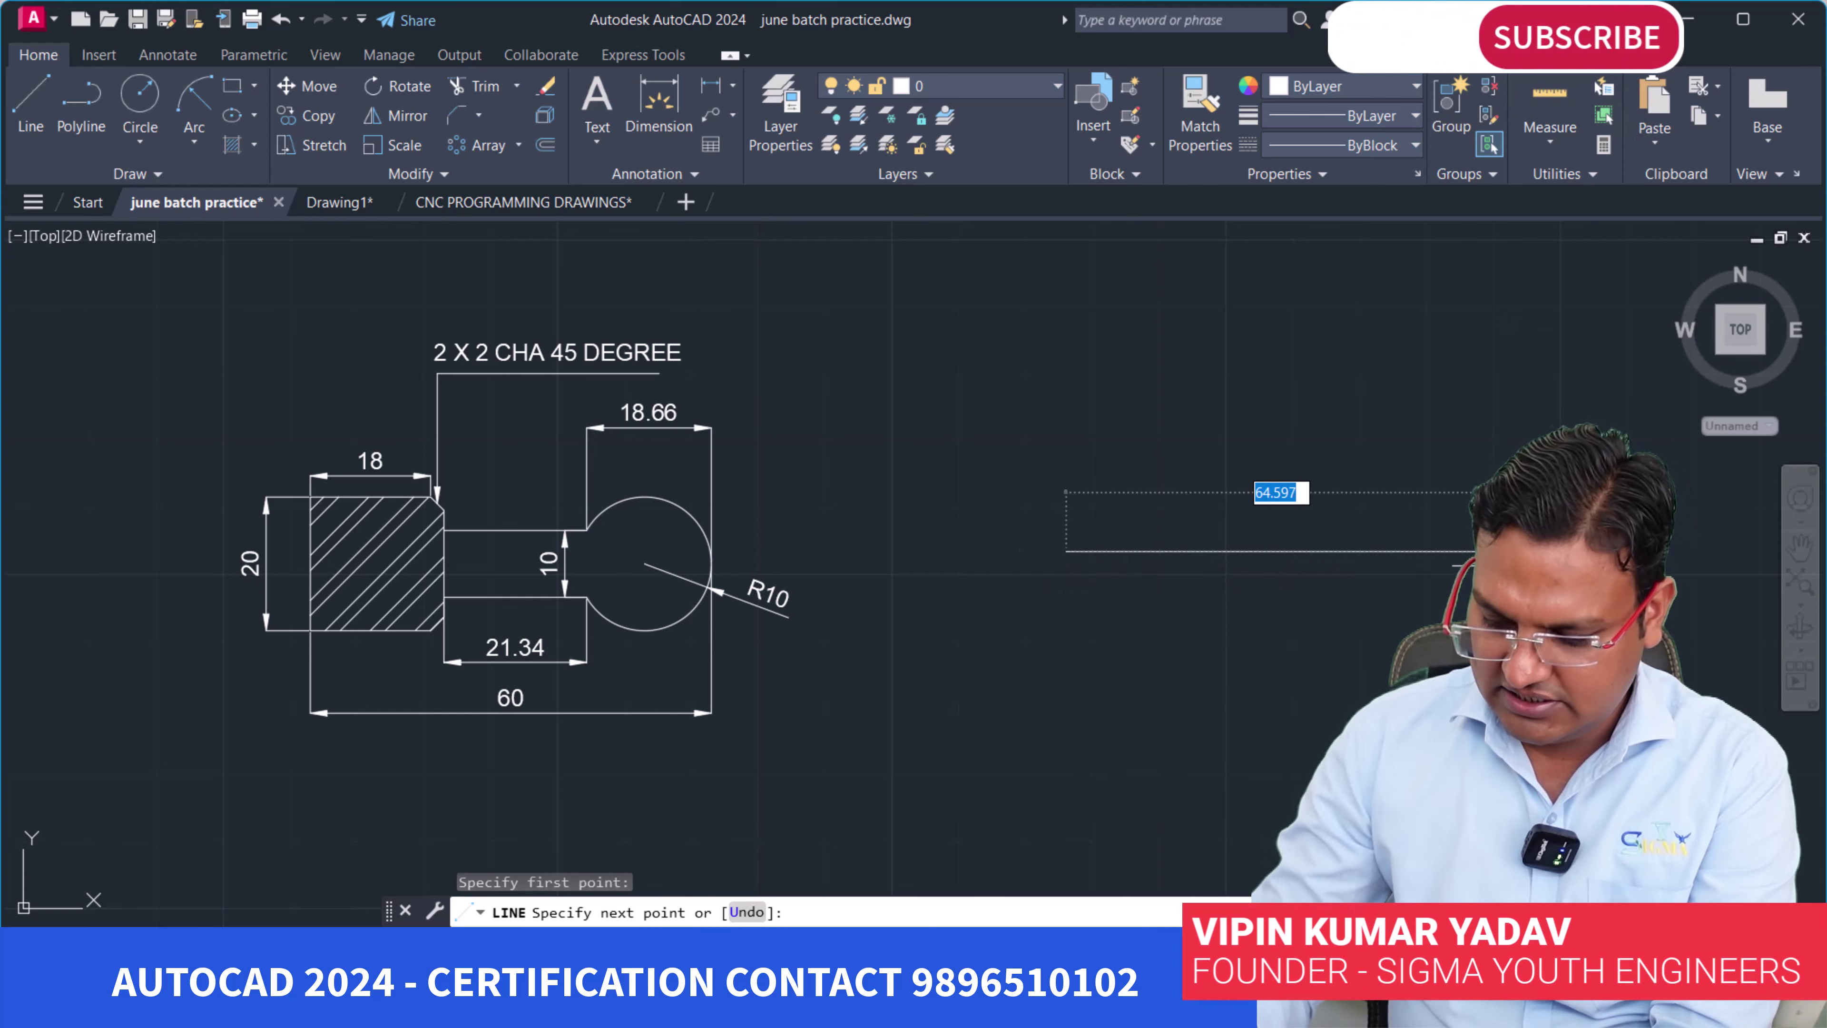
pyautogui.write('60')
pyautogui.press('Return')
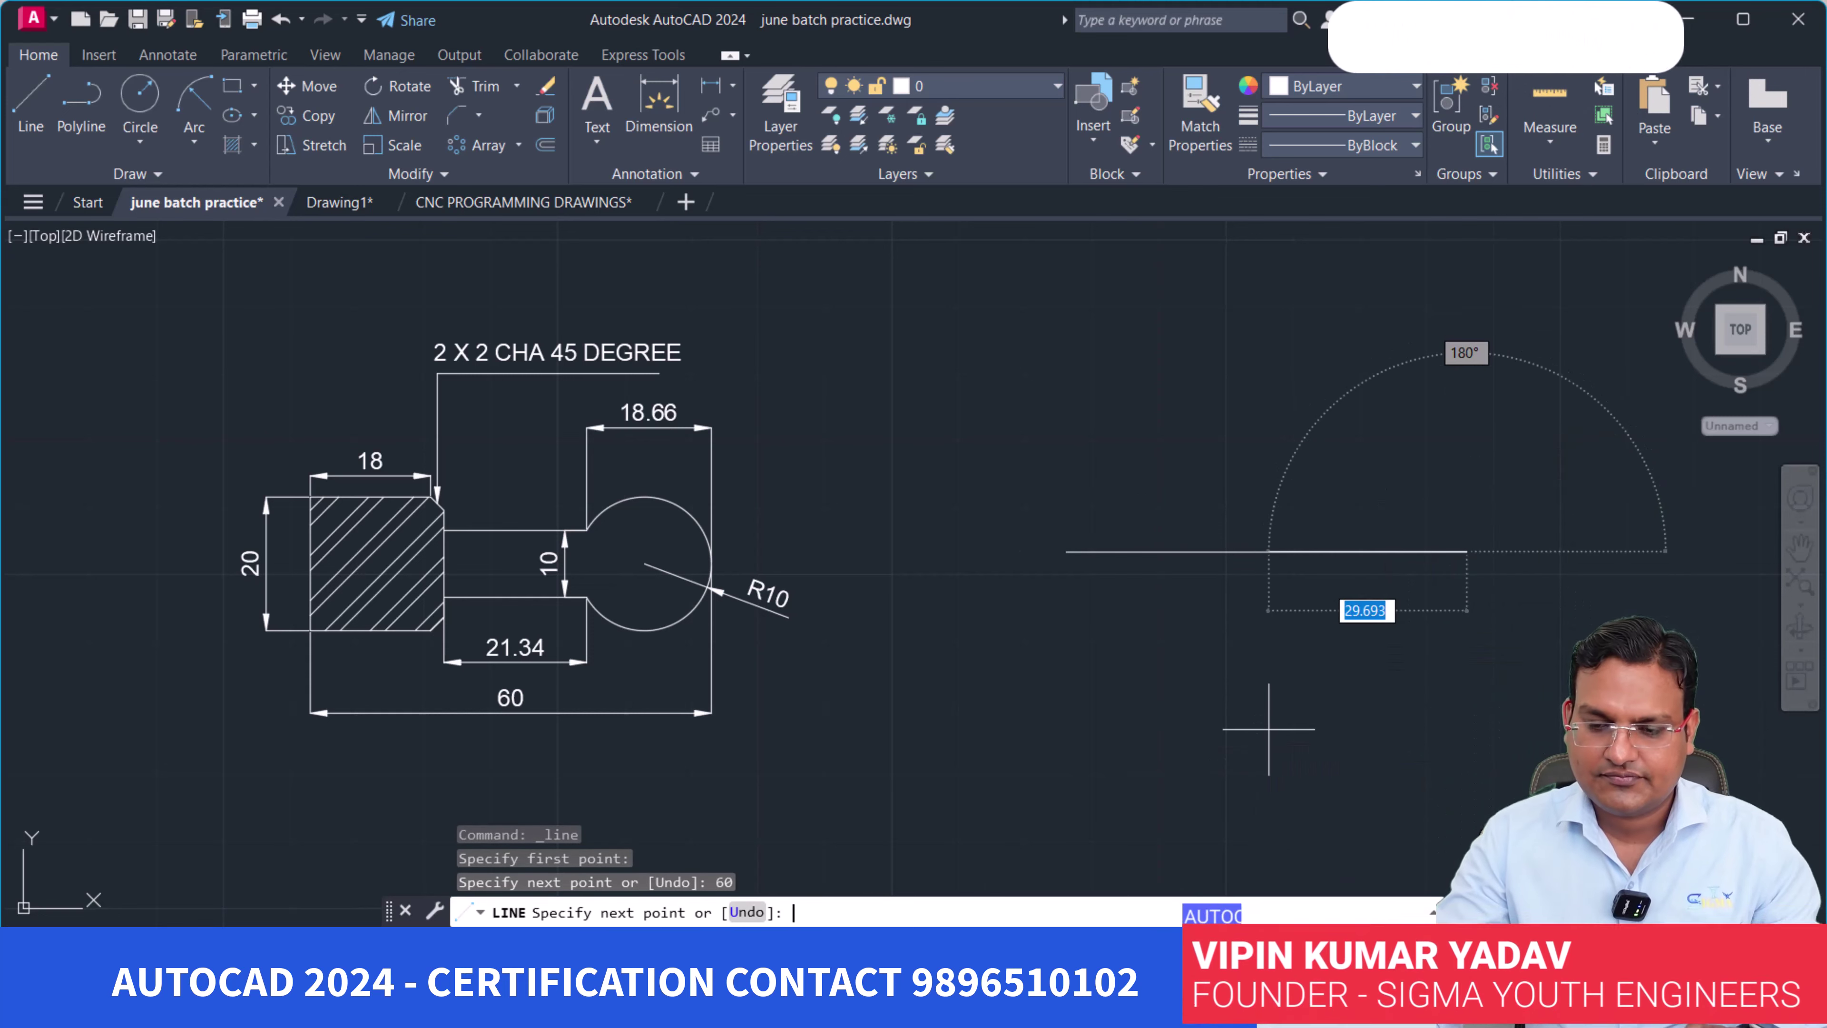
pyautogui.press('Return')
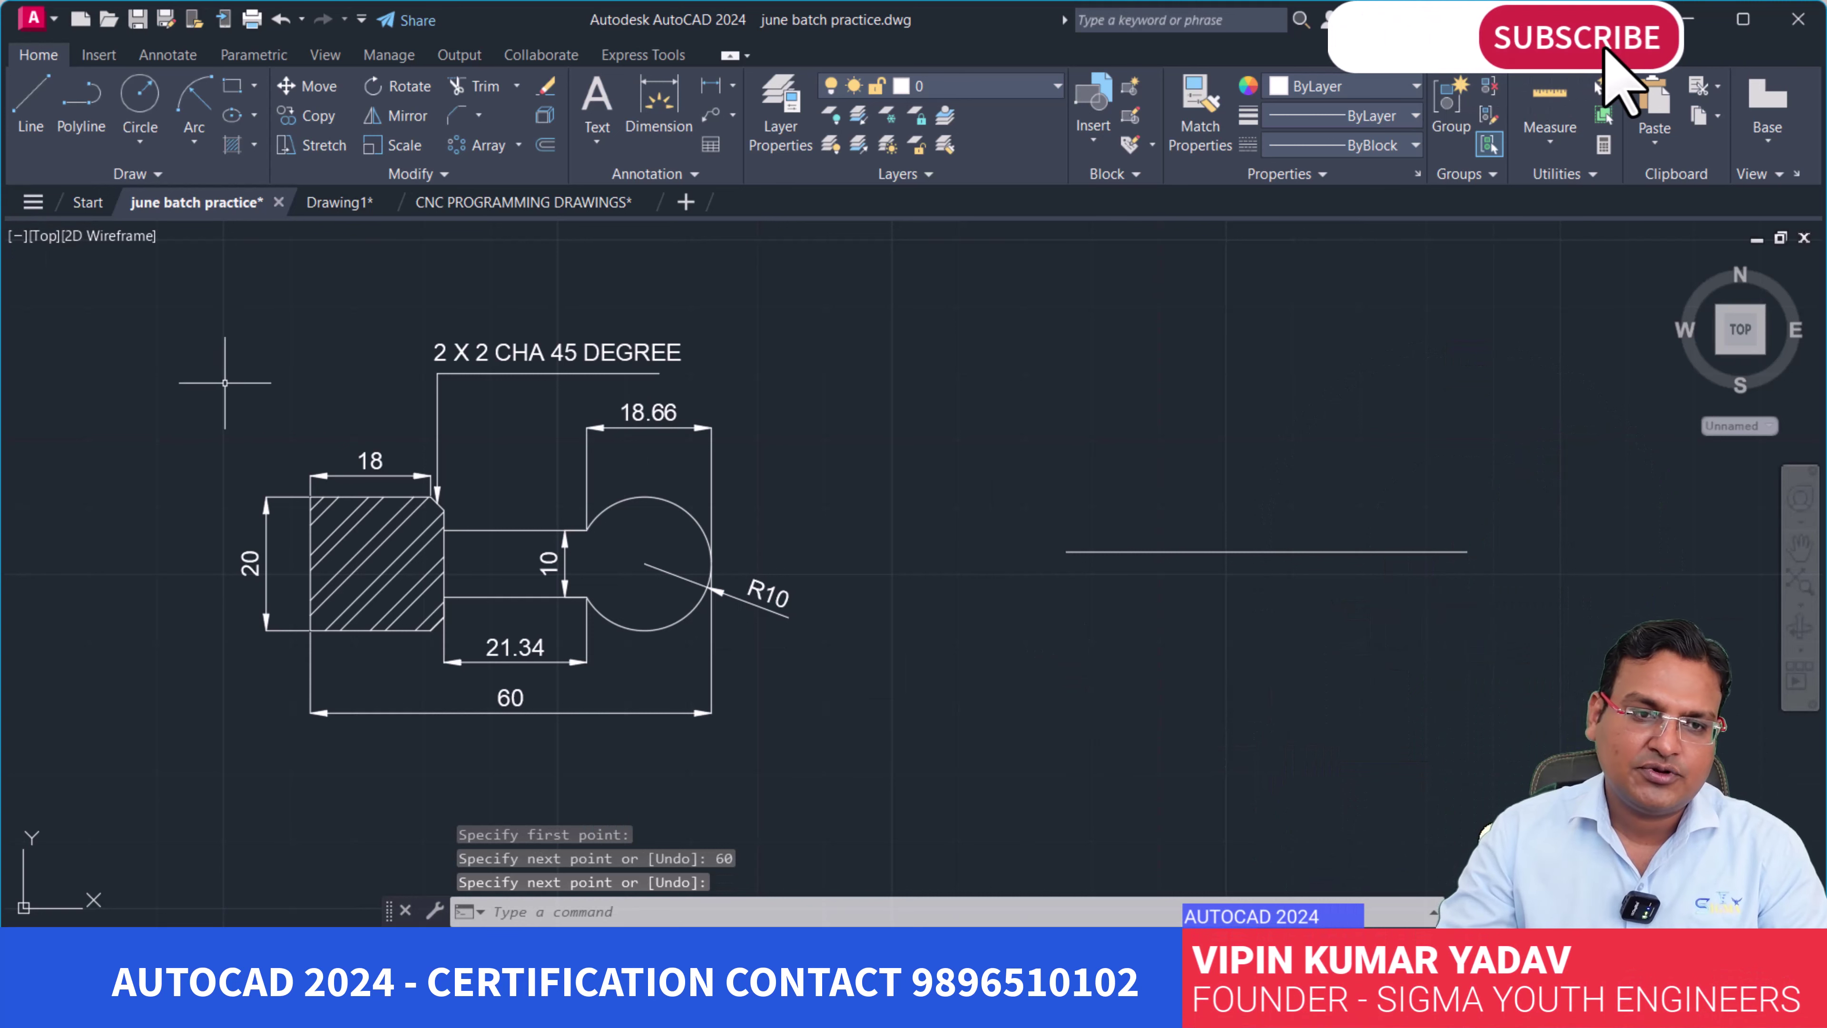
# Add a radius-10 circle centred on the line's right endpoint.
pyautogui.click(137, 136)
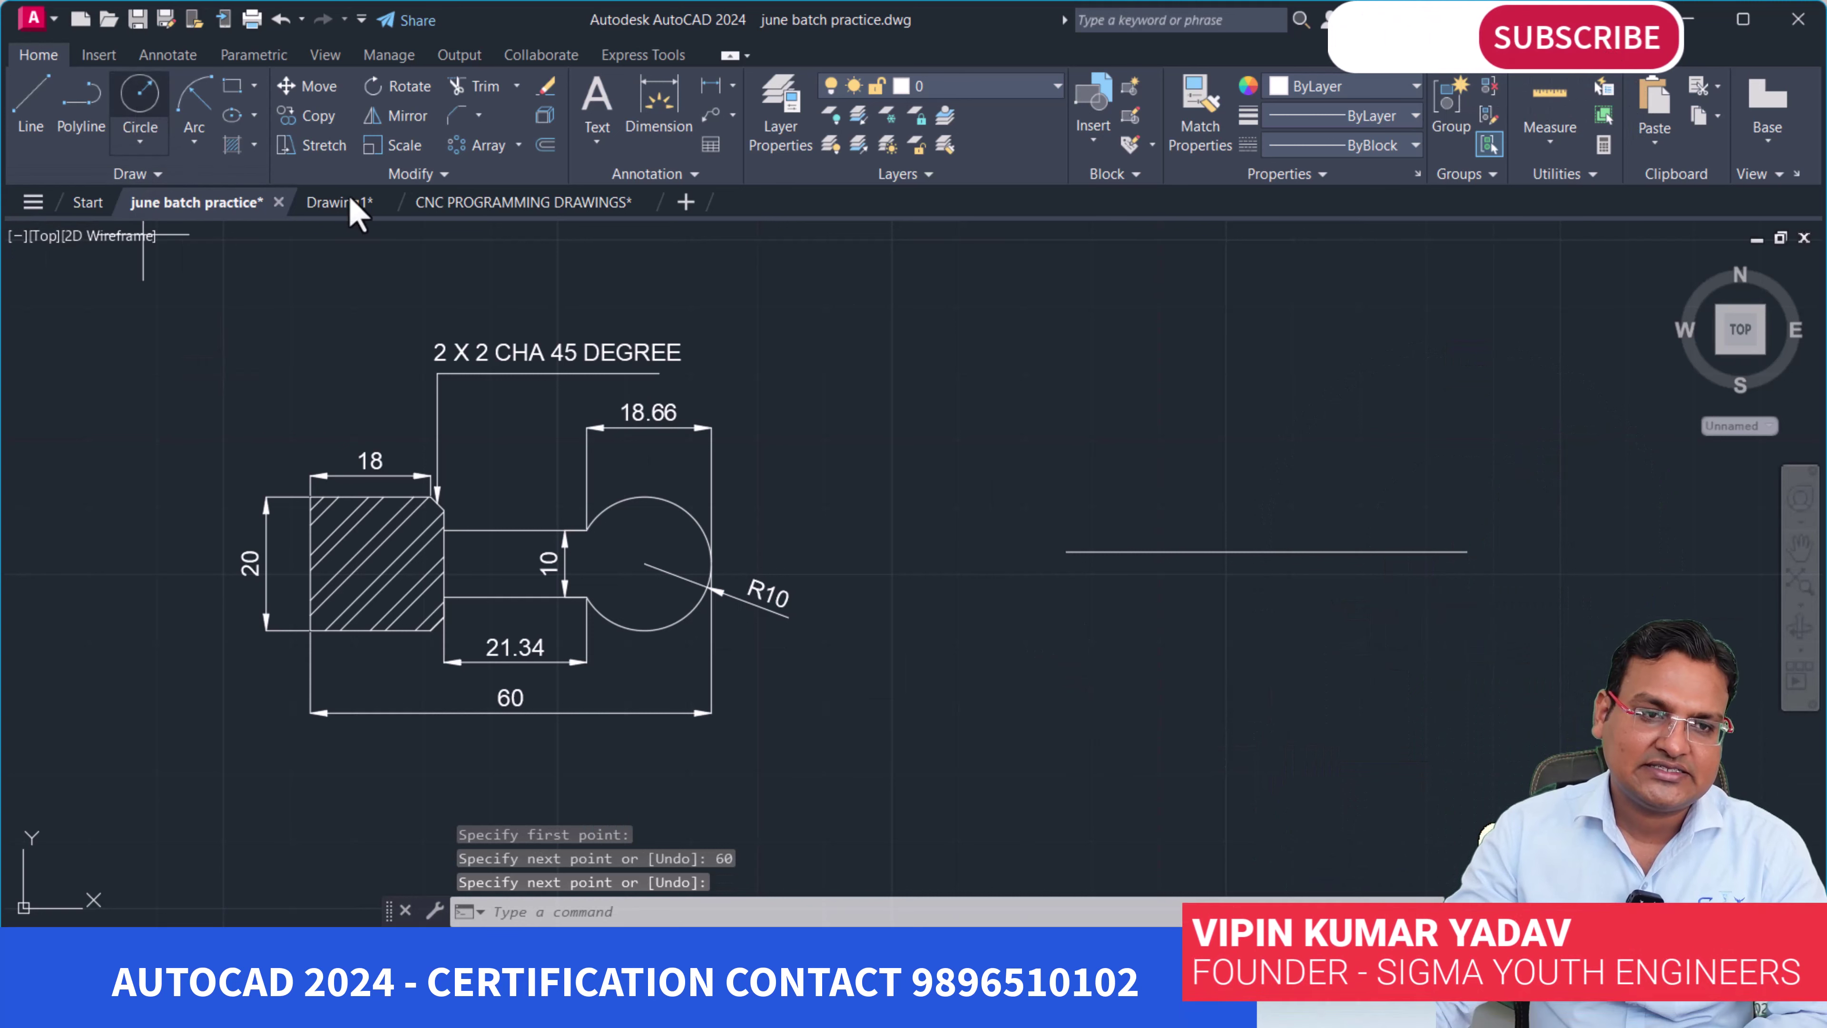
pyautogui.click(1467, 552)
pyautogui.write('10')
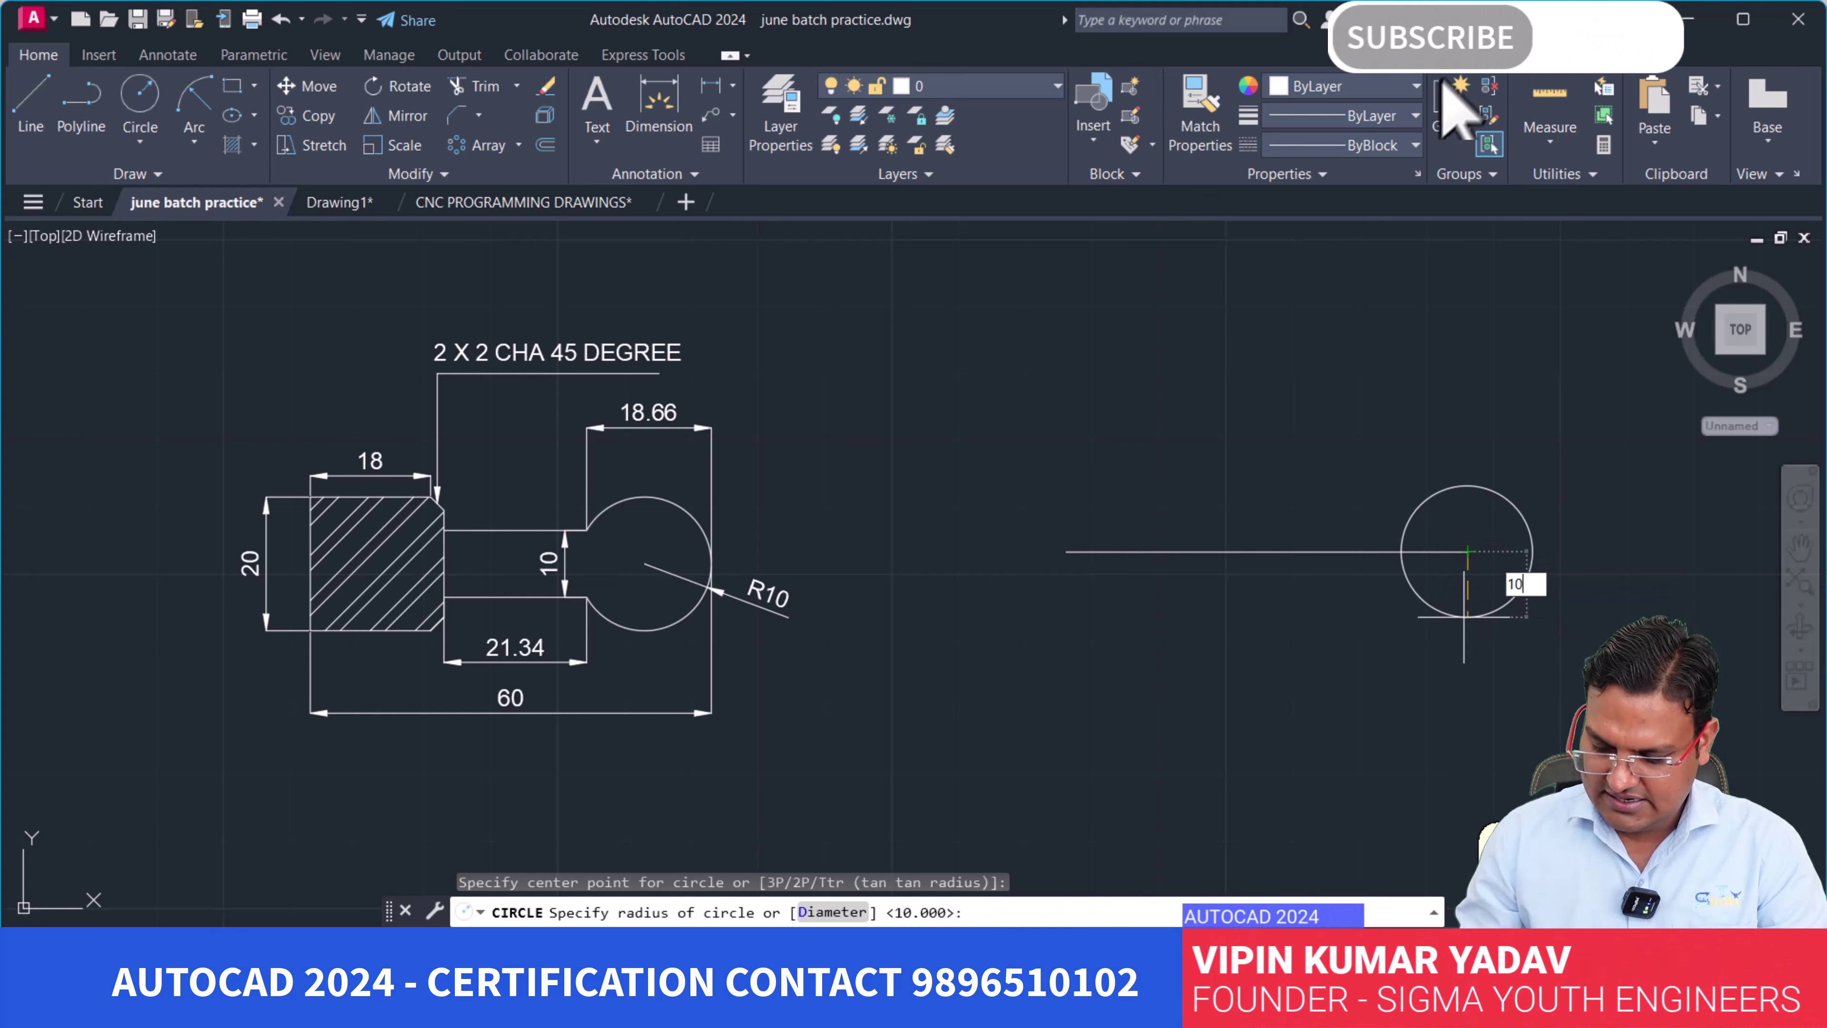
pyautogui.press('Return')
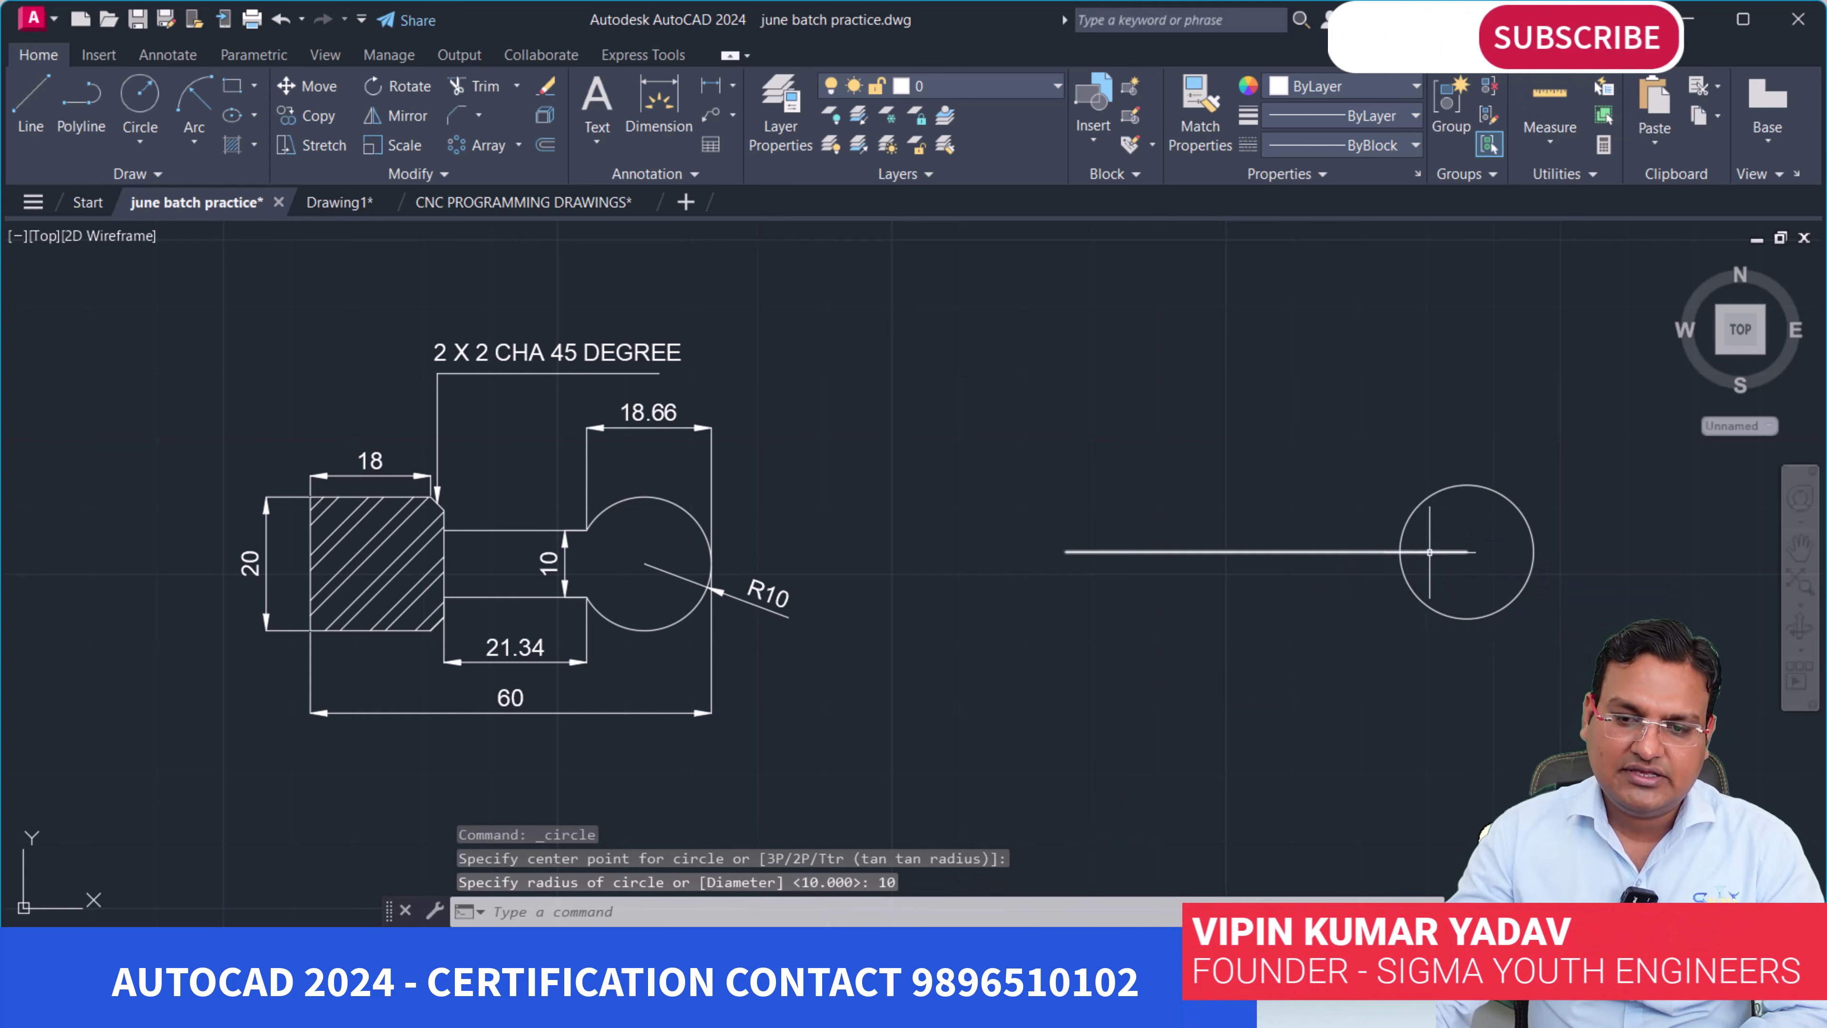
pyautogui.click(1430, 552)
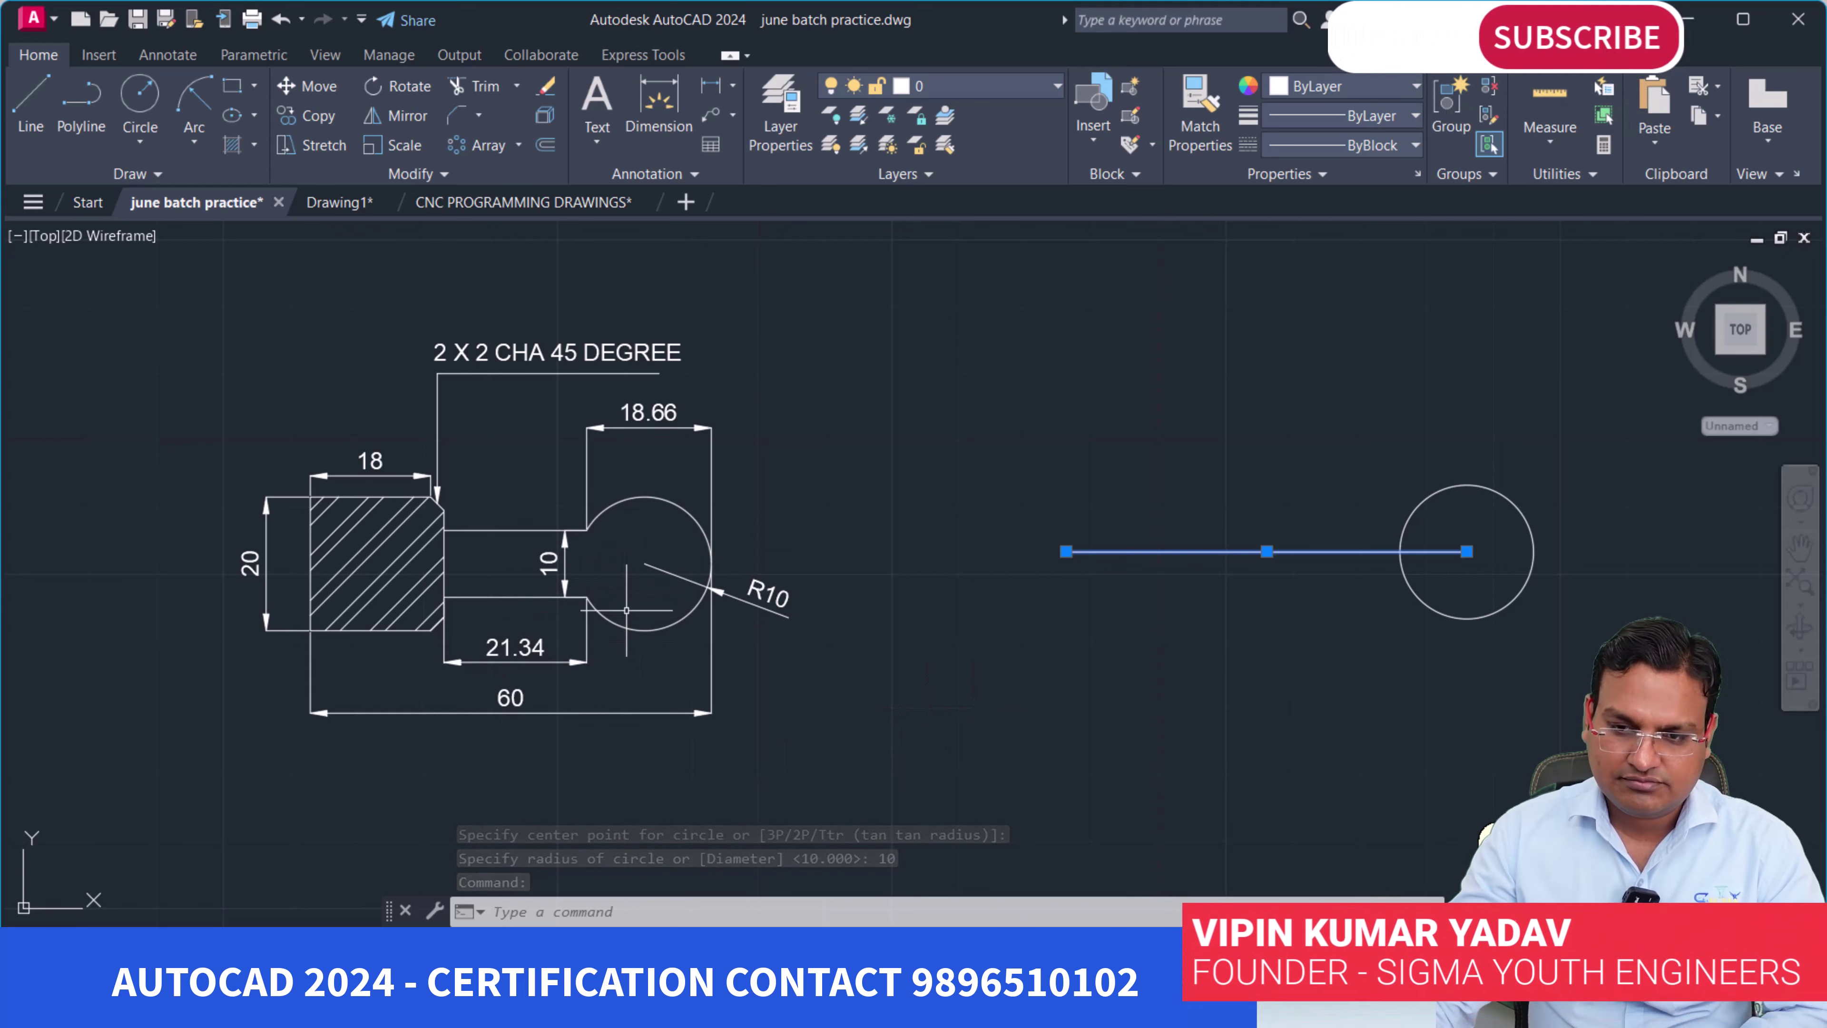
# Offset the 60-unit line by 5 to both sides, making two parallel lines into the circle.
pyautogui.write('o')
pyautogui.press('Return')
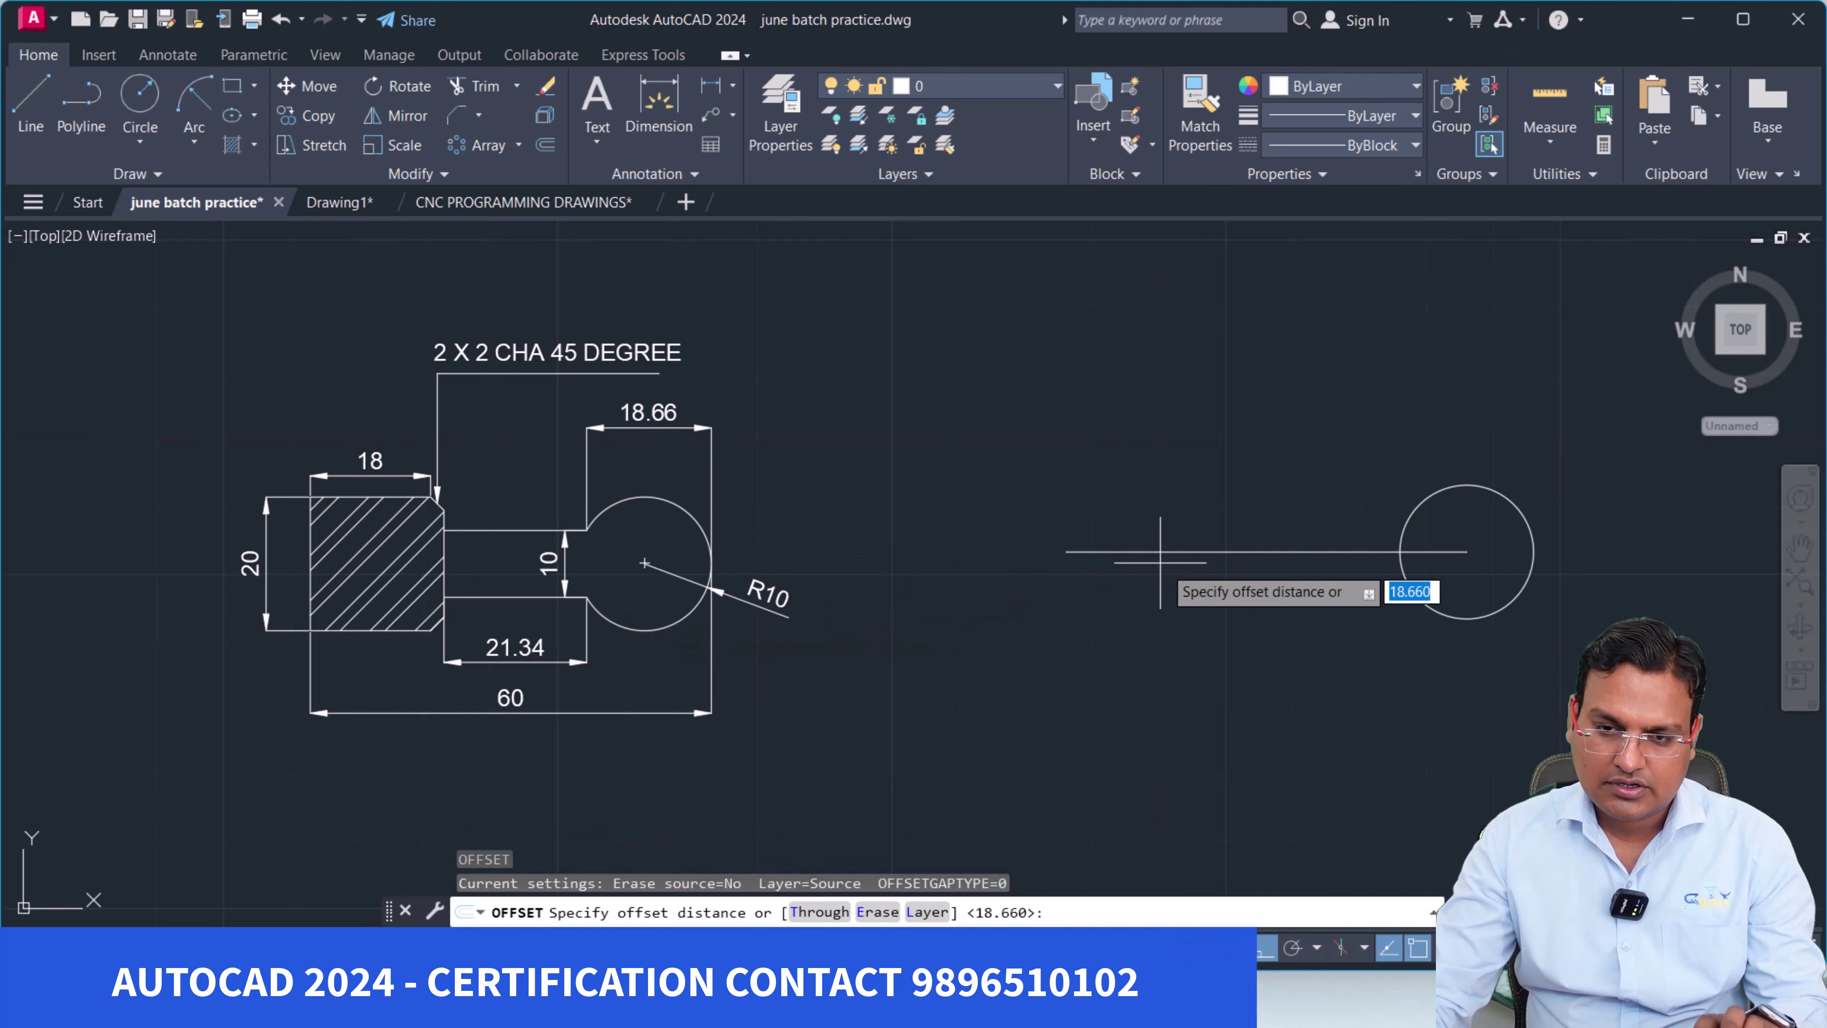
pyautogui.press('Return')
pyautogui.click(1246, 552)
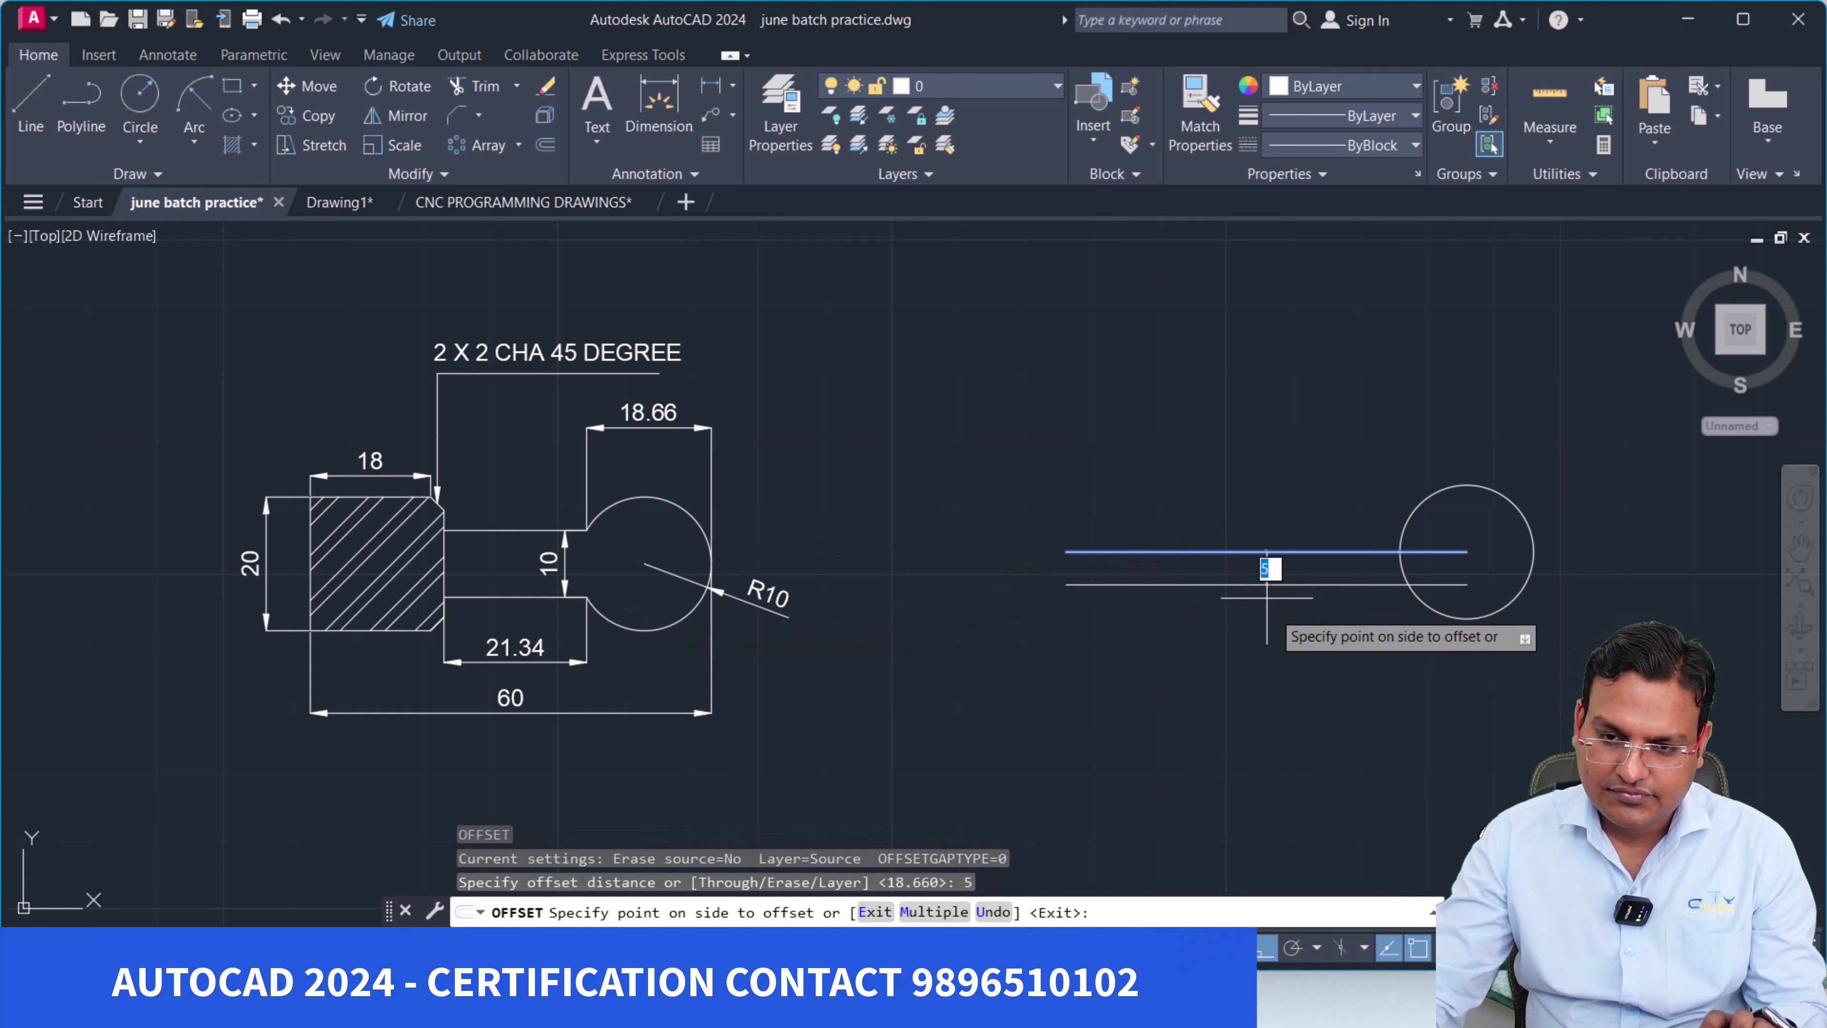
pyautogui.click(1267, 598)
pyautogui.click(1292, 551)
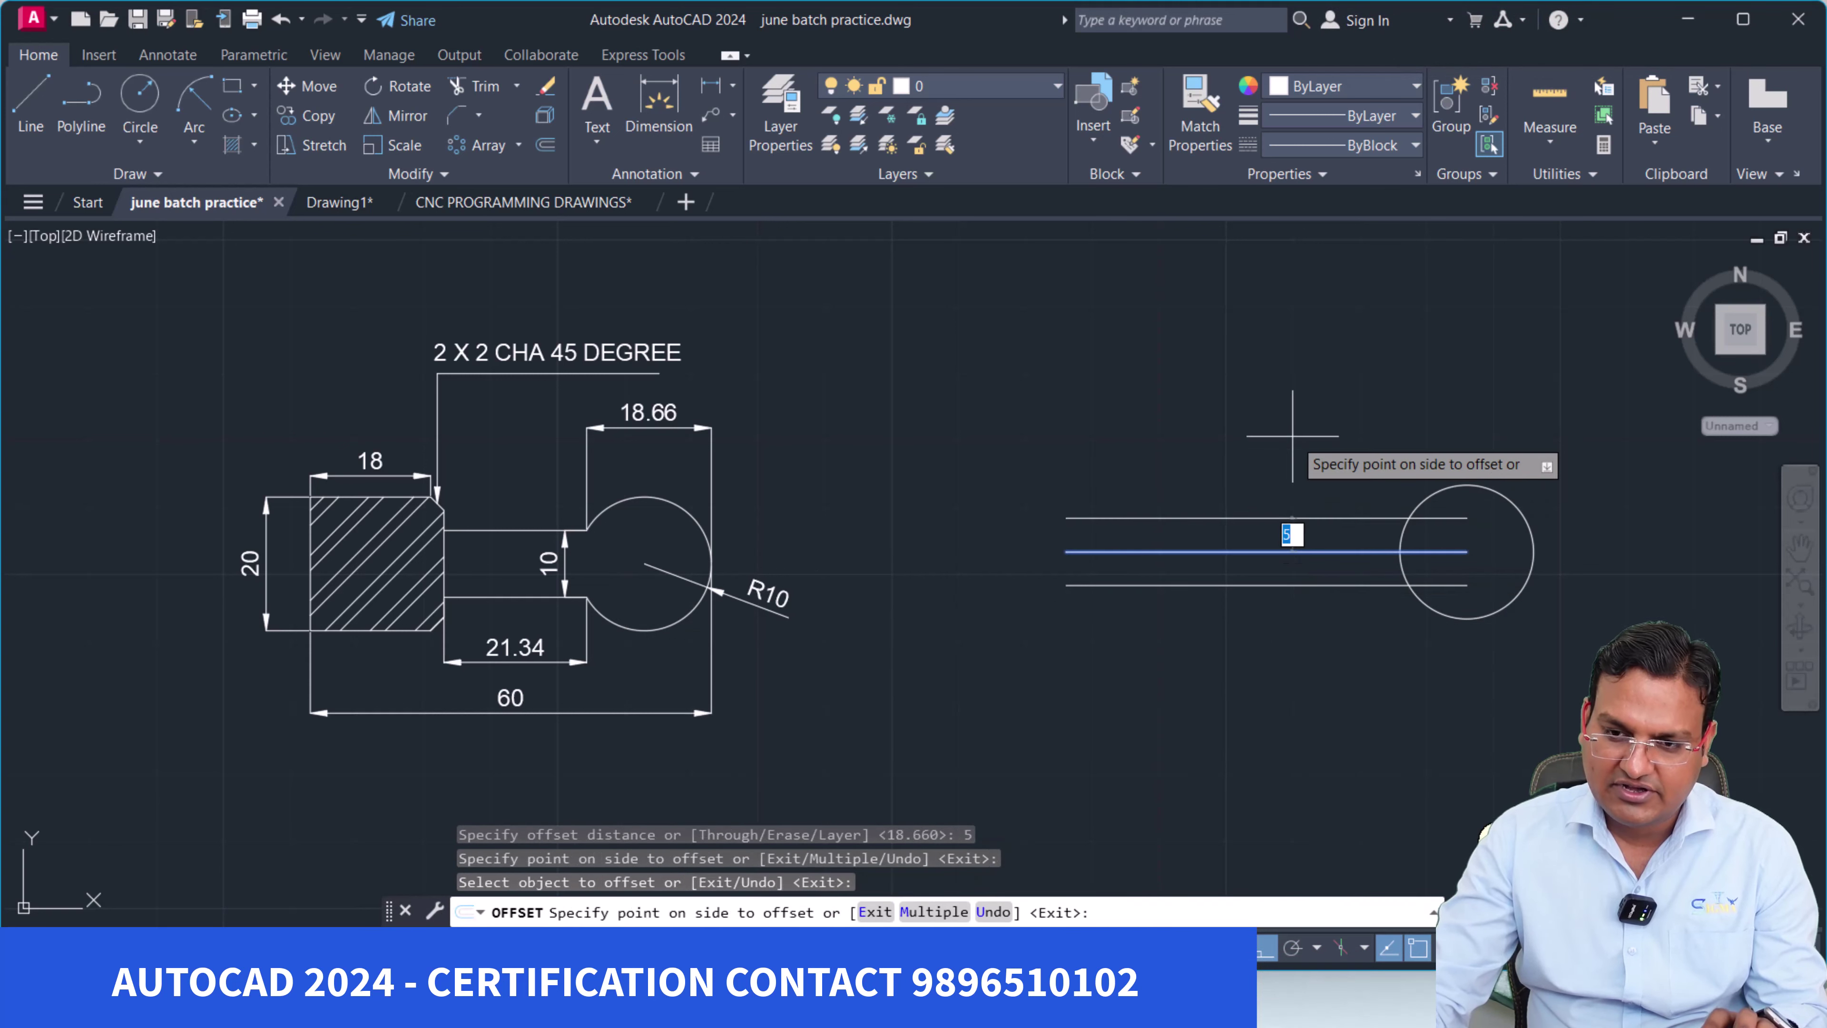
pyautogui.click(1341, 477)
pyautogui.press('Return')
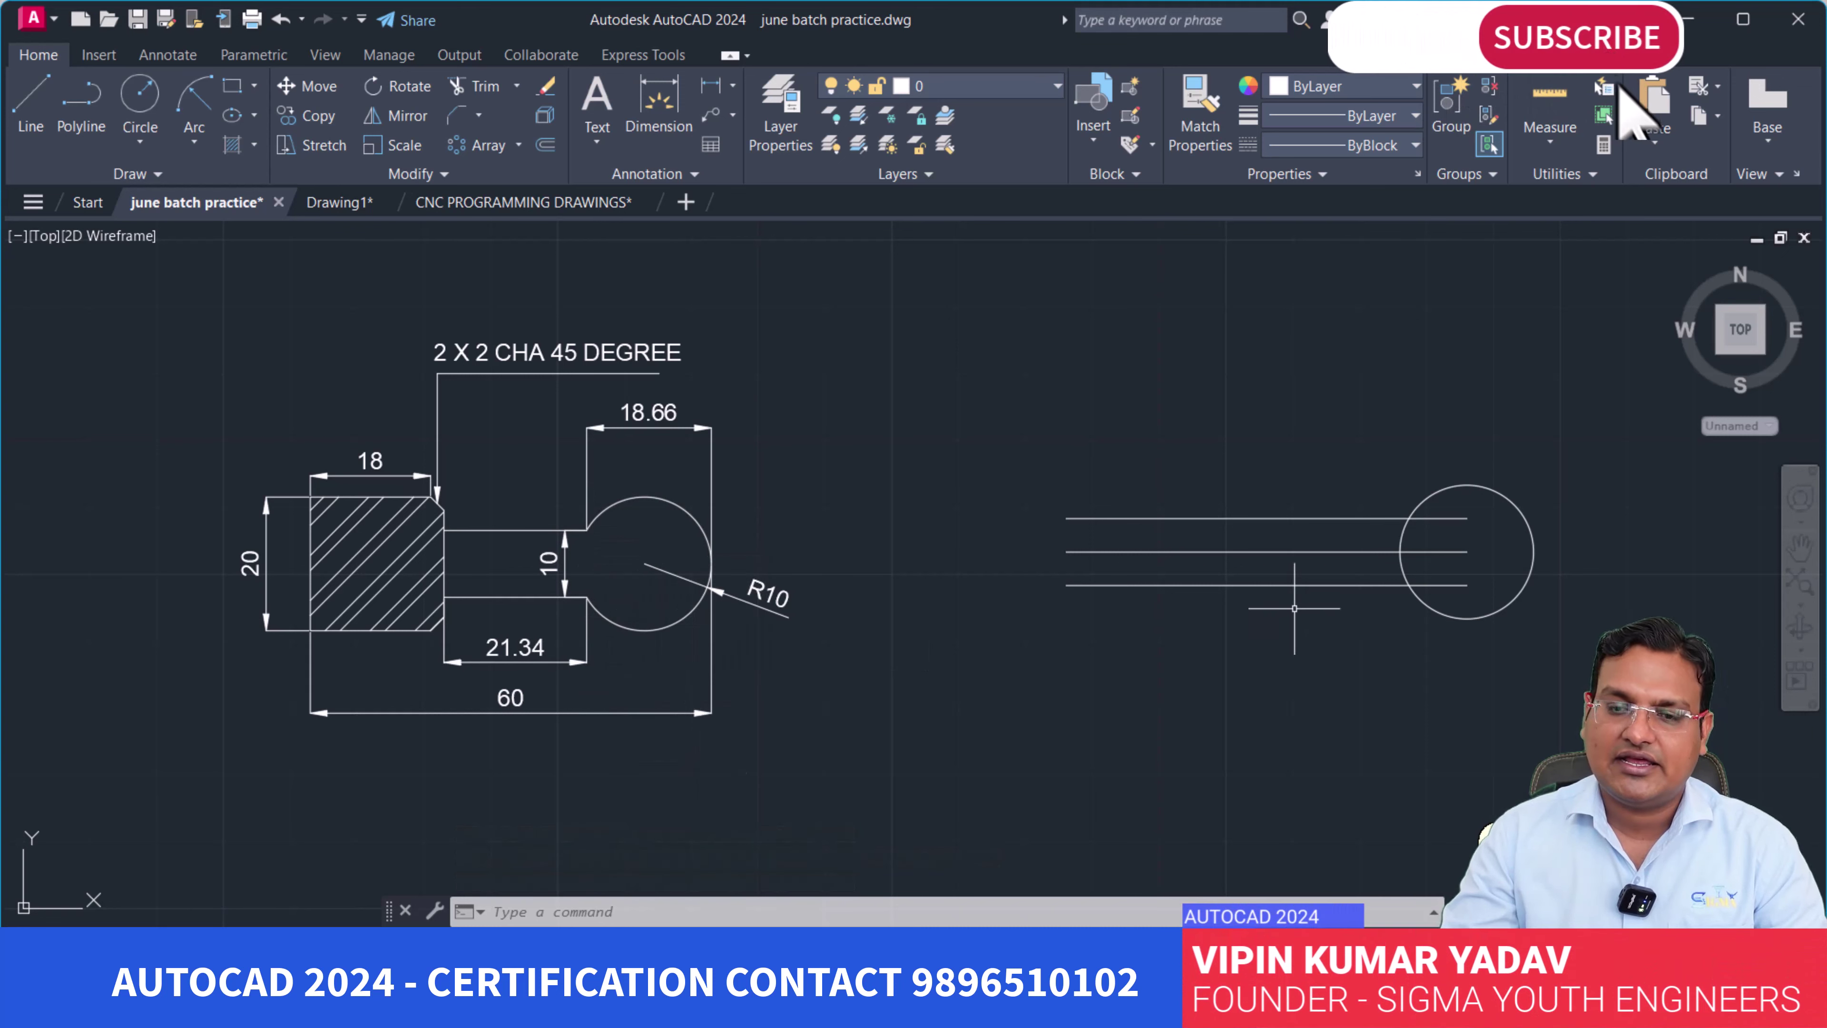
pyautogui.scroll(4, 1435, 517)
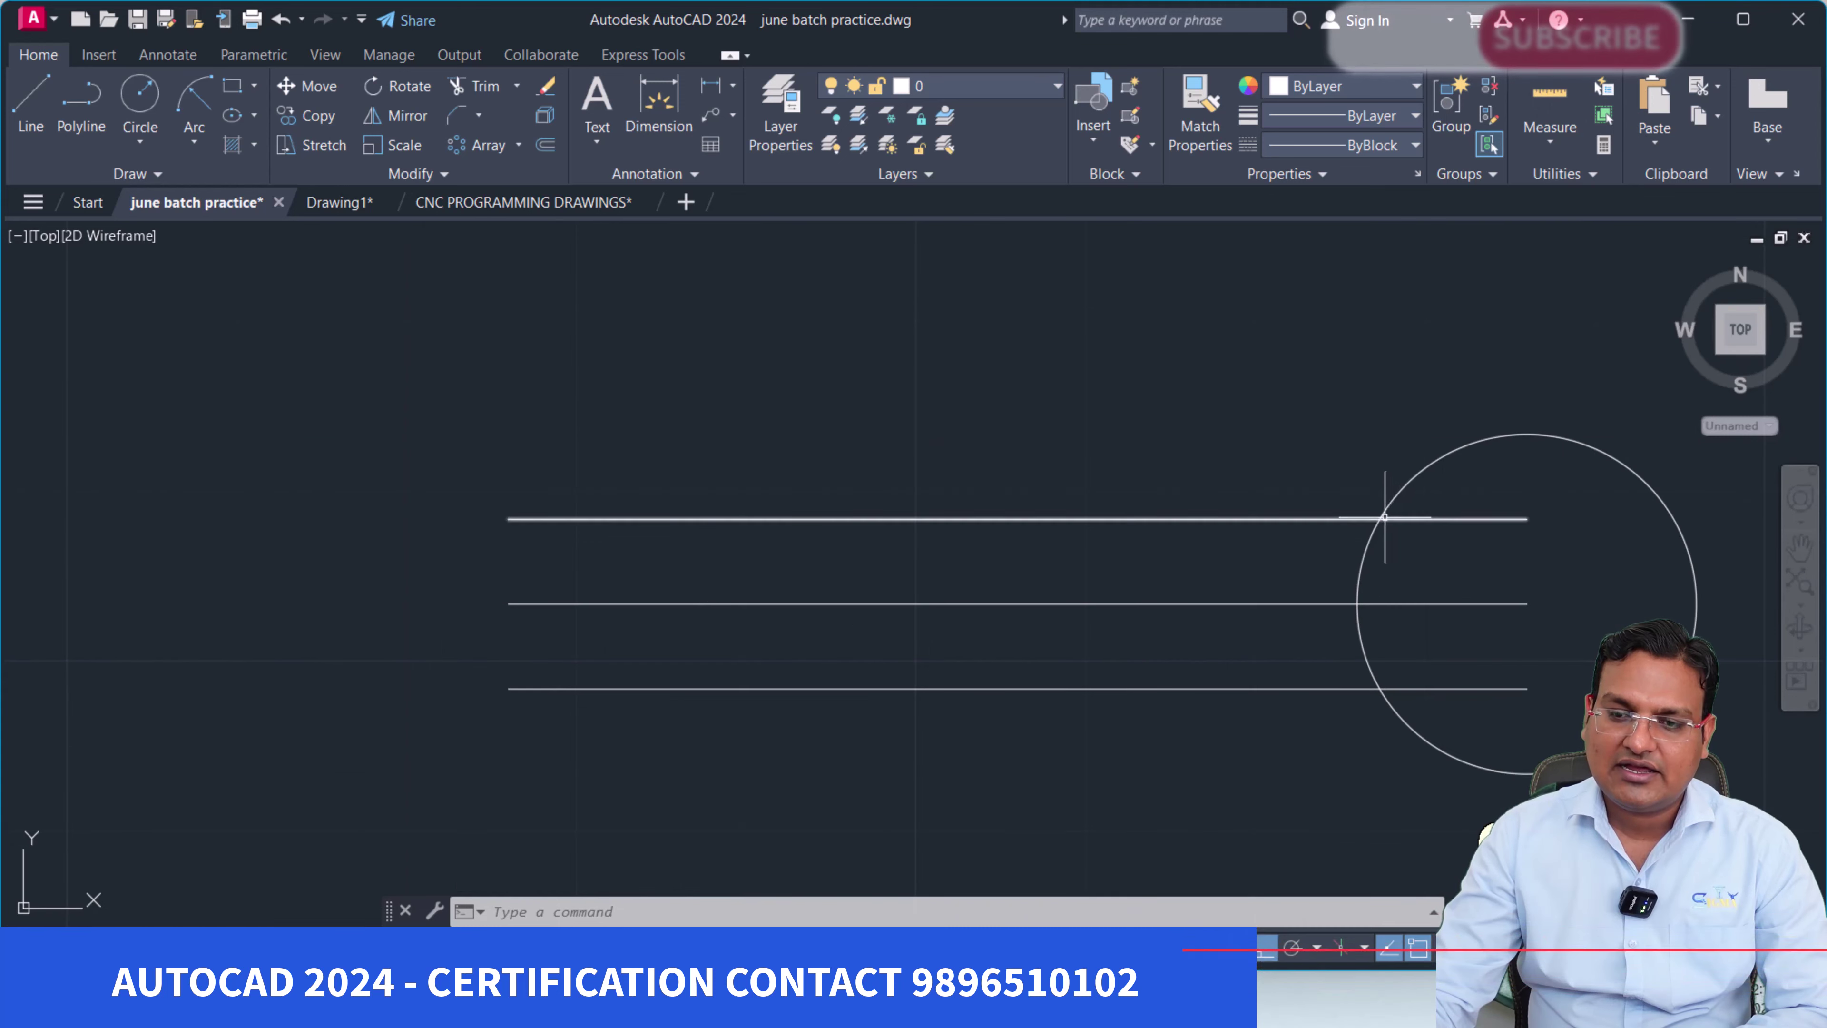
pyautogui.scroll(-4, 1395, 745)
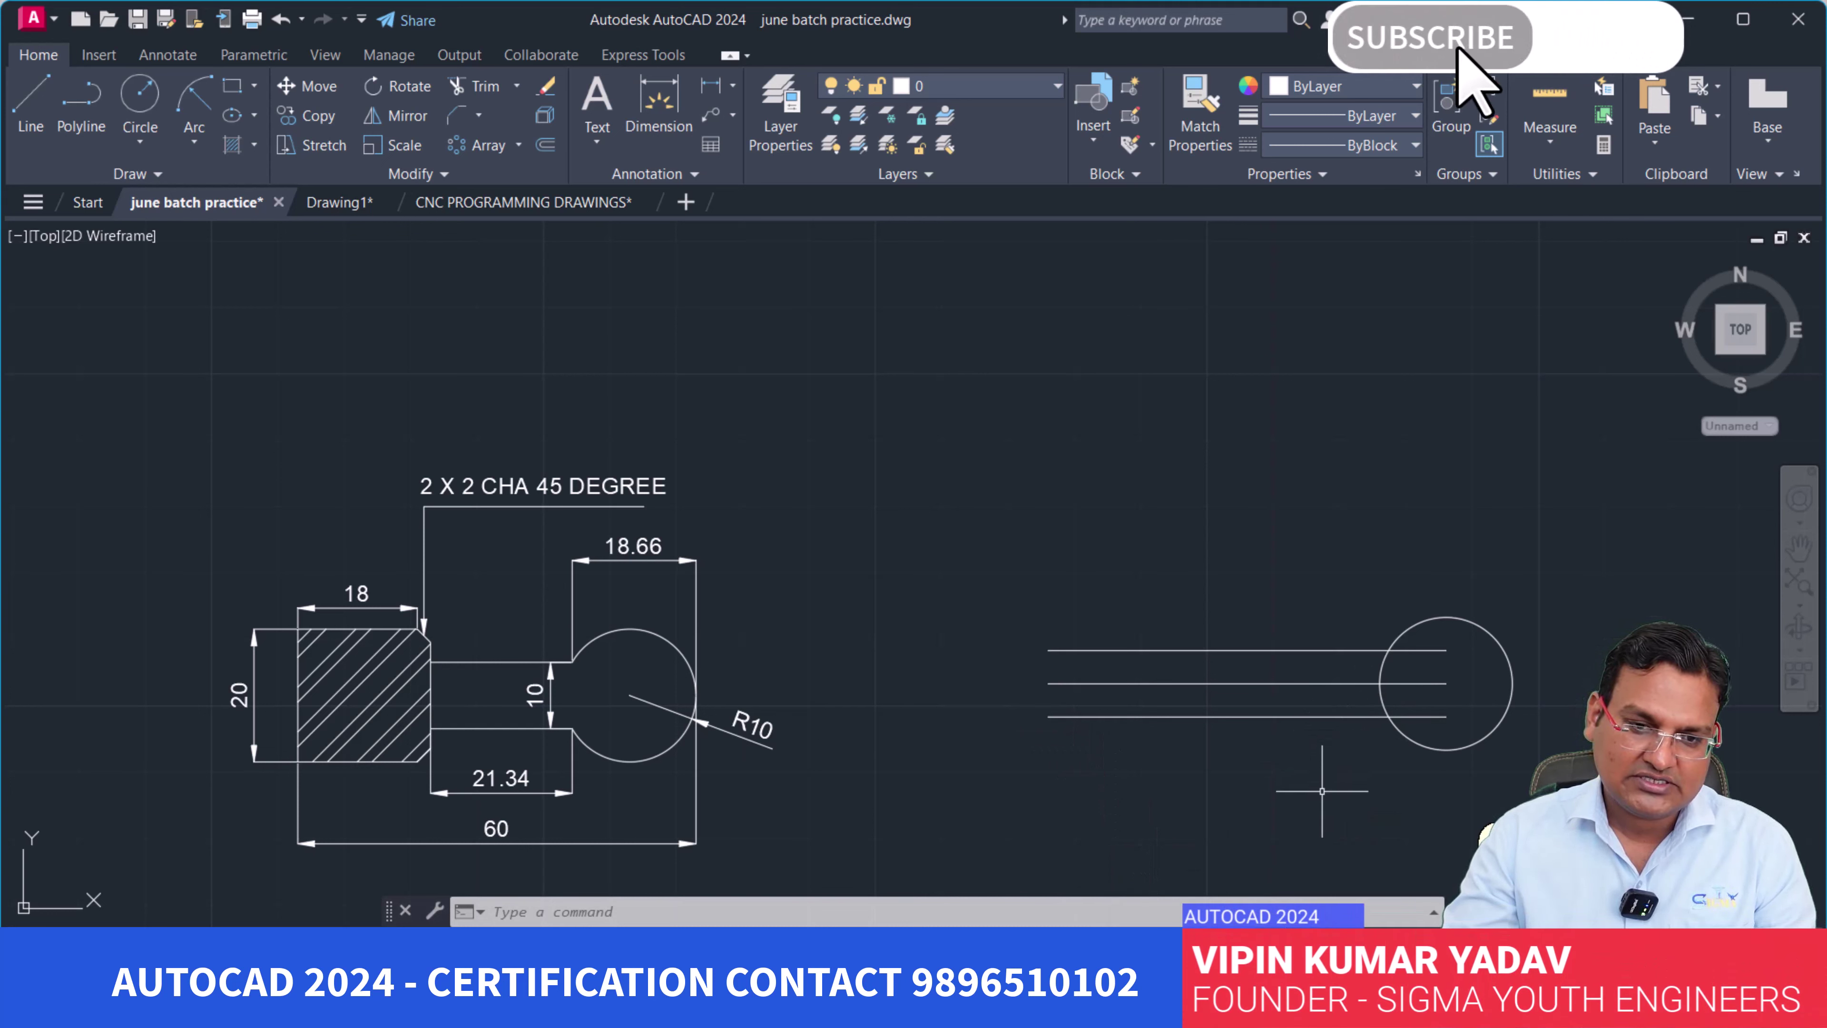
# Draw a vertical line from the bottom to the top parallel line at the circle.
pyautogui.click(41, 101)
pyautogui.moveTo(1386, 748); pyautogui.dragTo(1296, 755, button='middle')
pyautogui.press('Escape')
pyautogui.write('l')
pyautogui.press('Return')
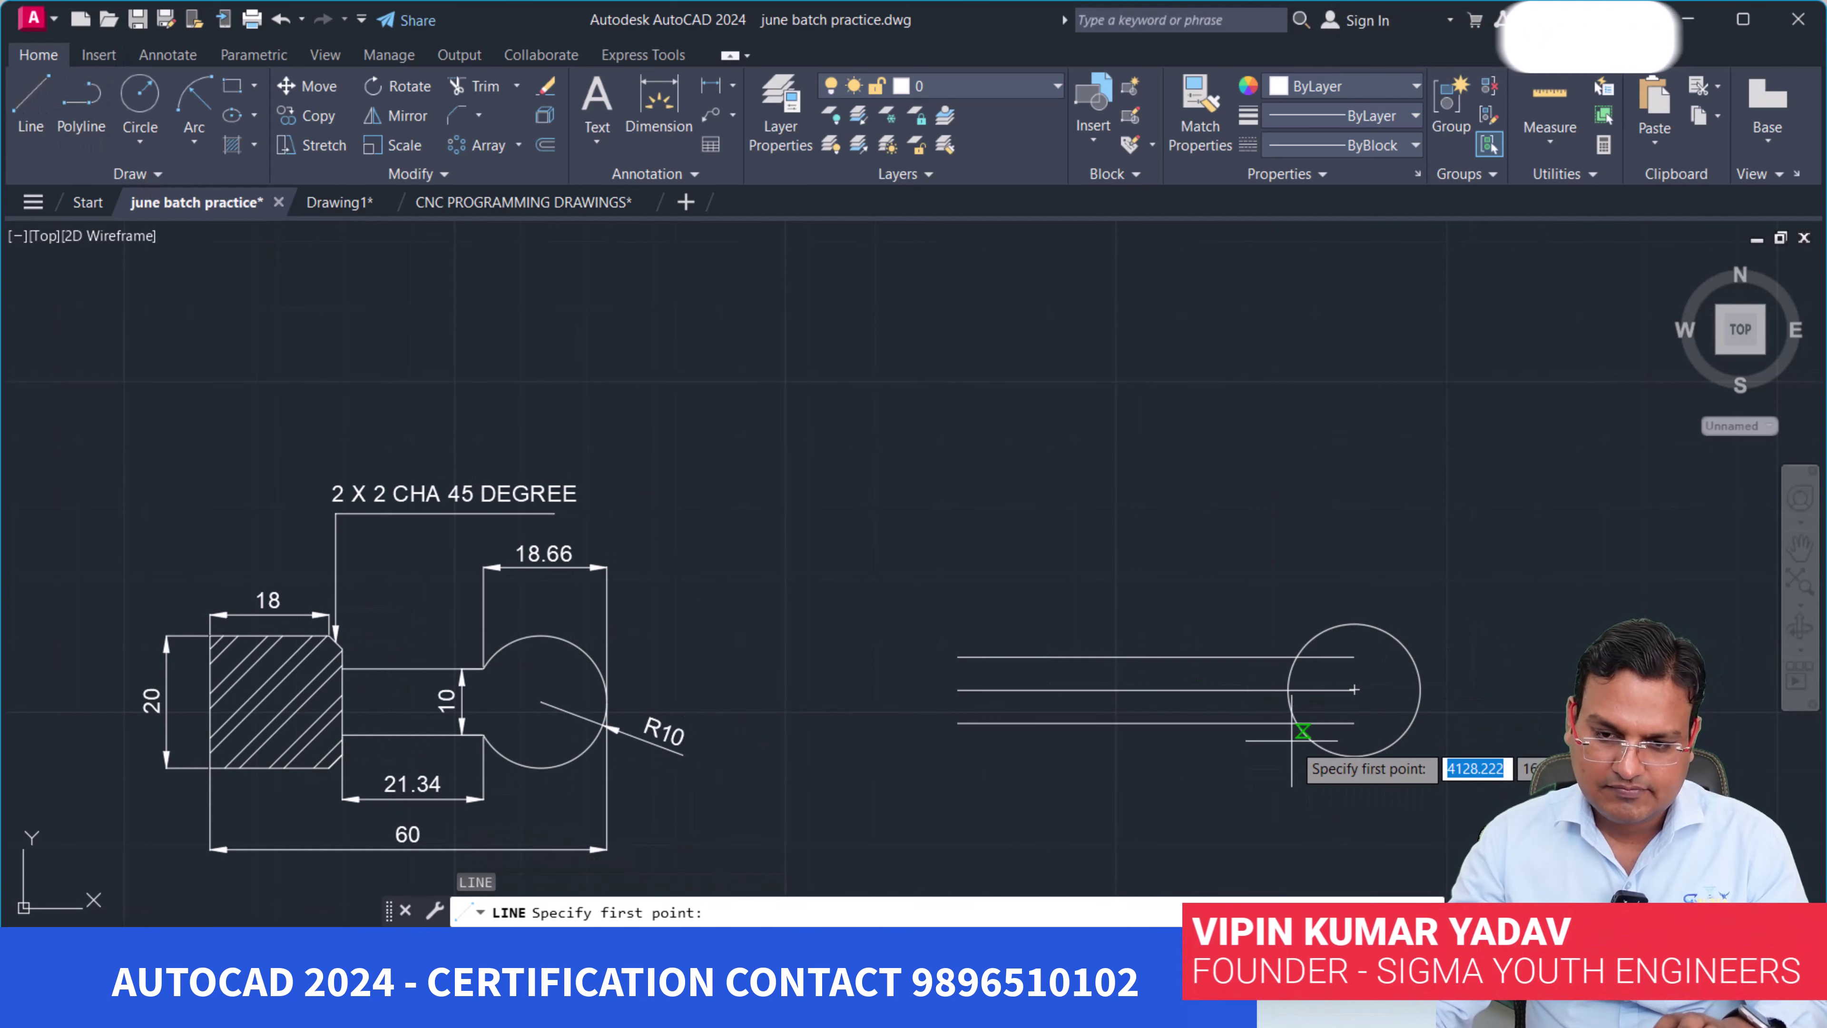
pyautogui.click(1297, 721)
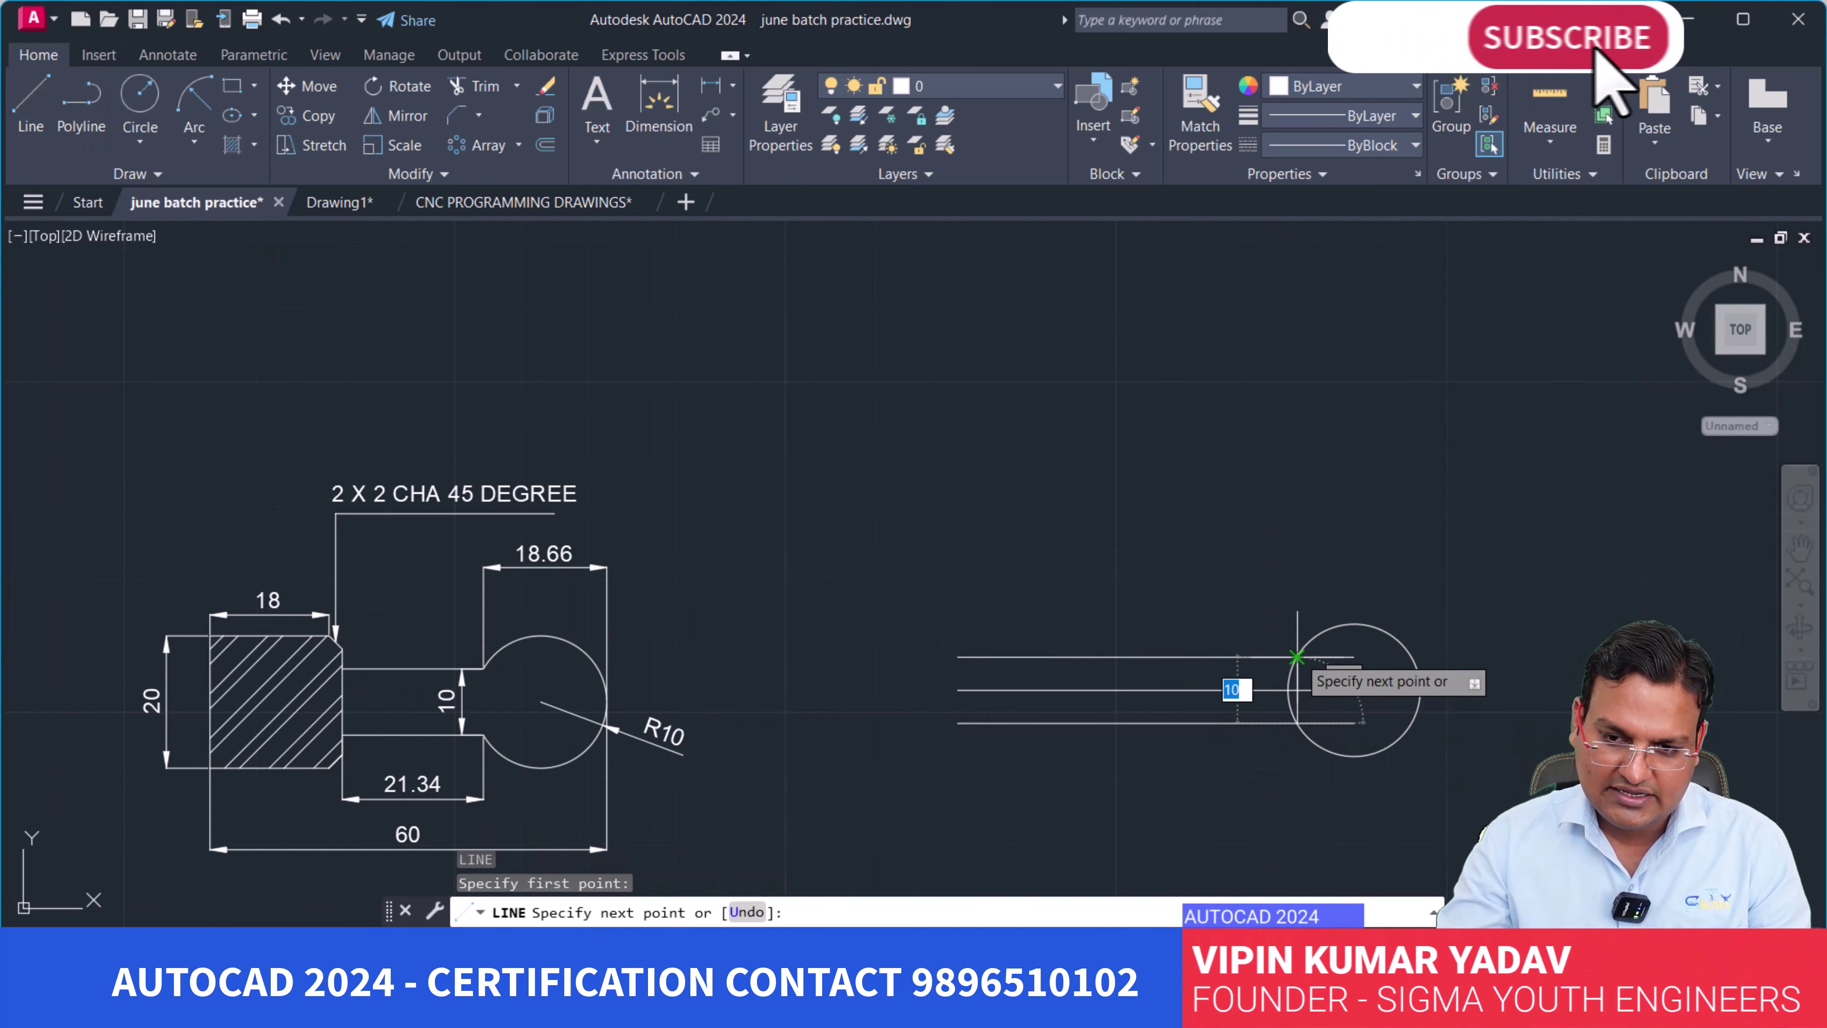
pyautogui.click(1296, 656)
pyautogui.press('Return')
pyautogui.click(1298, 696)
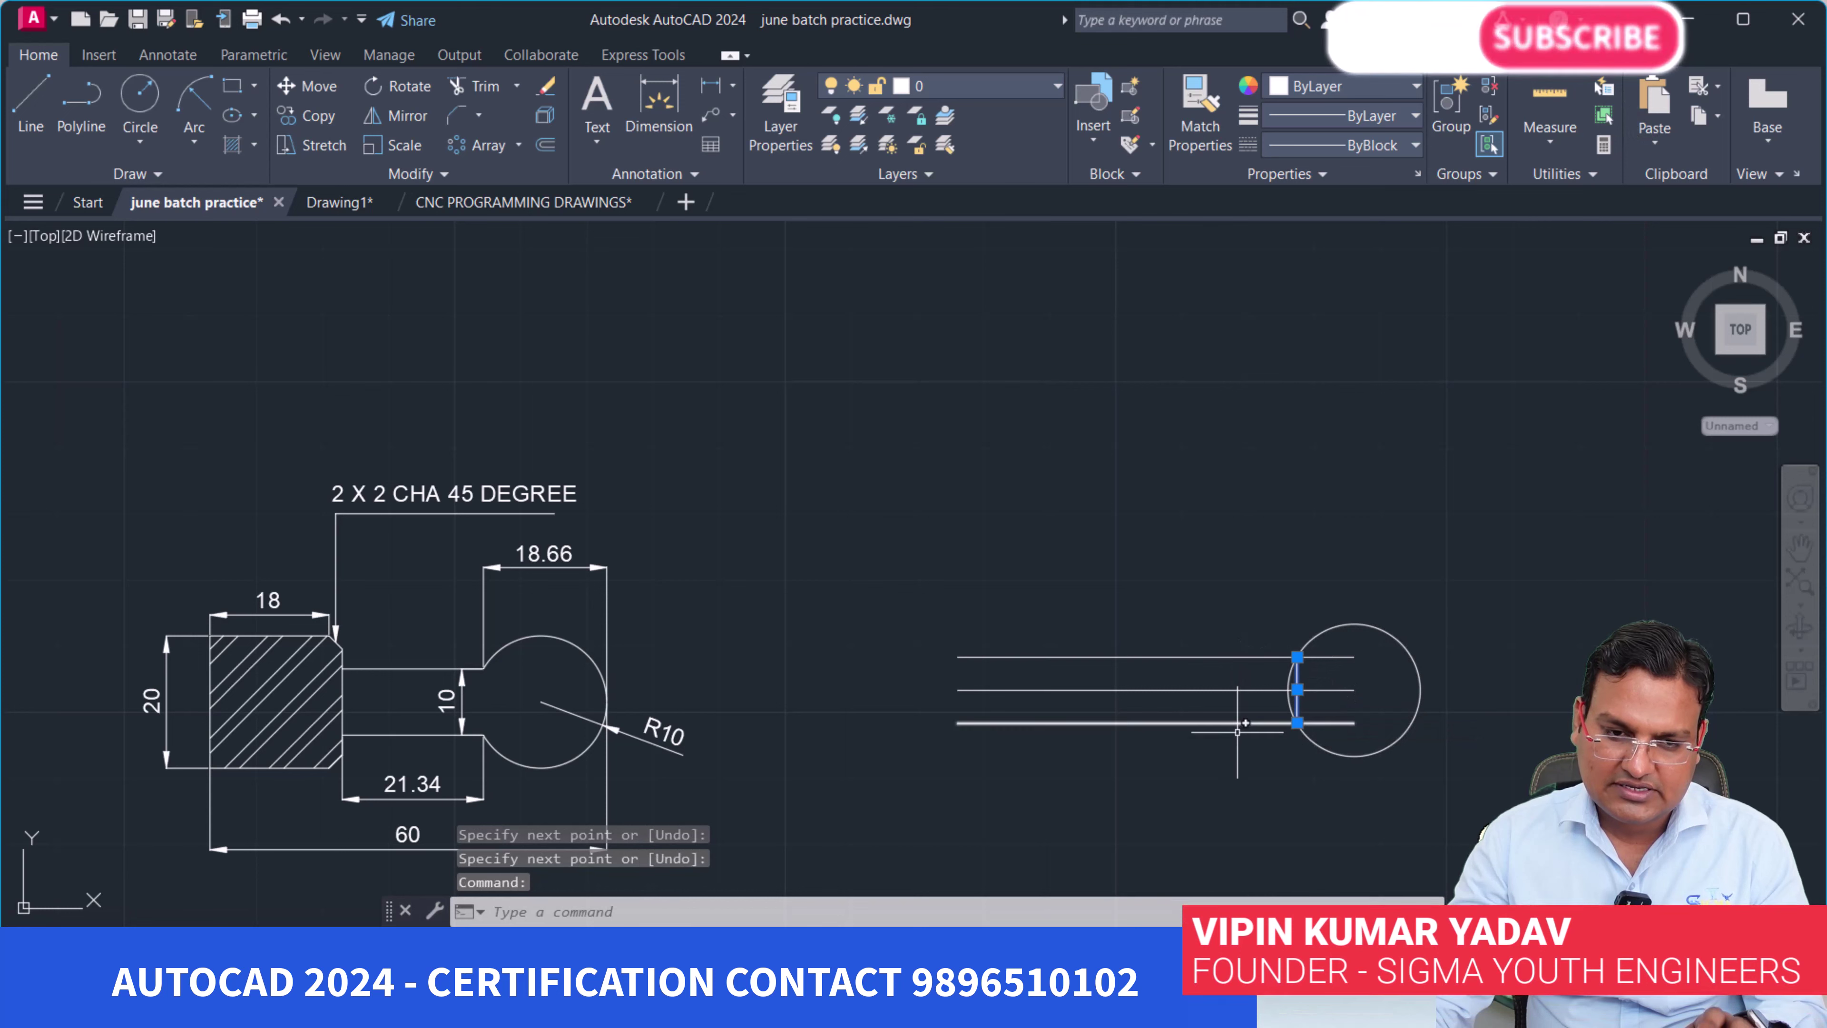
# Offset the vertical line 21.34 units to the left.
pyautogui.write('o')
pyautogui.press('Return')
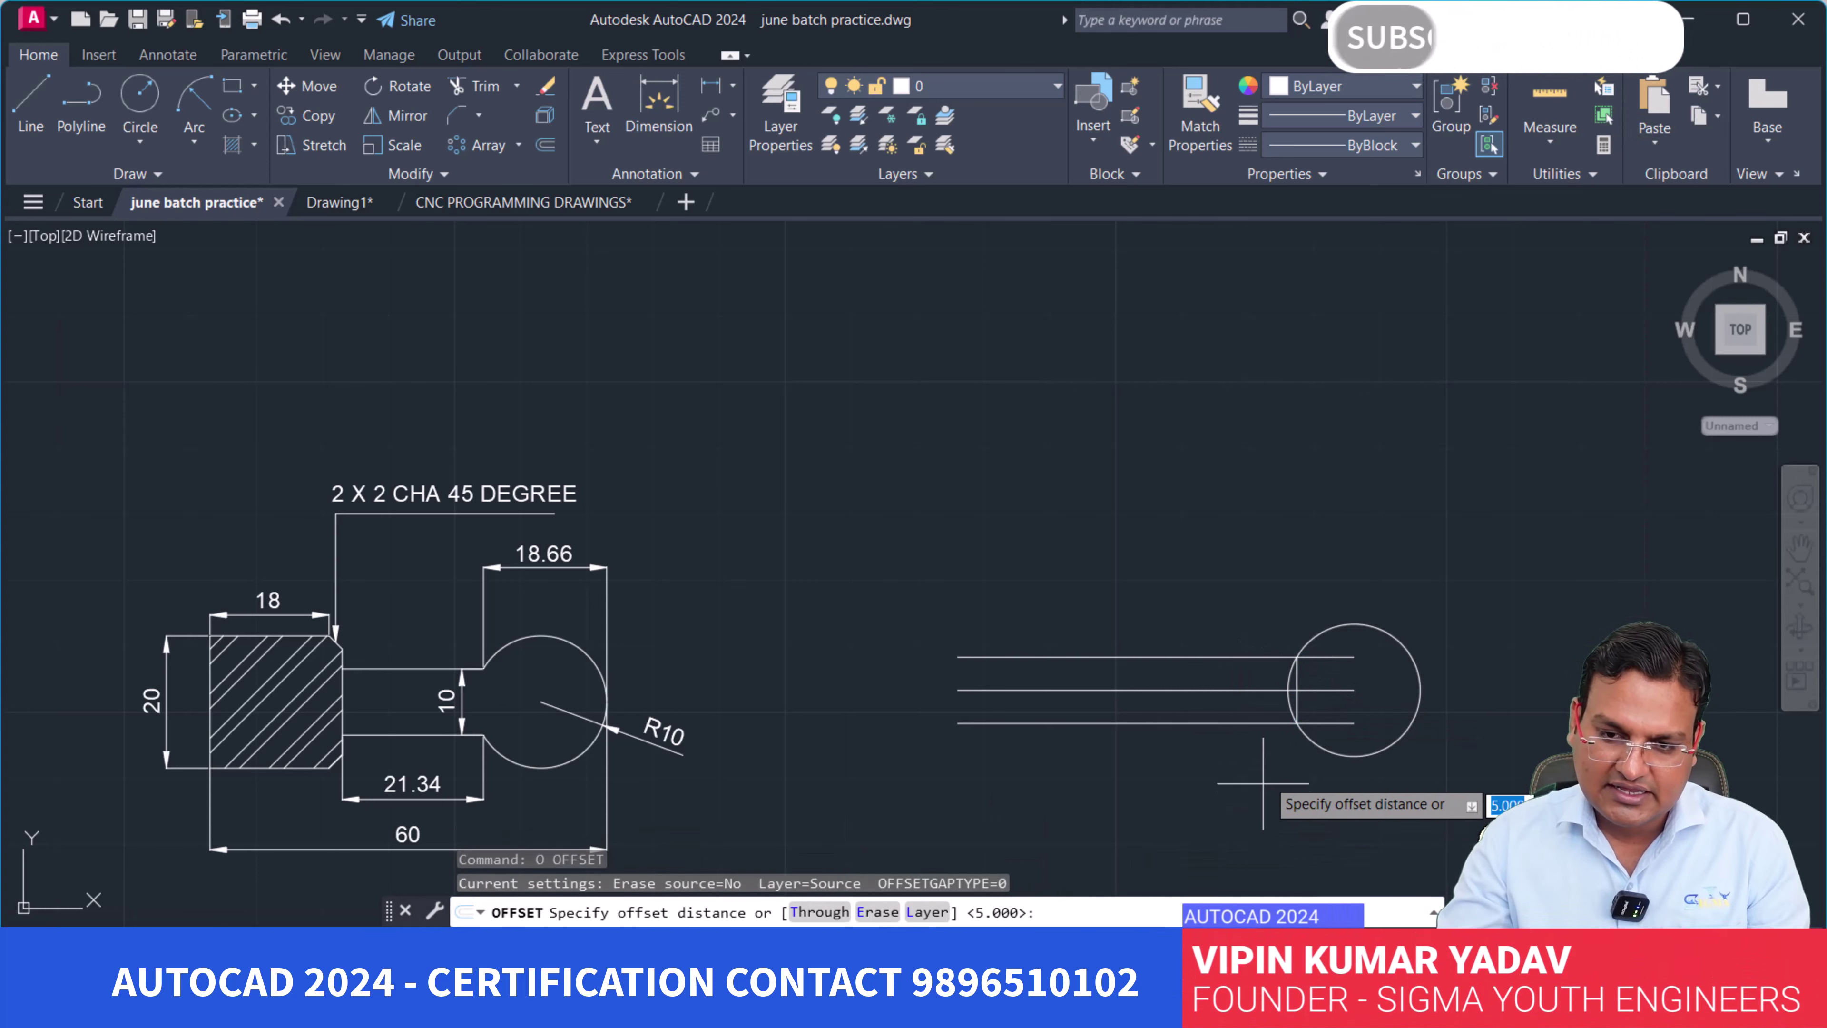
pyautogui.click(1297, 689)
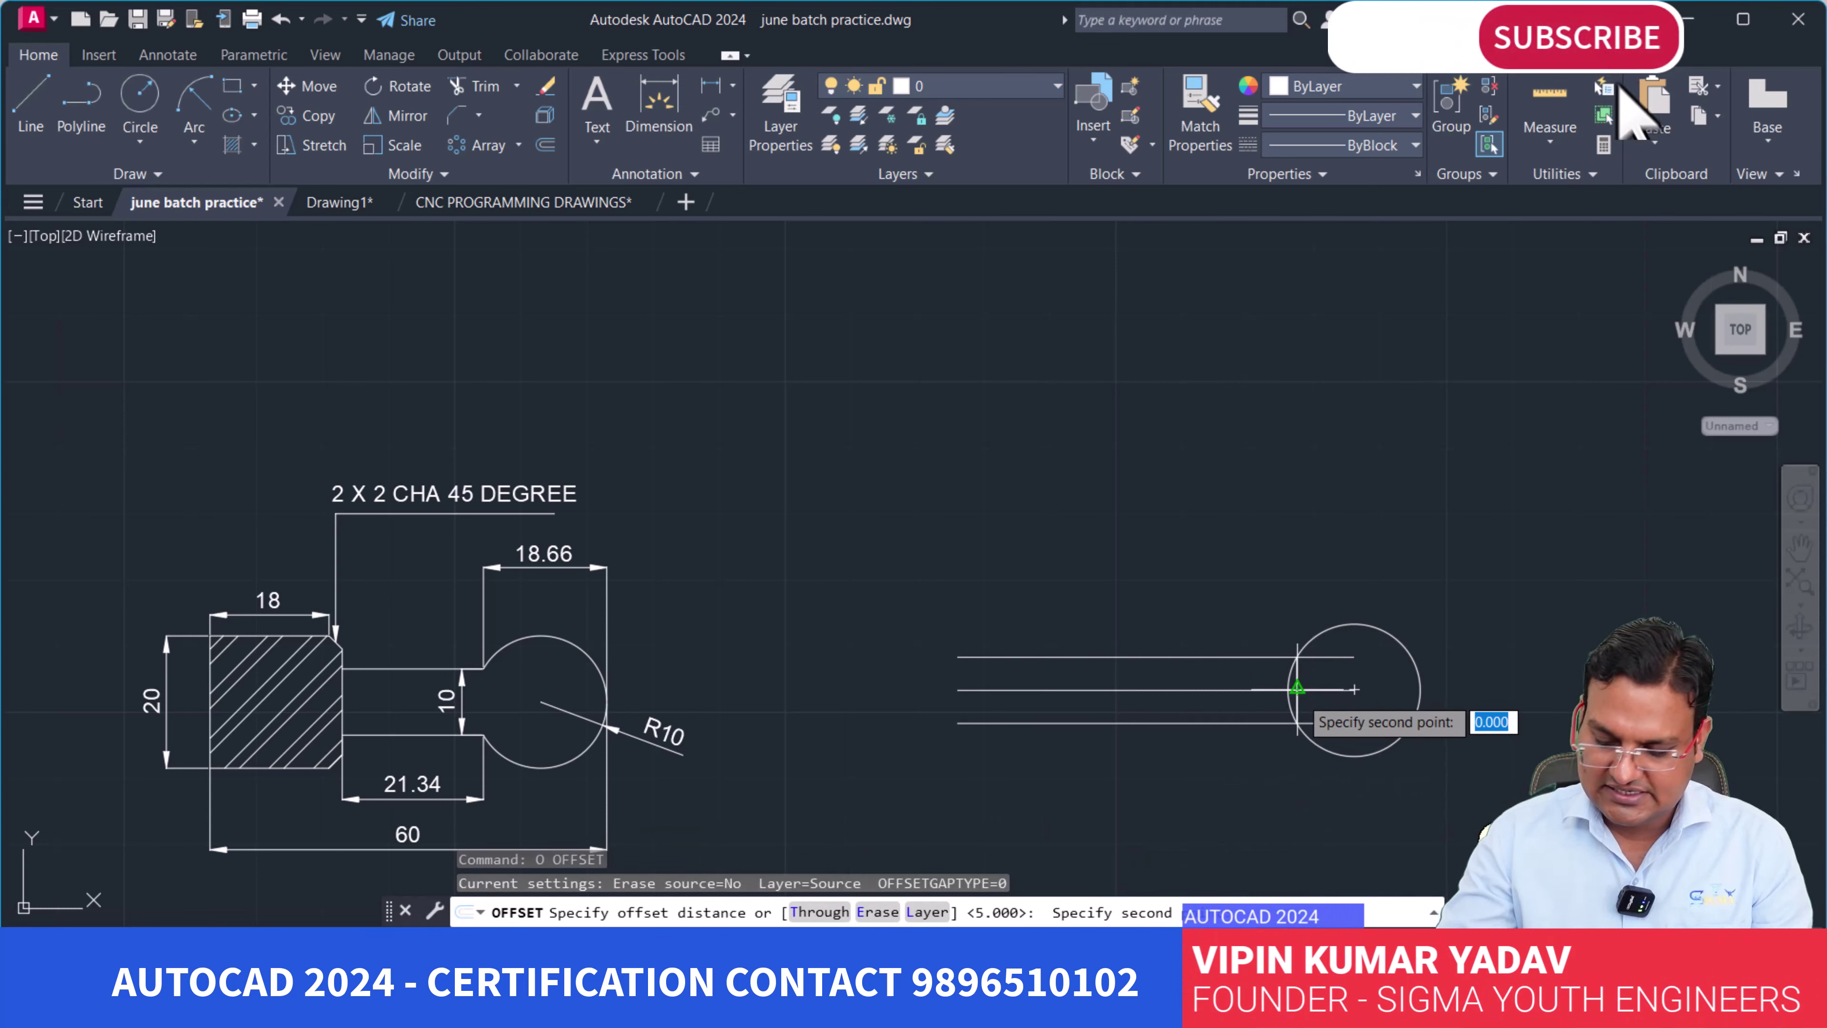
pyautogui.write('21.34')
pyautogui.press('Return')
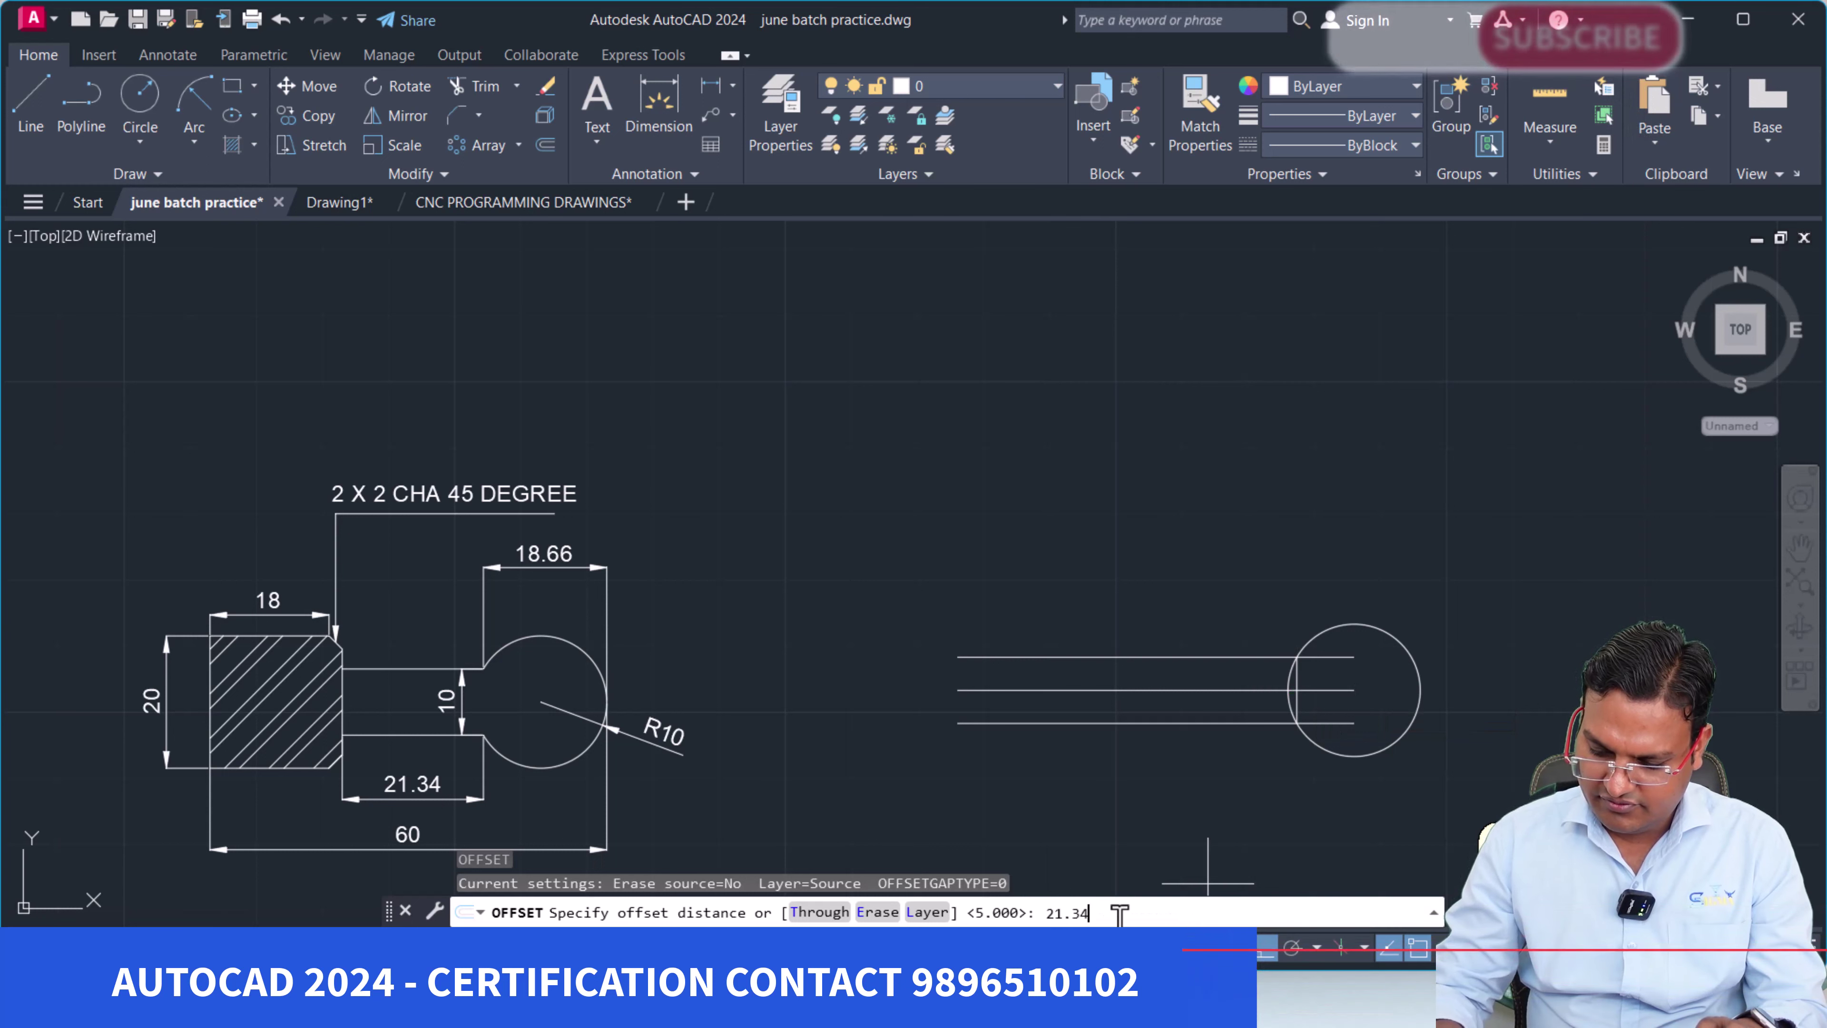
pyautogui.scroll(2, 1291, 691)
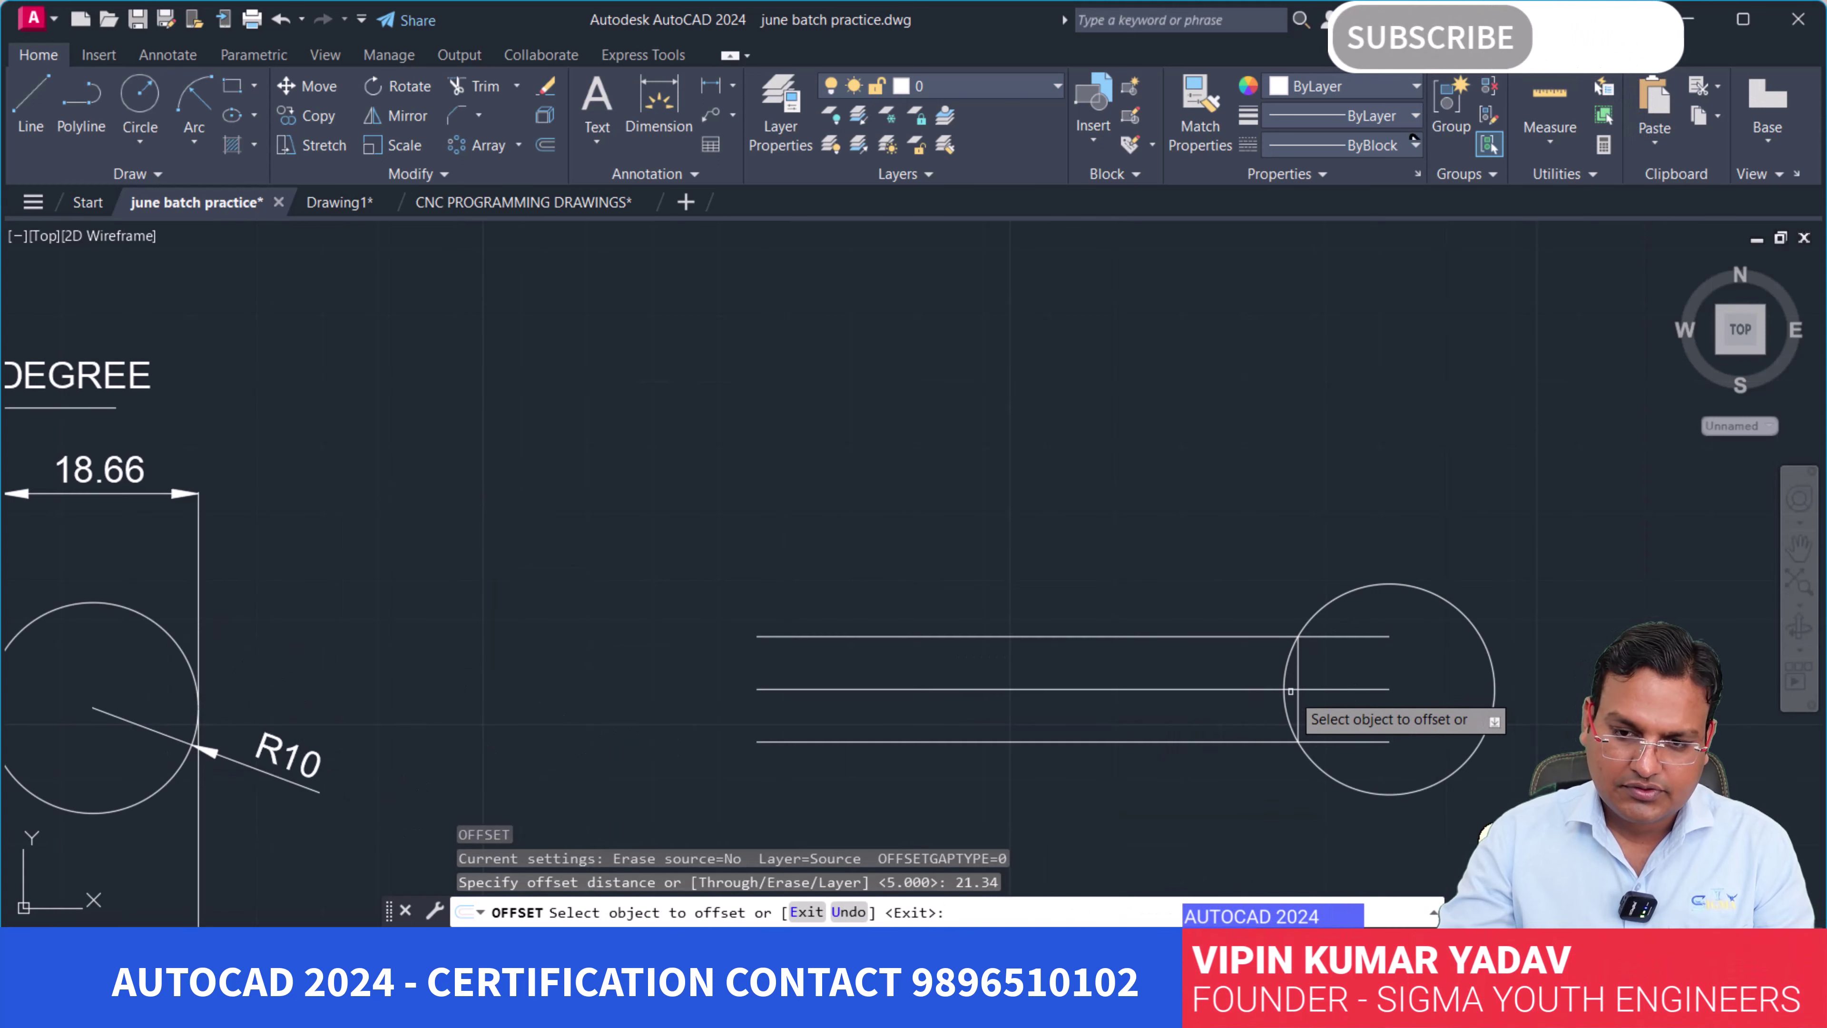
pyautogui.click(1299, 670)
pyautogui.click(1122, 716)
pyautogui.press('Return')
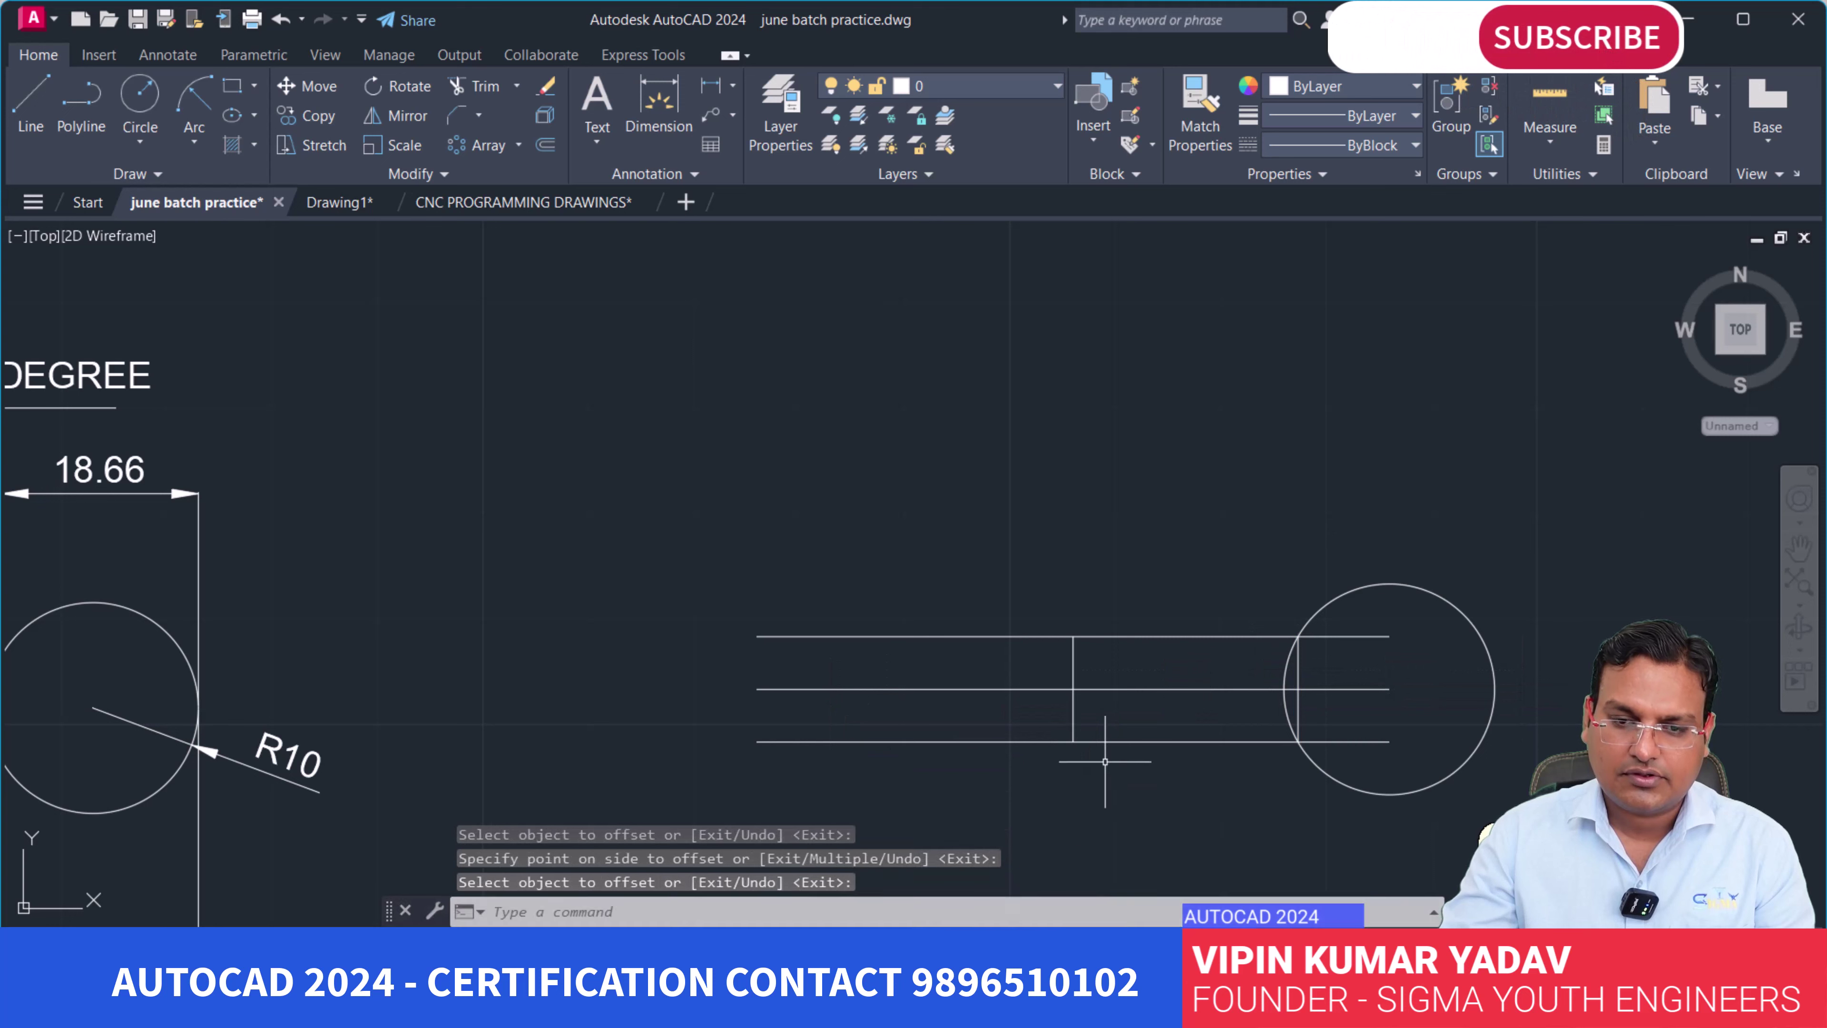
pyautogui.scroll(-2, 1102, 716)
# Draw a 20×20 square from line segments at the left ends of the parallel lines.
pyautogui.write('l')
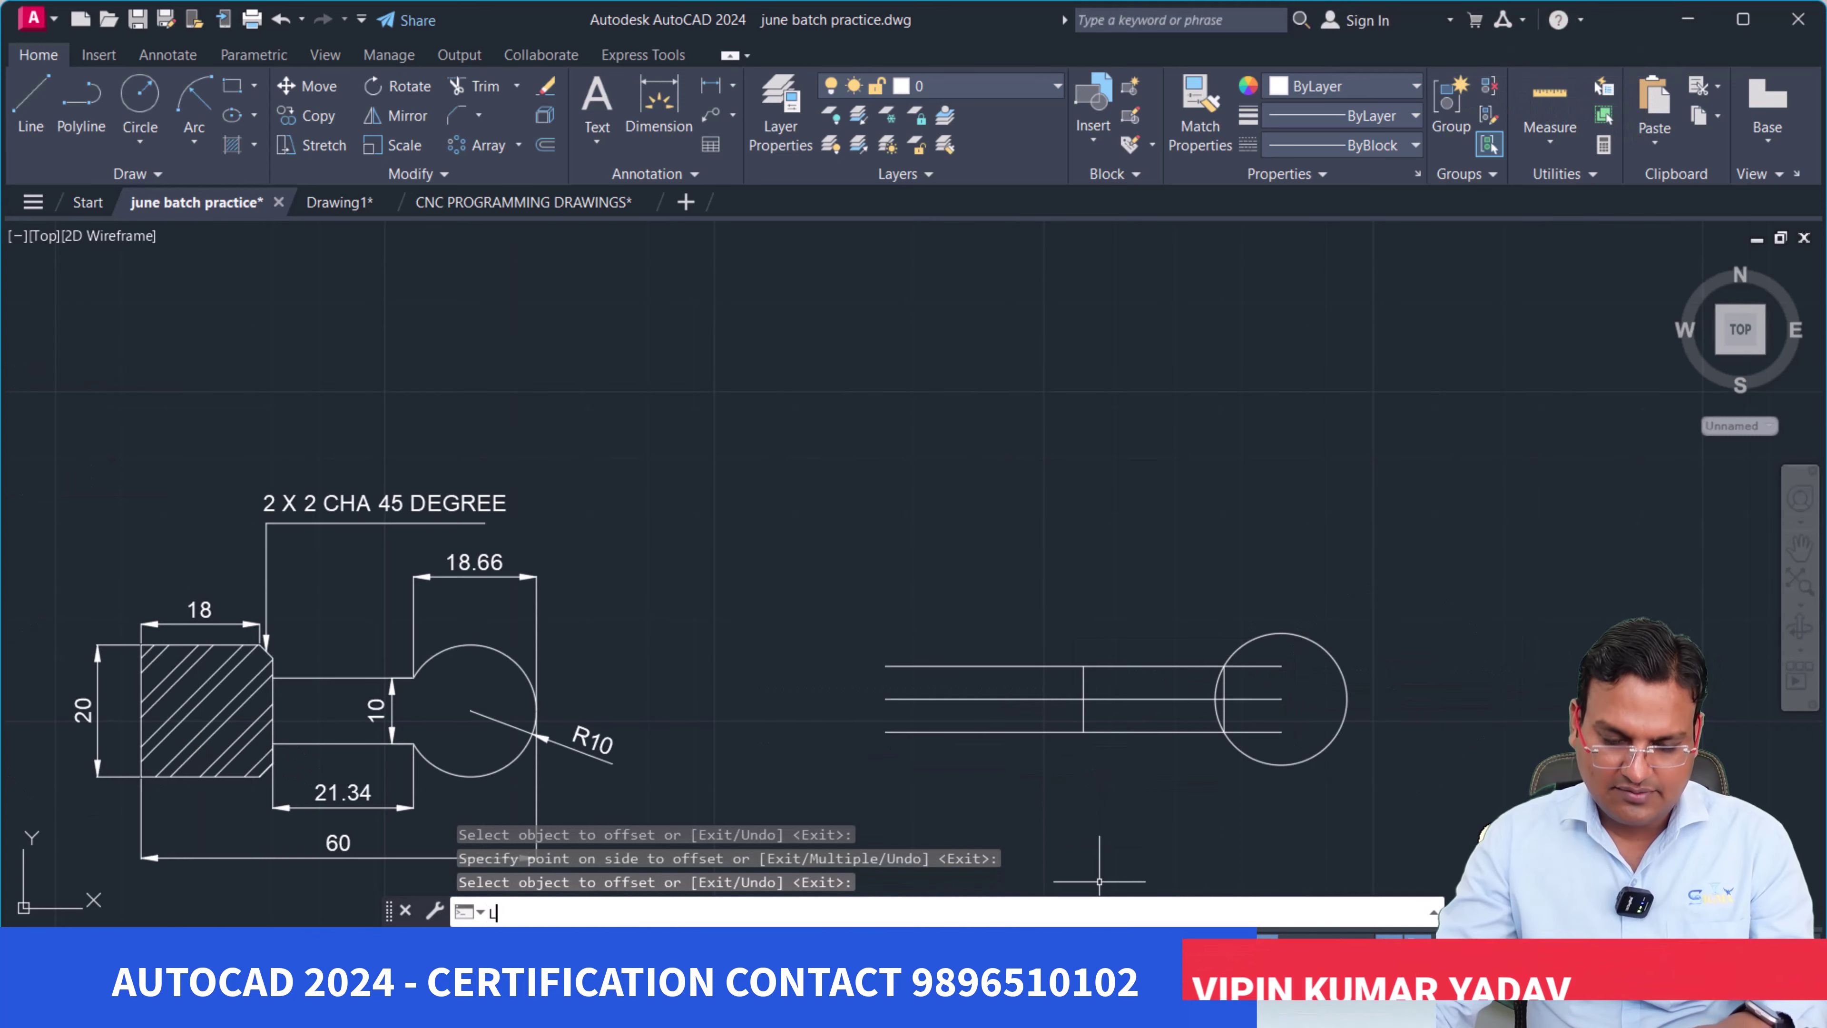
pyautogui.press('Return')
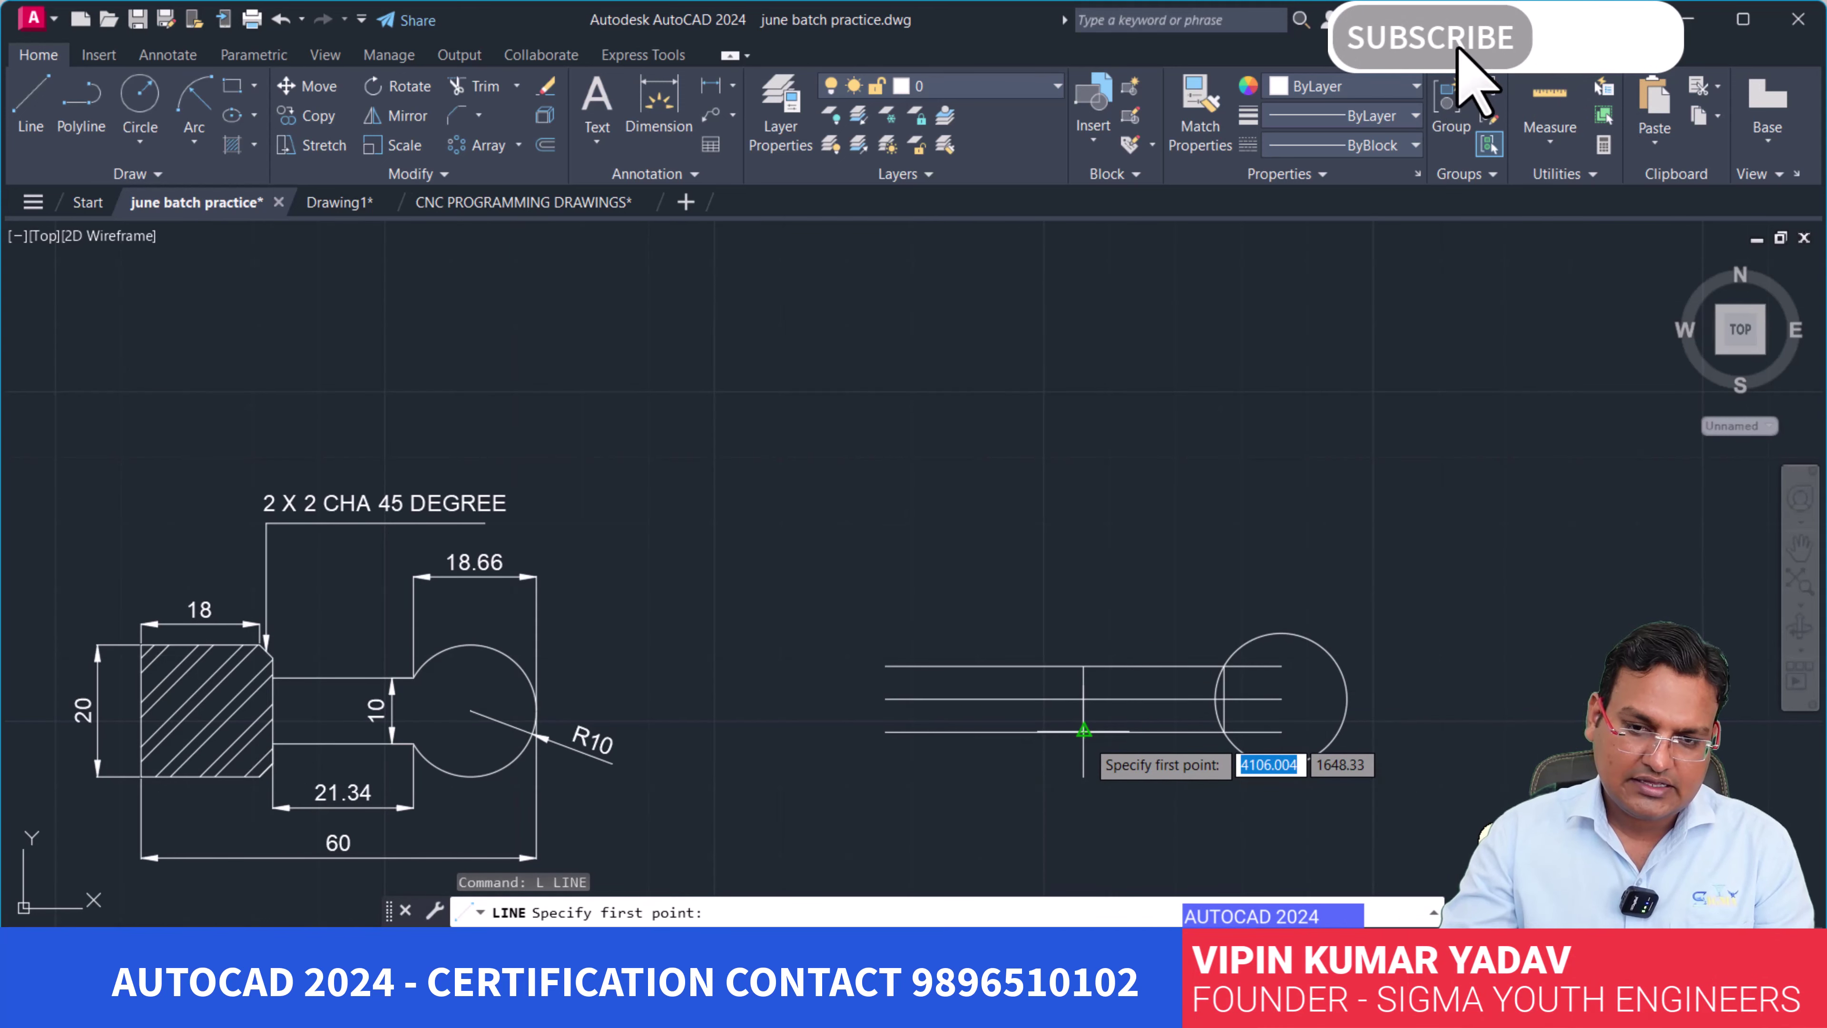
pyautogui.write('5')
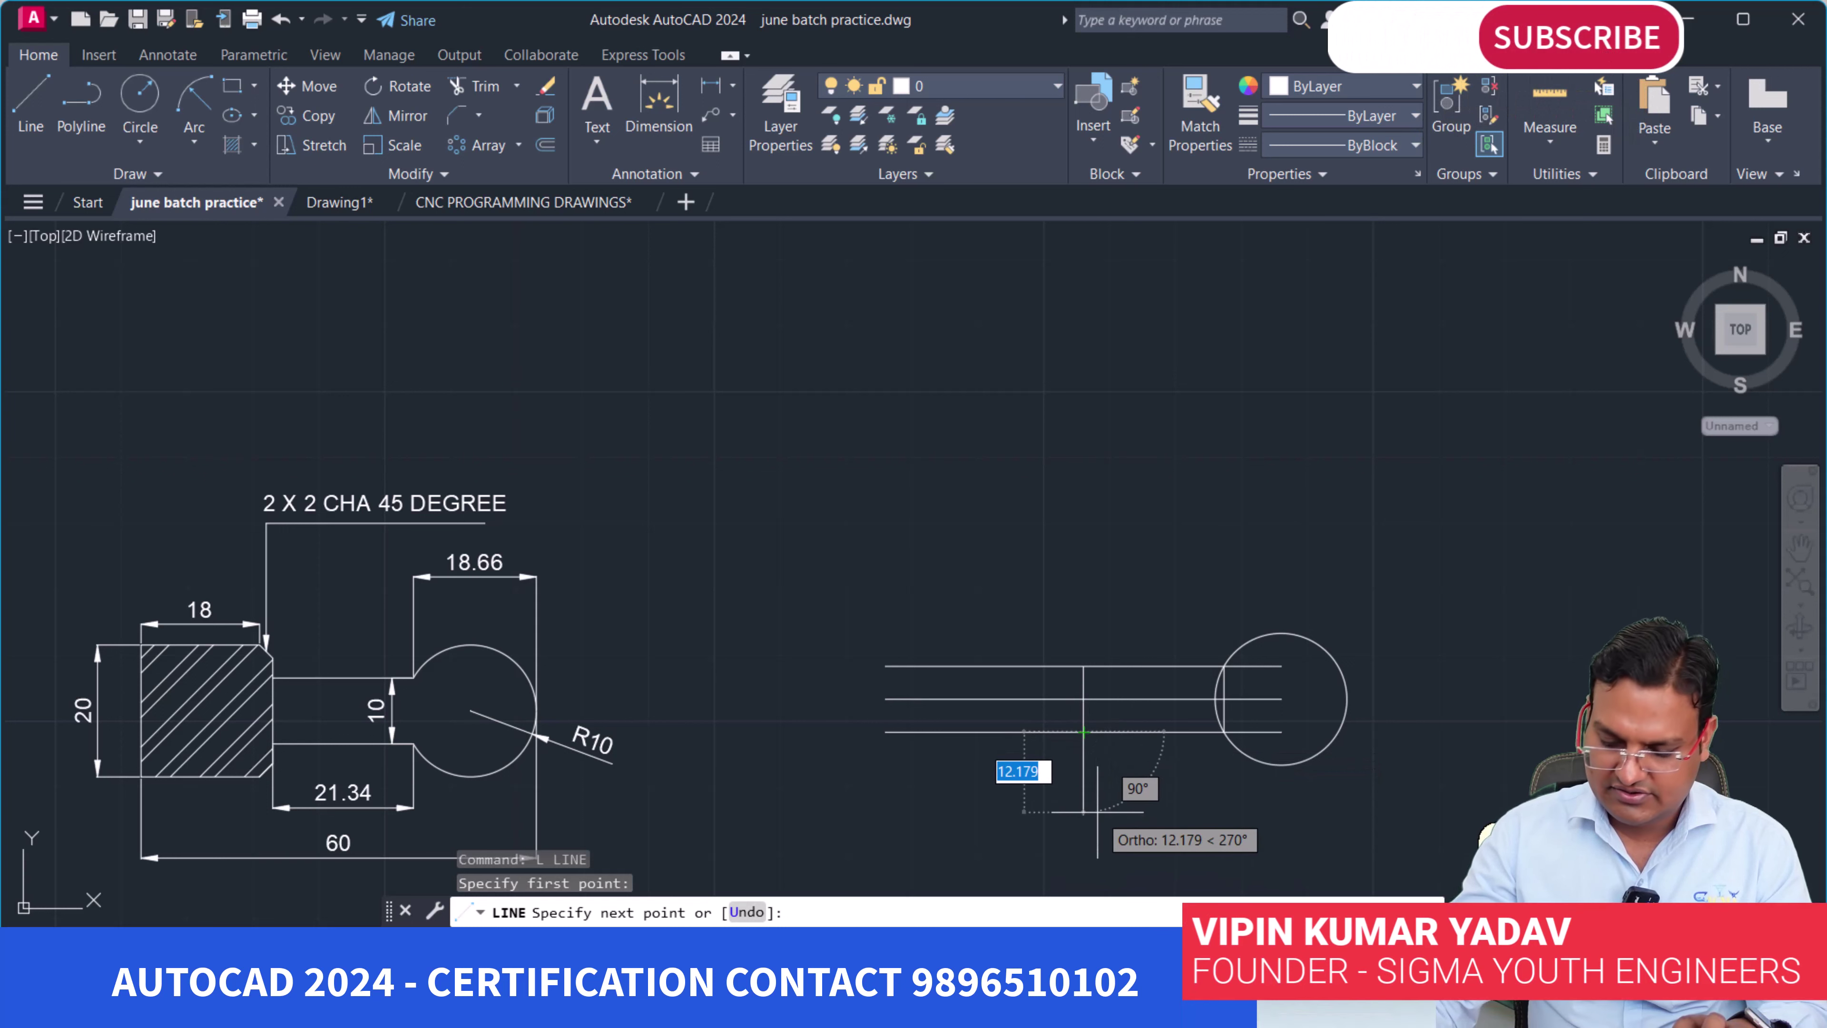
pyautogui.press('Return')
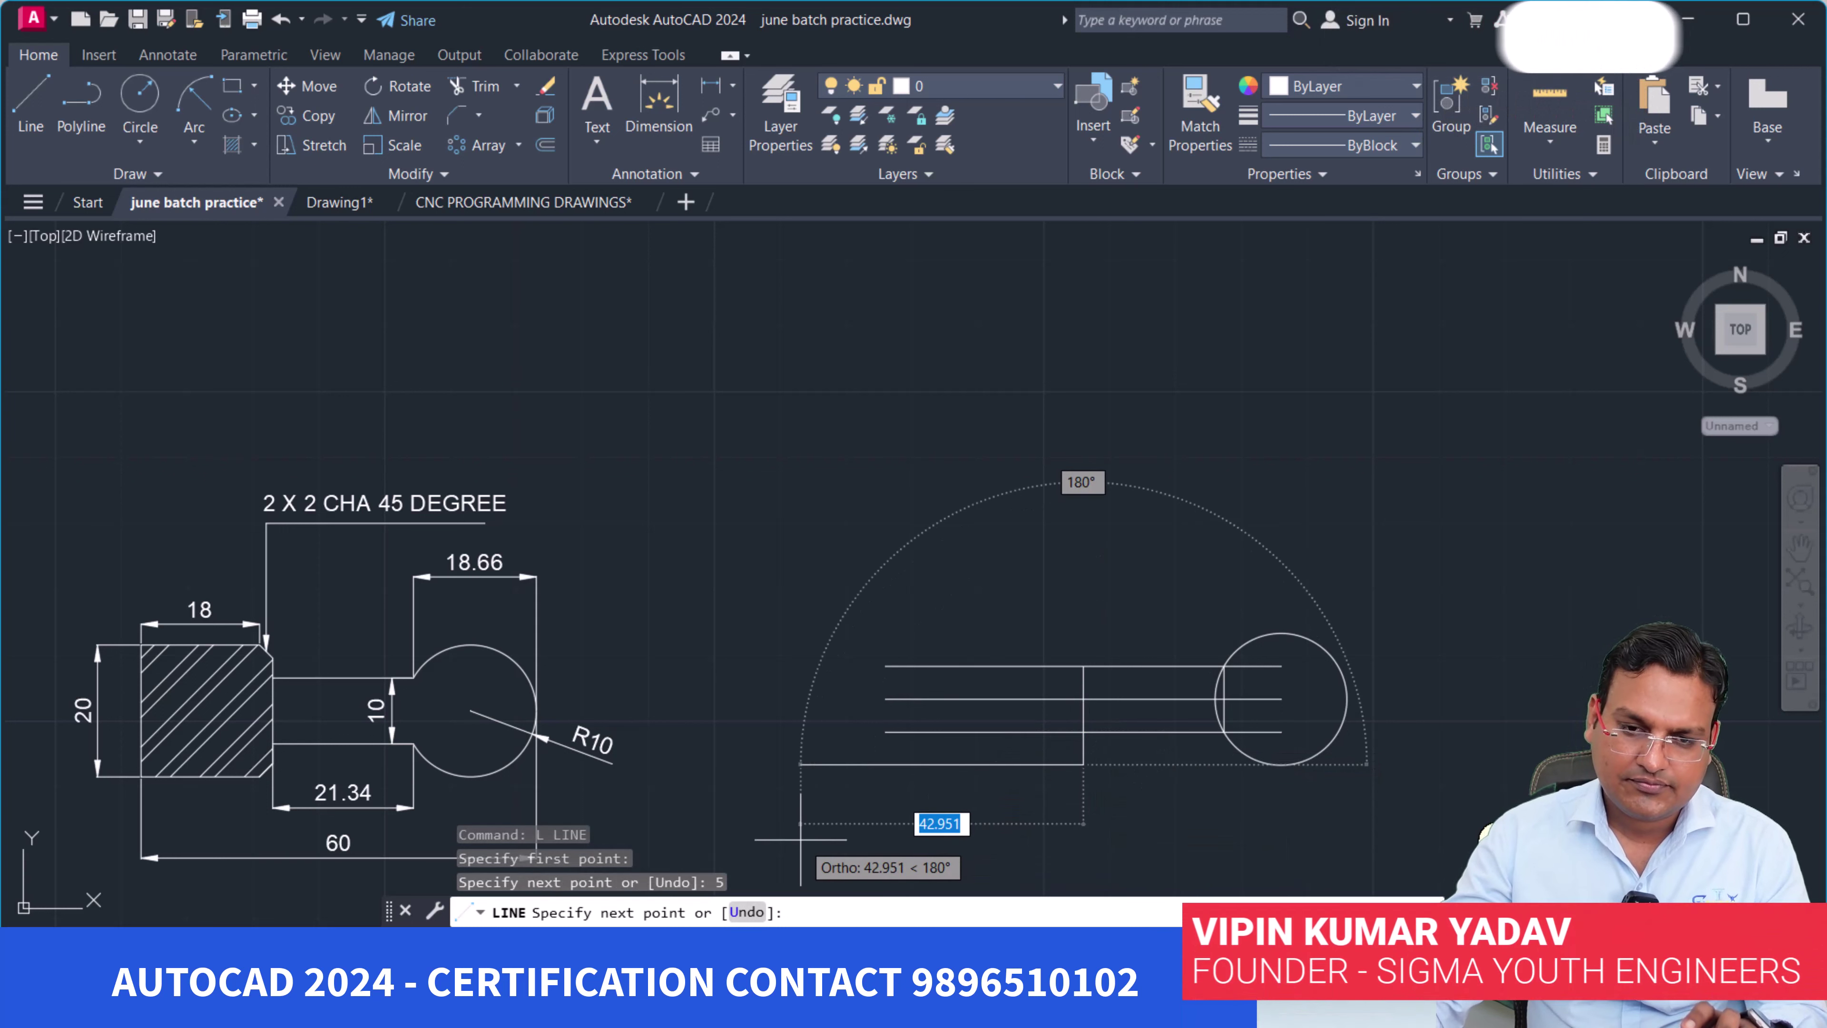
pyautogui.press('BackSpace')
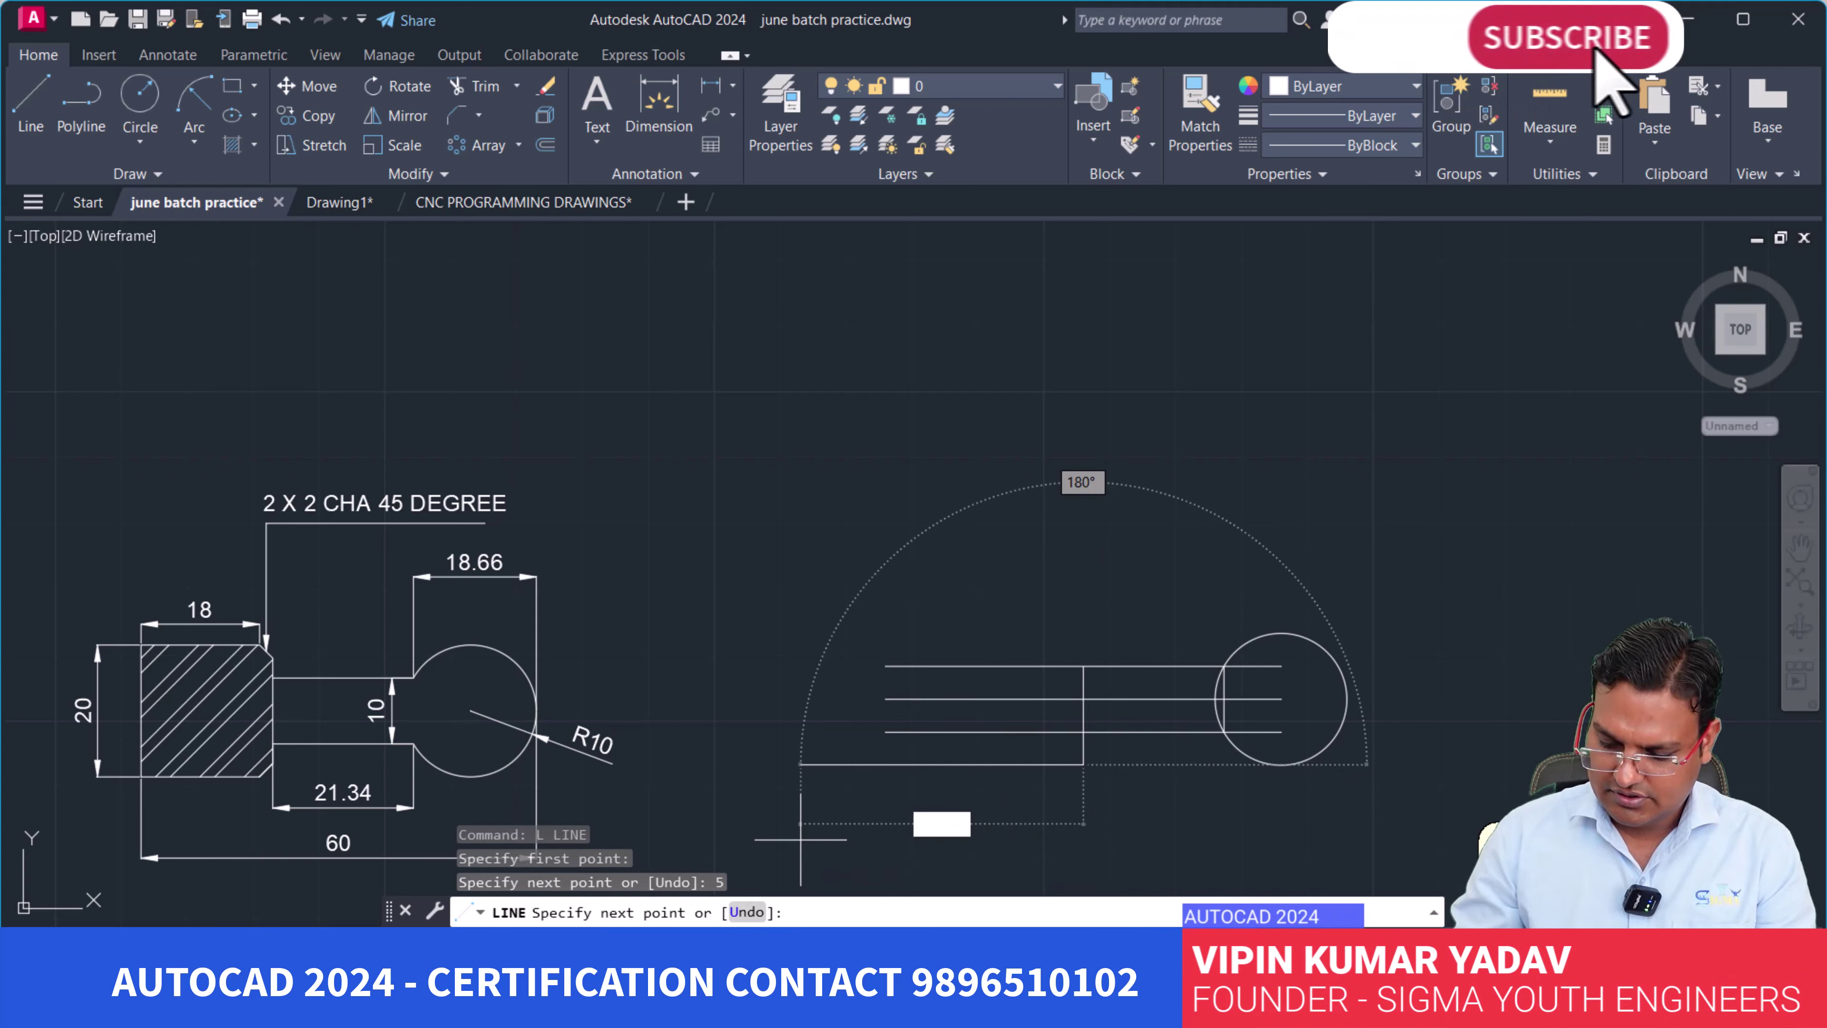
pyautogui.write('20')
pyautogui.press('Return')
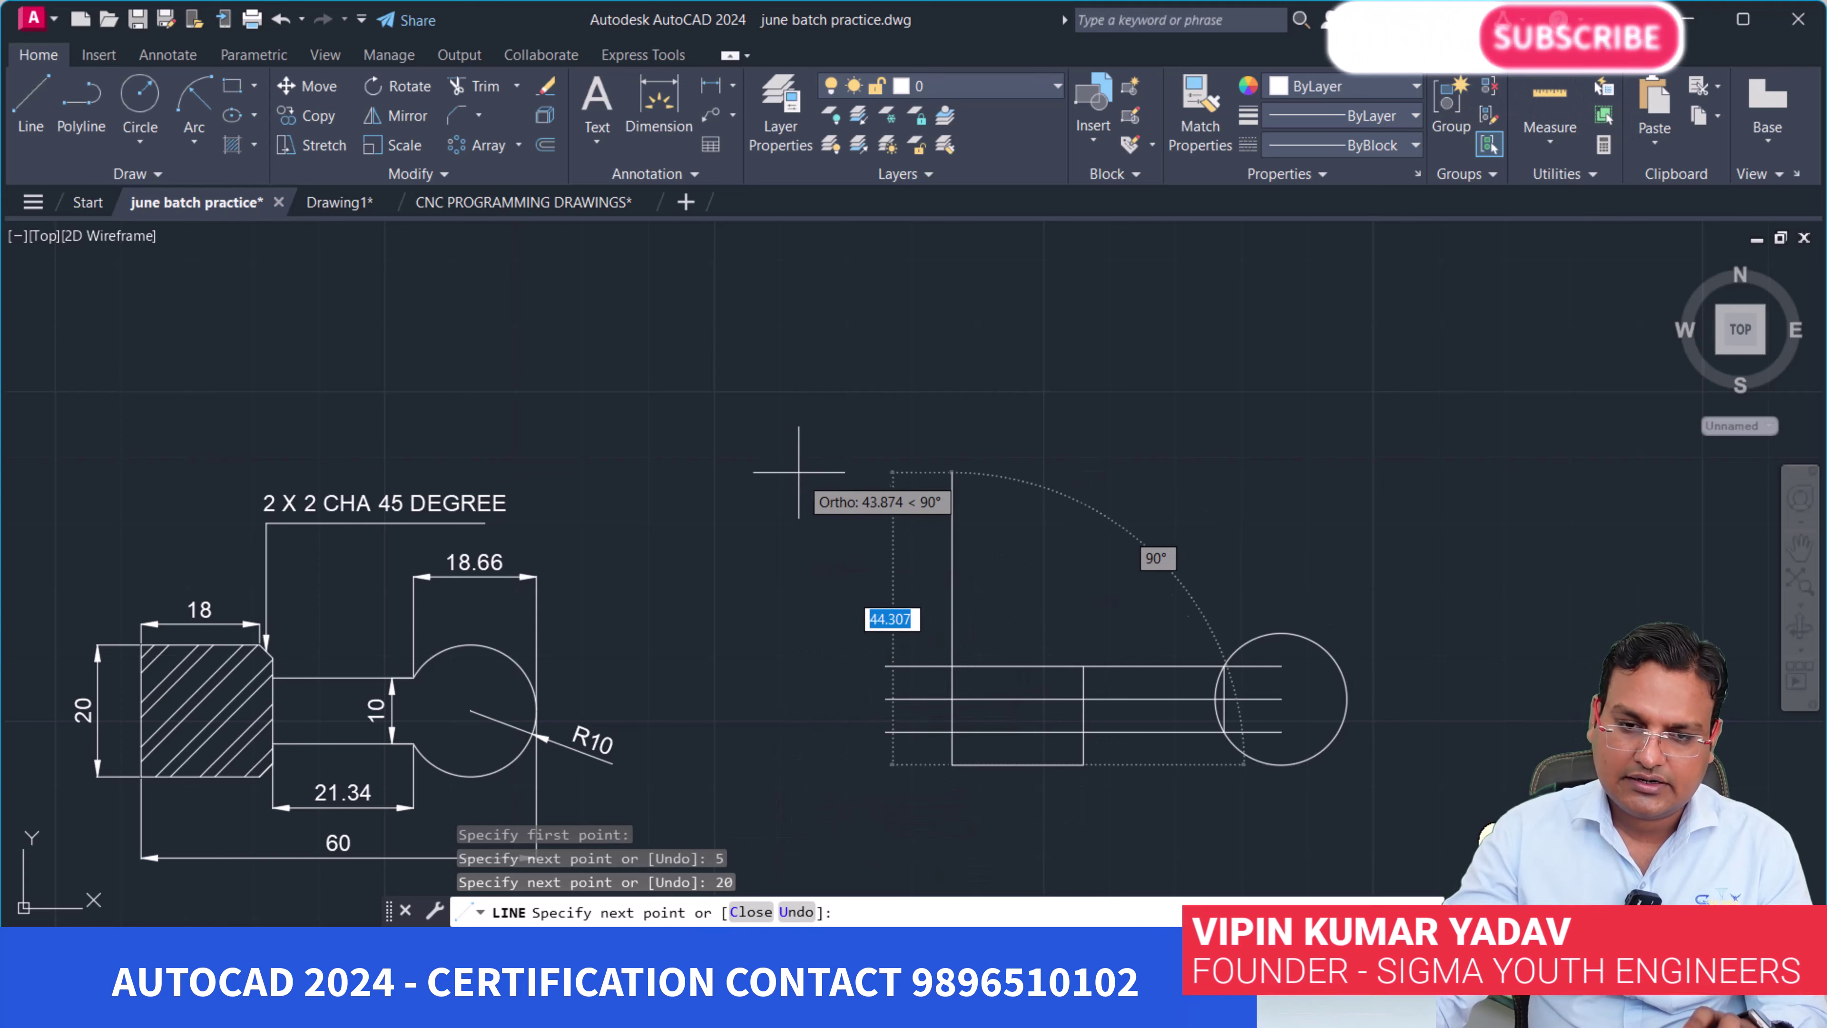
pyautogui.write('20')
pyautogui.press('Return')
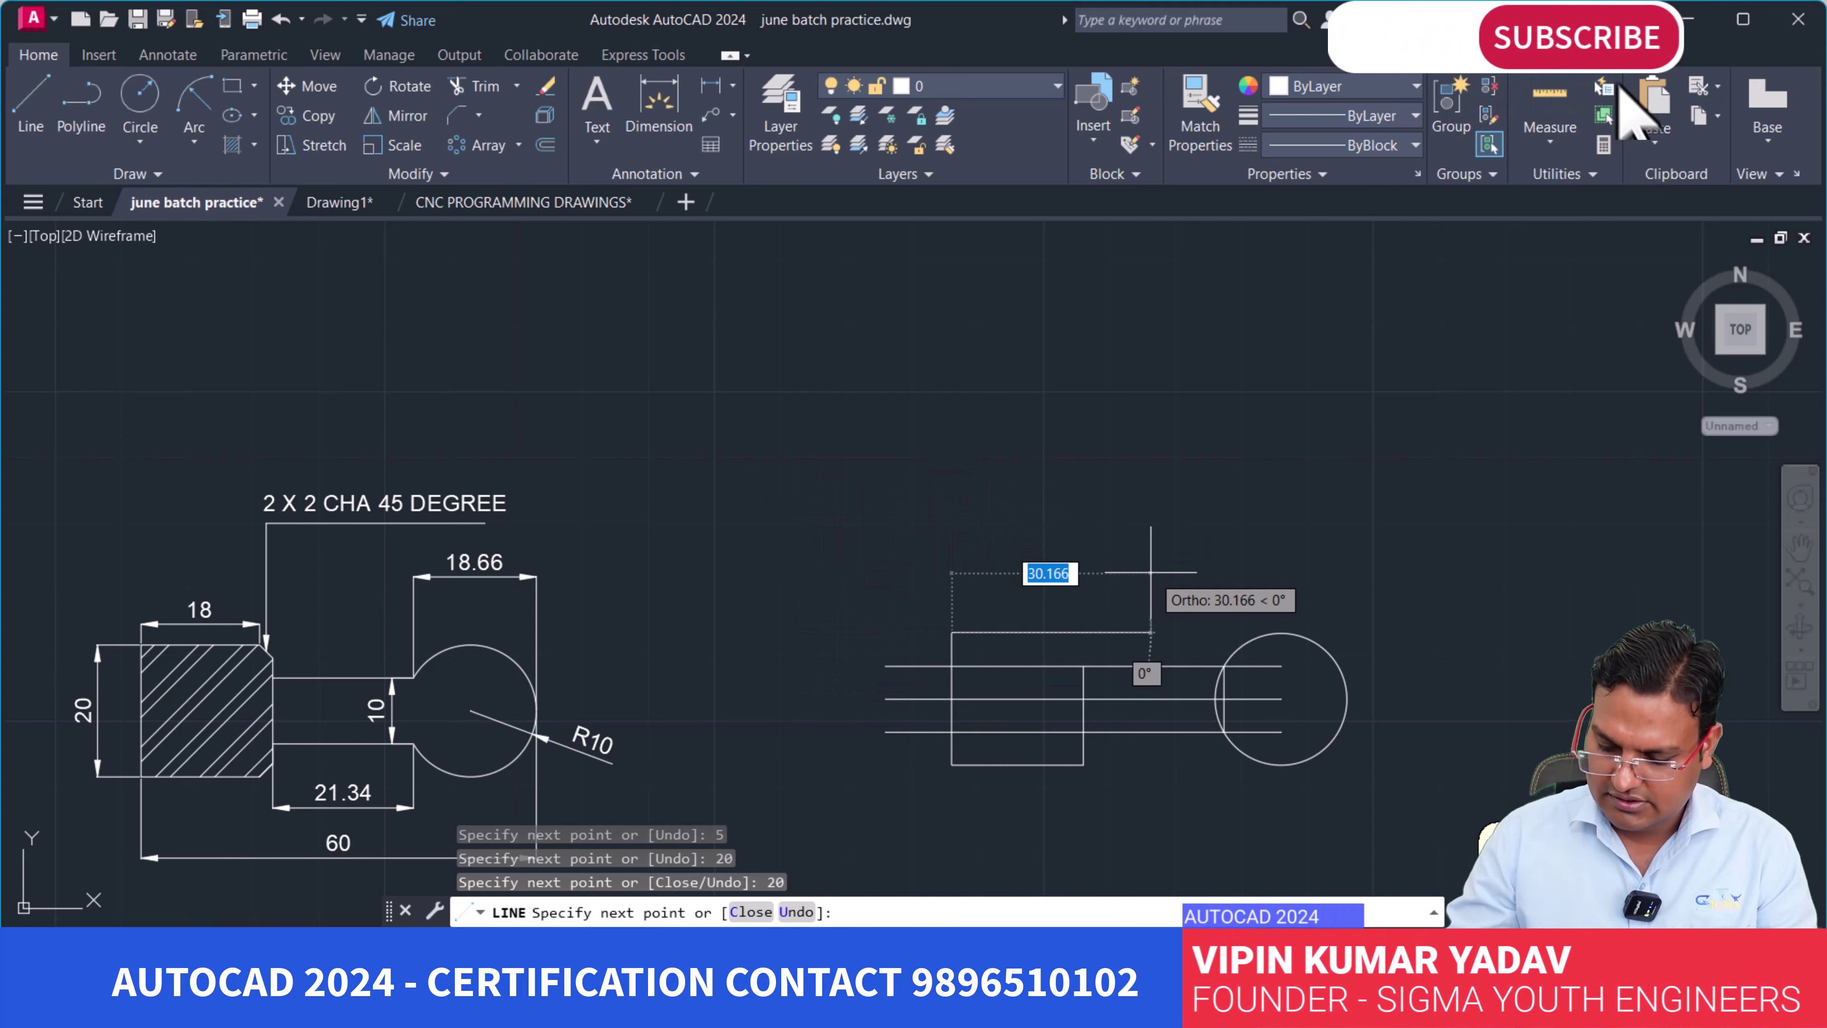
pyautogui.write('0')
pyautogui.press('Return')
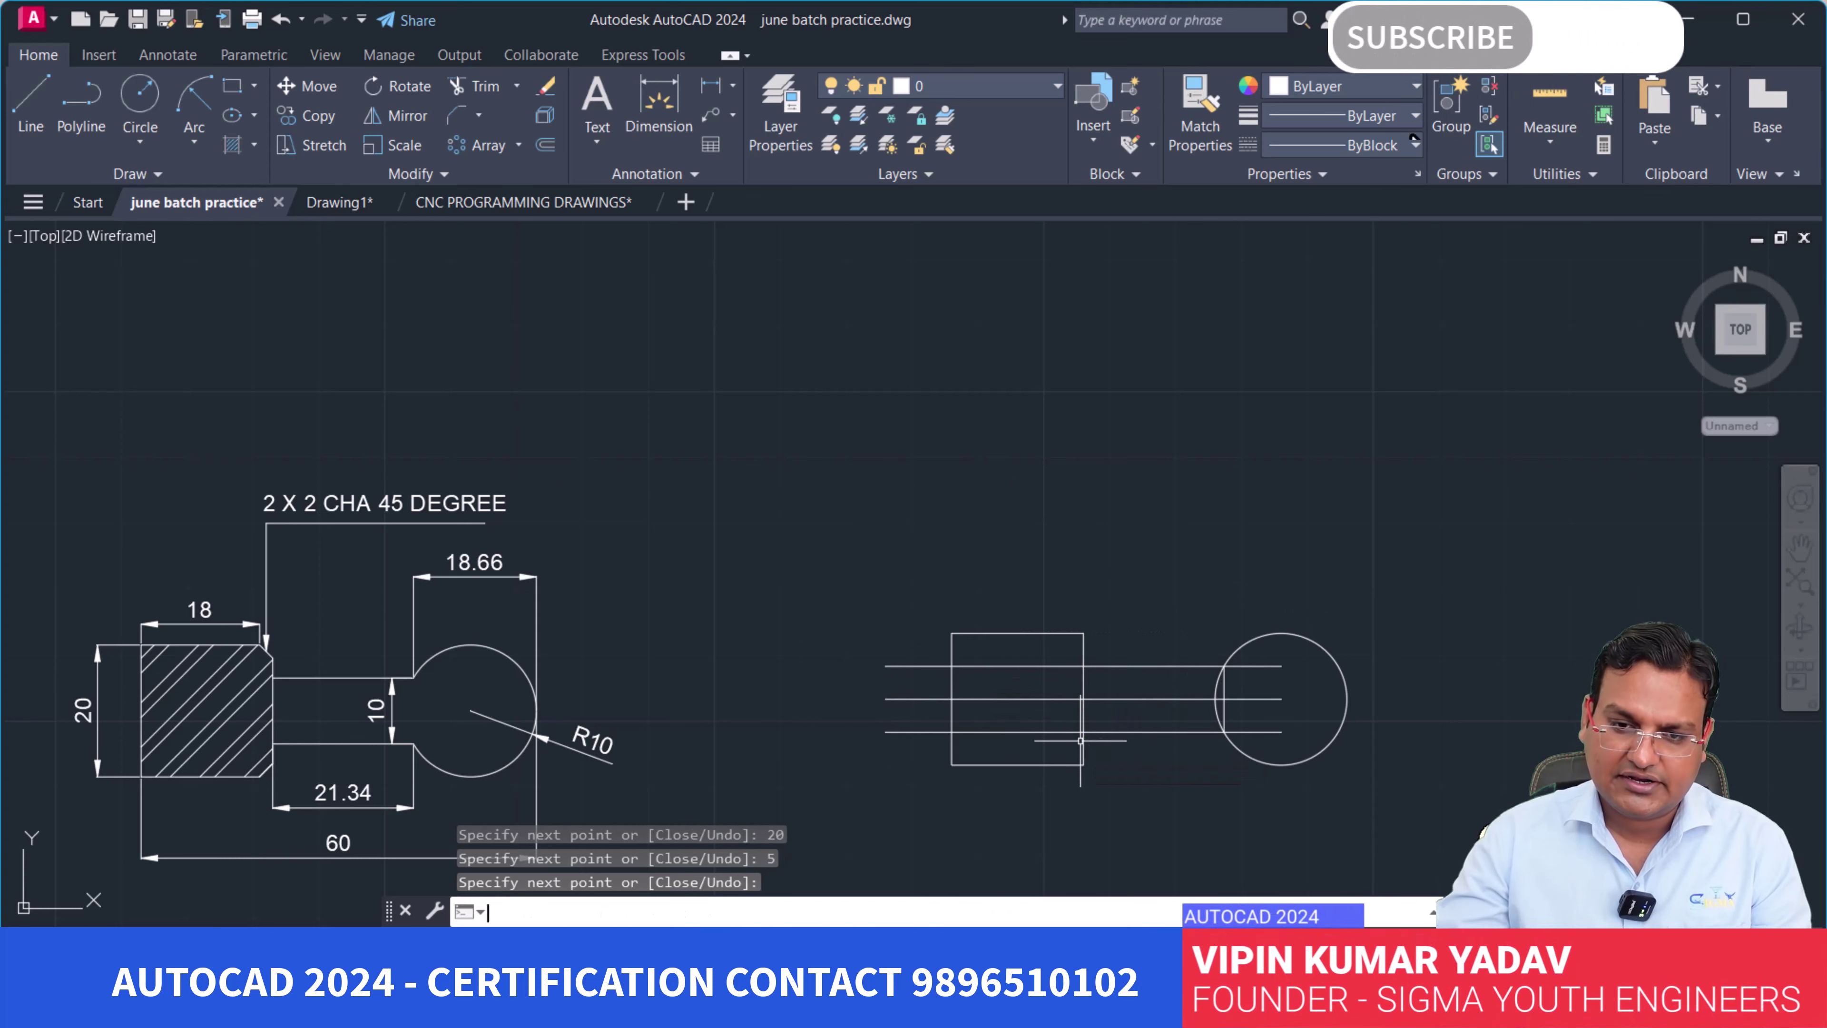
pyautogui.scroll(4, 1075, 720)
pyautogui.scroll(-4, 1067, 759)
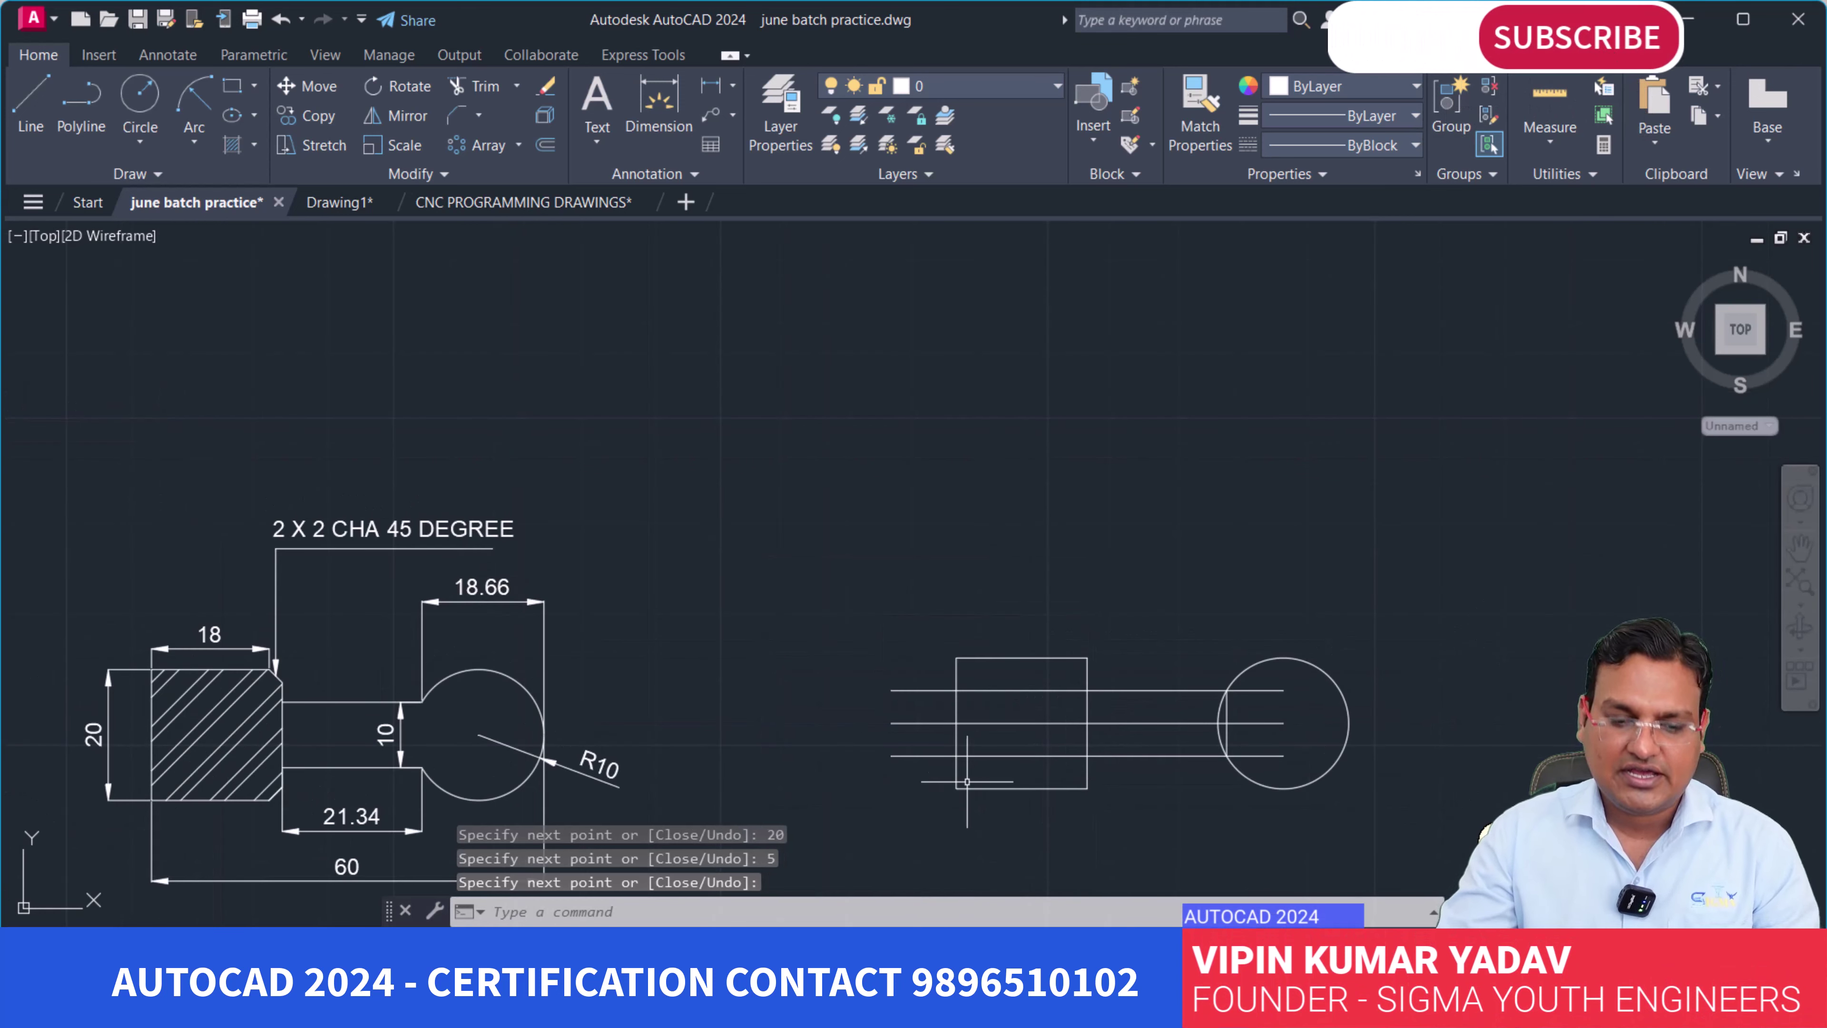
pyautogui.press('Return')
pyautogui.write('tr')
pyautogui.press('Return')
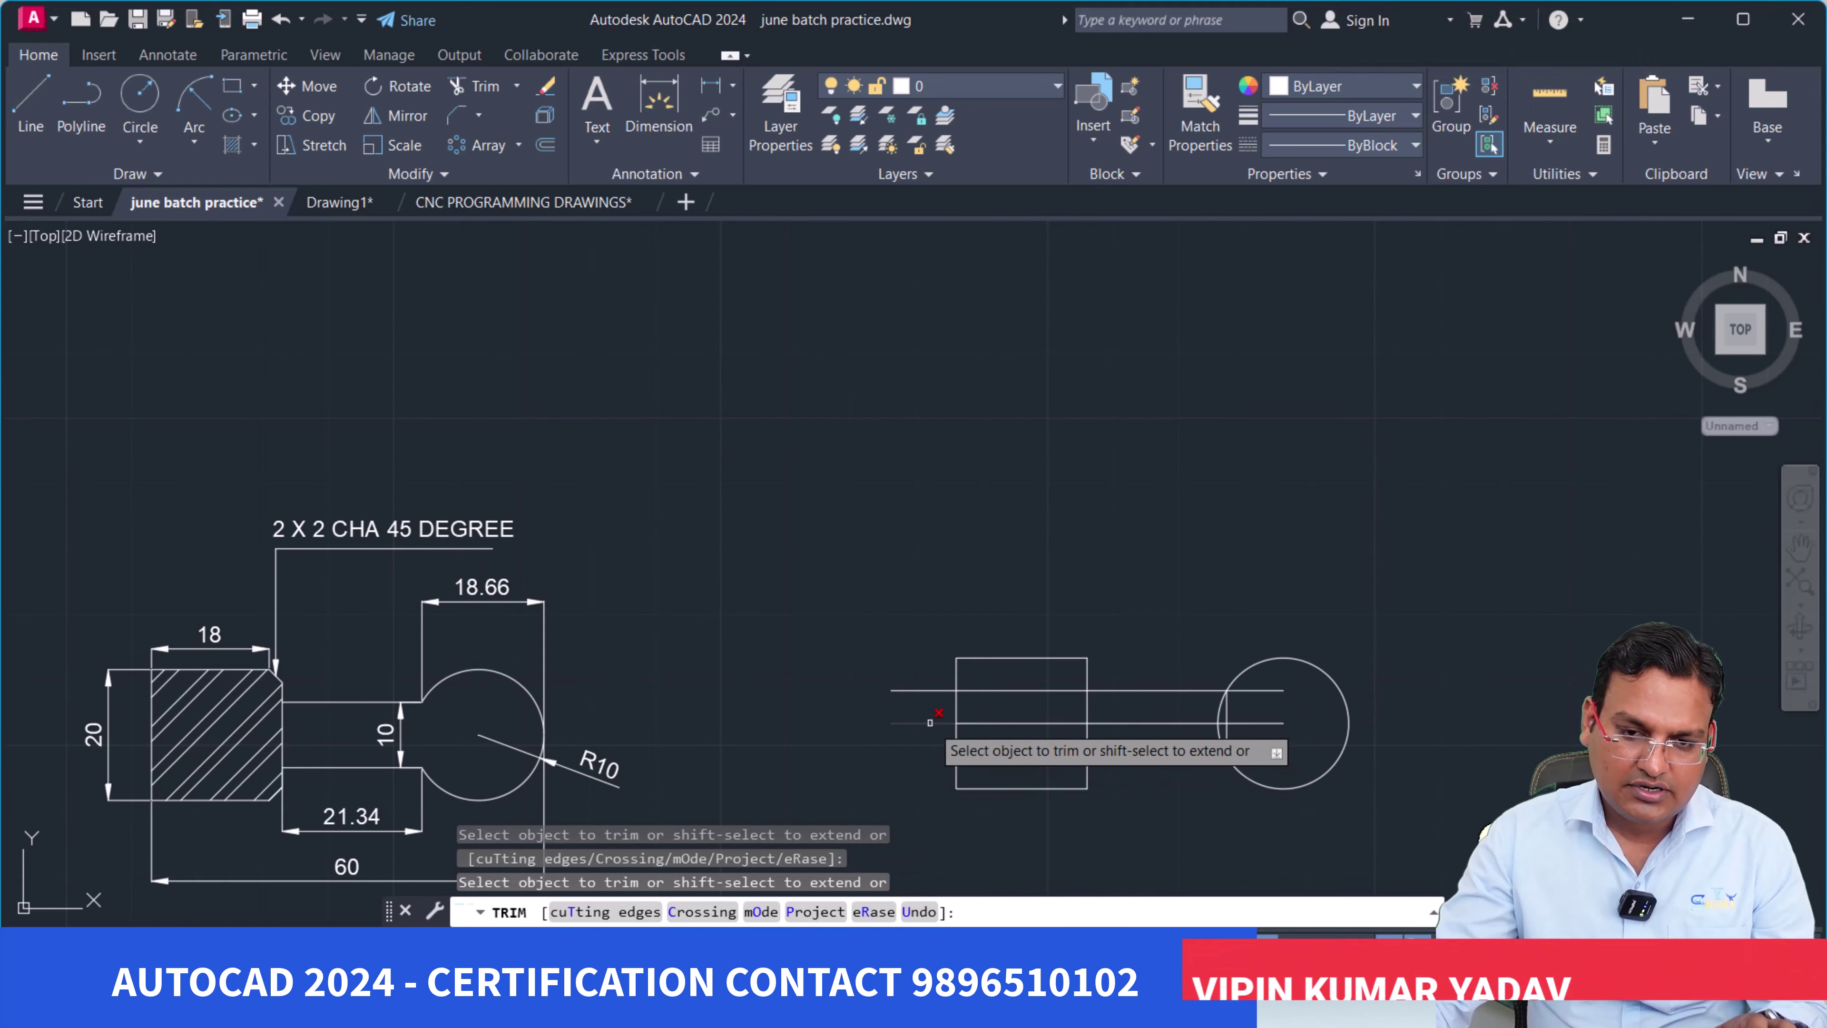
# Trim the stubs left of the square, lines inside the square, the middle line and pieces inside the circle.
pyautogui.click(930, 721)
pyautogui.click(935, 690)
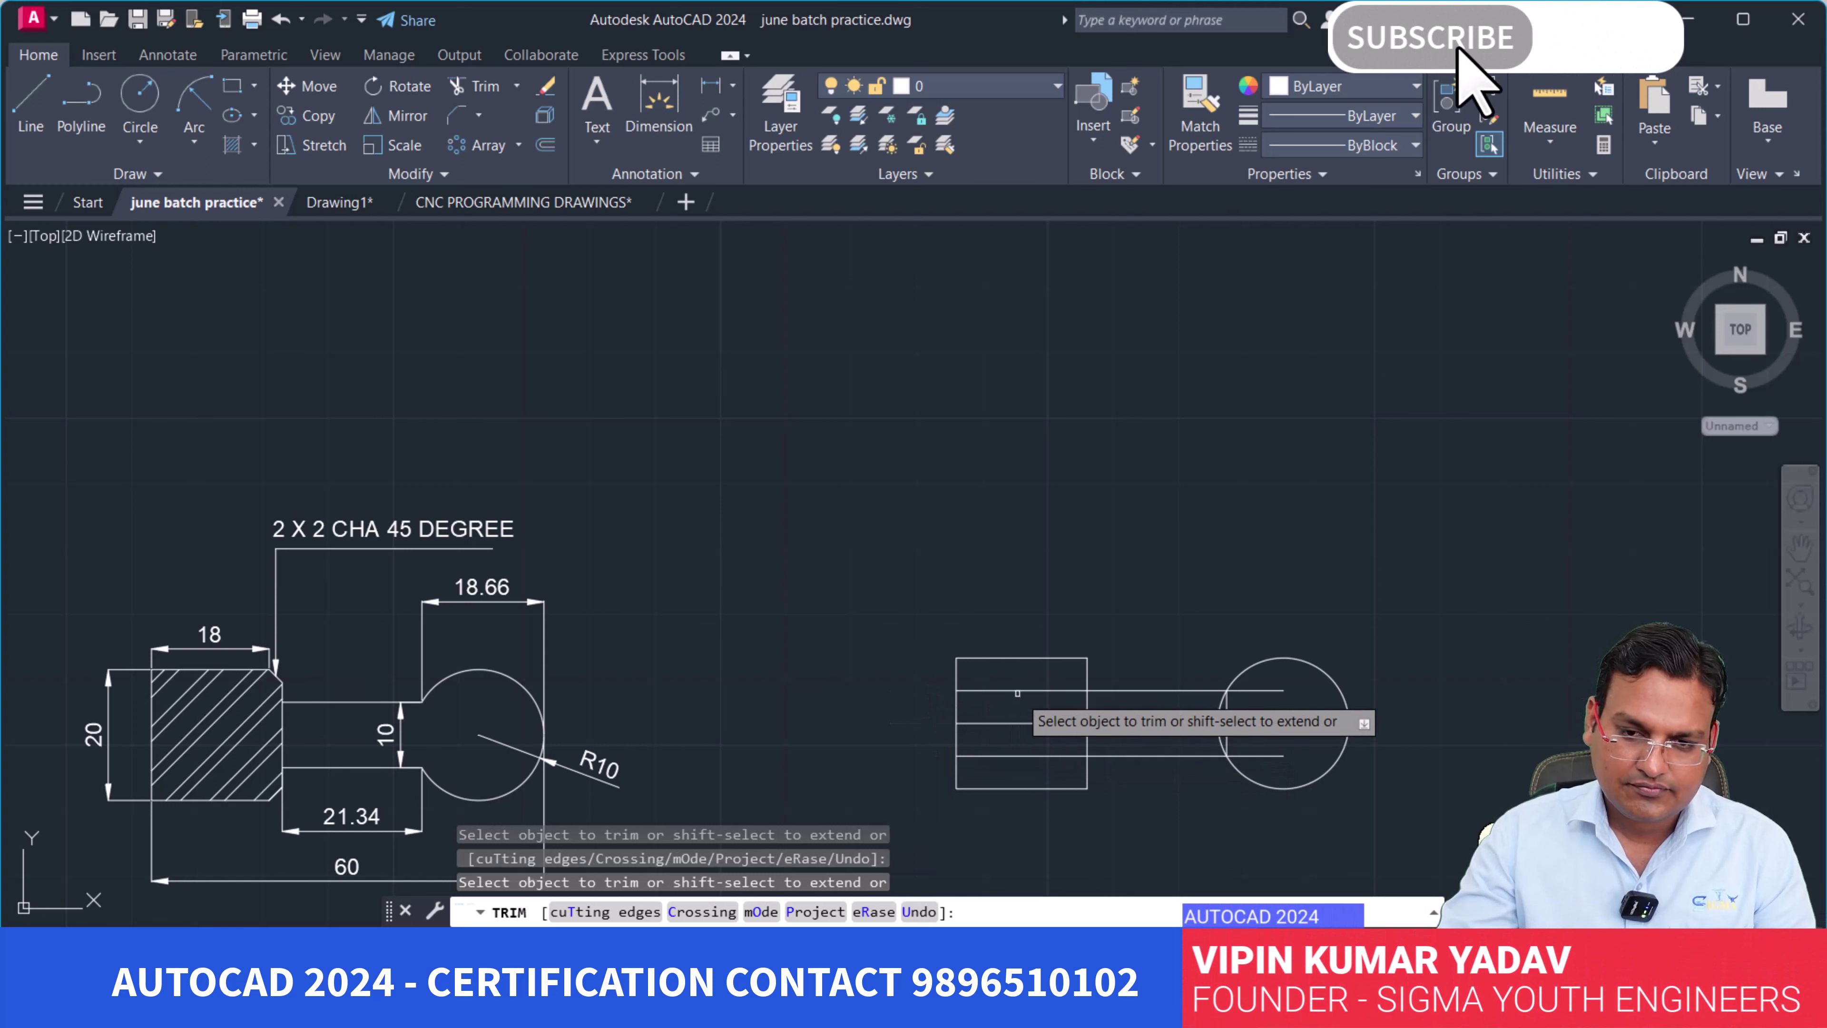
pyautogui.click(1017, 692)
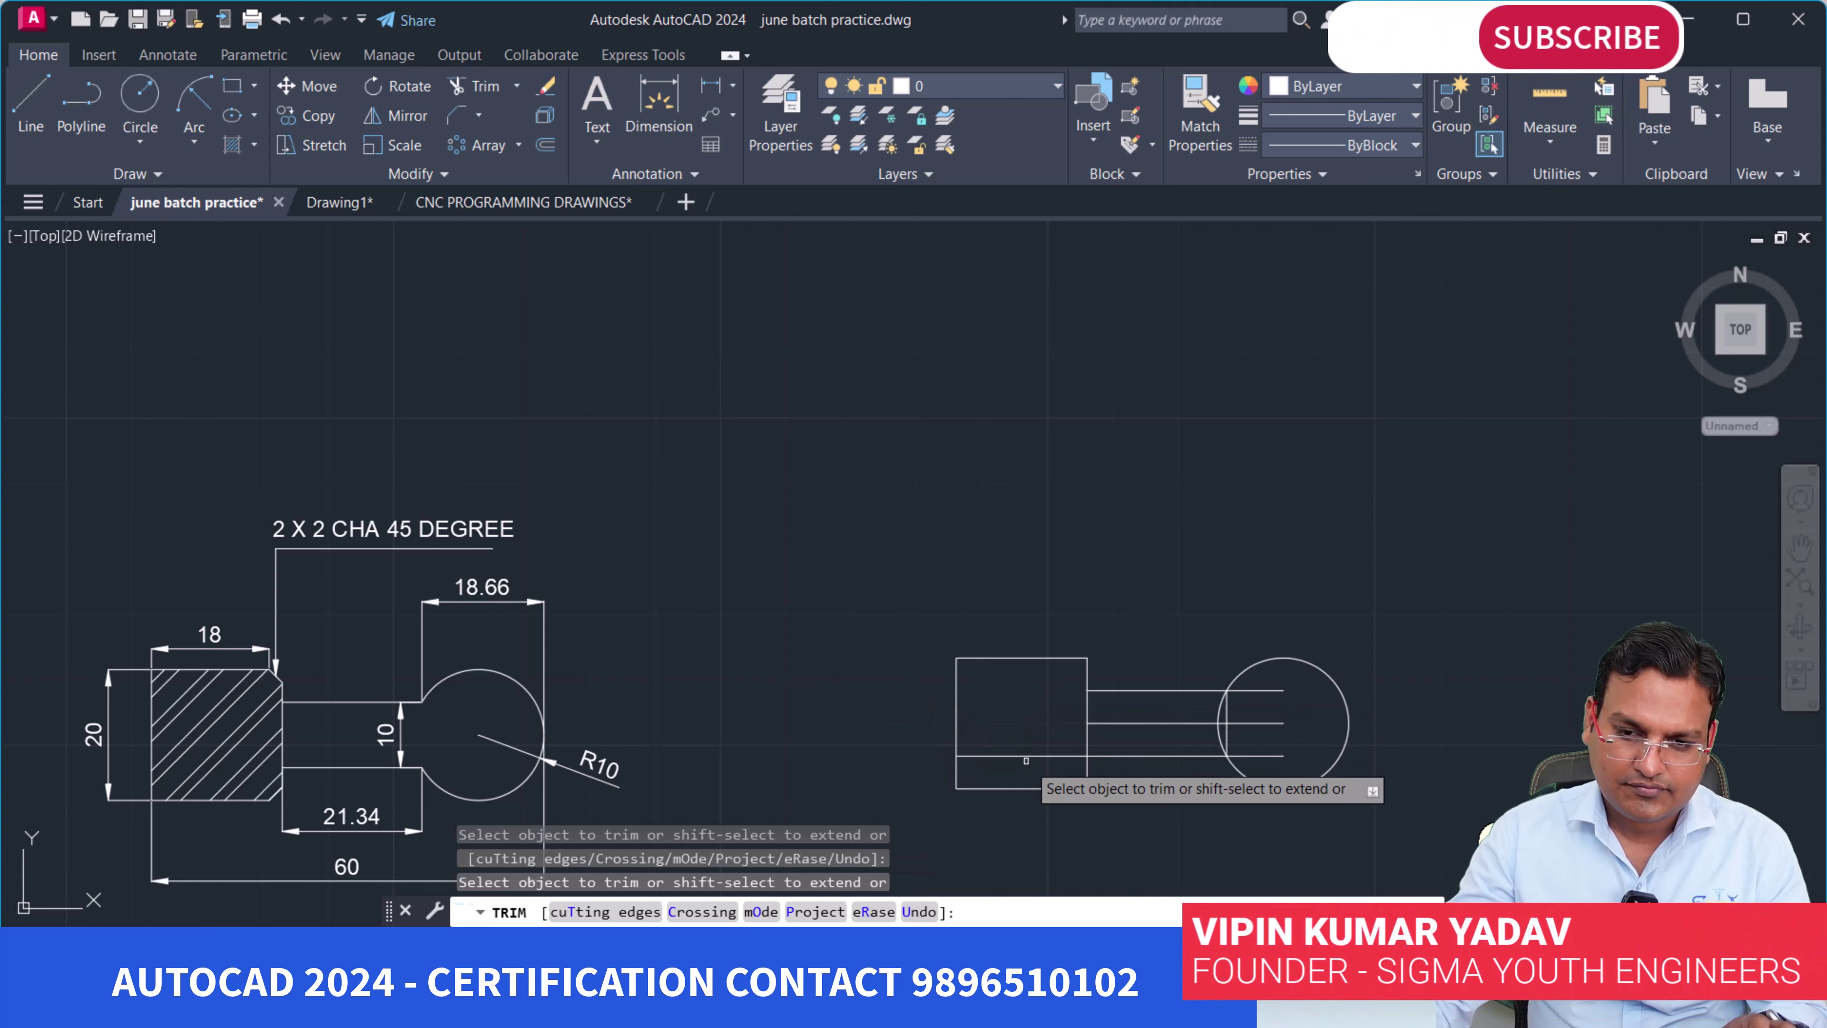
pyautogui.click(1023, 755)
pyautogui.click(1160, 725)
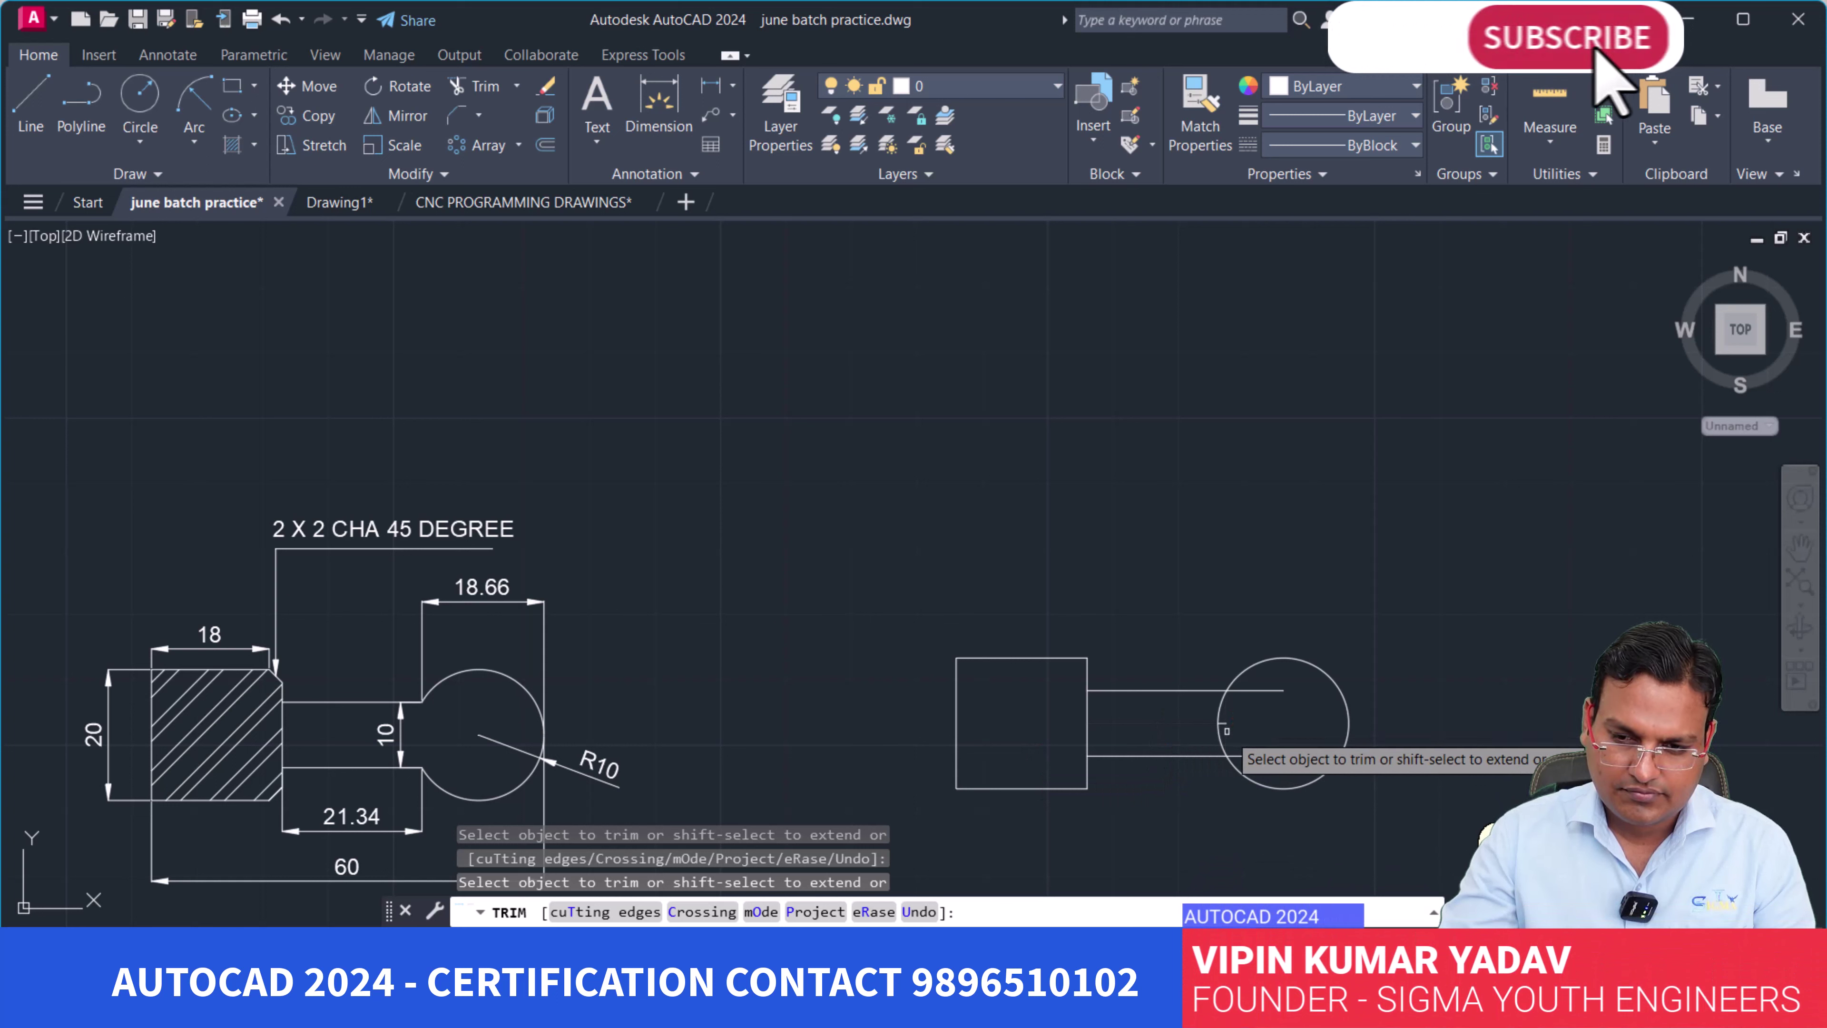
pyautogui.click(1255, 689)
pyautogui.click(1266, 755)
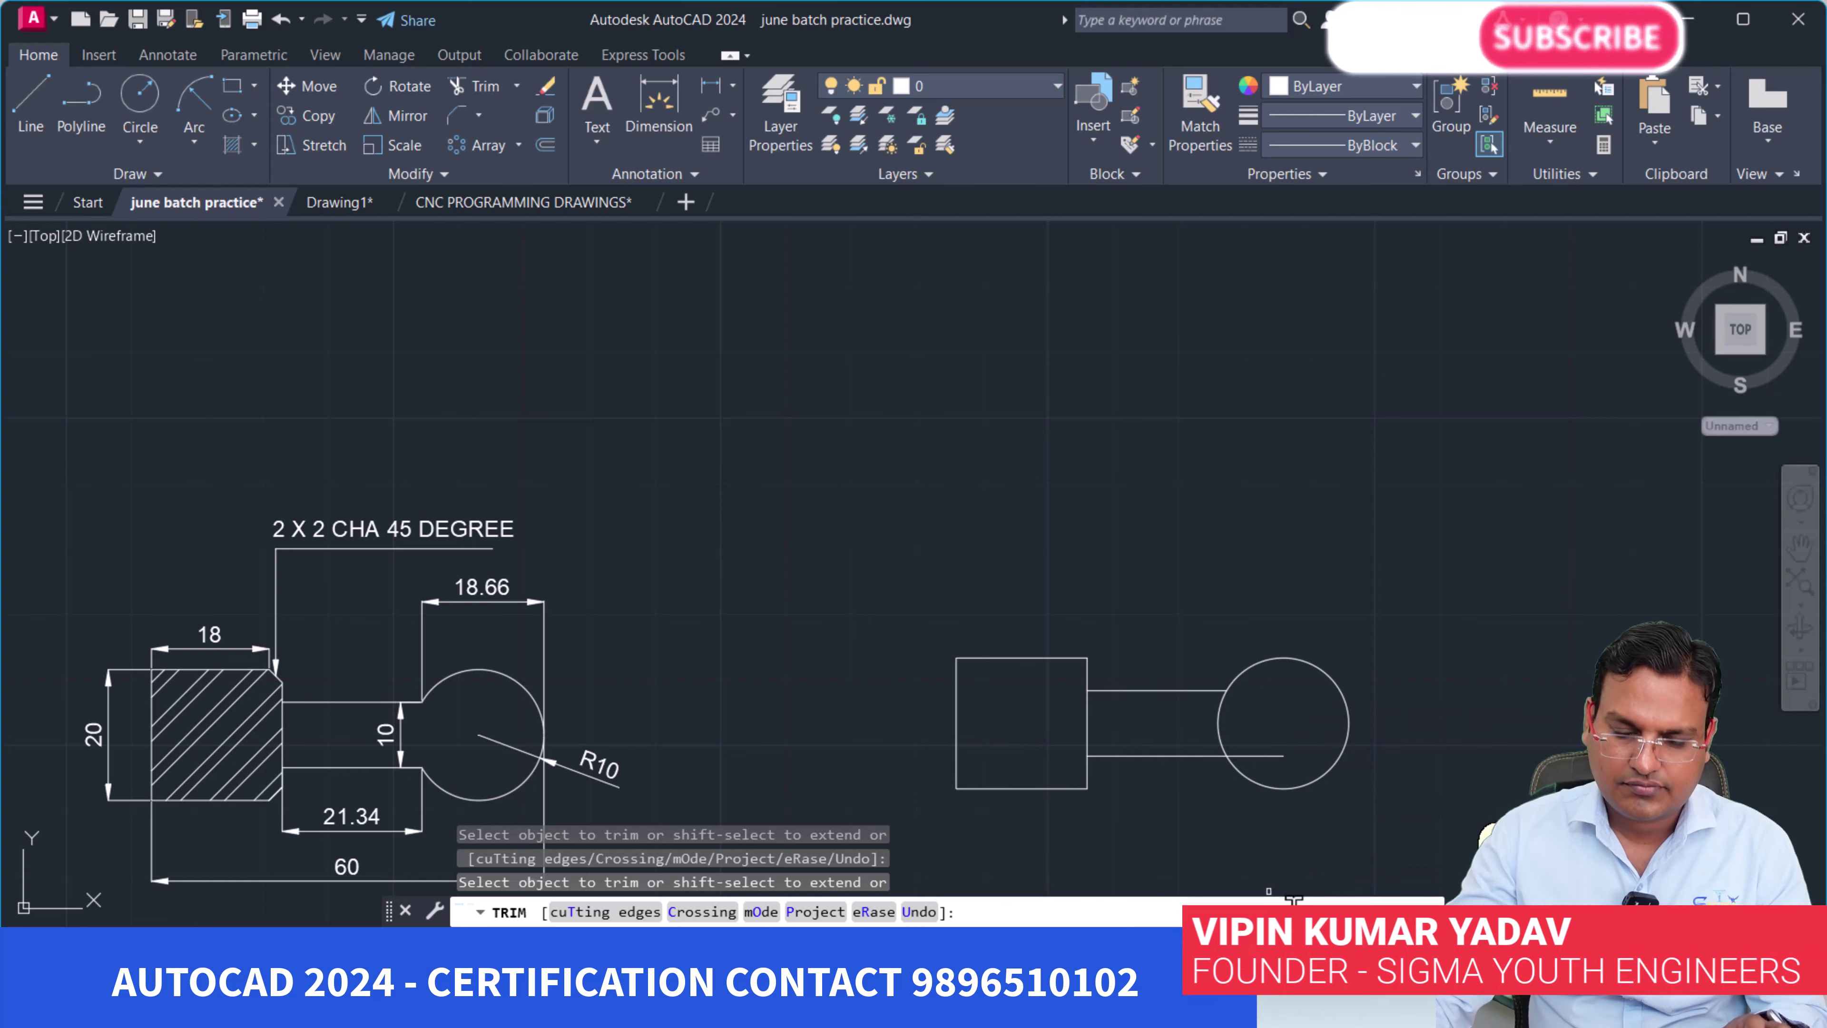
pyautogui.press('Return')
pyautogui.press('Return')
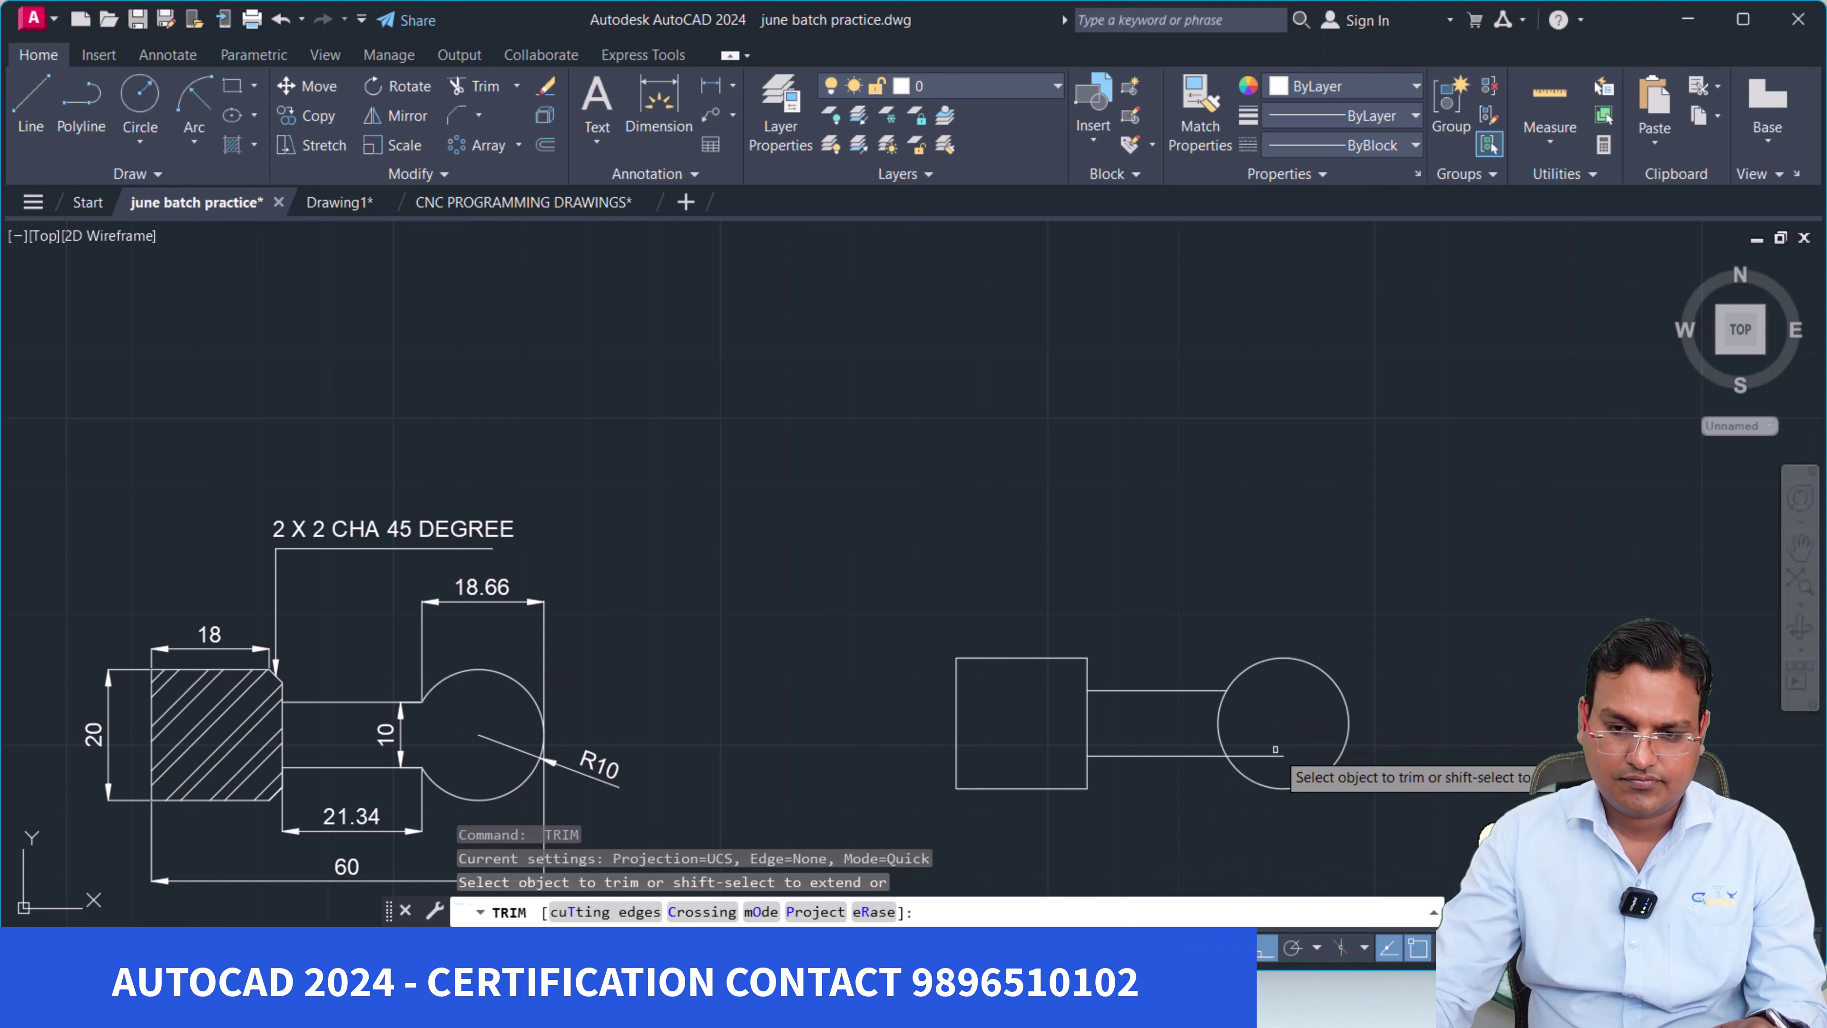
pyautogui.click(1267, 755)
pyautogui.press('Return')
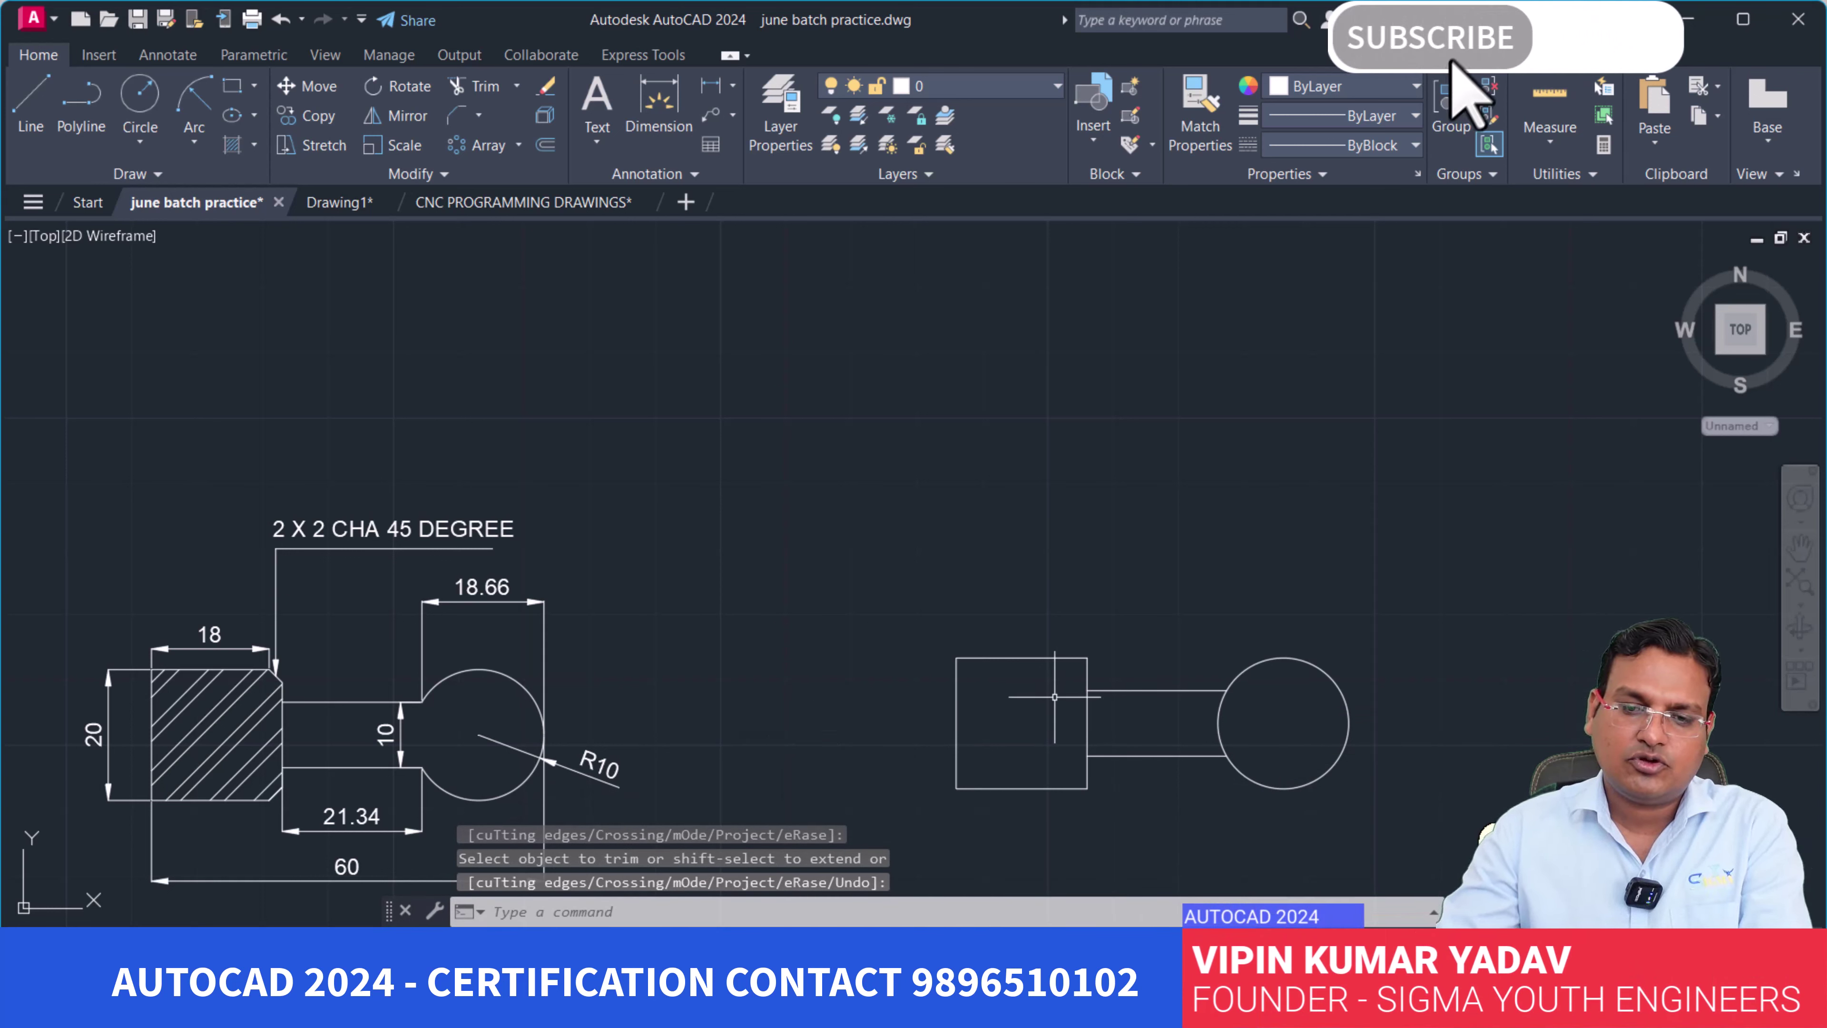
# Chamfer the square's top-right and bottom-right corners at 2 by 2.
pyautogui.click(458, 118)
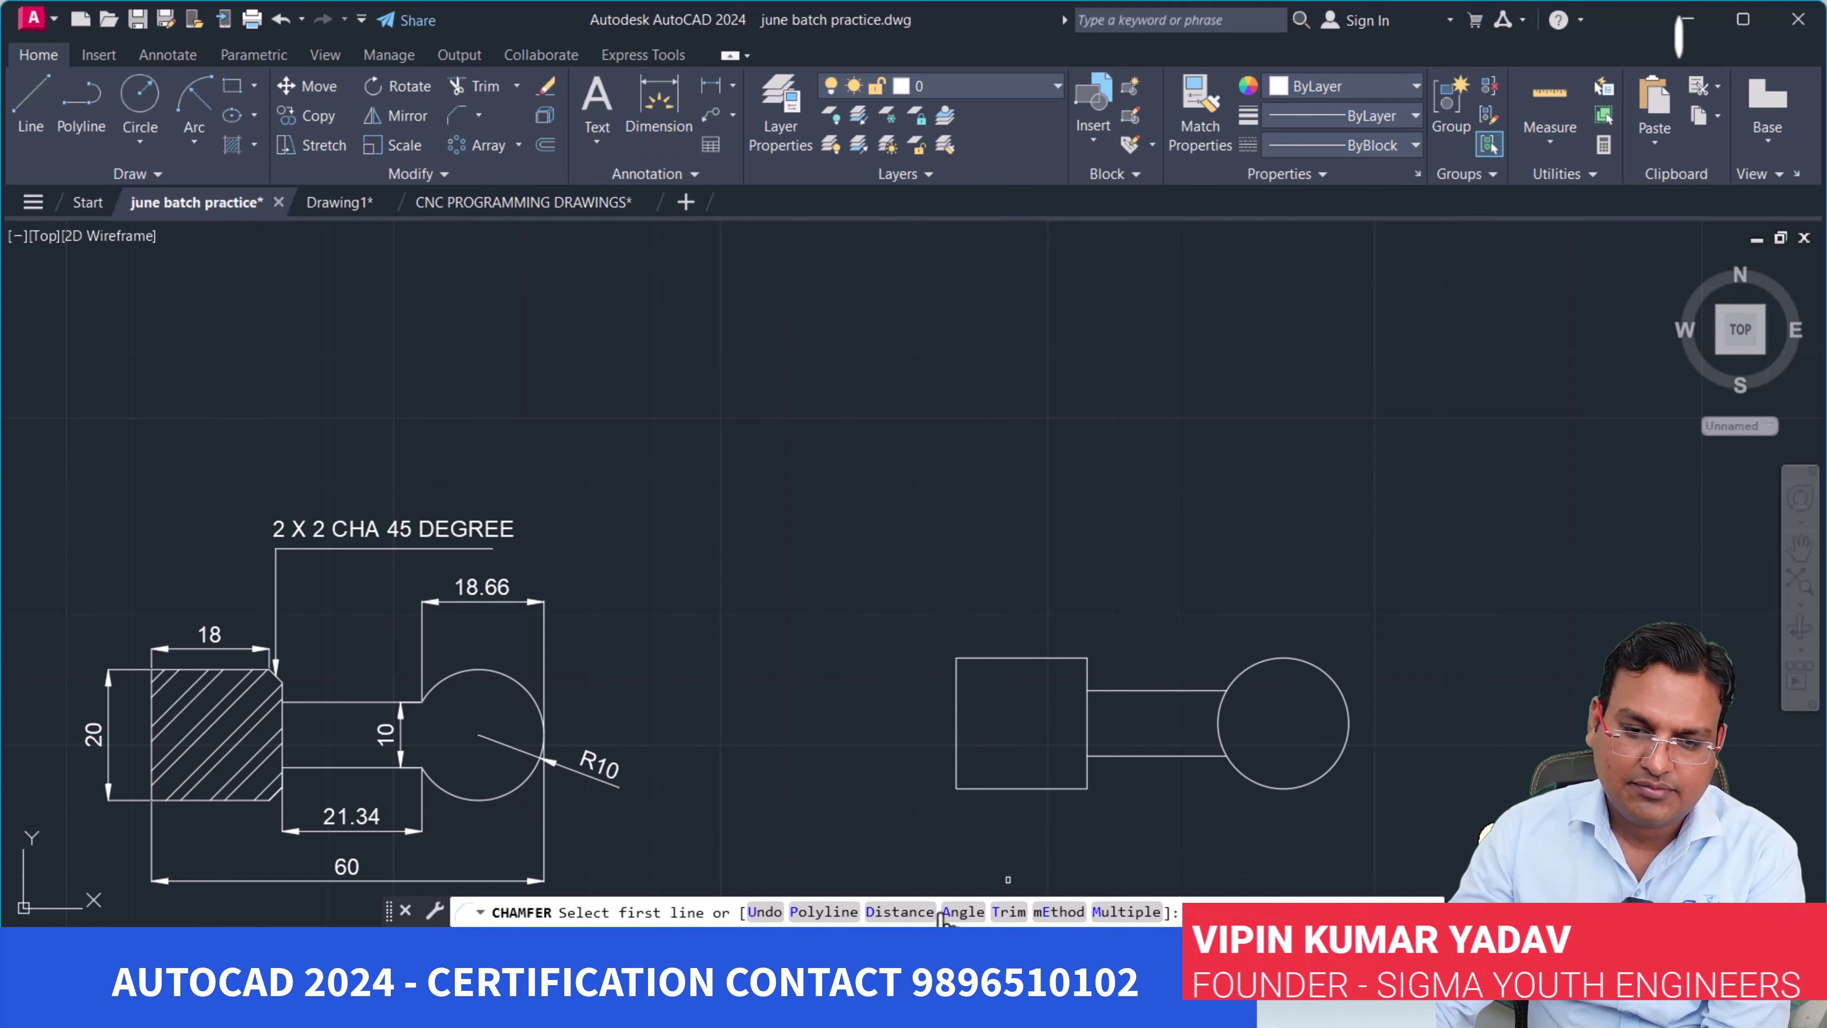
pyautogui.click(909, 913)
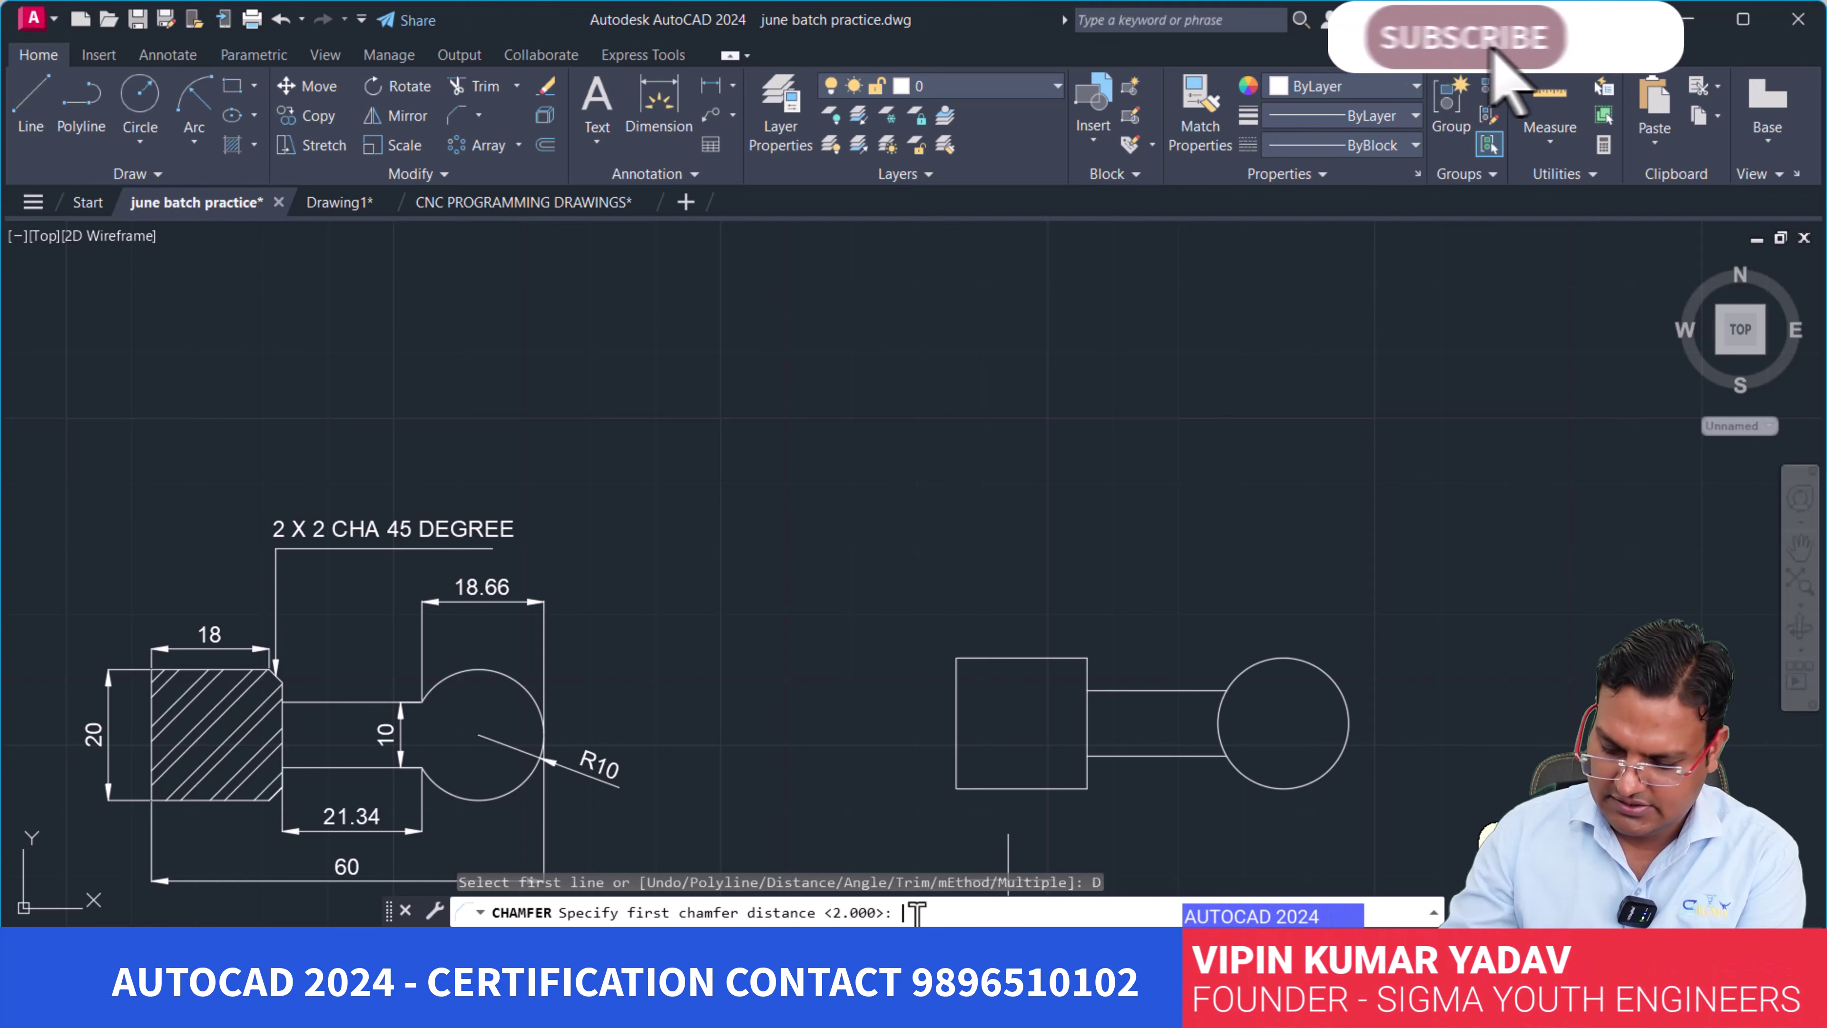
pyautogui.write('2')
pyautogui.write('2')
pyautogui.press('Return')
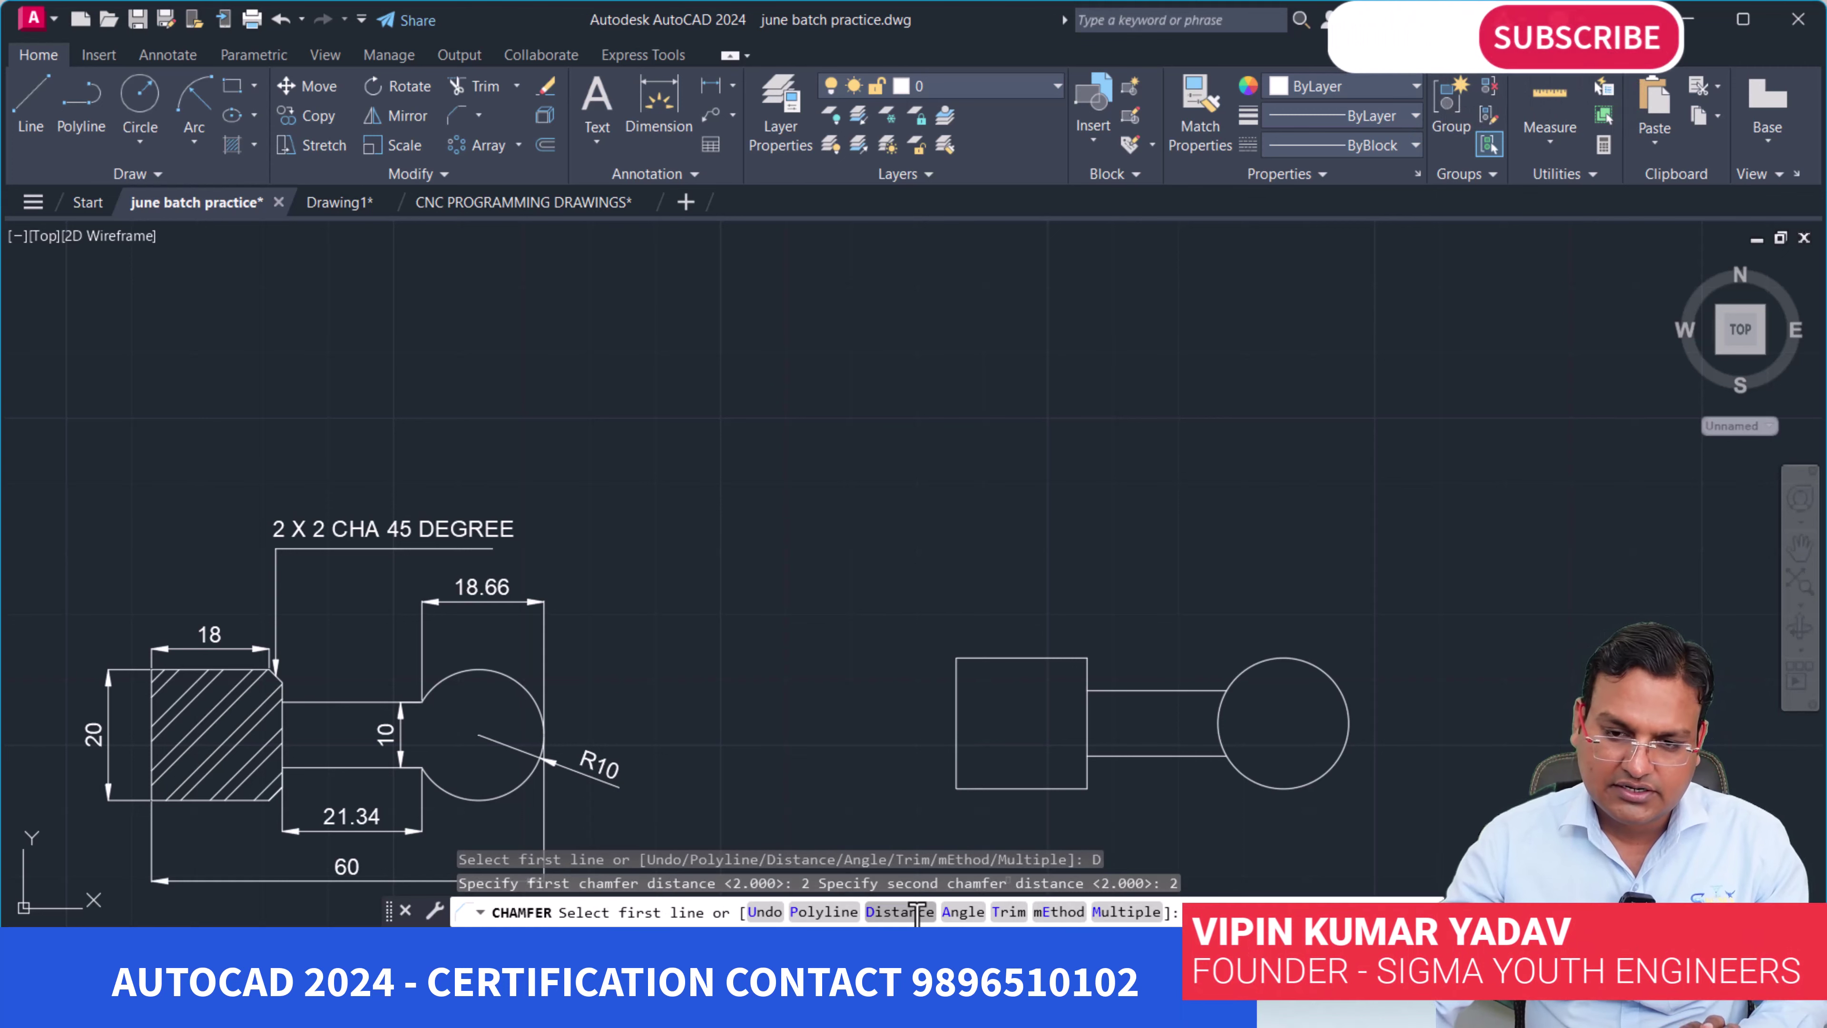
pyautogui.scroll(1, 1028, 673)
pyautogui.scroll(1, 1064, 614)
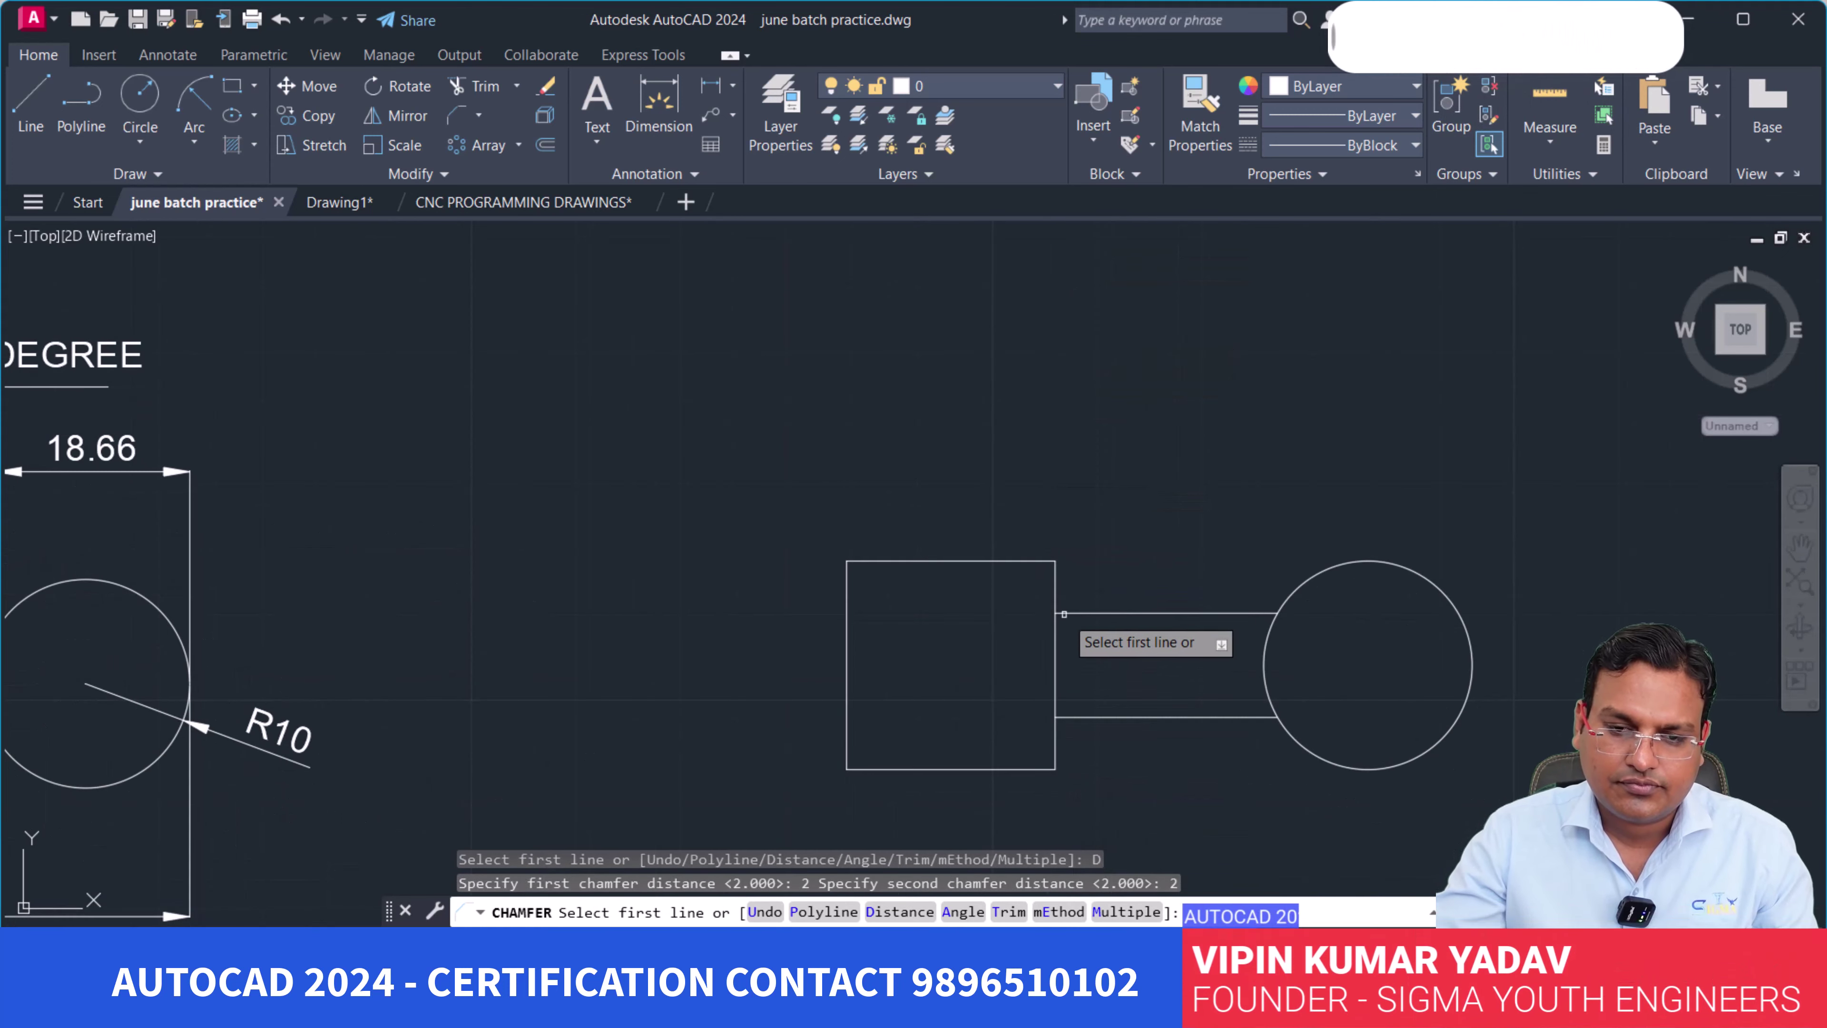
pyautogui.click(1054, 587)
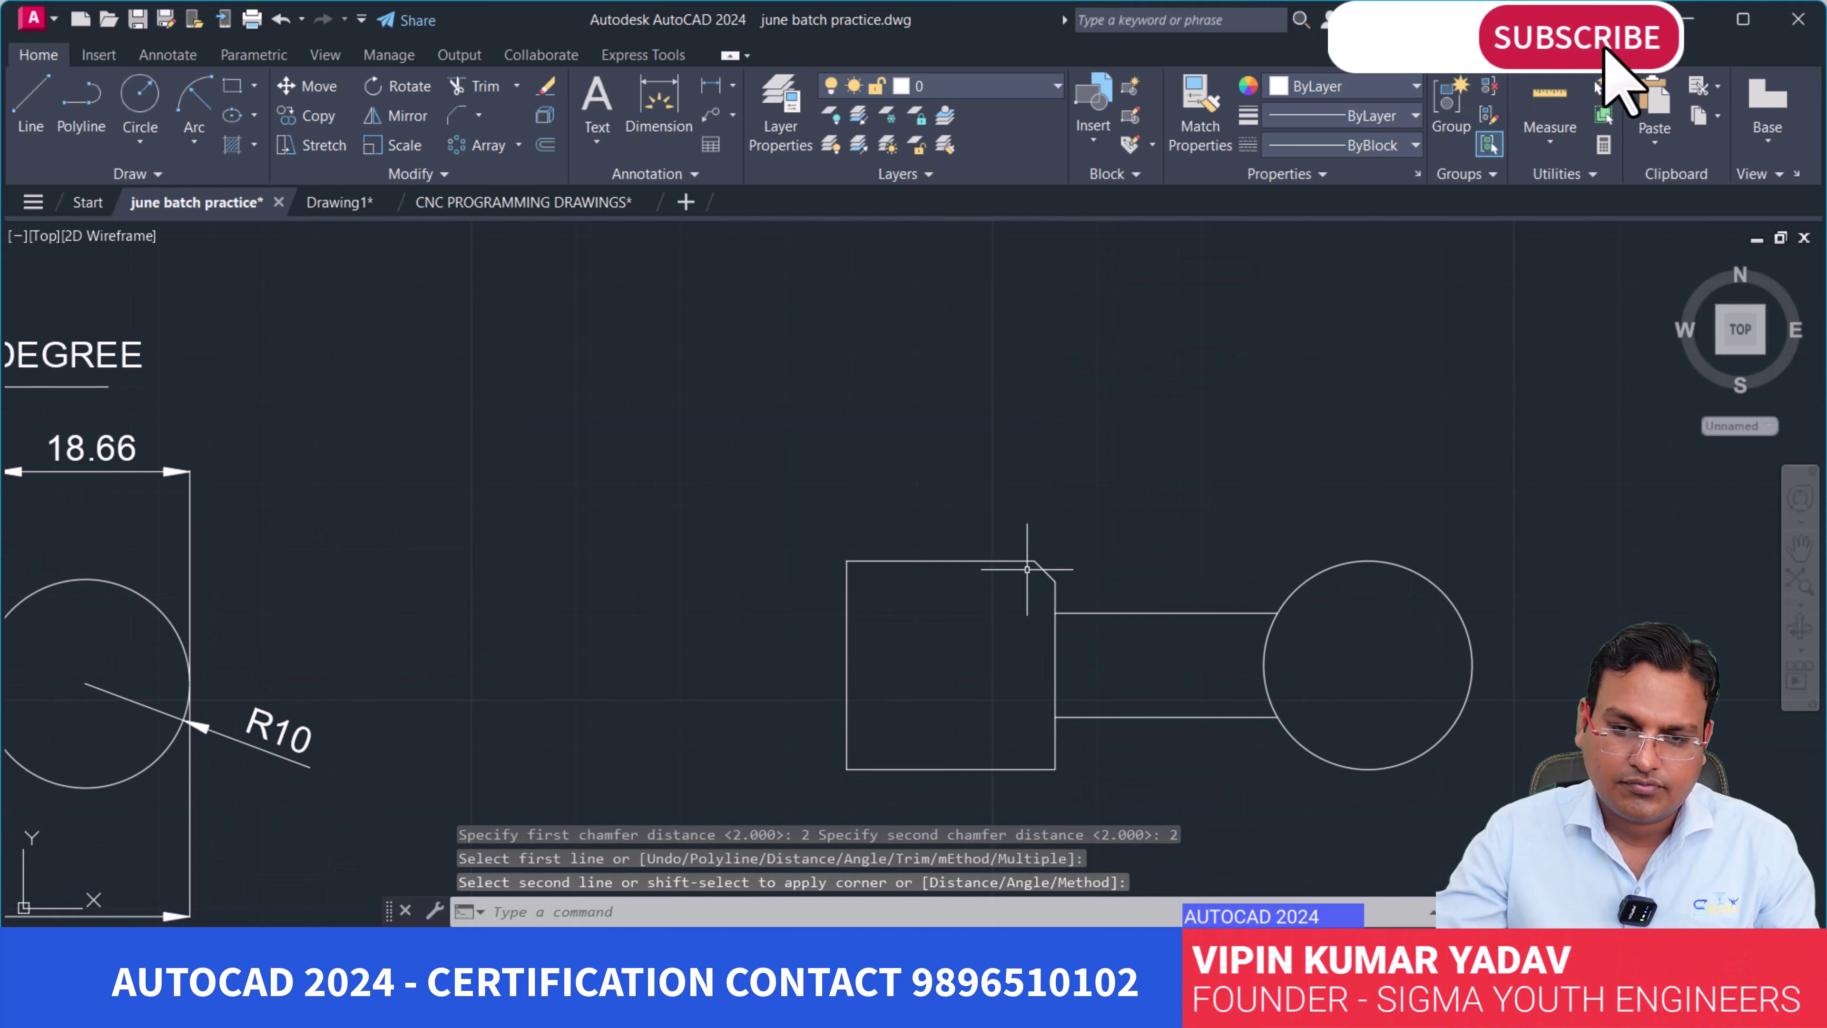
pyautogui.press('Return')
pyautogui.click(1054, 745)
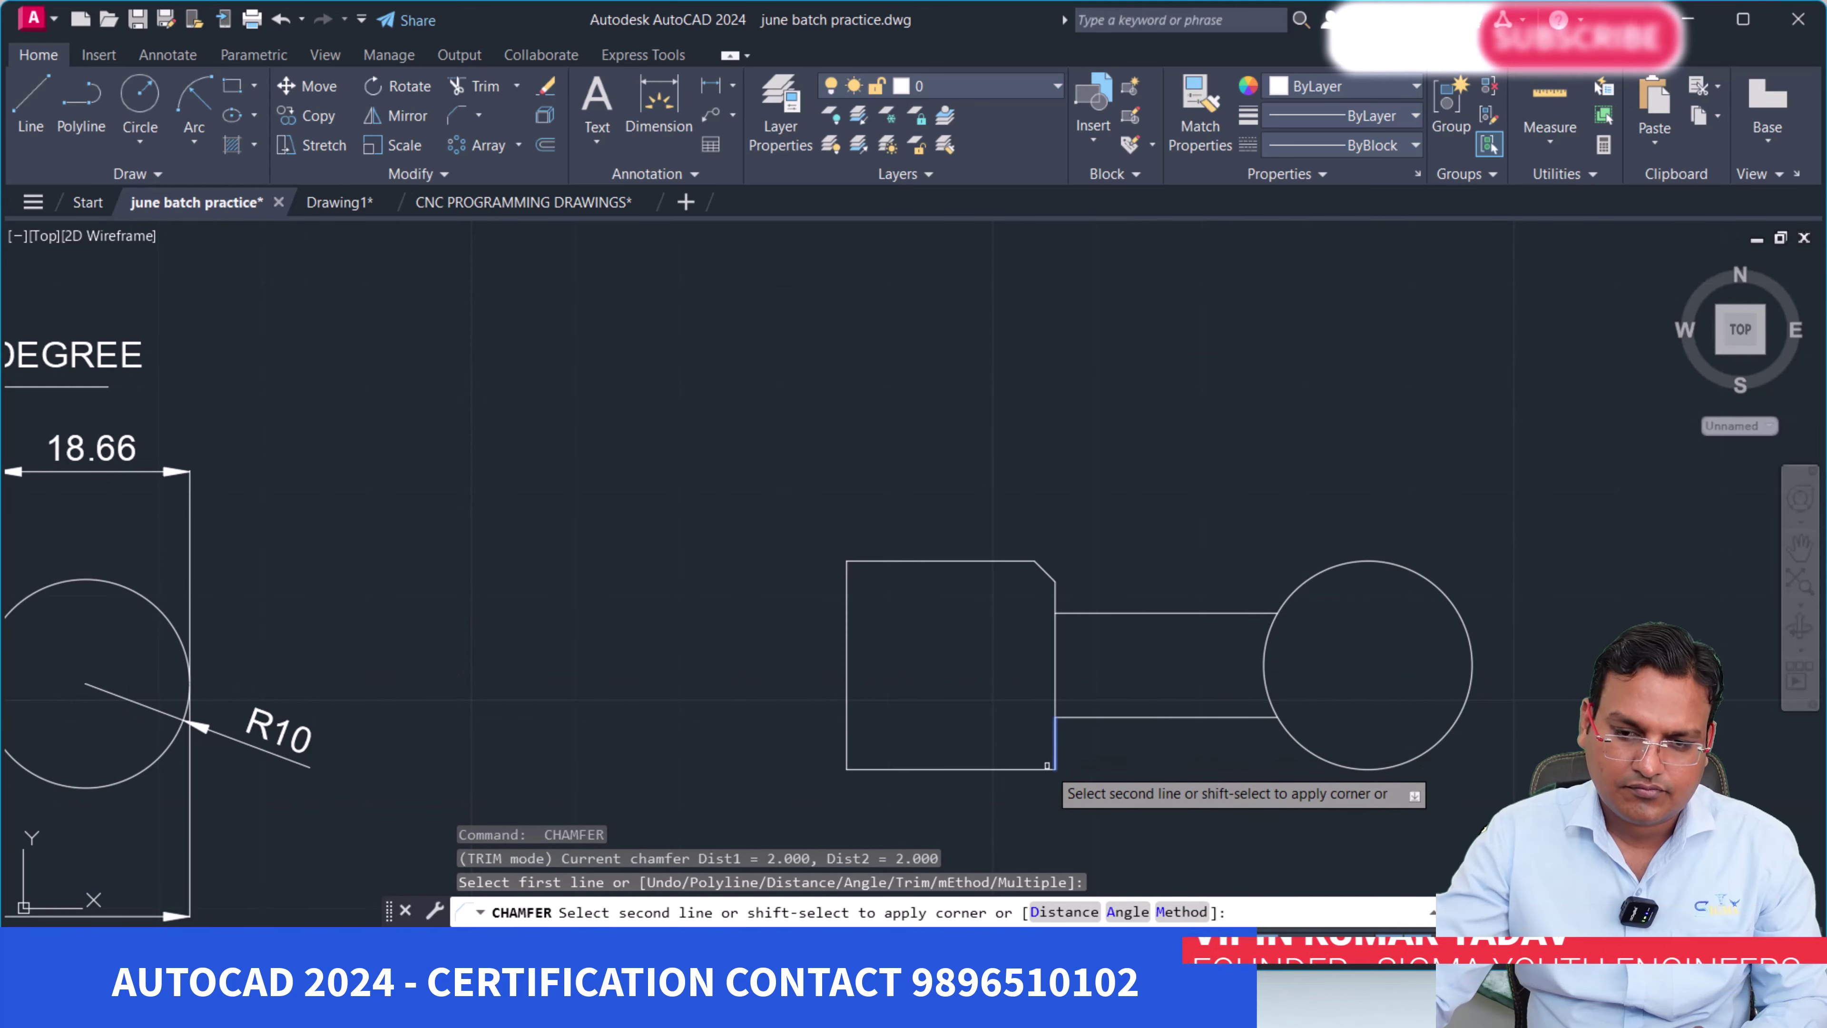
pyautogui.click(1031, 768)
pyautogui.press('Return')
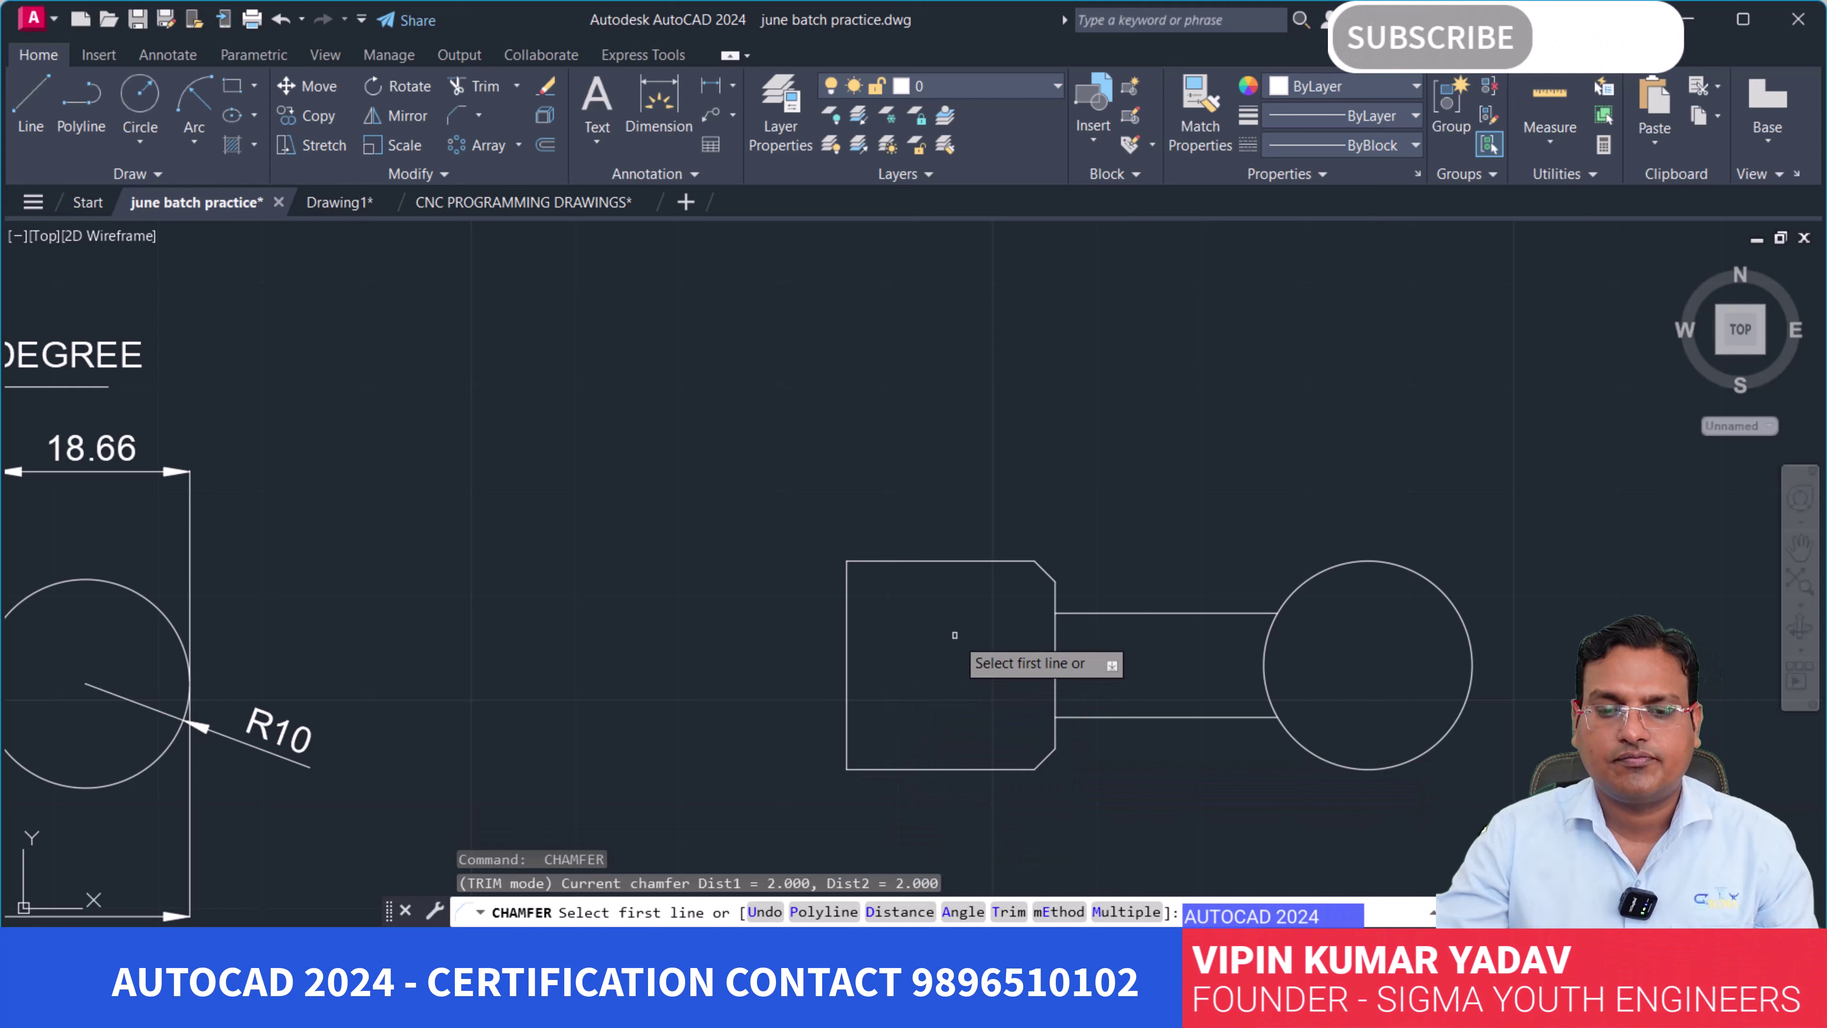
pyautogui.press('Escape')
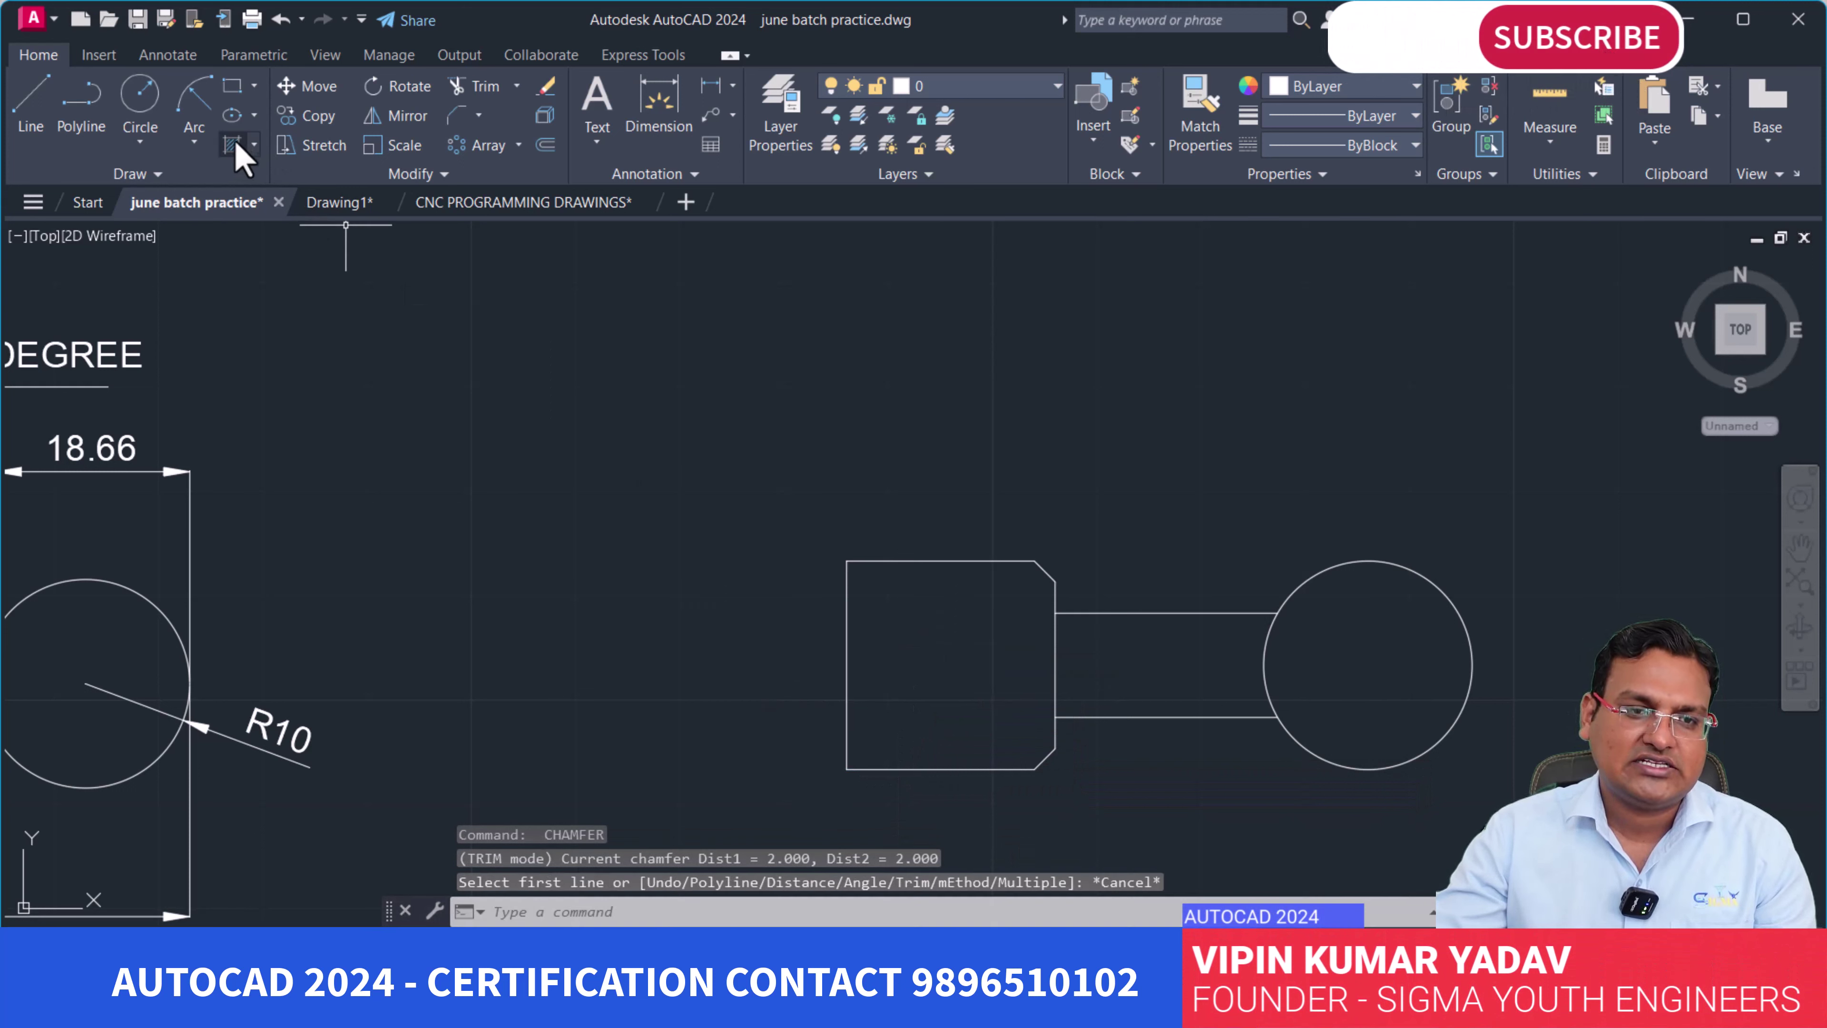
# Hatch the chamfered square.
pyautogui.click(241, 142)
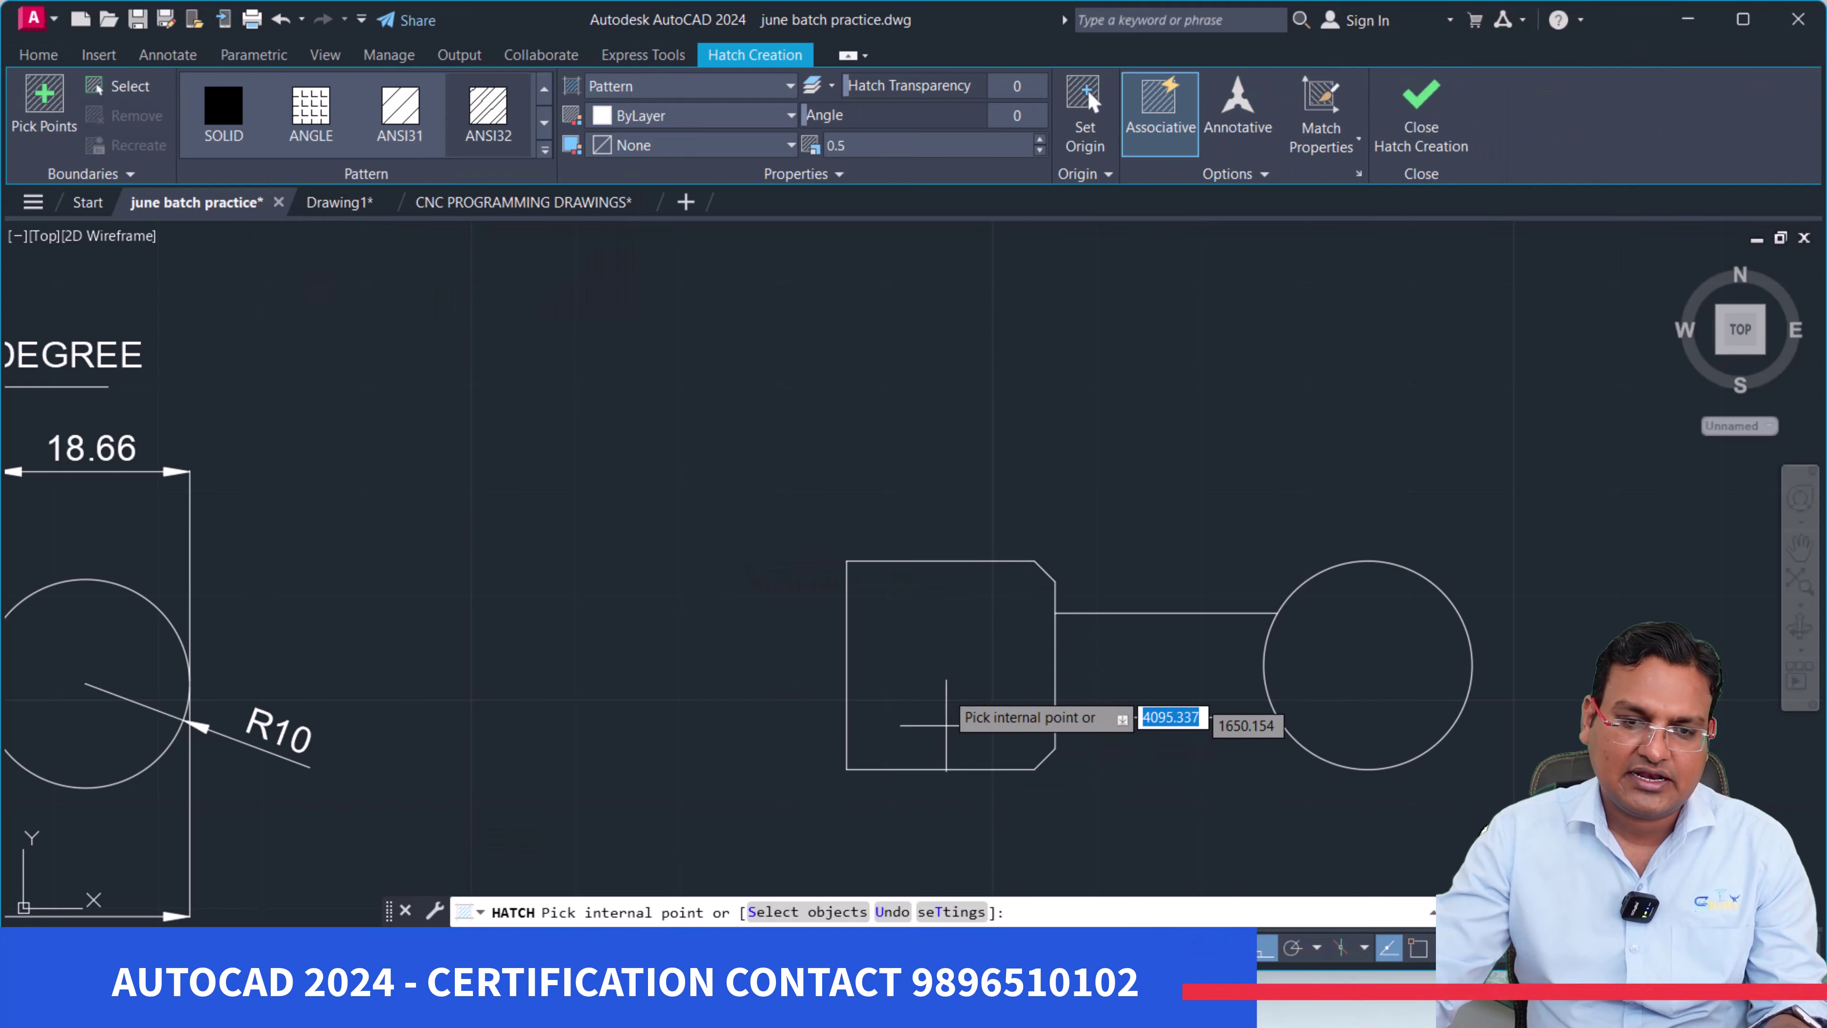
pyautogui.click(930, 653)
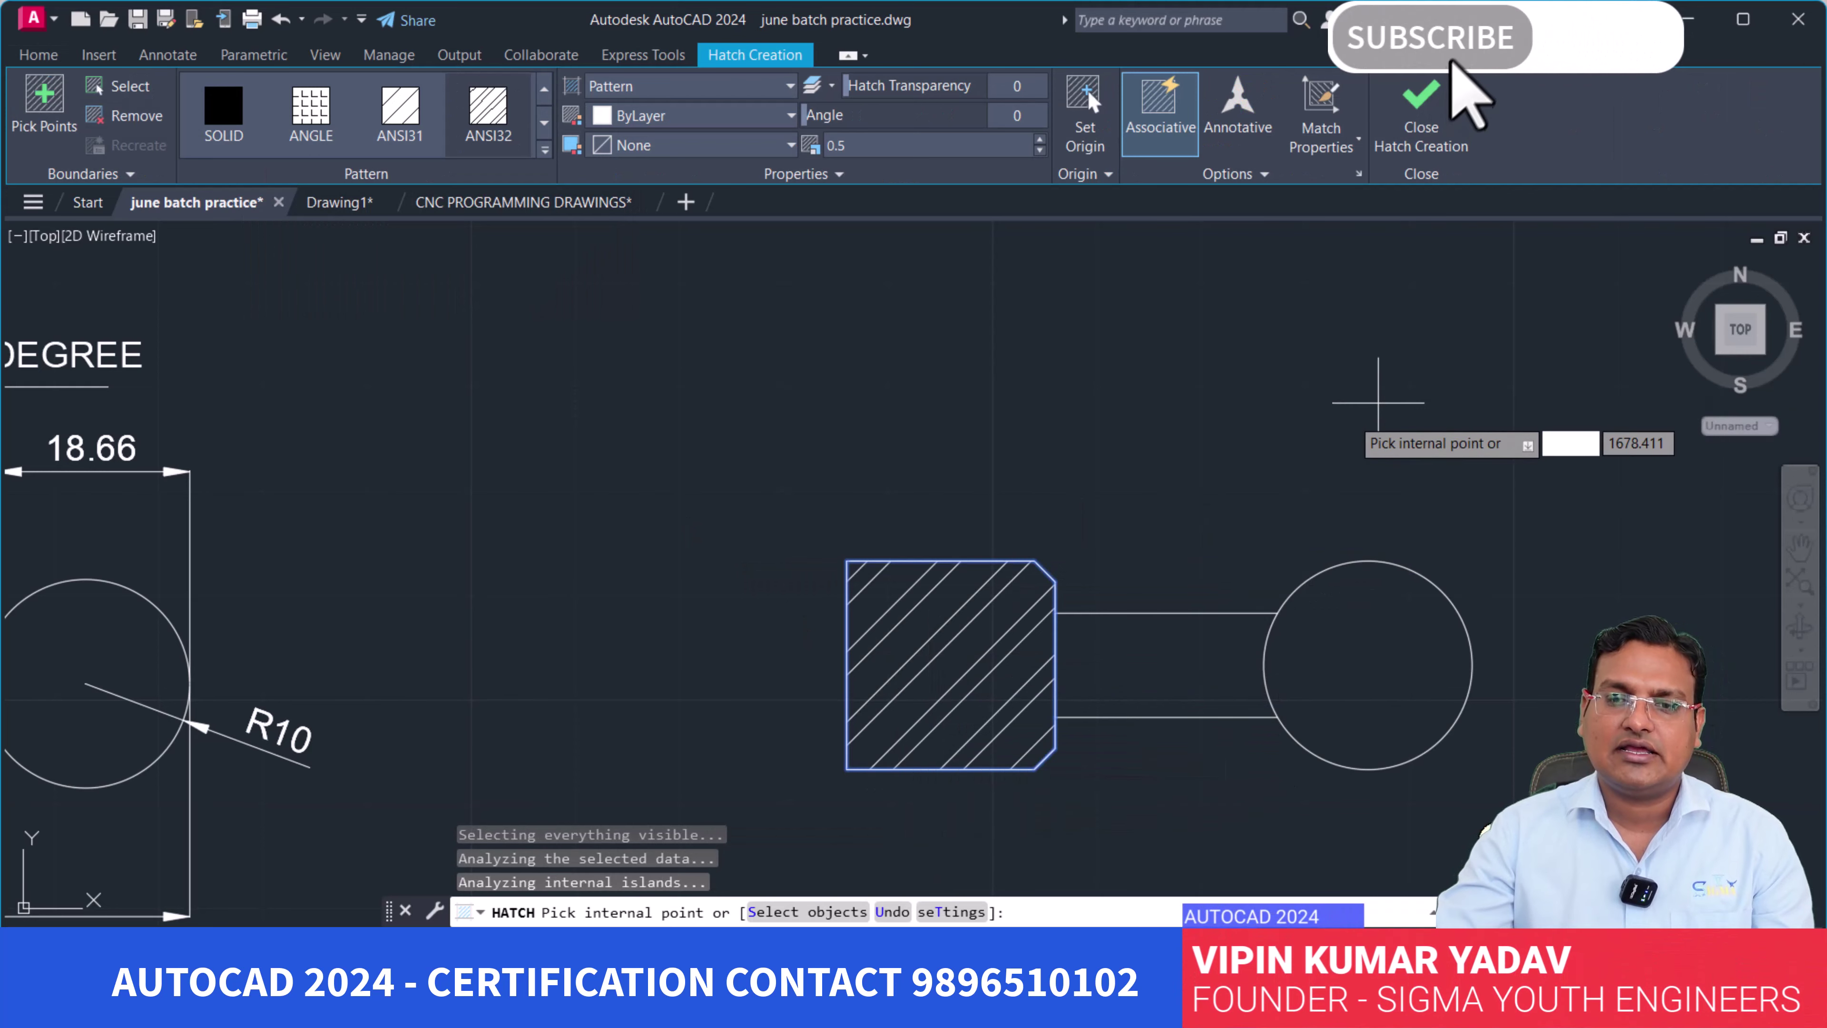
pyautogui.click(1399, 159)
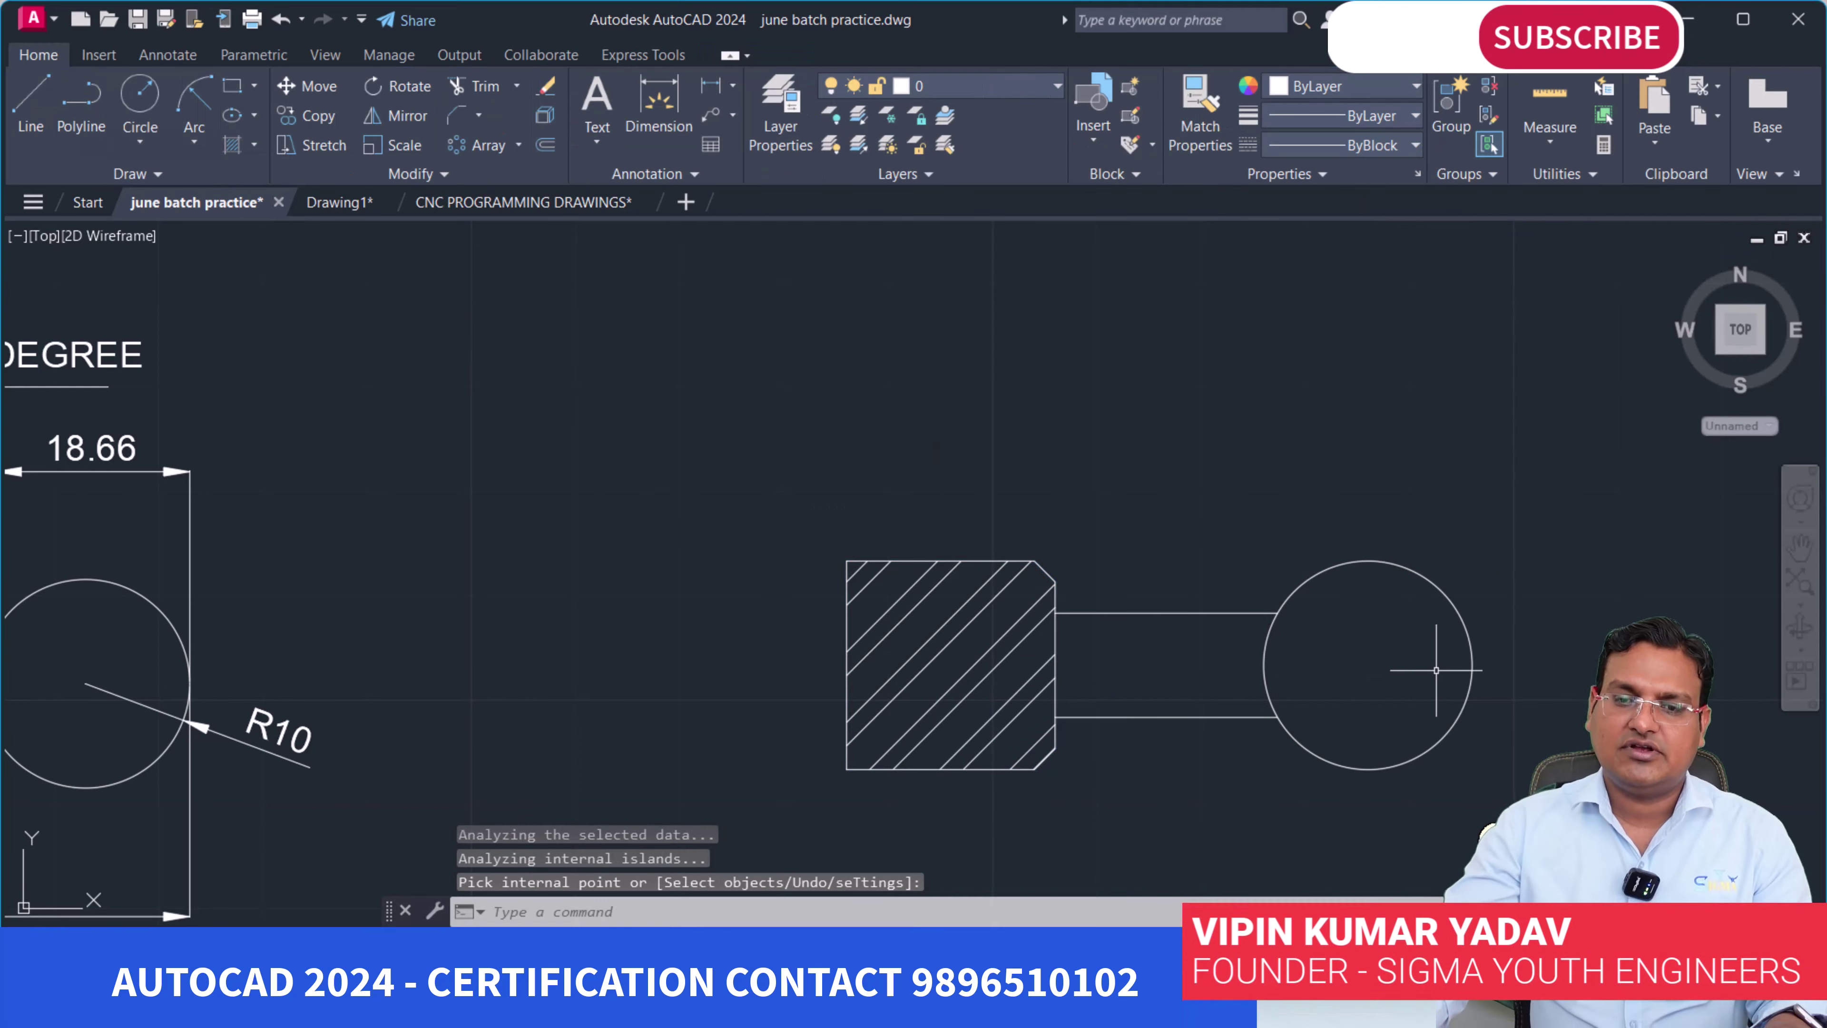
pyautogui.scroll(-2, 1104, 784)
pyautogui.scroll(-1, 1079, 720)
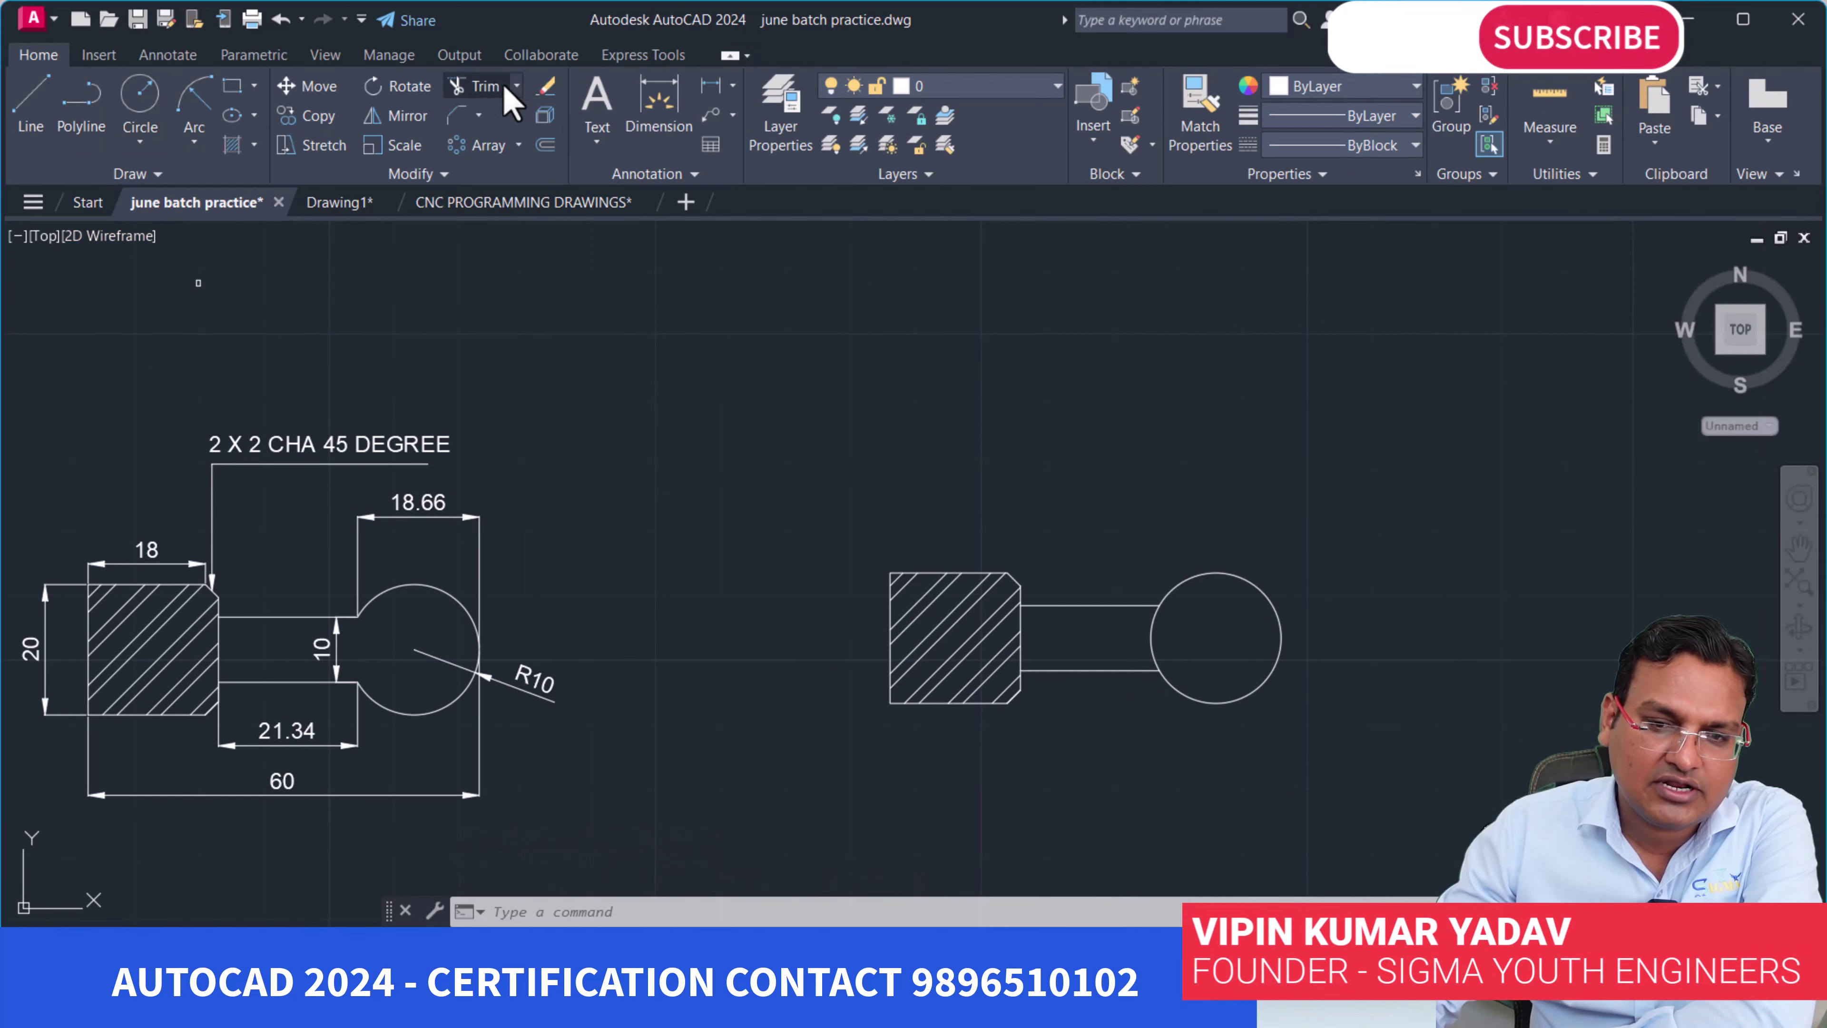
# Trim away the circle's arc between the neck lines.
pyautogui.click(509, 99)
pyautogui.click(1152, 637)
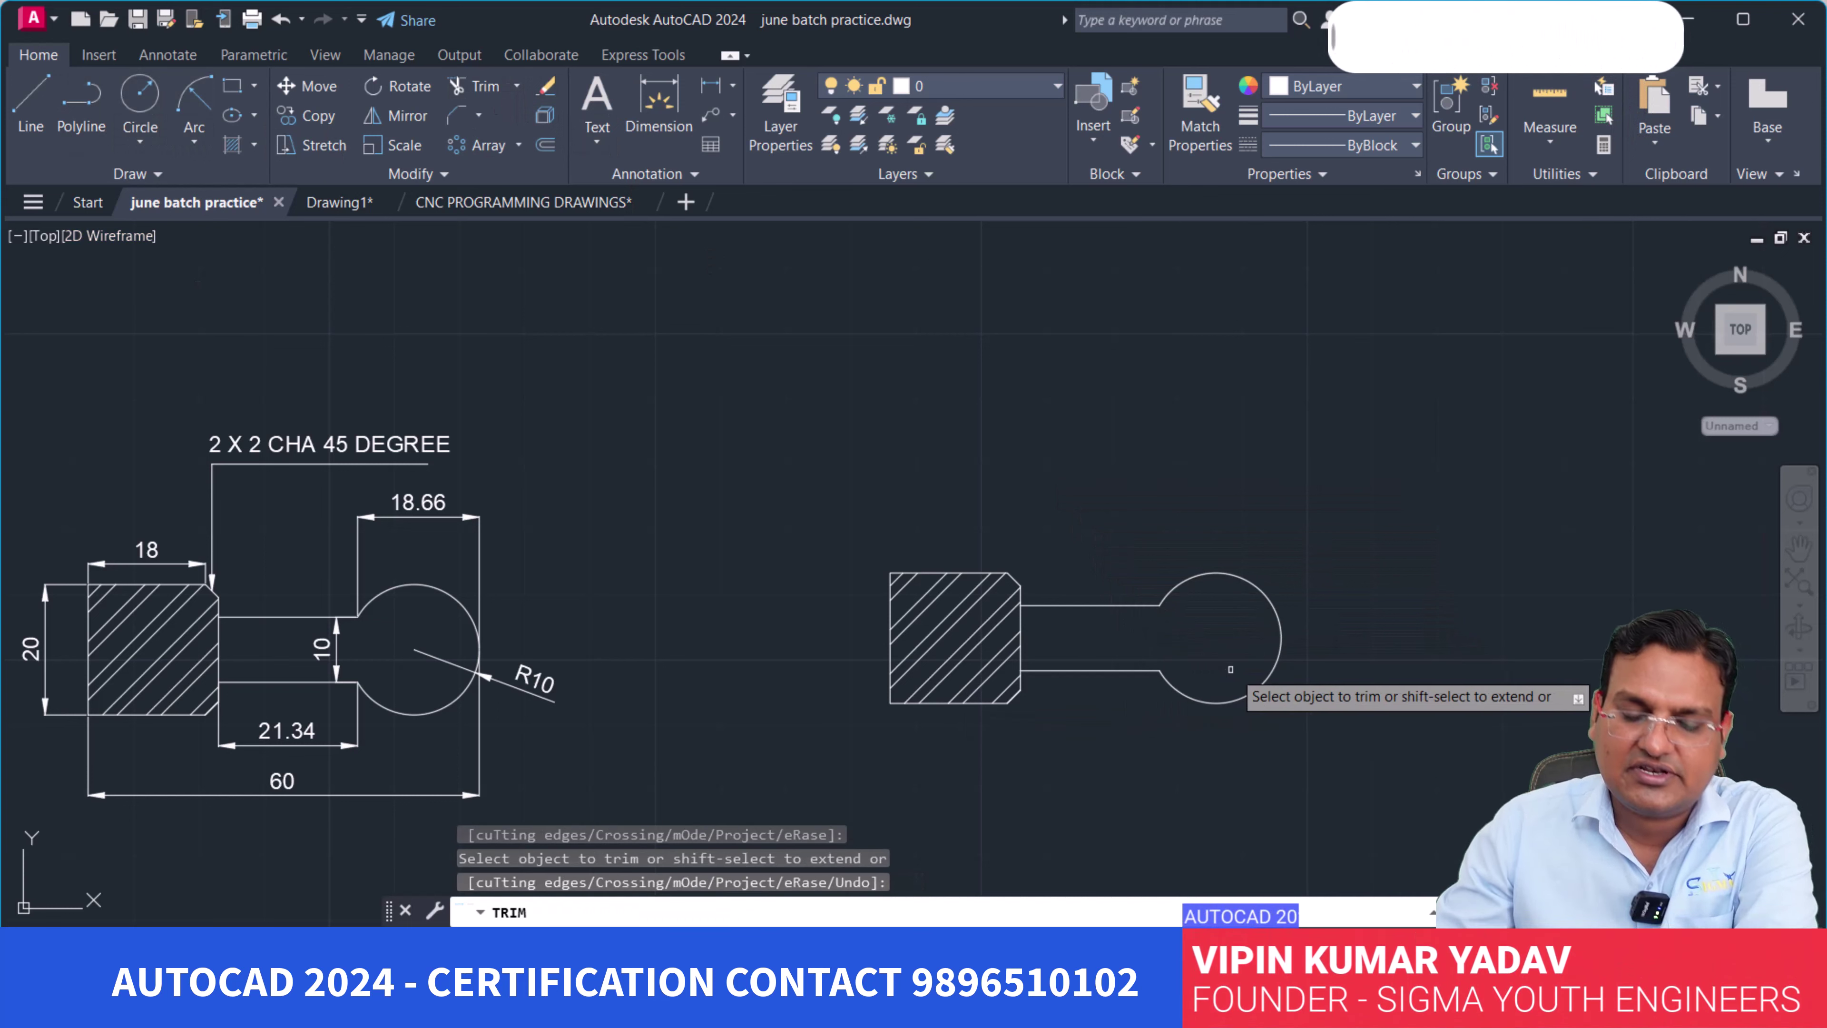
pyautogui.press('Escape')
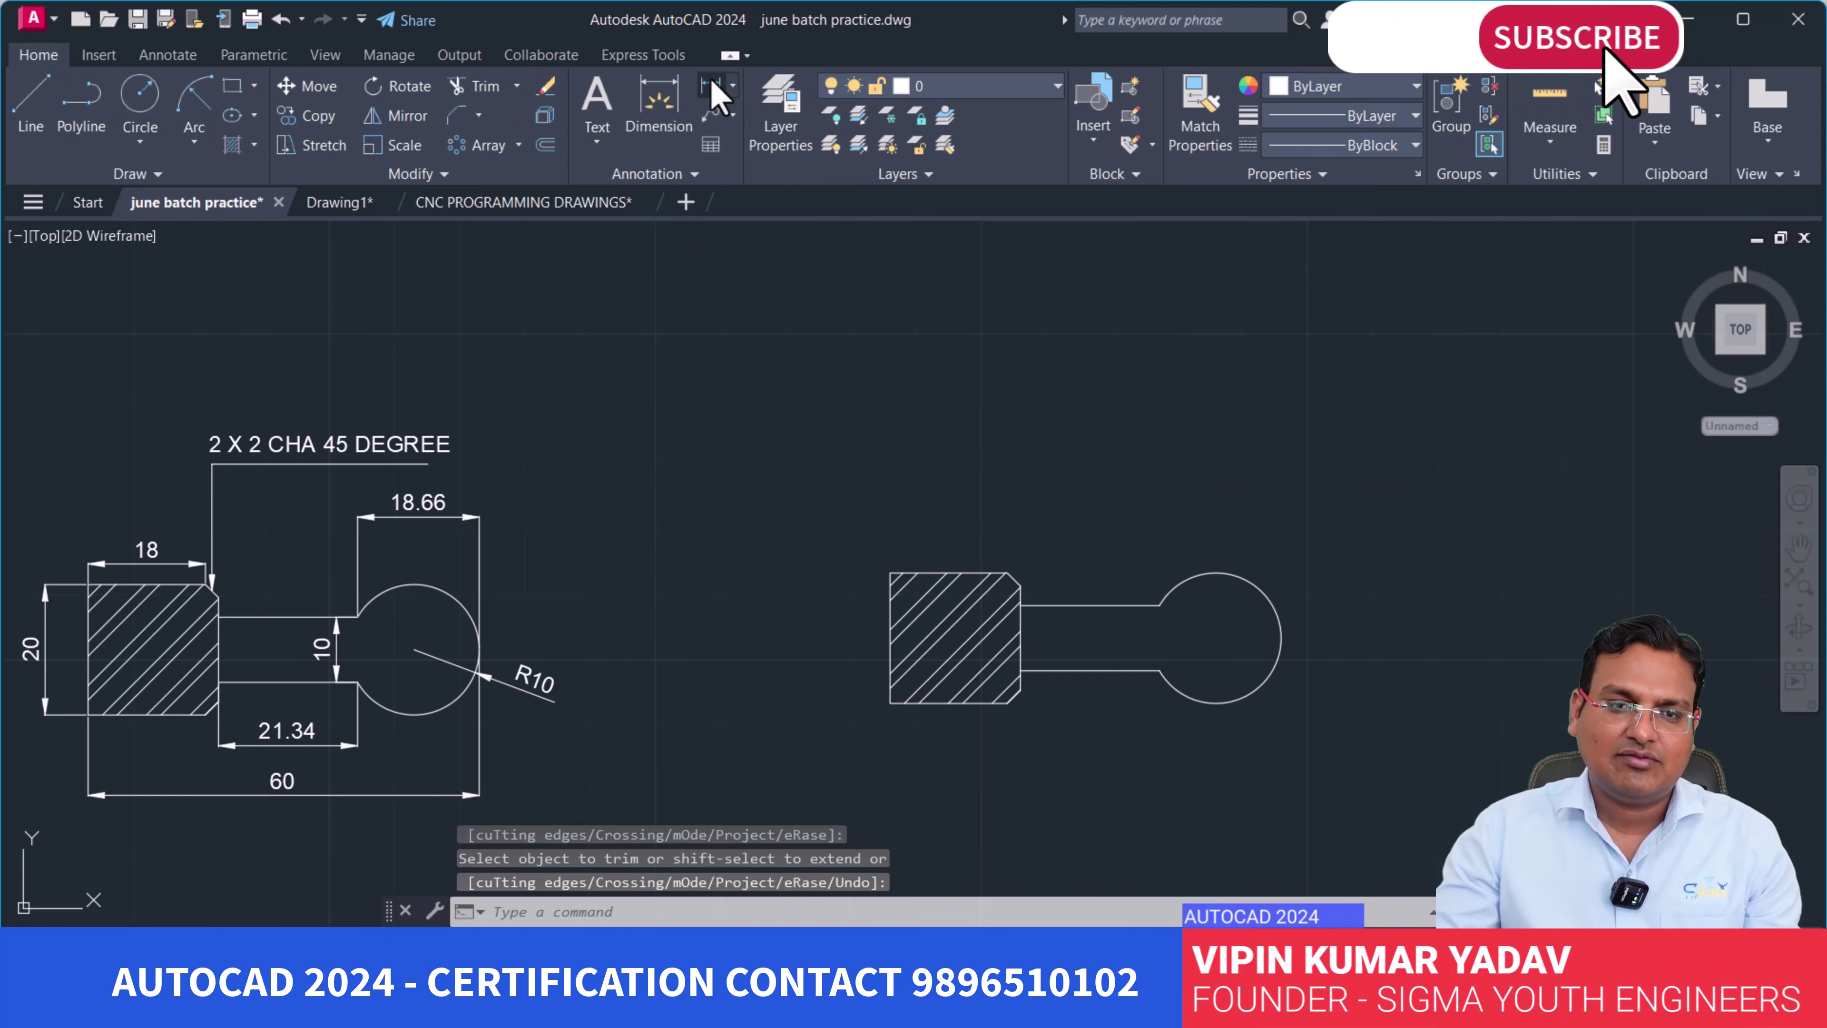
pyautogui.click(710, 85)
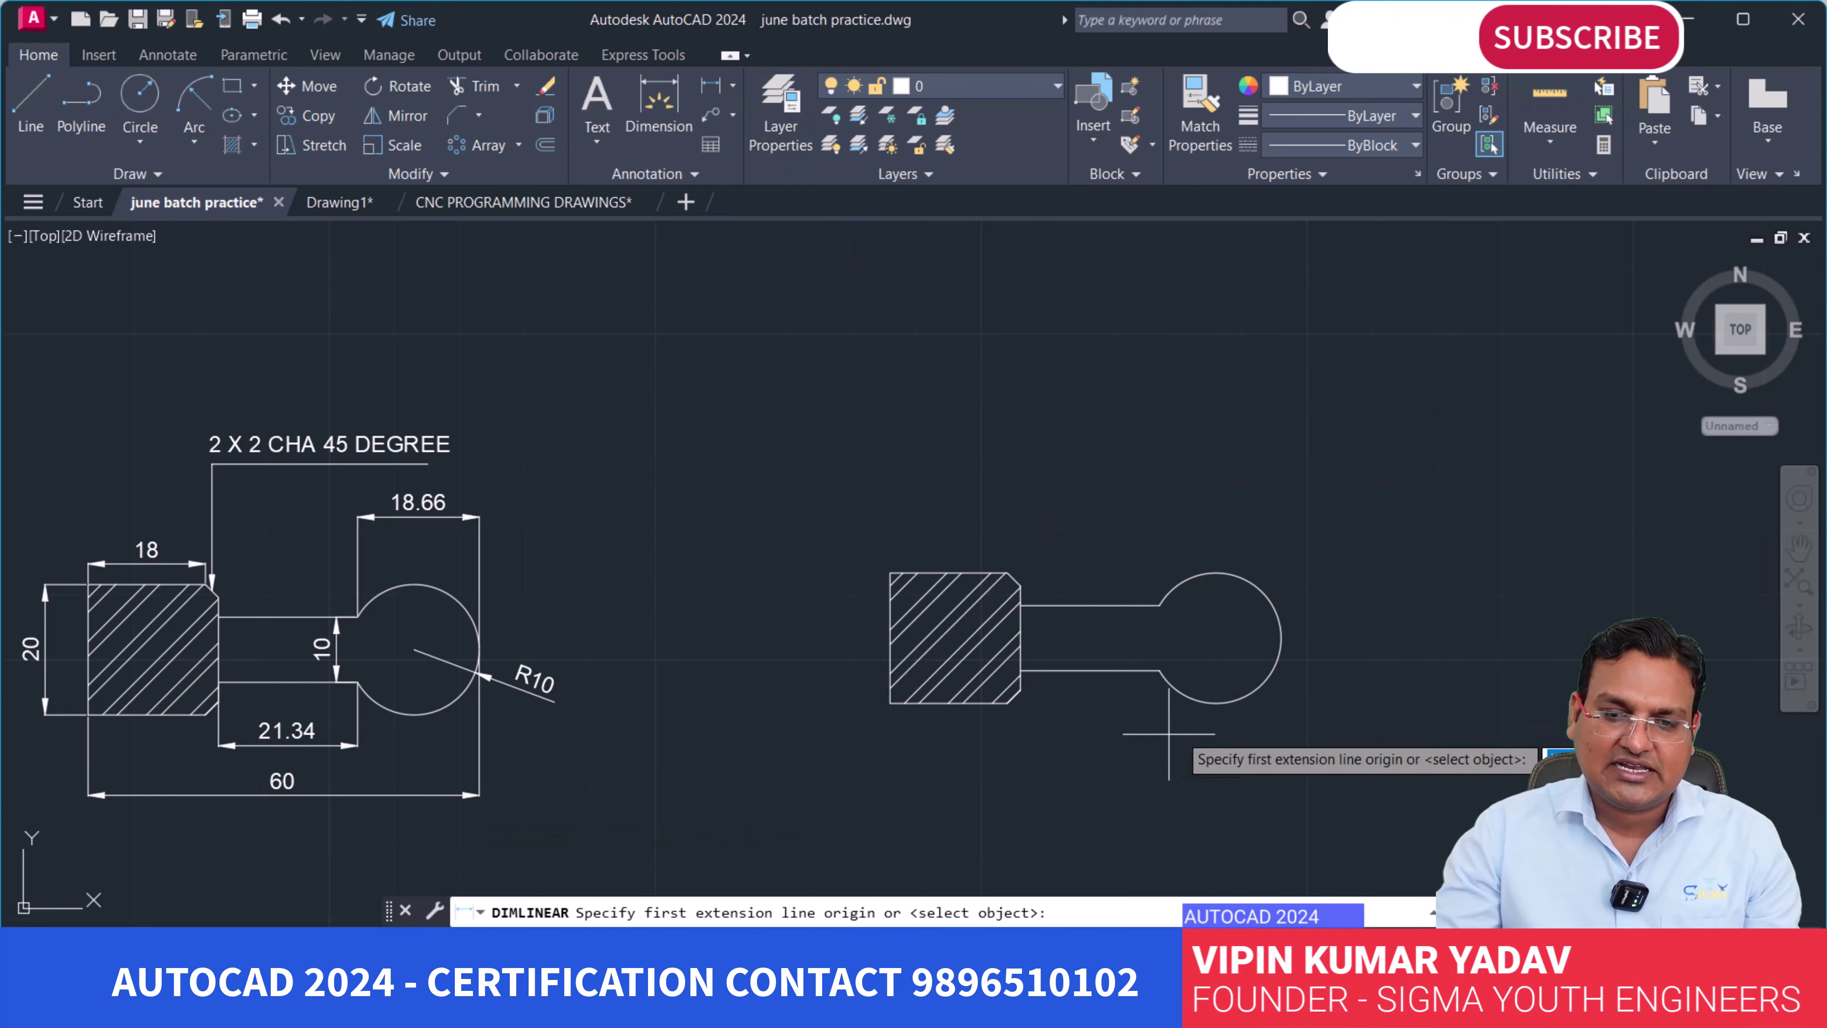
# Add linear dimensions of 18.66 across the ball and 21.34 along the neck.
pyautogui.click(1161, 669)
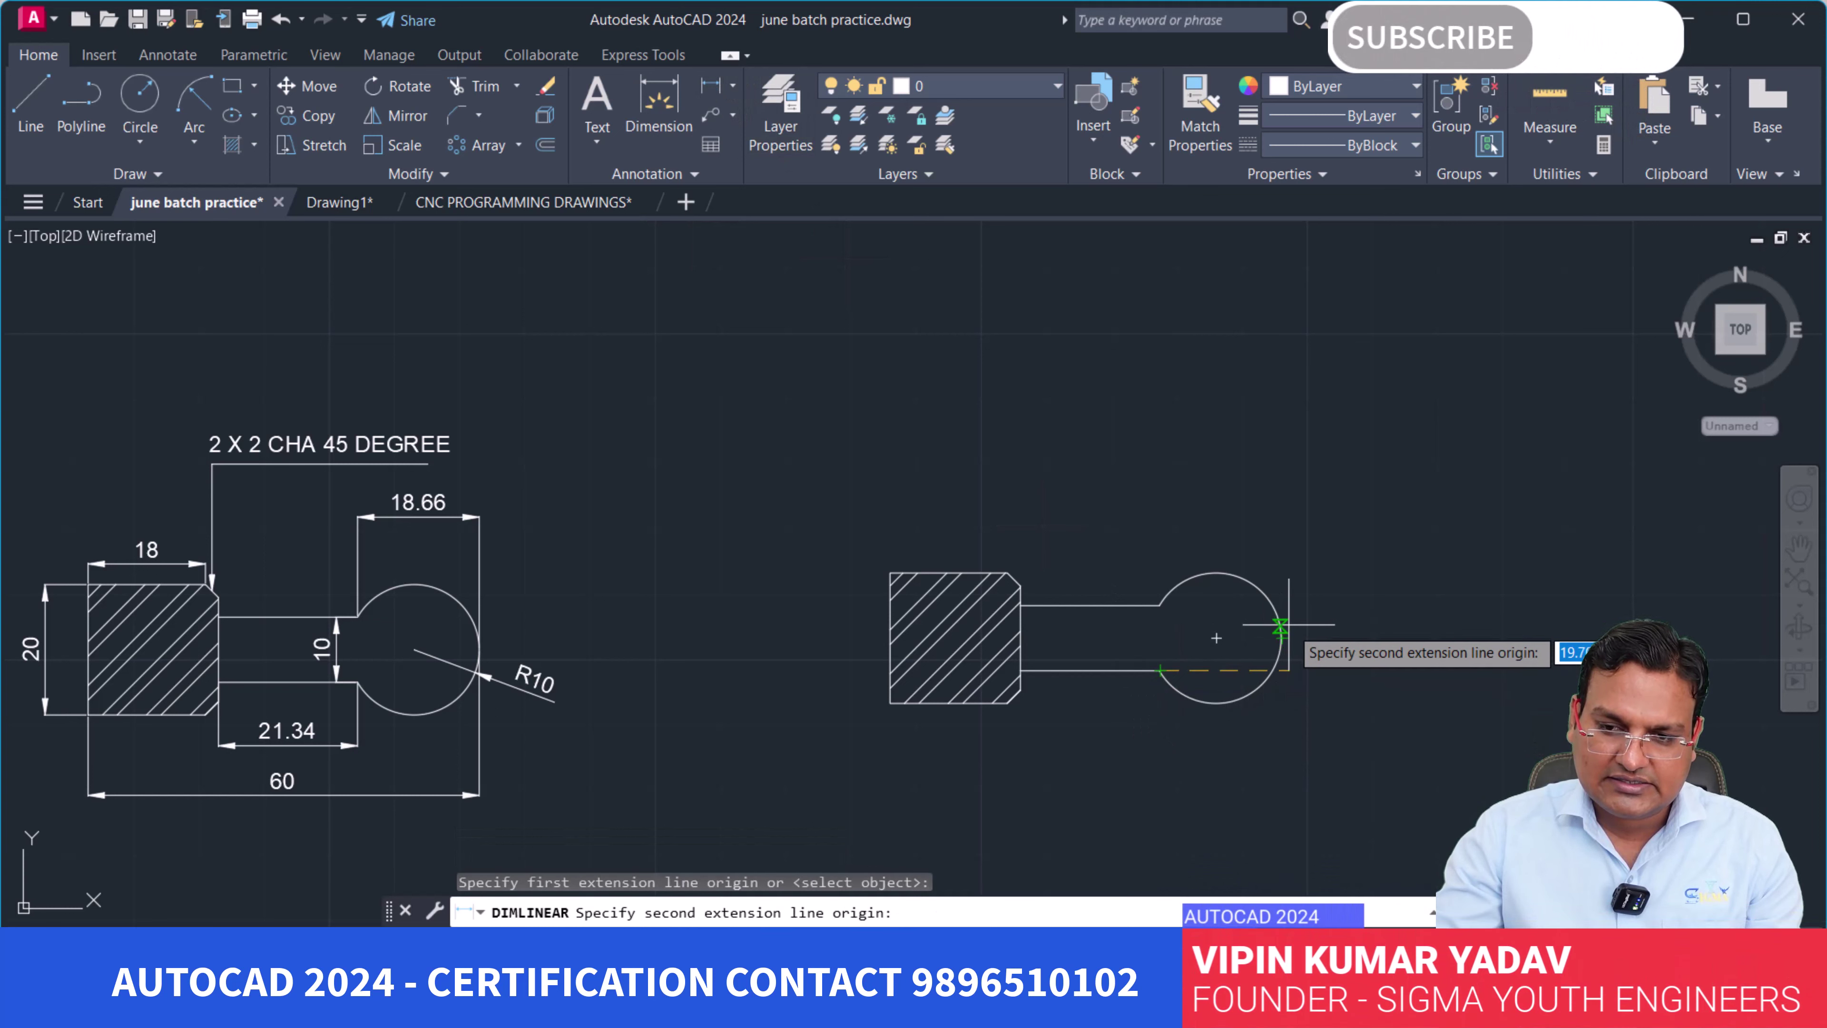
pyautogui.click(1285, 635)
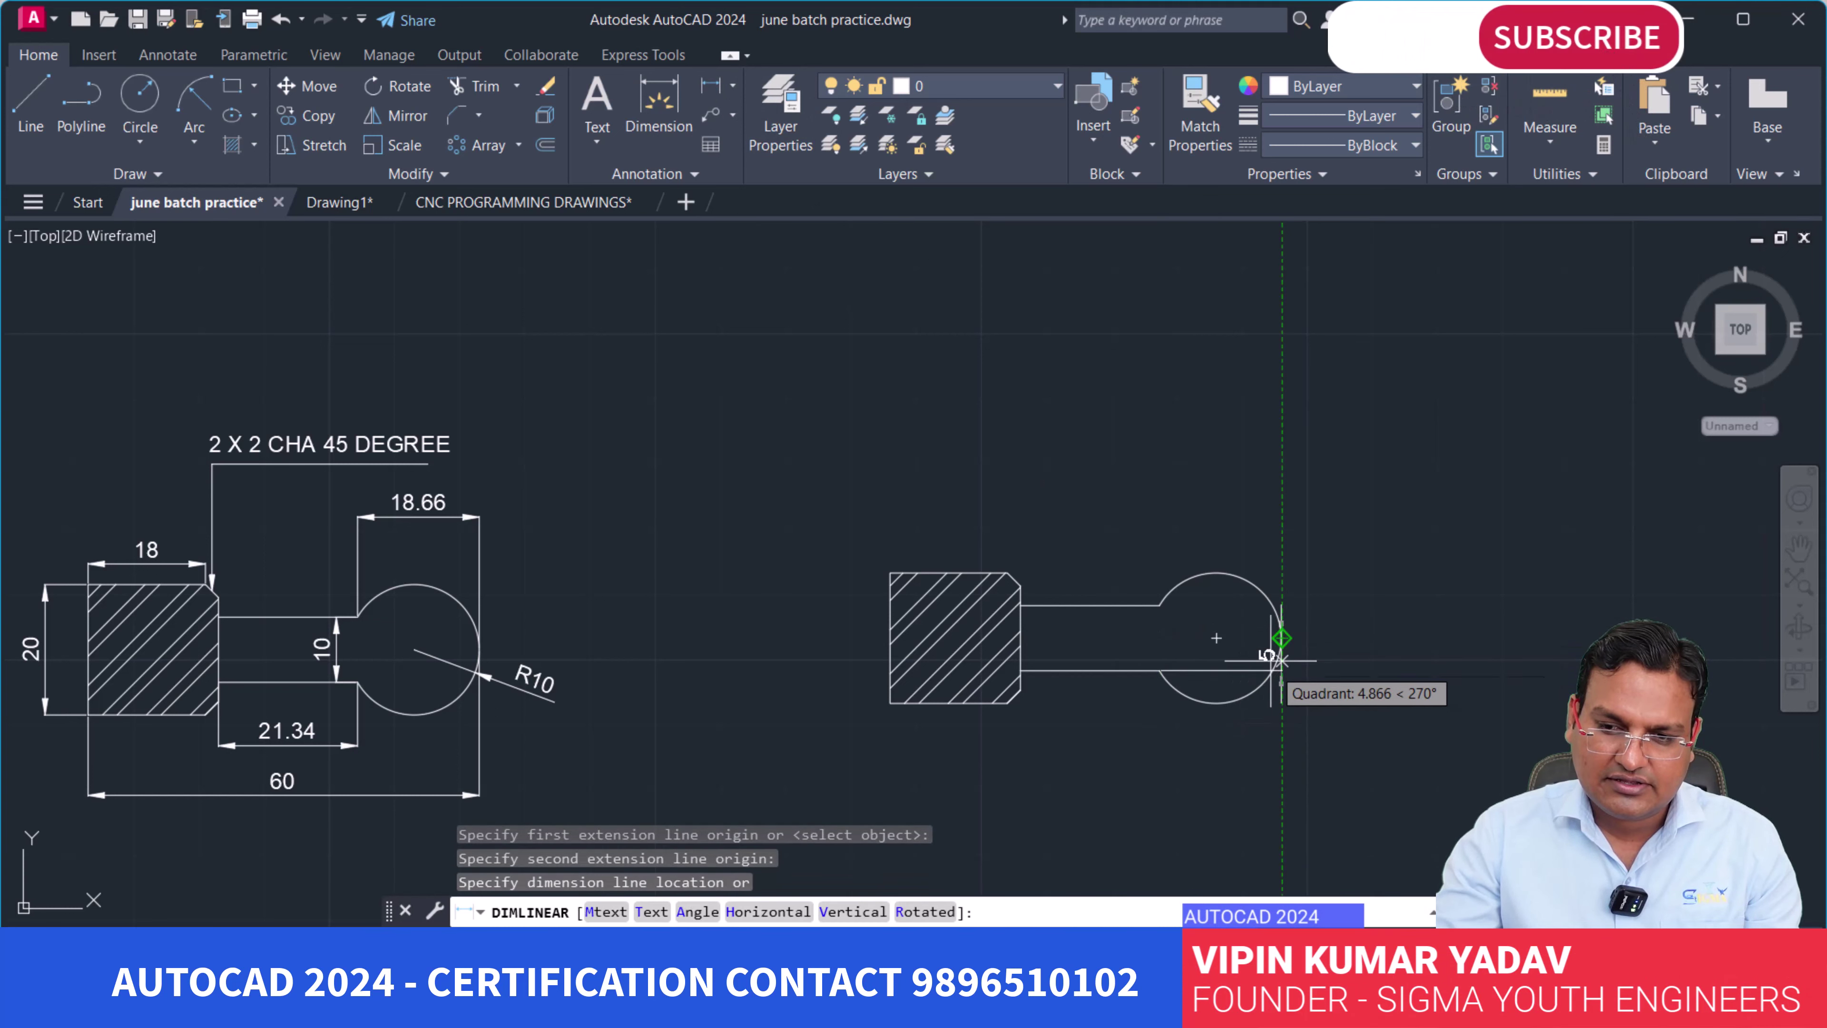
pyautogui.click(1222, 520)
pyautogui.press('Return')
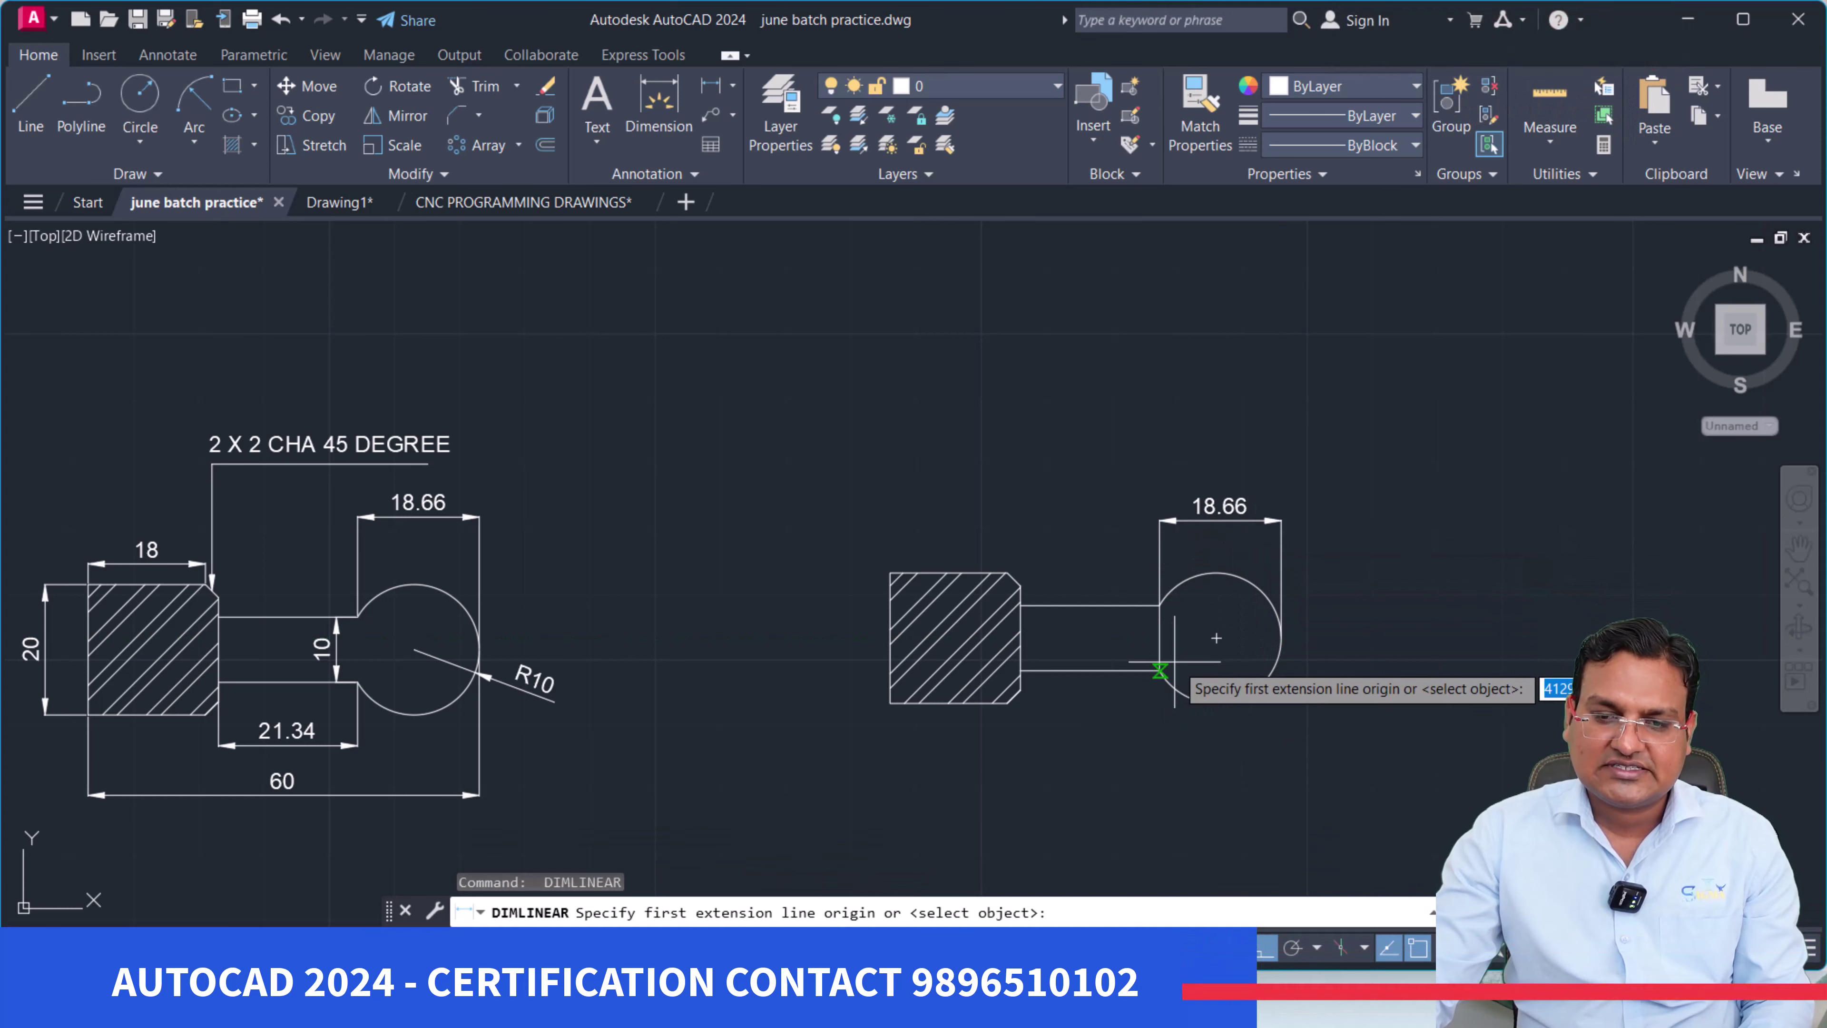
pyautogui.click(1164, 670)
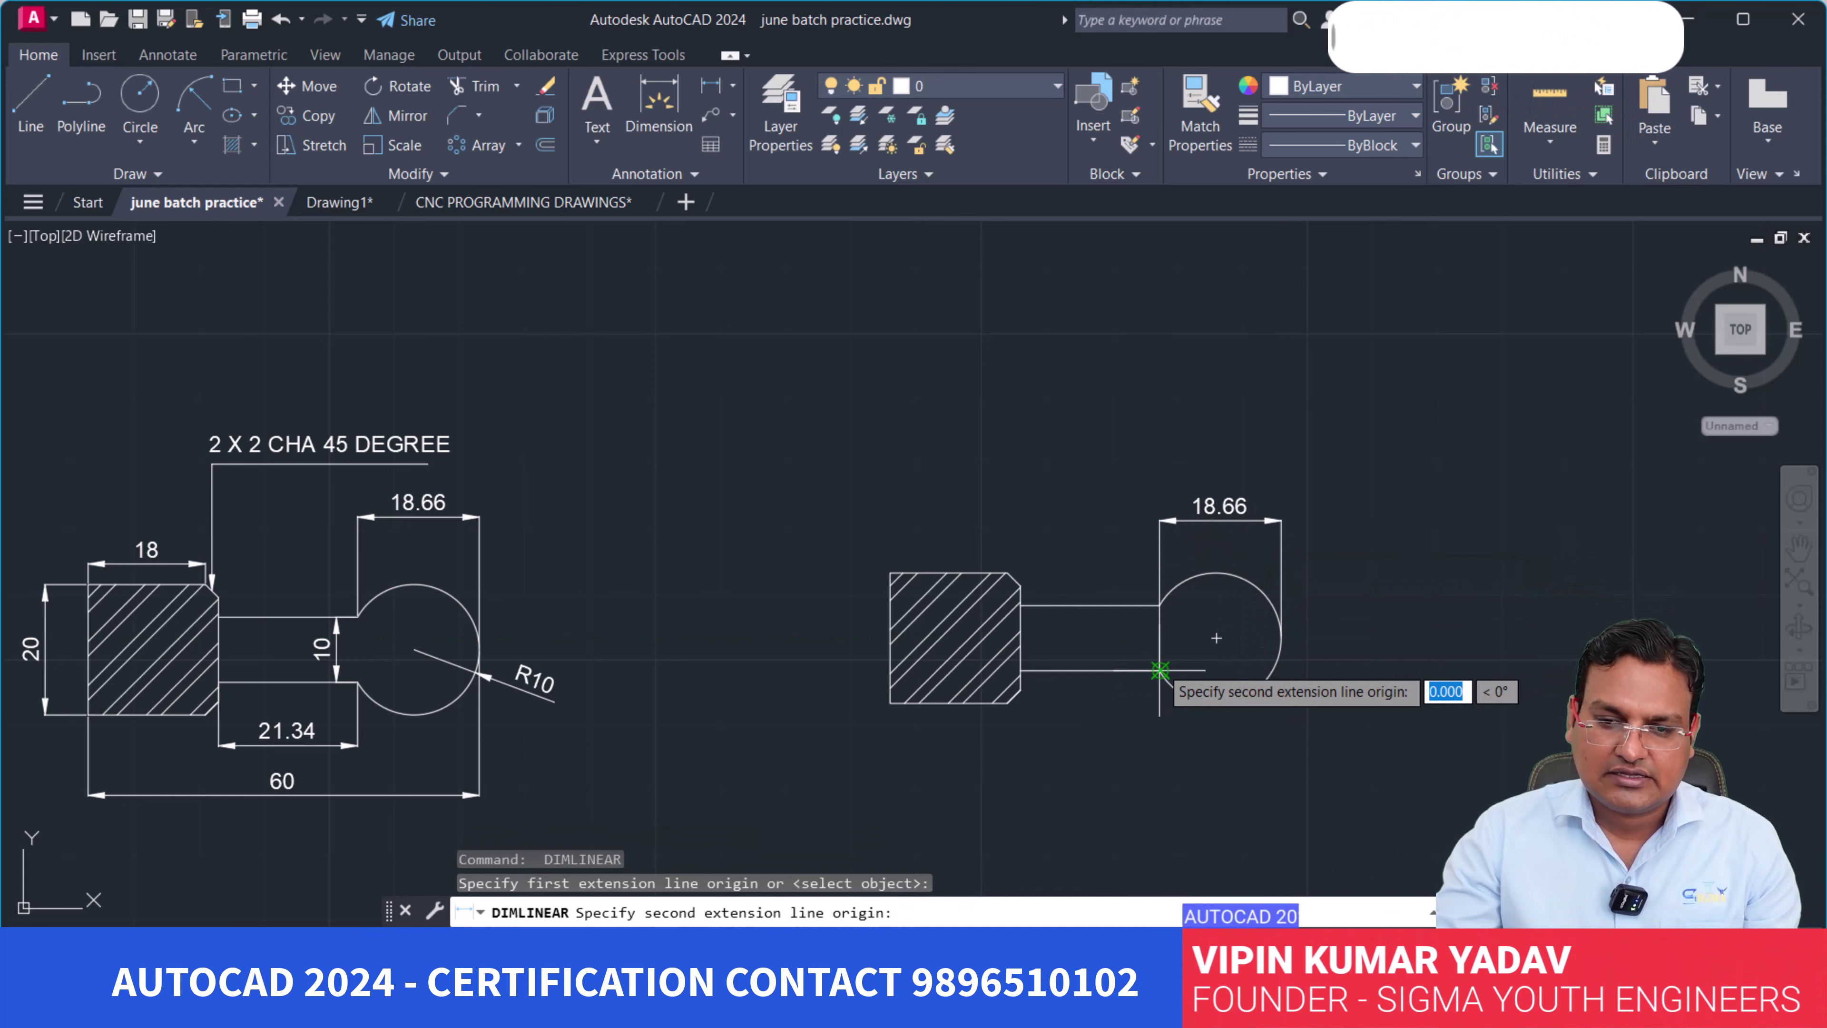
pyautogui.click(1020, 669)
pyautogui.click(1043, 736)
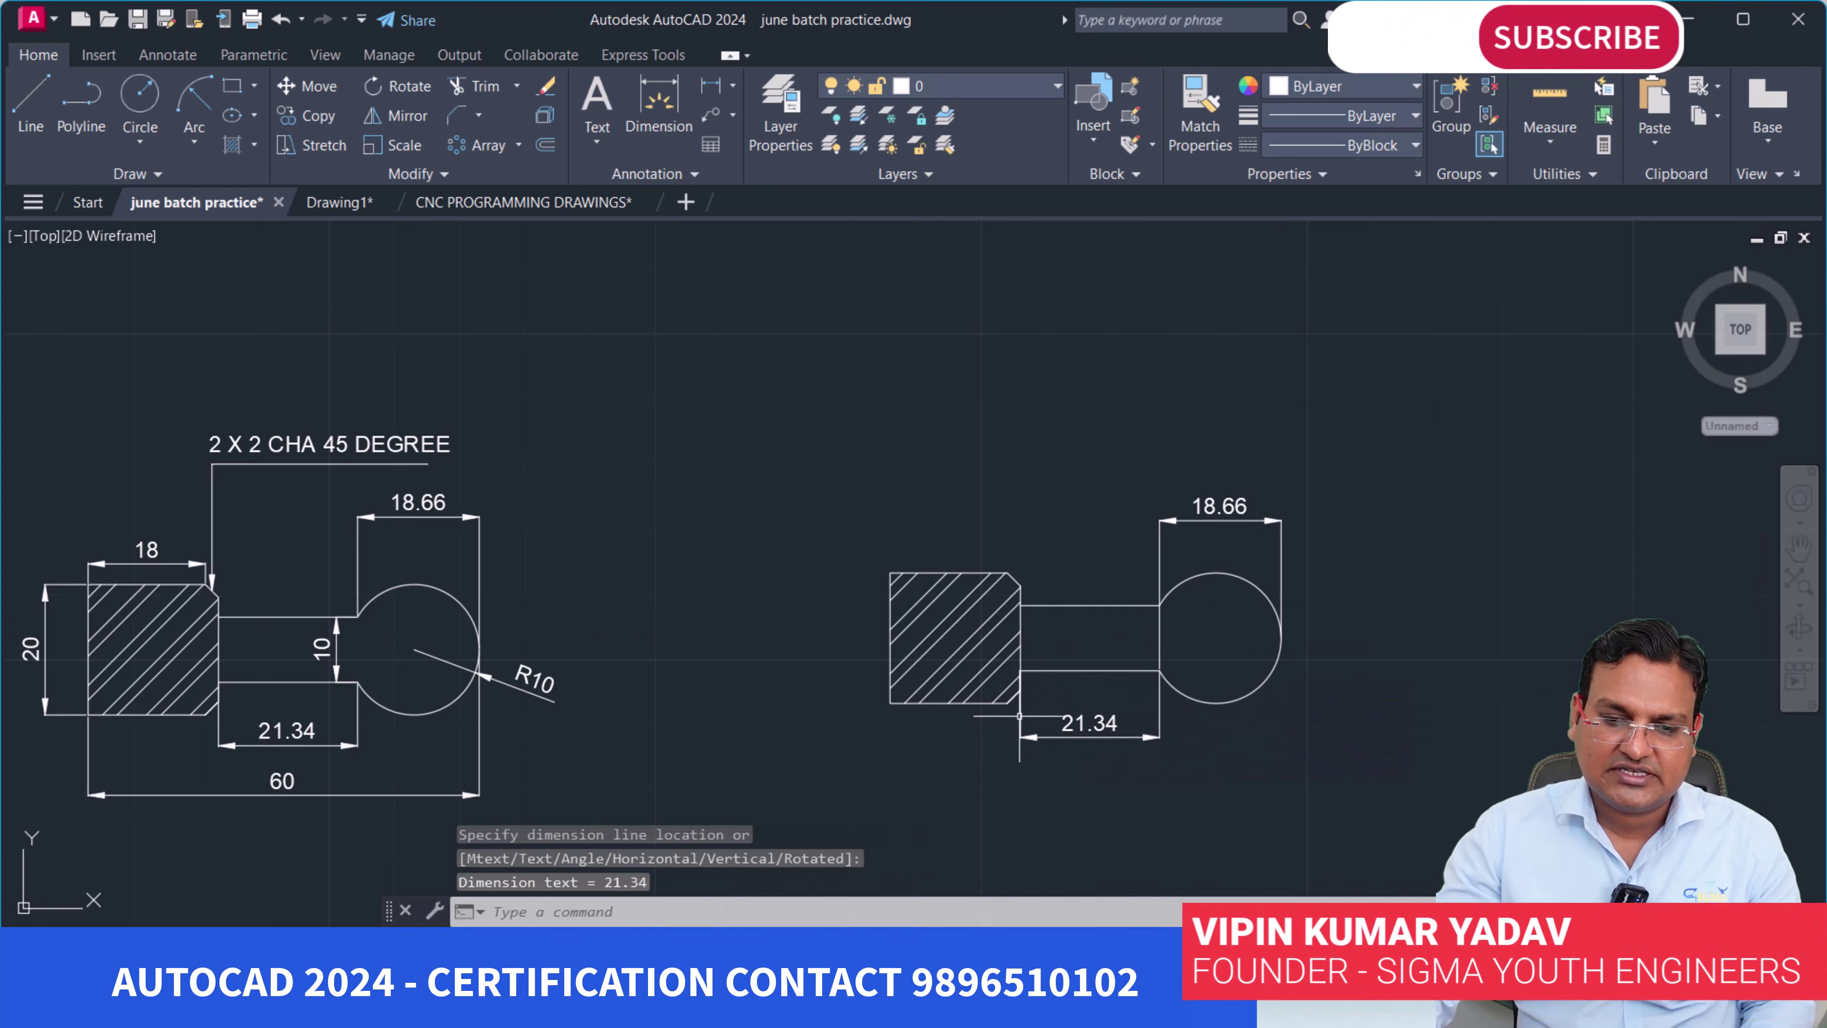
pyautogui.press('Return')
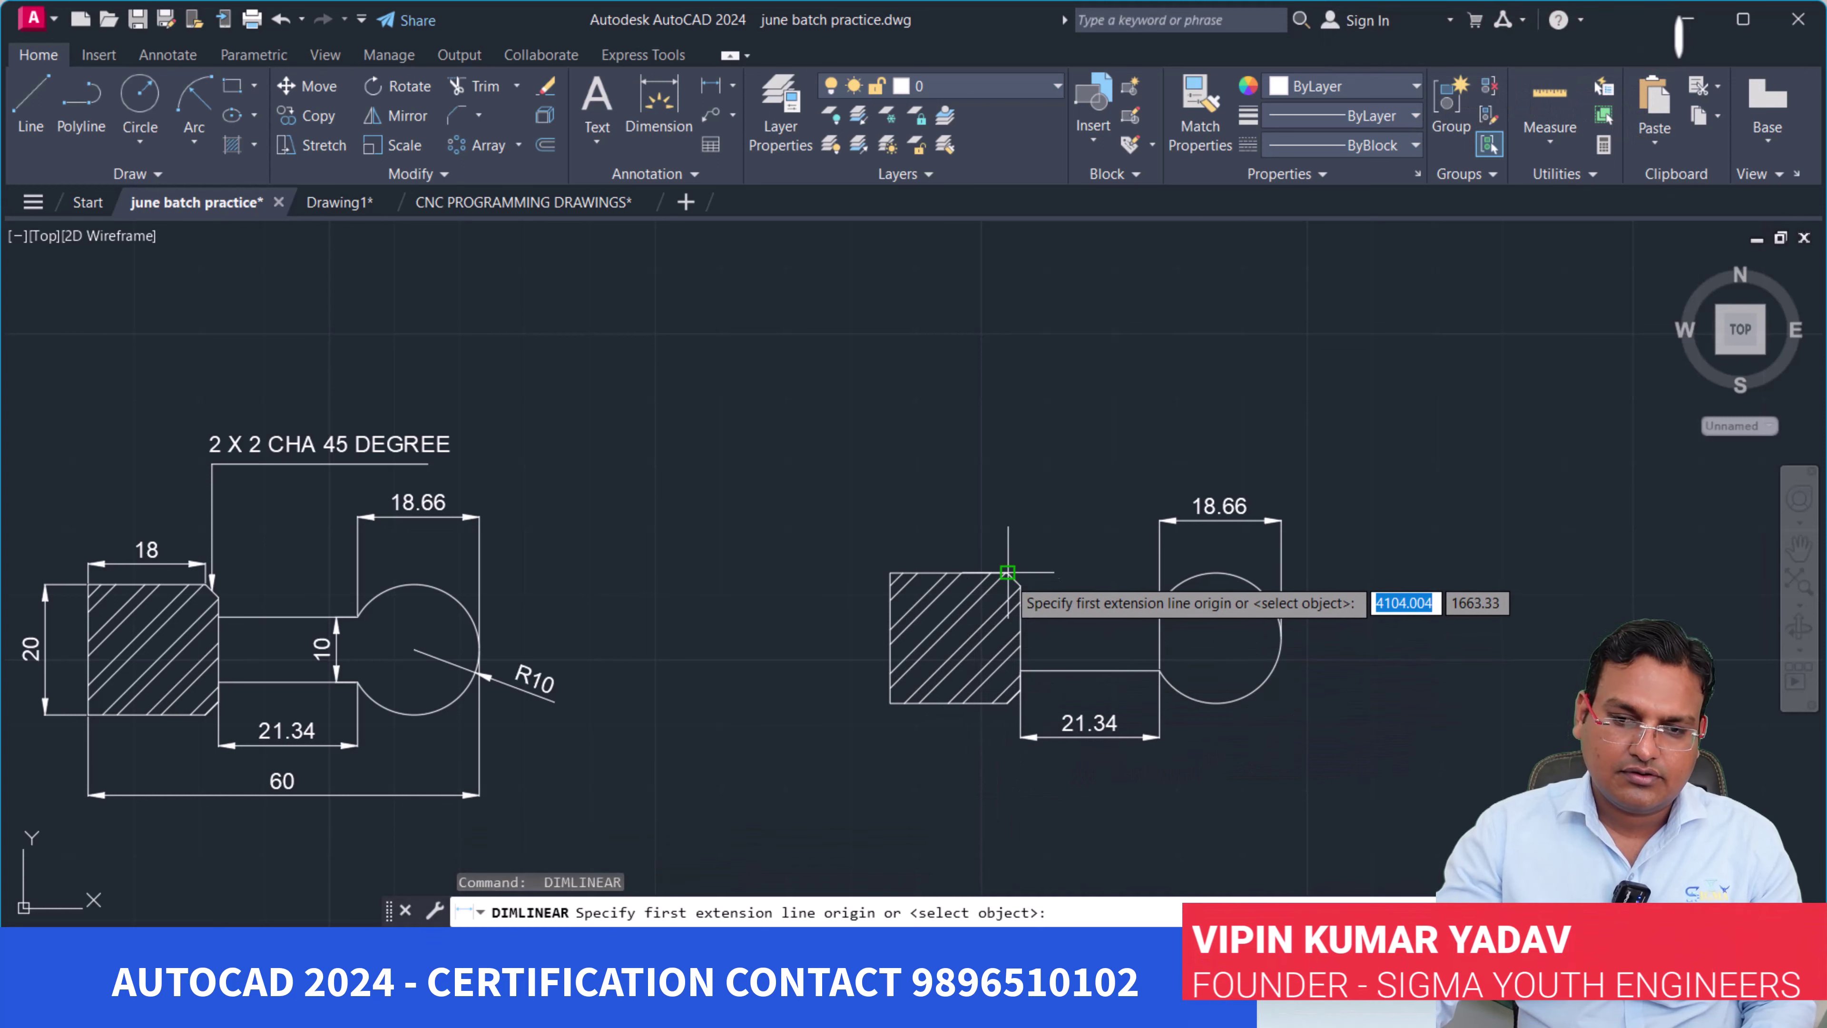
# Dimension the block with 18 across the top and 20 down the left side.
pyautogui.click(1007, 572)
pyautogui.click(890, 572)
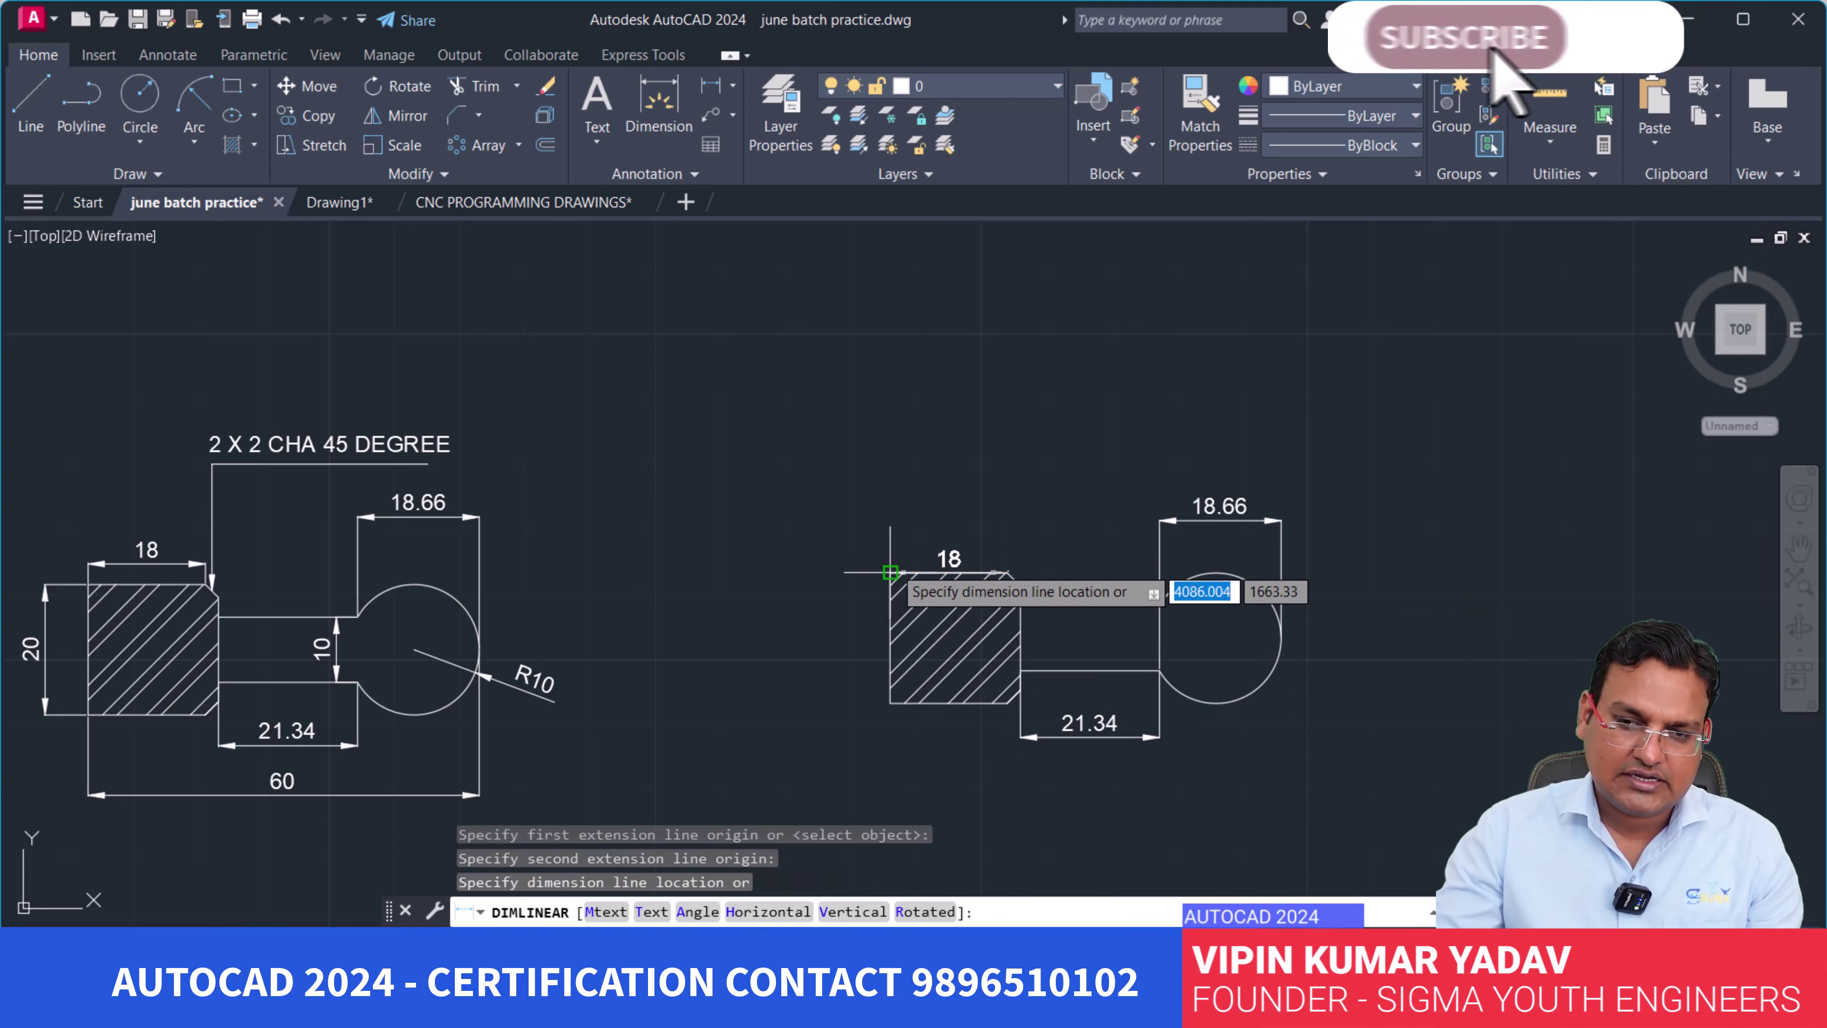
pyautogui.click(895, 537)
pyautogui.press('Return')
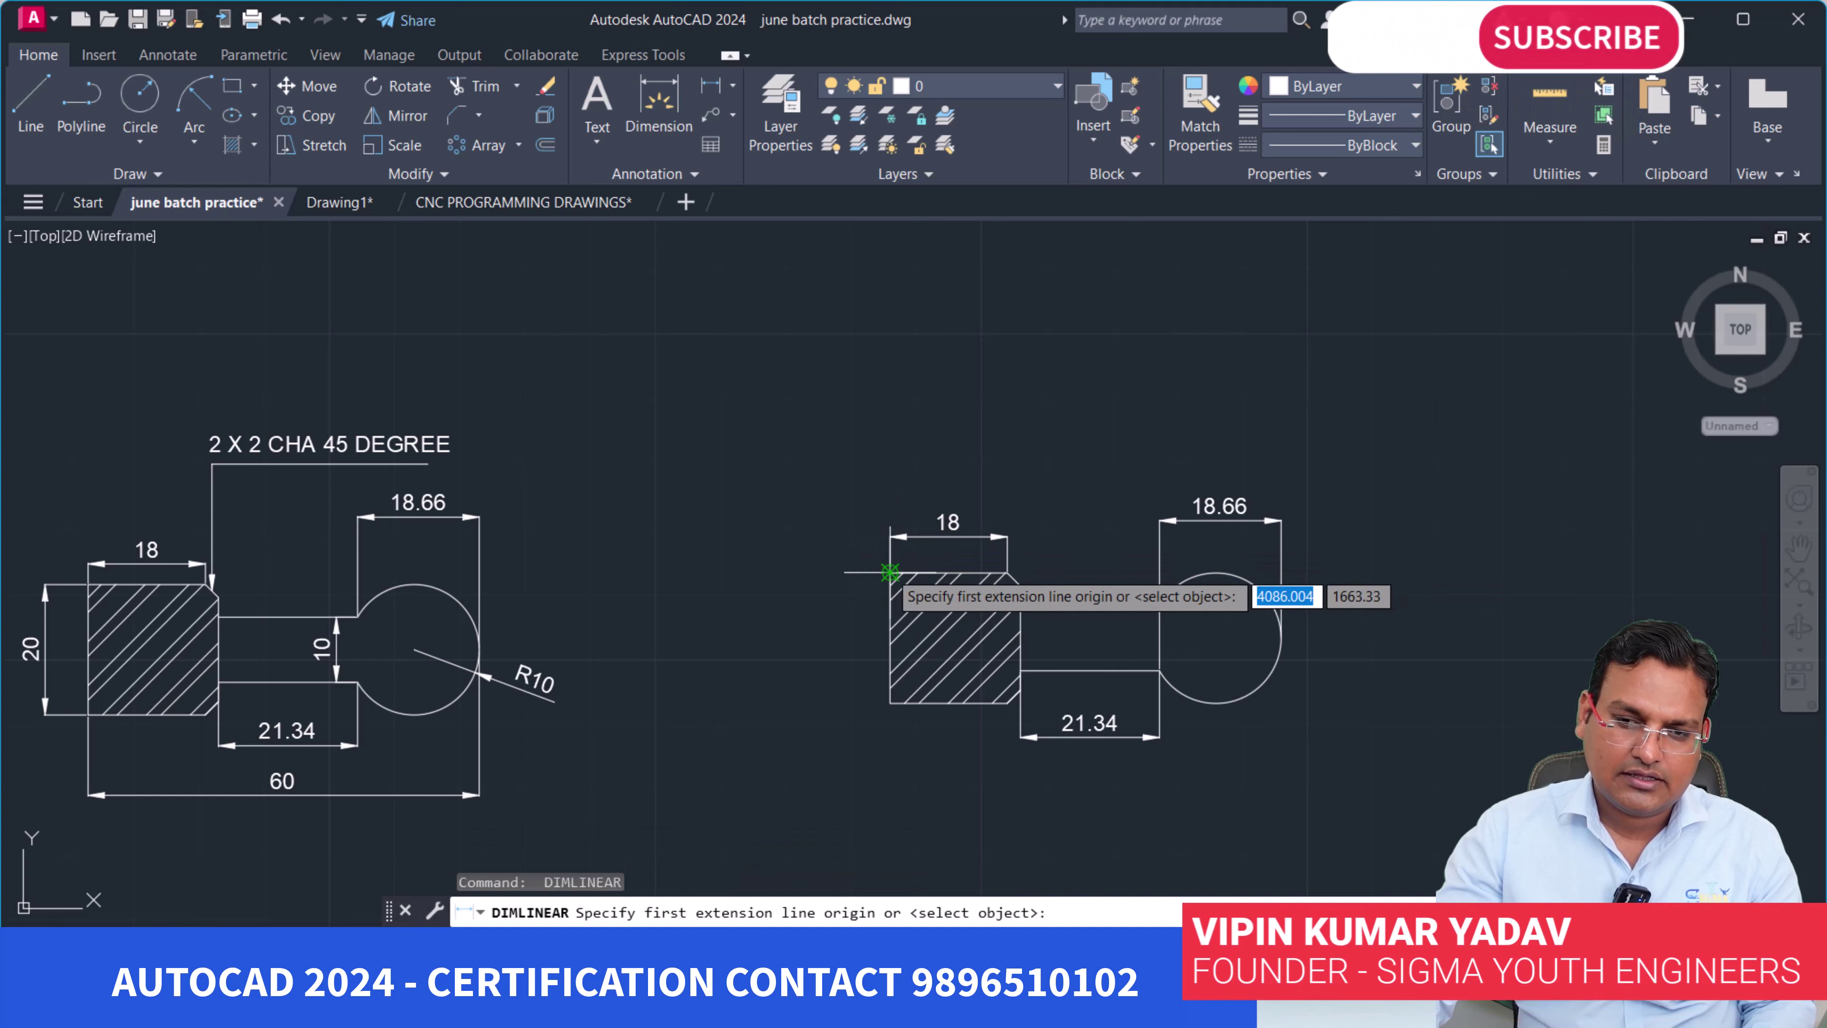
pyautogui.click(890, 572)
pyautogui.click(889, 572)
pyautogui.click(847, 637)
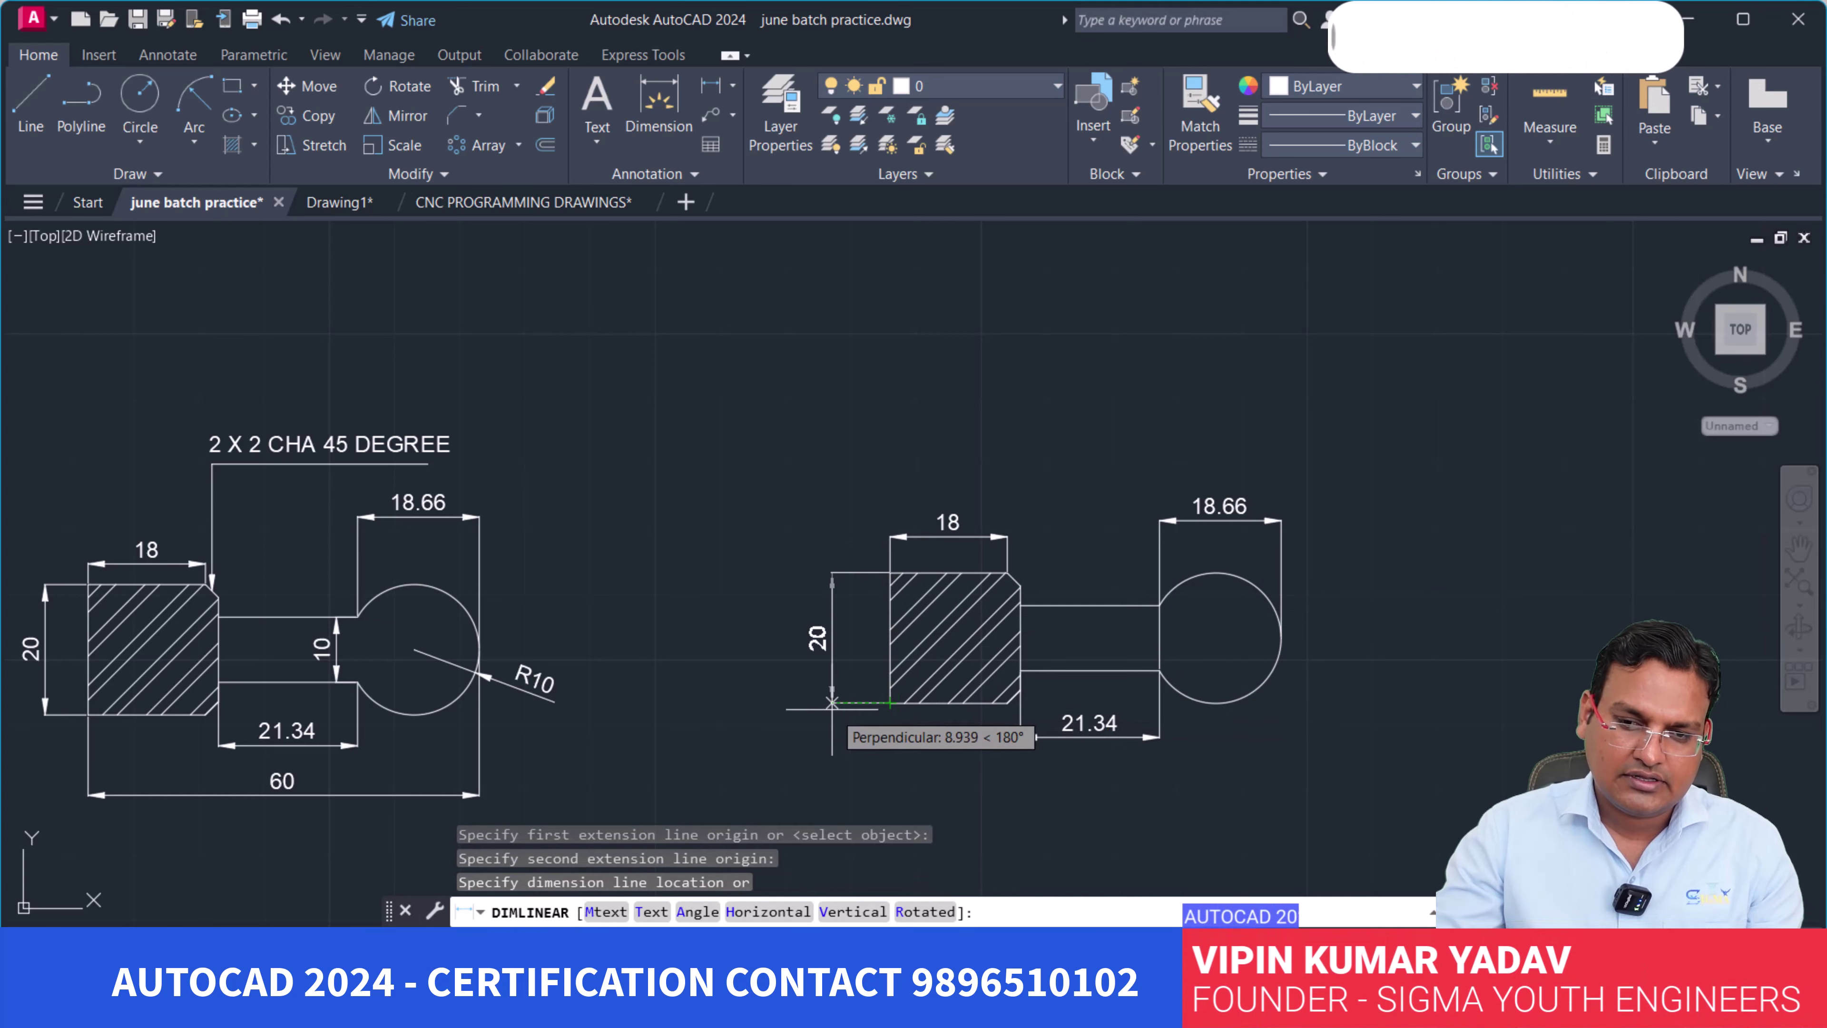
pyautogui.press('Return')
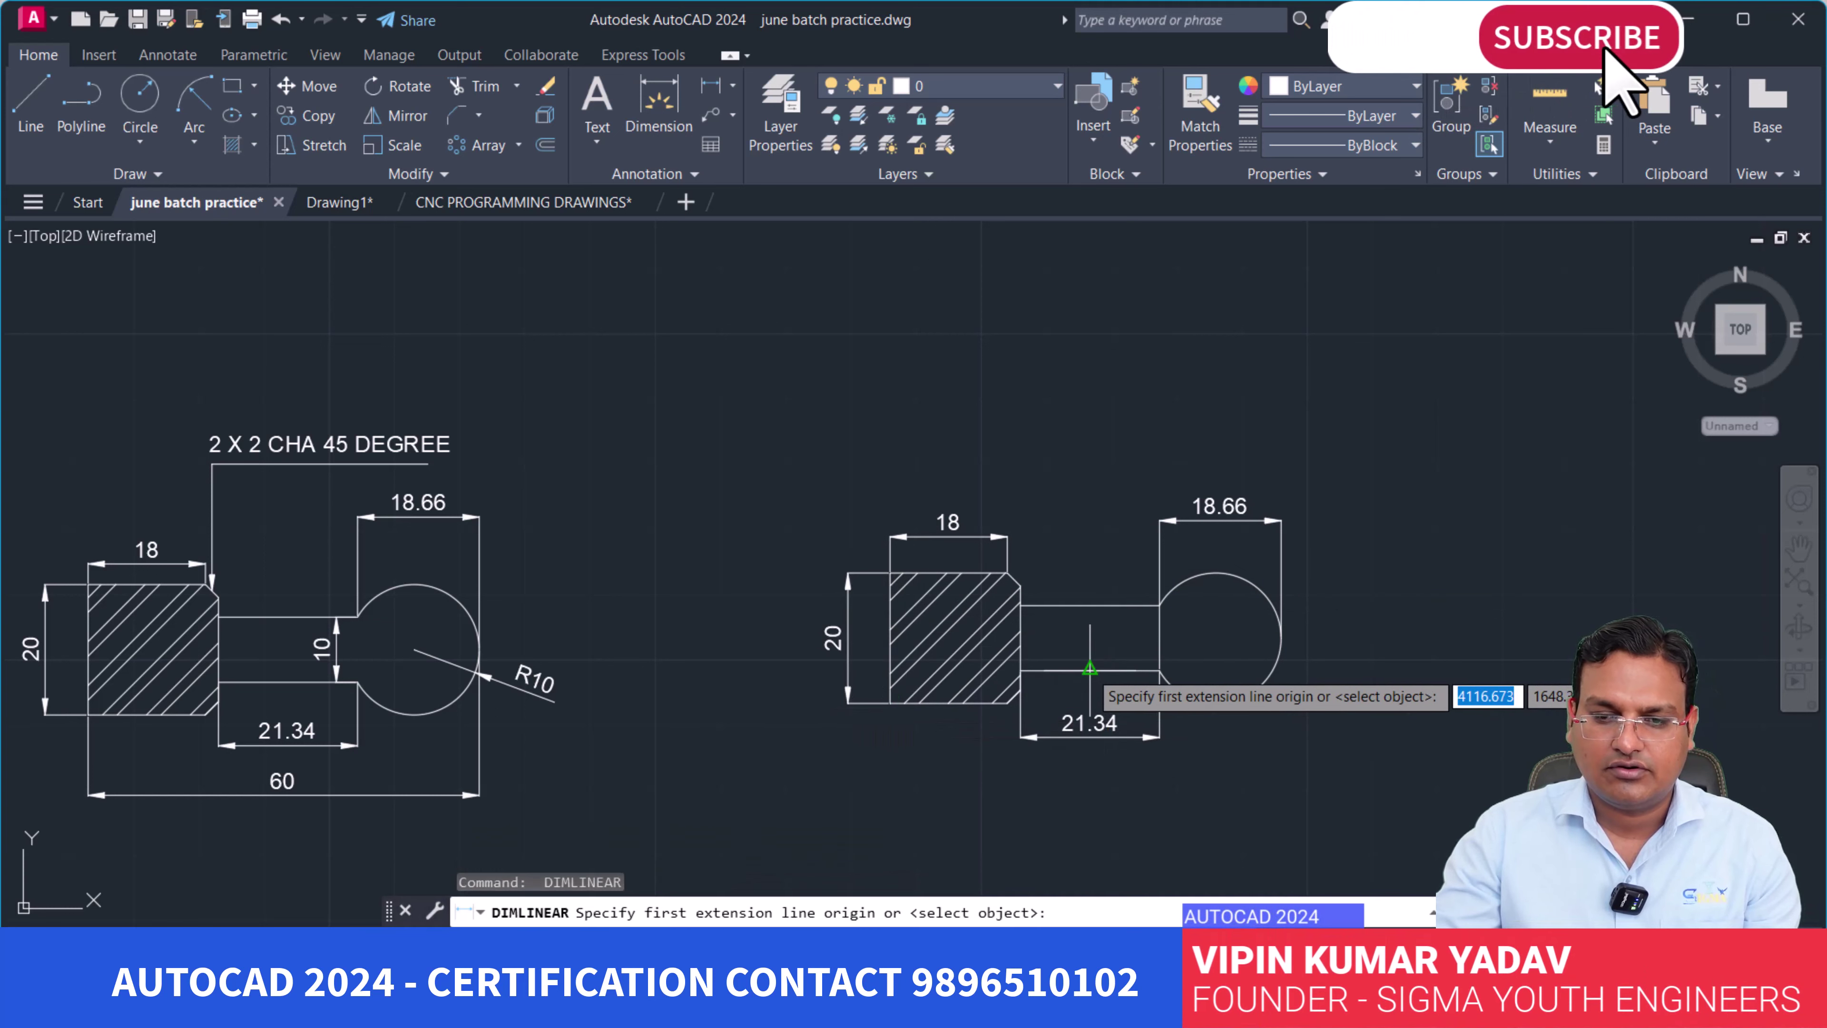
# Dimension the neck width as 10.
pyautogui.click(1089, 670)
pyautogui.click(1089, 605)
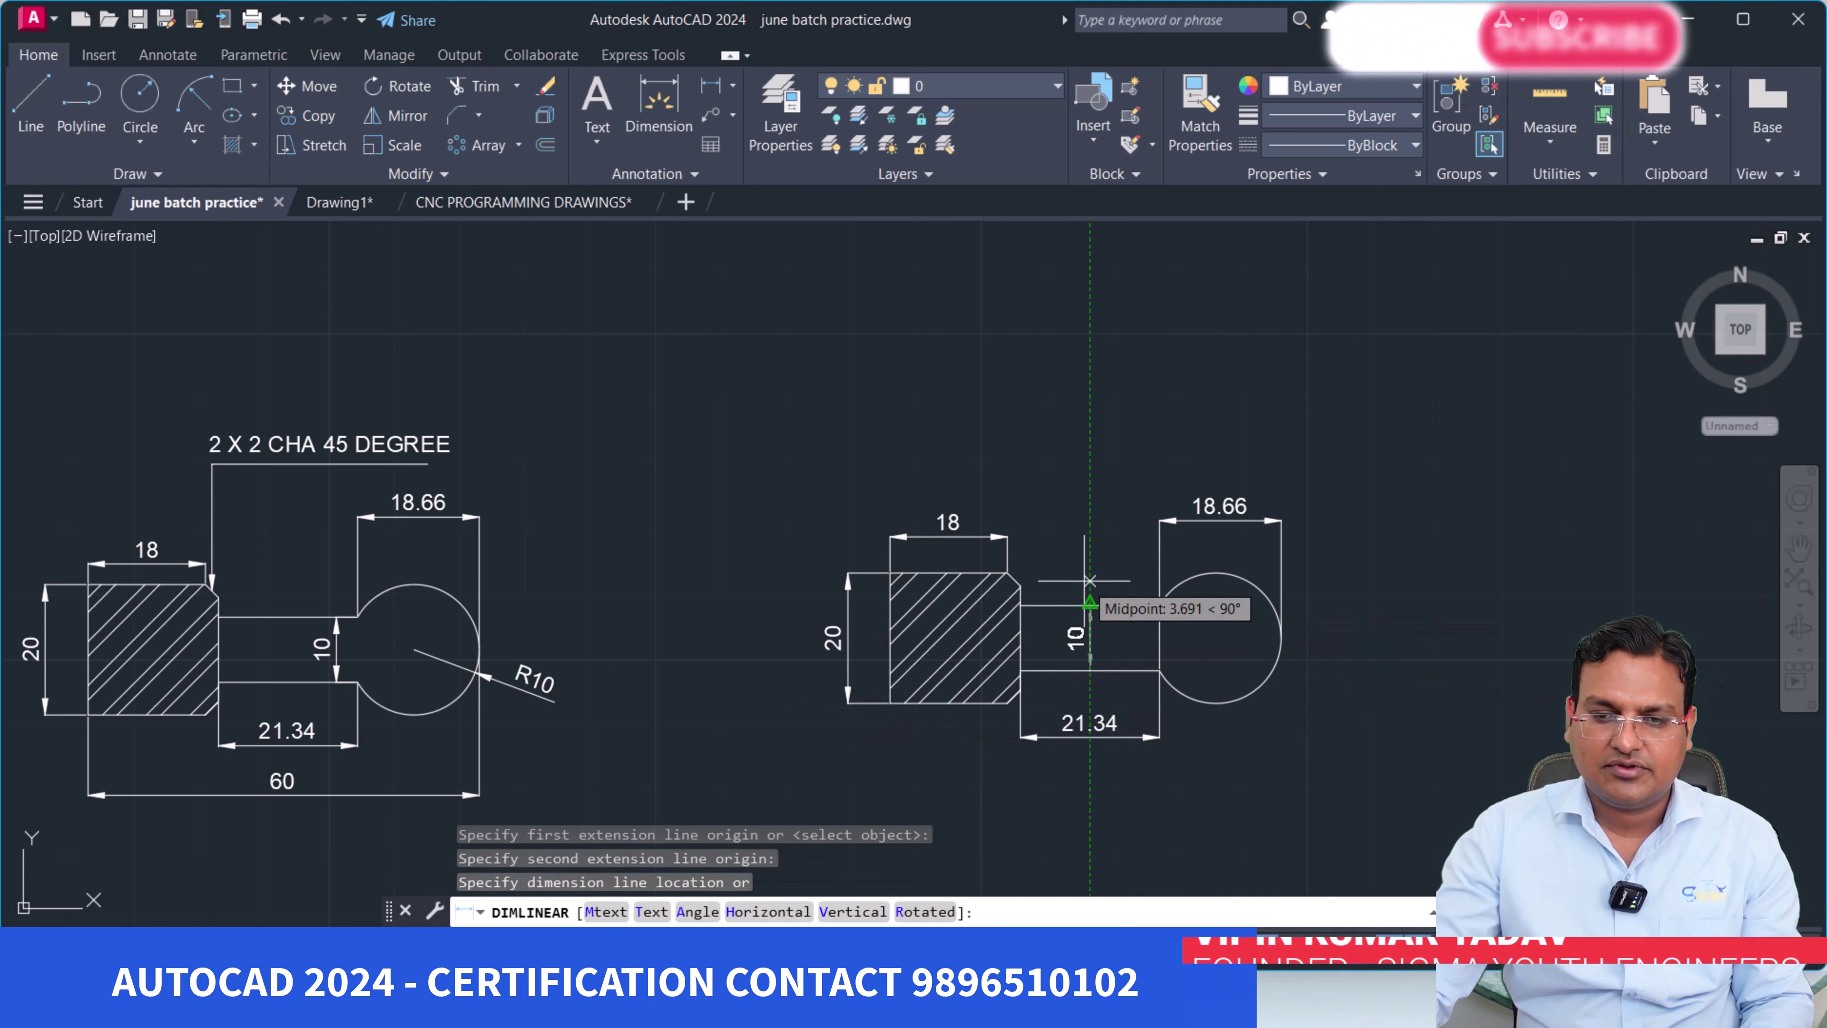
pyautogui.click(1089, 612)
pyautogui.scroll(2, 1051, 640)
pyautogui.scroll(2, 1067, 619)
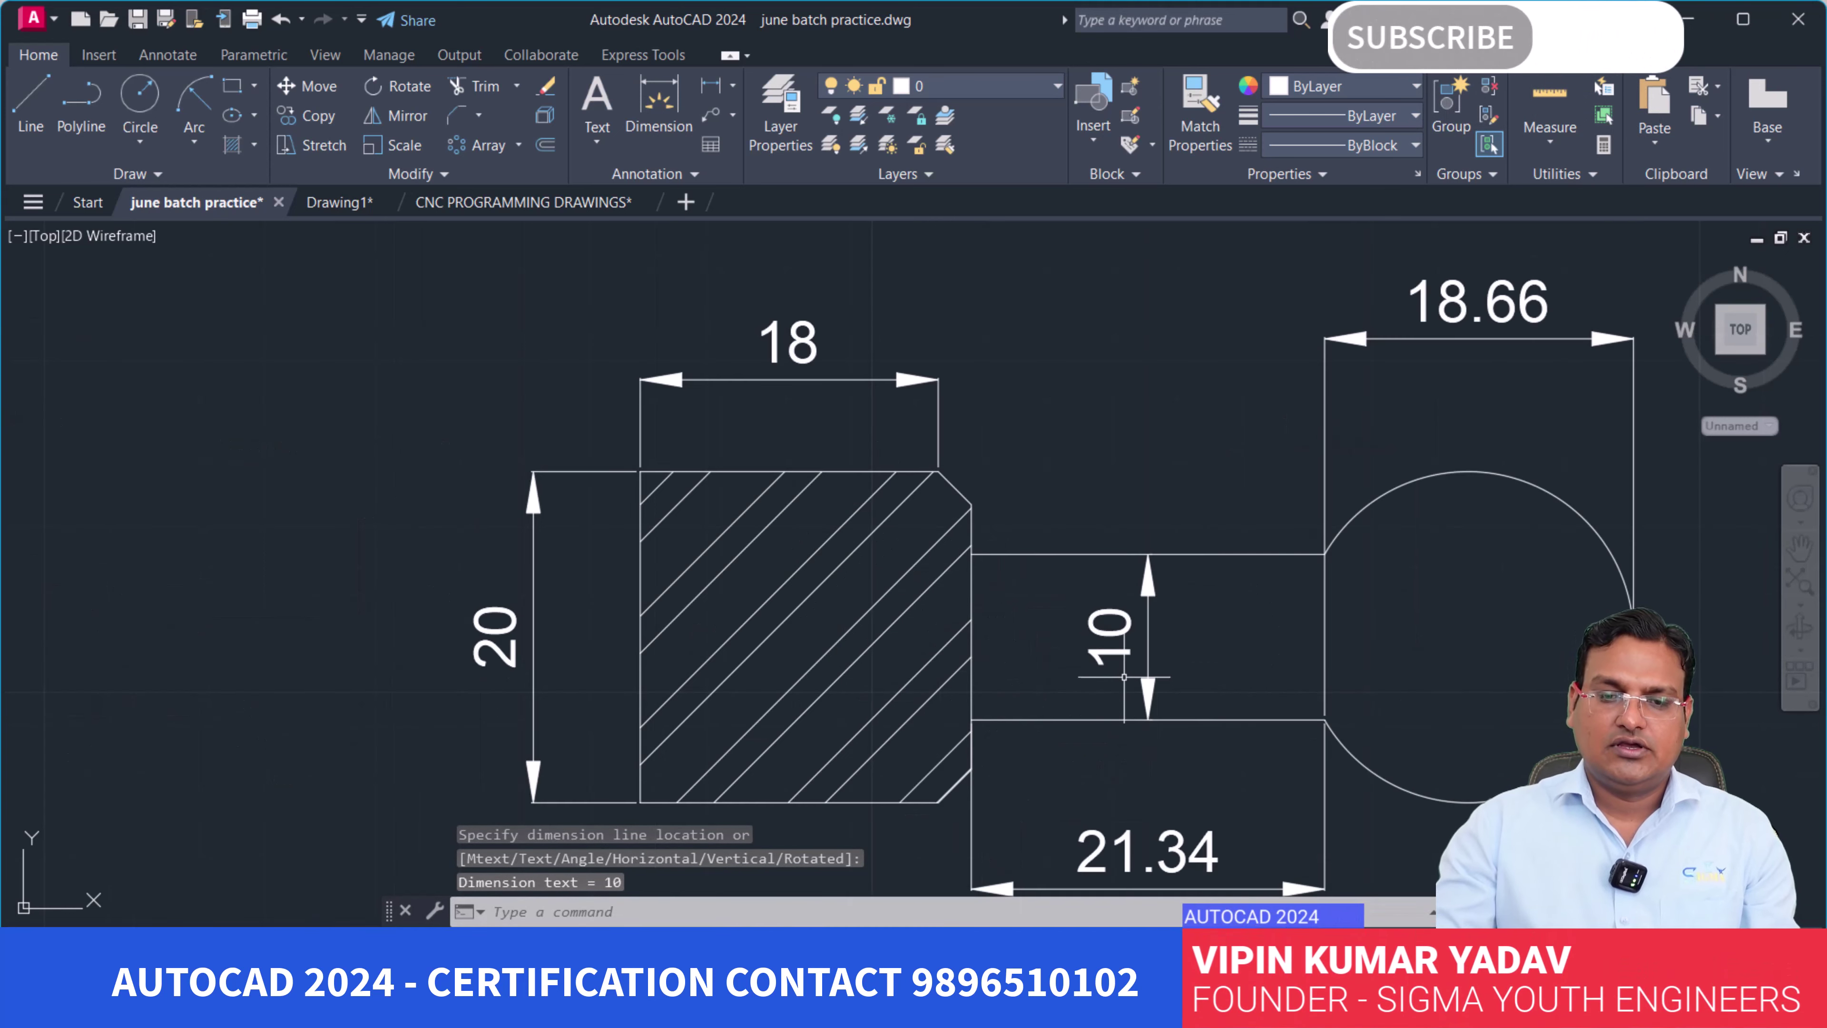
pyautogui.scroll(-3, 1068, 619)
pyautogui.scroll(-2, 1068, 619)
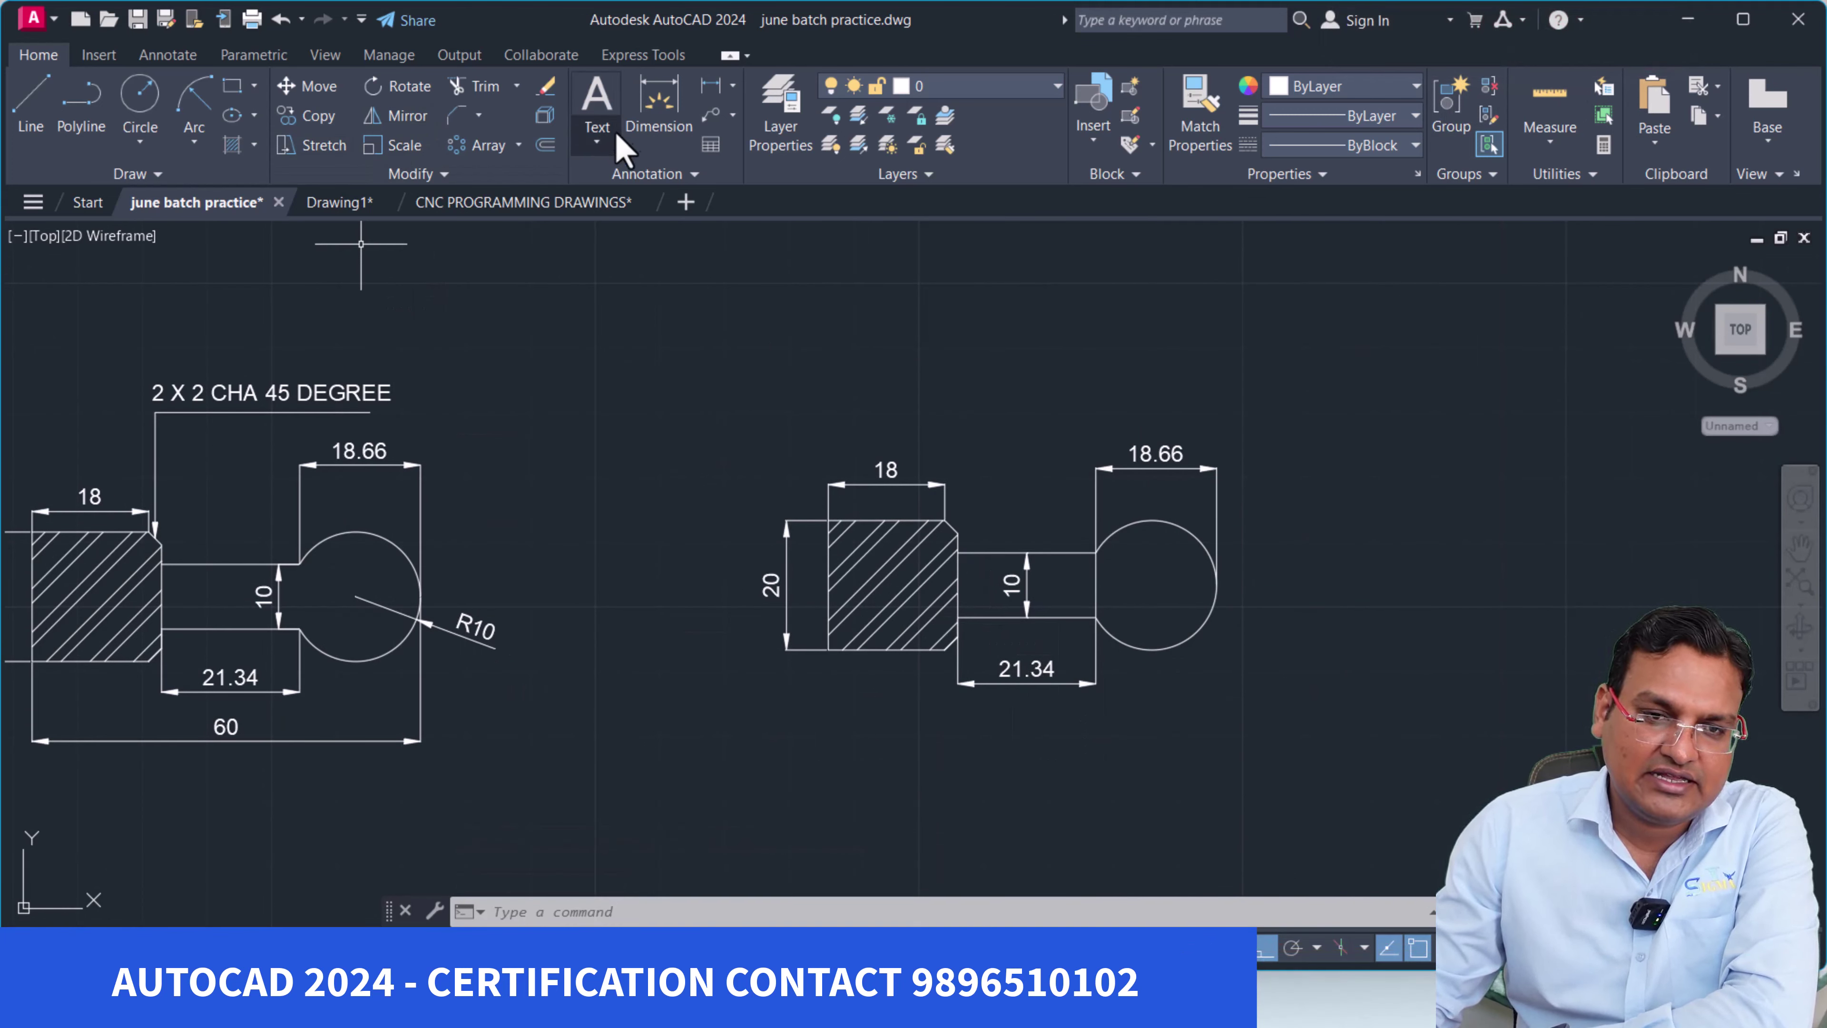
# Draw a leader from the block's chamfer corner up and to the right, without text.
pyautogui.write('le')
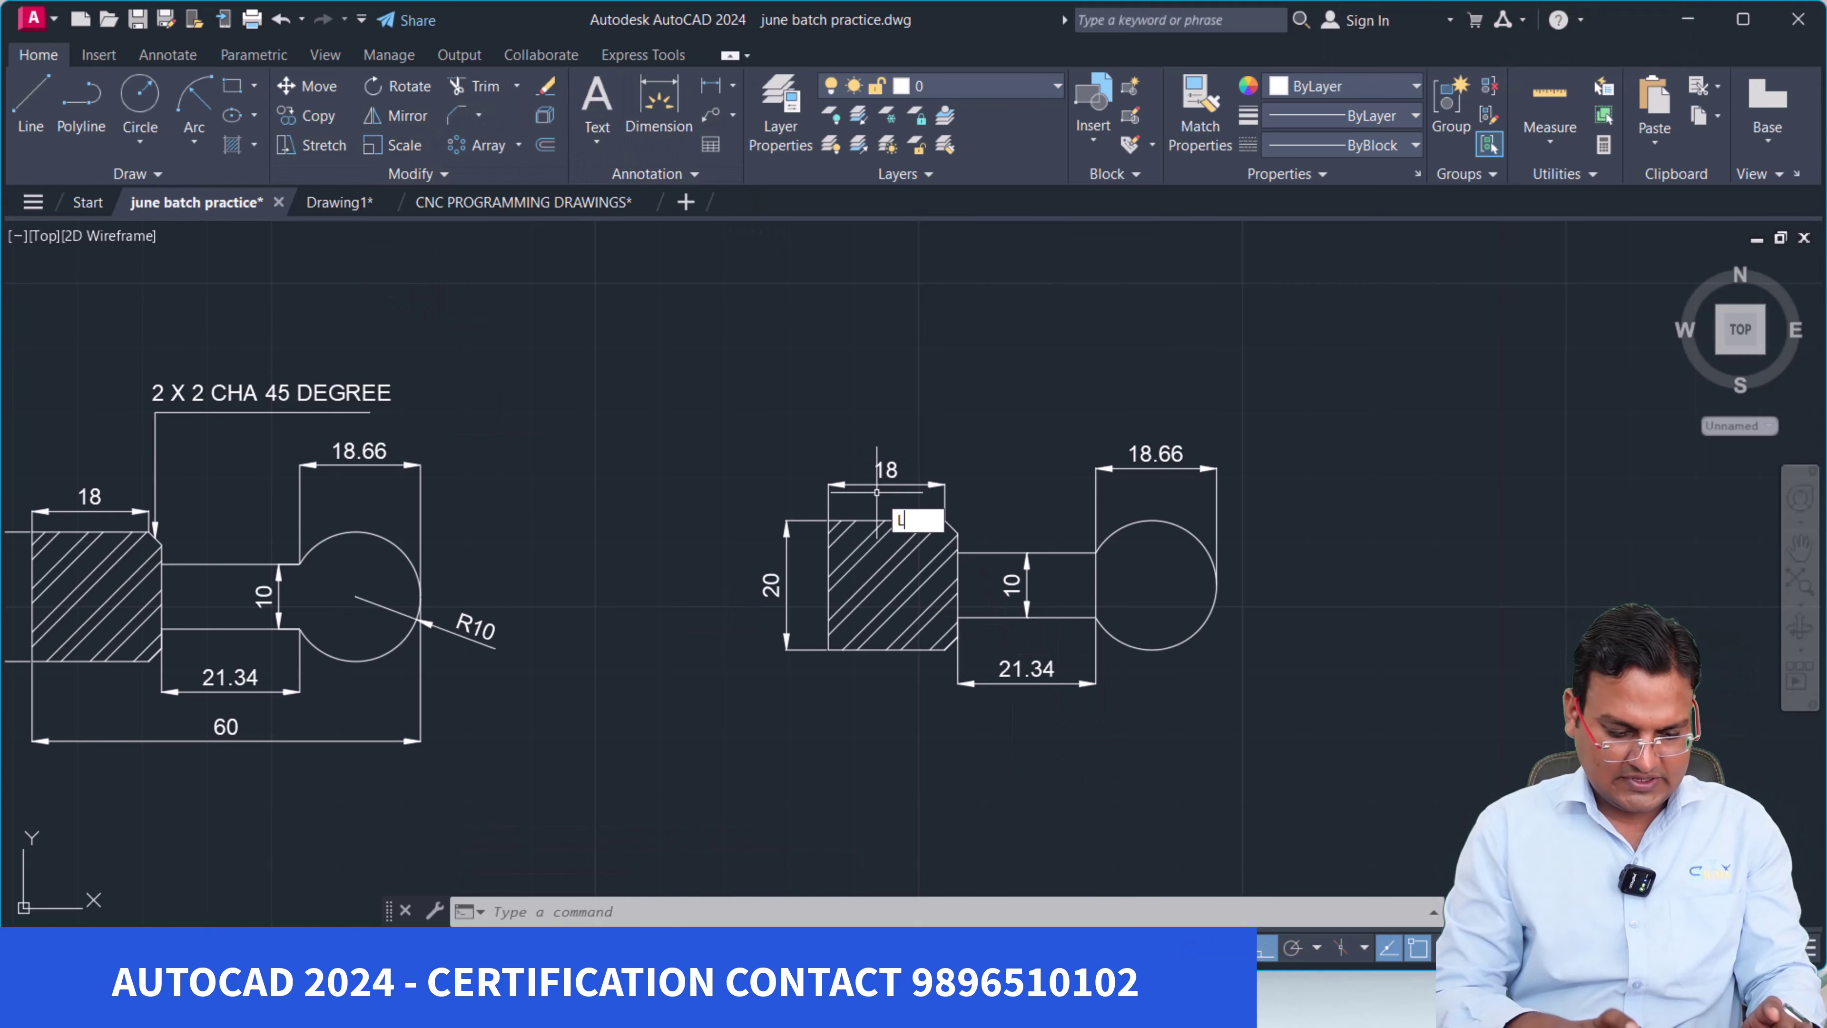
pyautogui.press('Return')
pyautogui.scroll(2, 885, 489)
pyautogui.scroll(2, 999, 506)
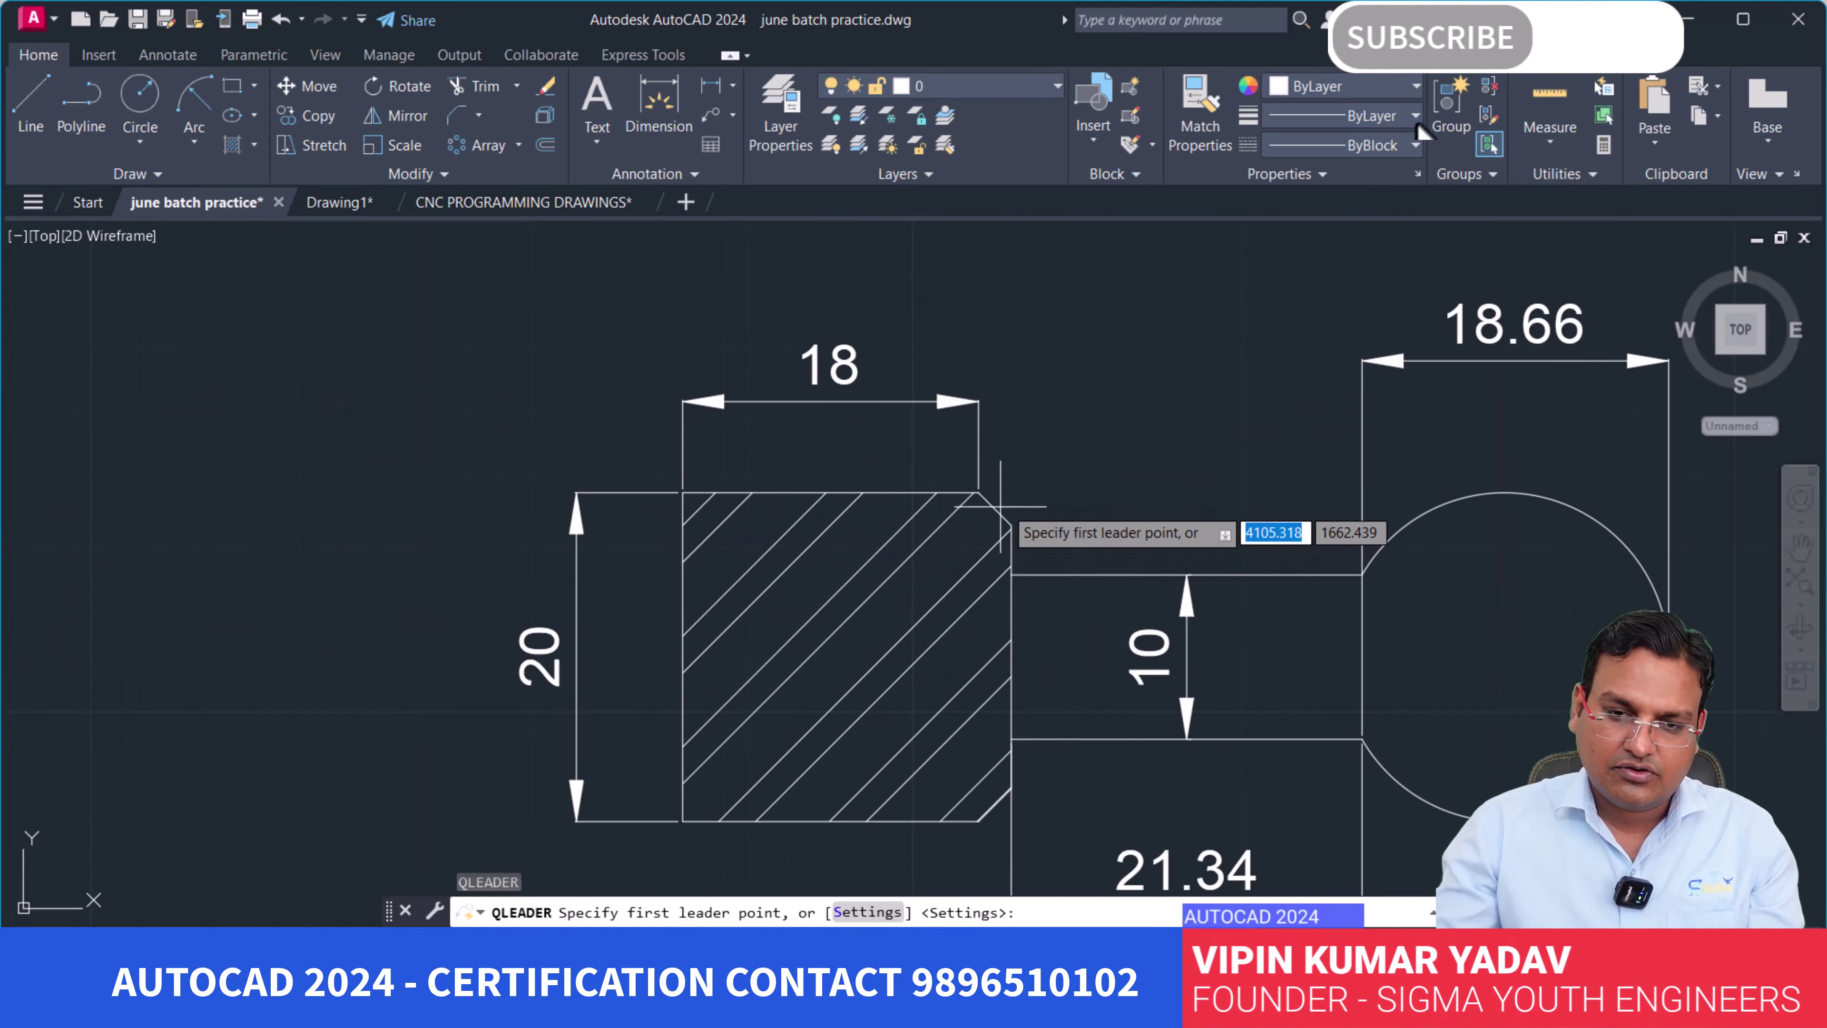
pyautogui.click(1011, 495)
pyautogui.scroll(-4, 1064, 396)
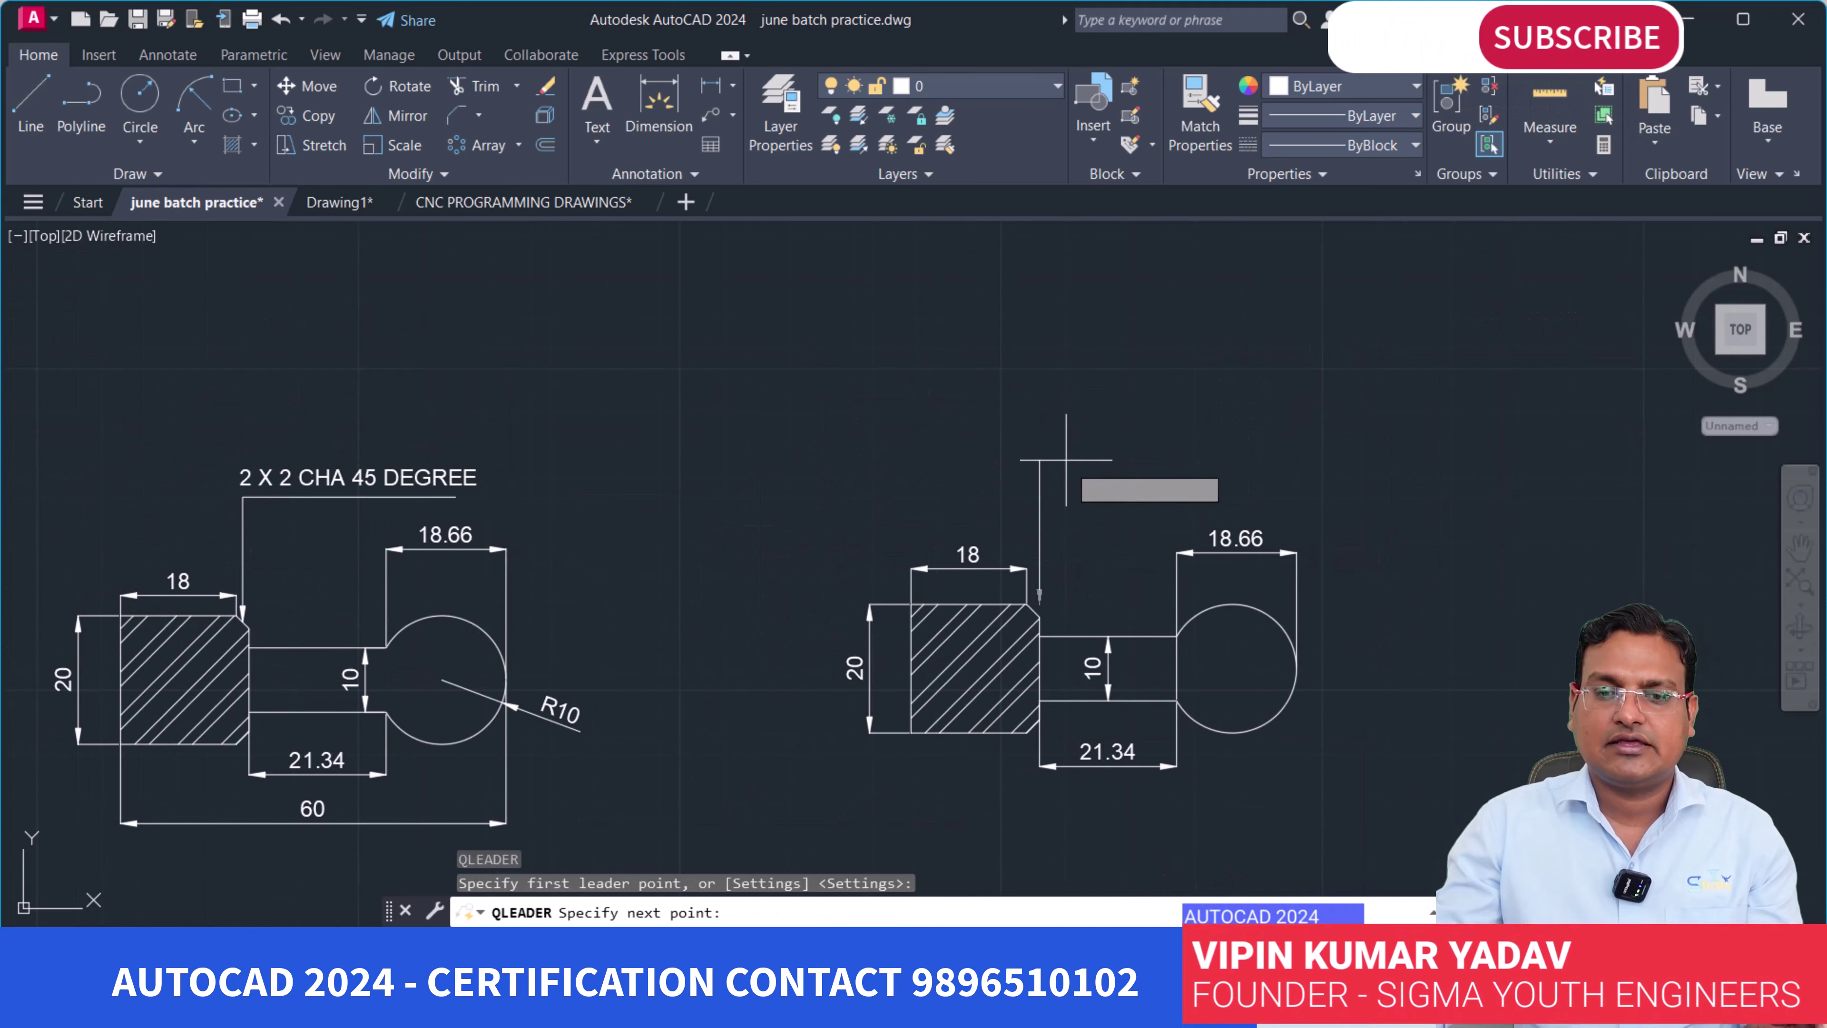
pyautogui.click(1069, 473)
pyautogui.click(1322, 474)
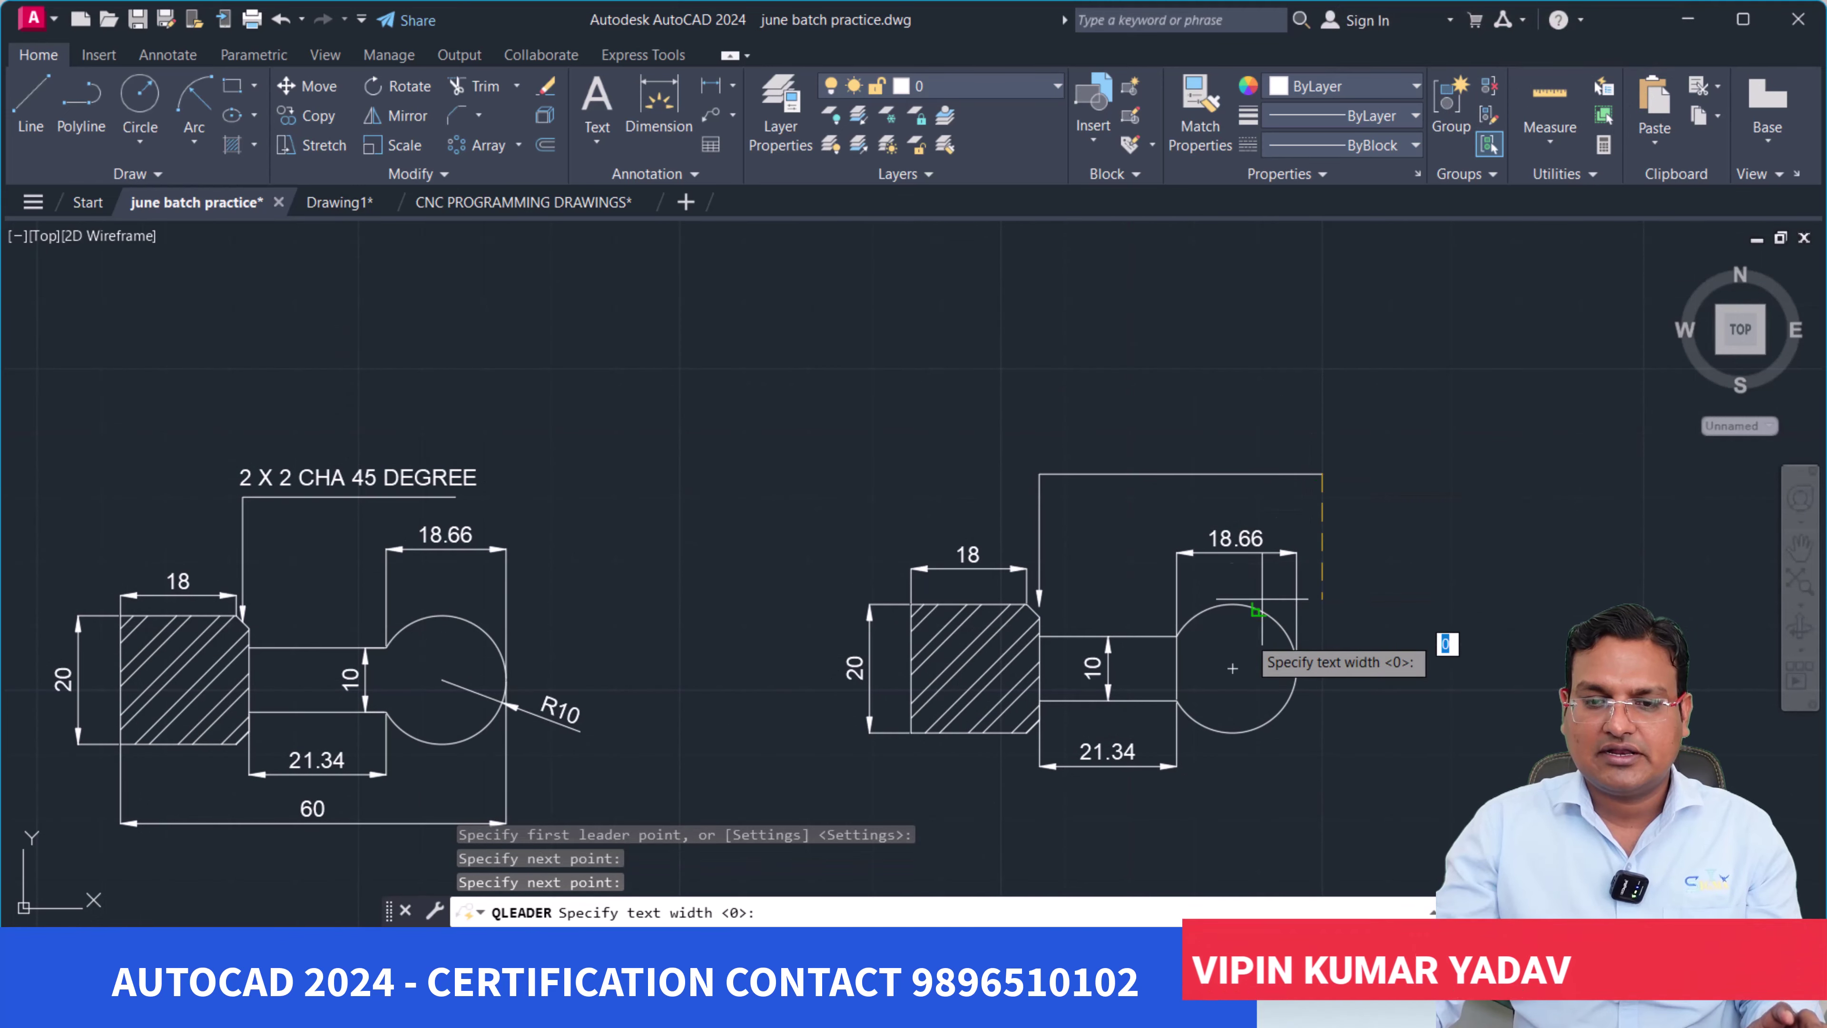
pyautogui.press('Escape')
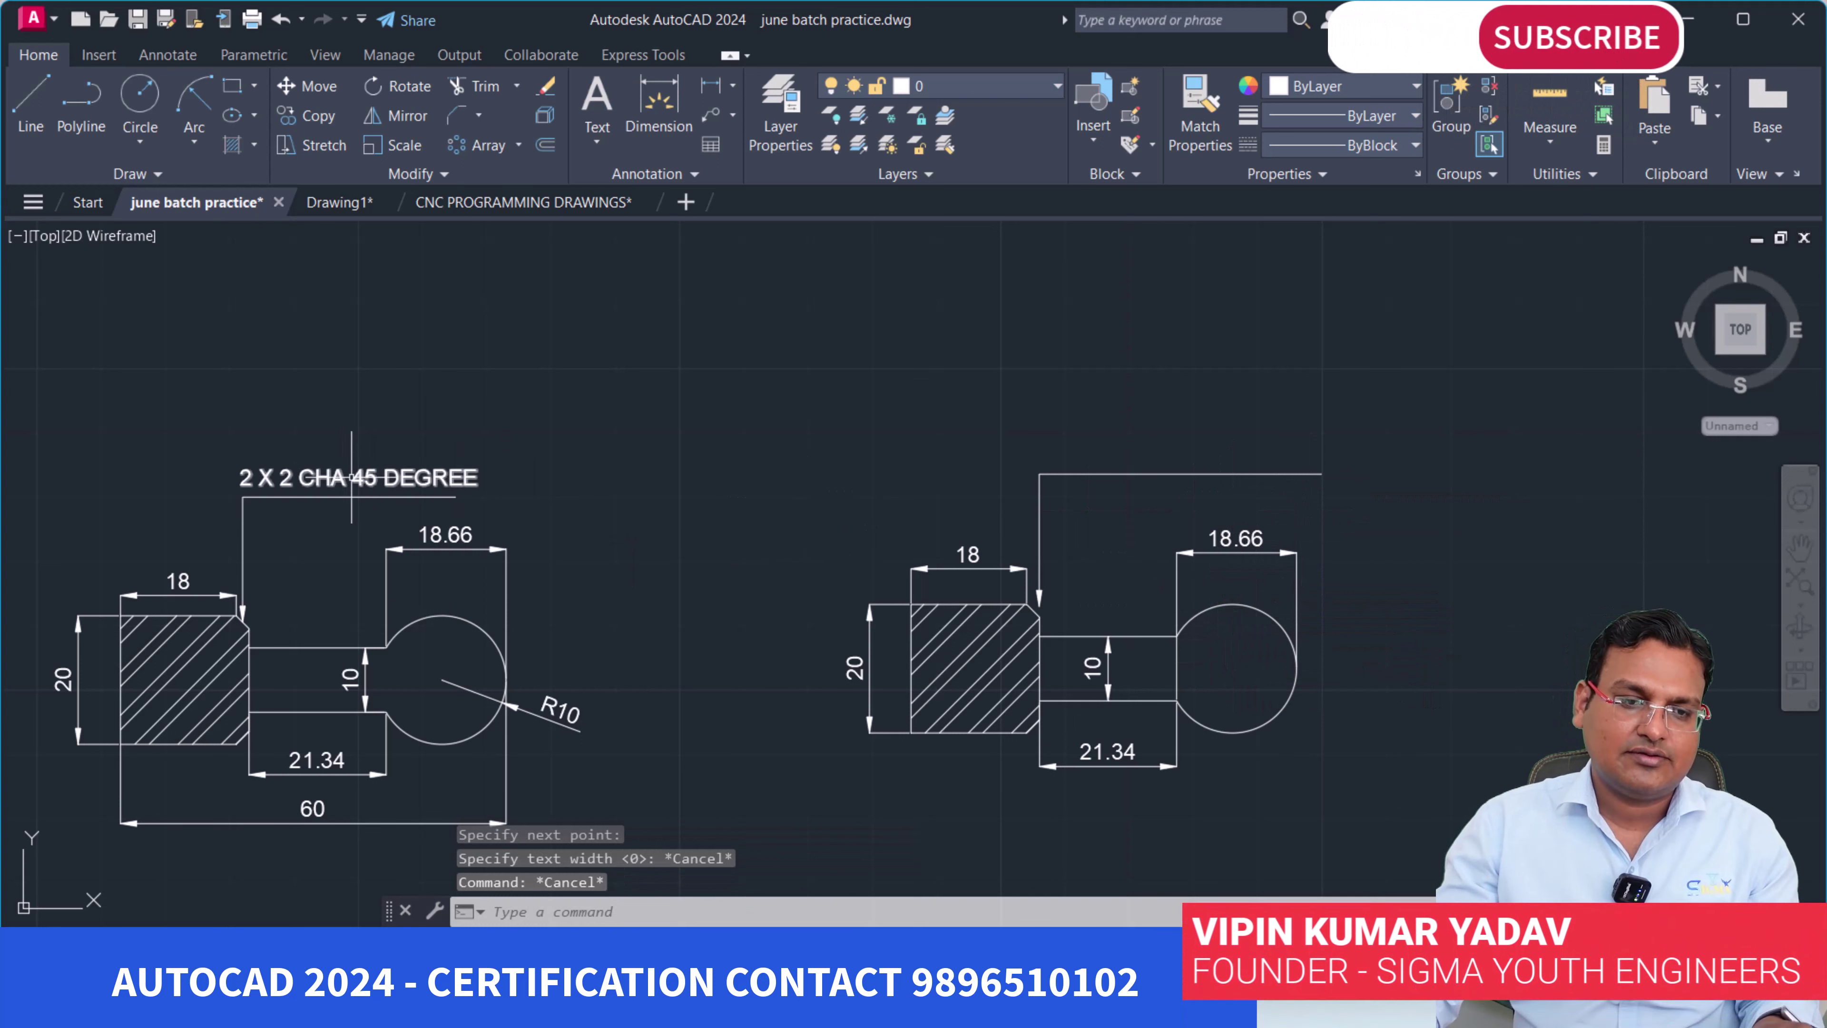
# Copy the reference's '2 X 2 CHA 45 DEGREE' note onto the new leader.
pyautogui.click(374, 479)
pyautogui.write('co')
pyautogui.press('Return')
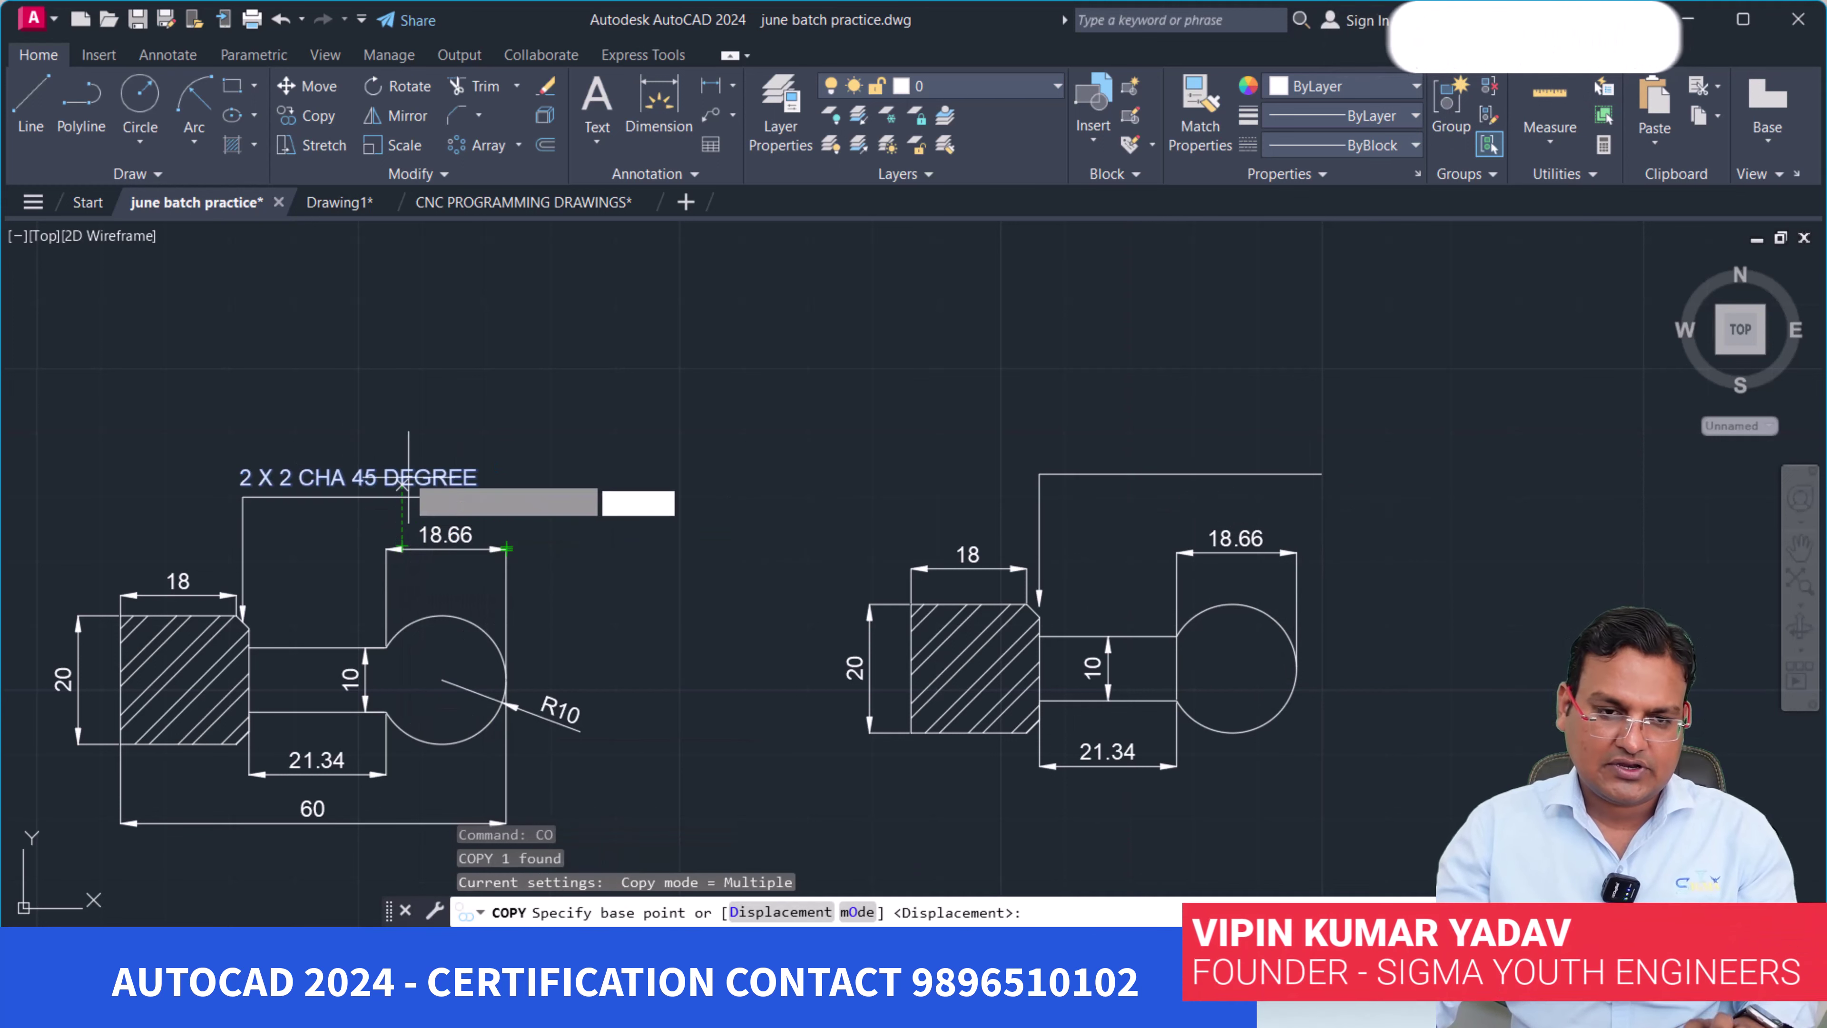
pyautogui.click(402, 468)
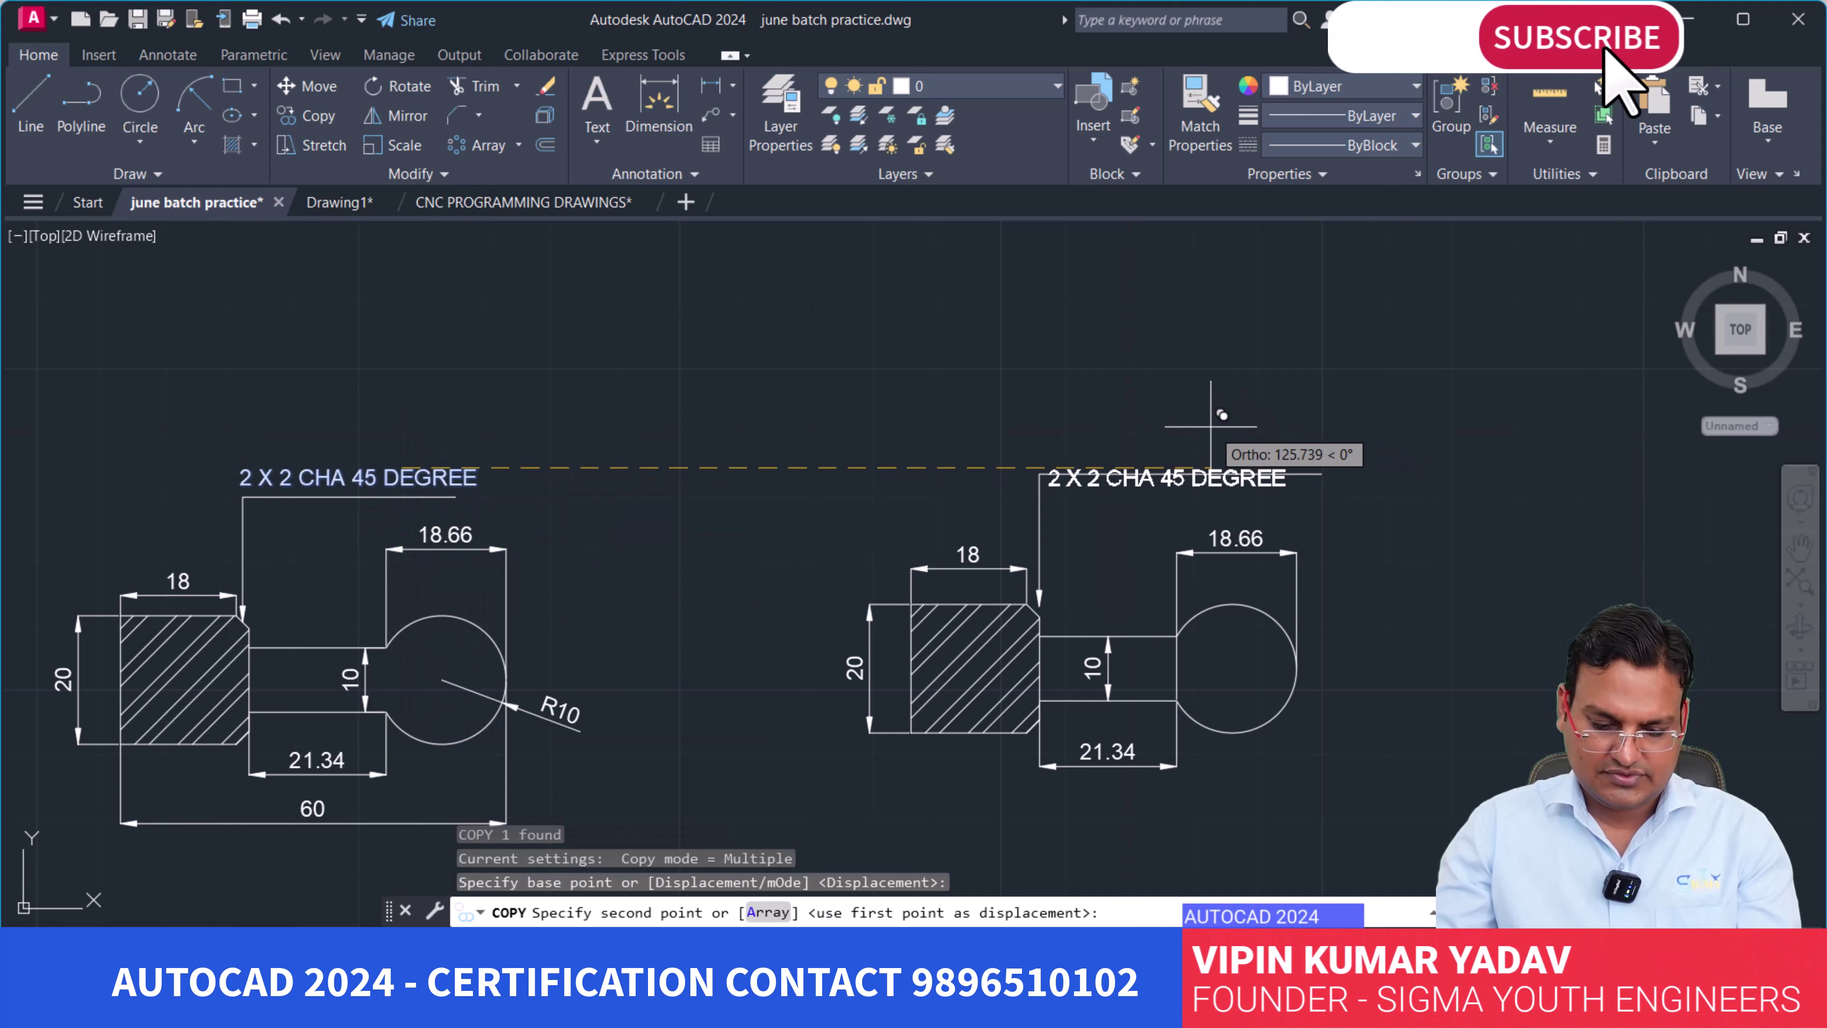
pyautogui.press('F8')
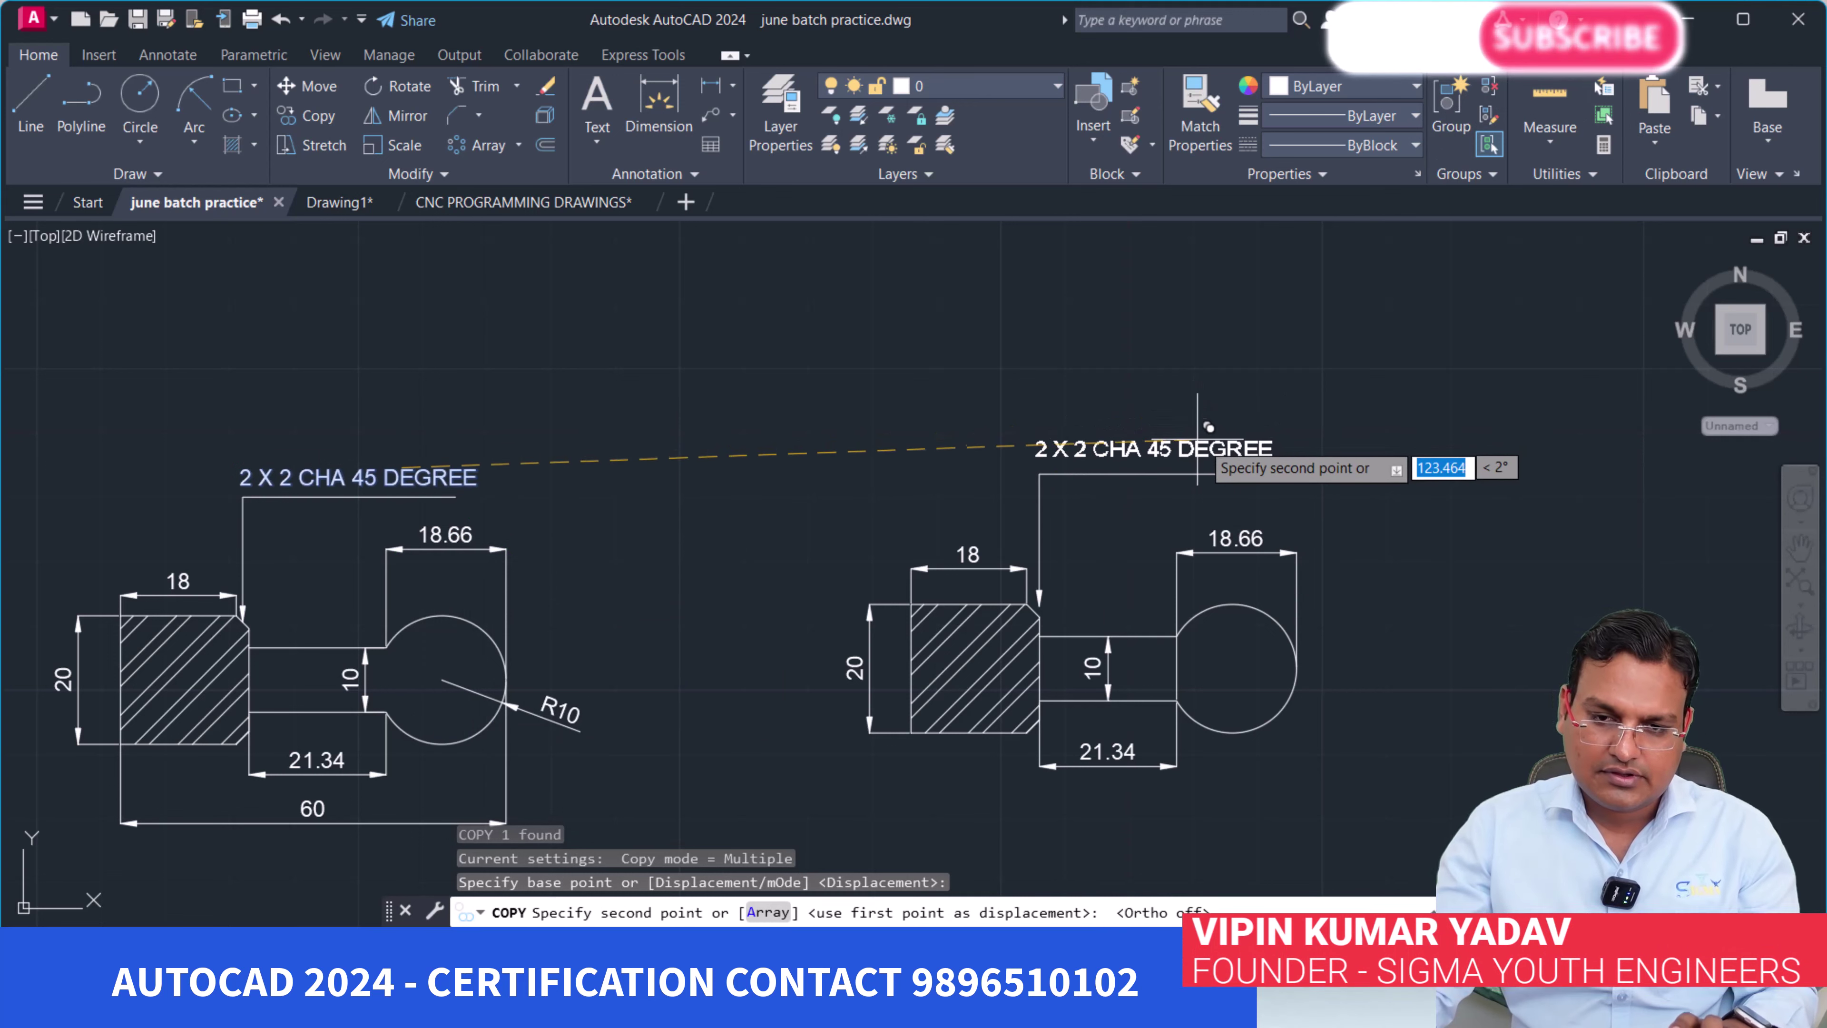
pyautogui.click(1205, 440)
pyautogui.press('Escape')
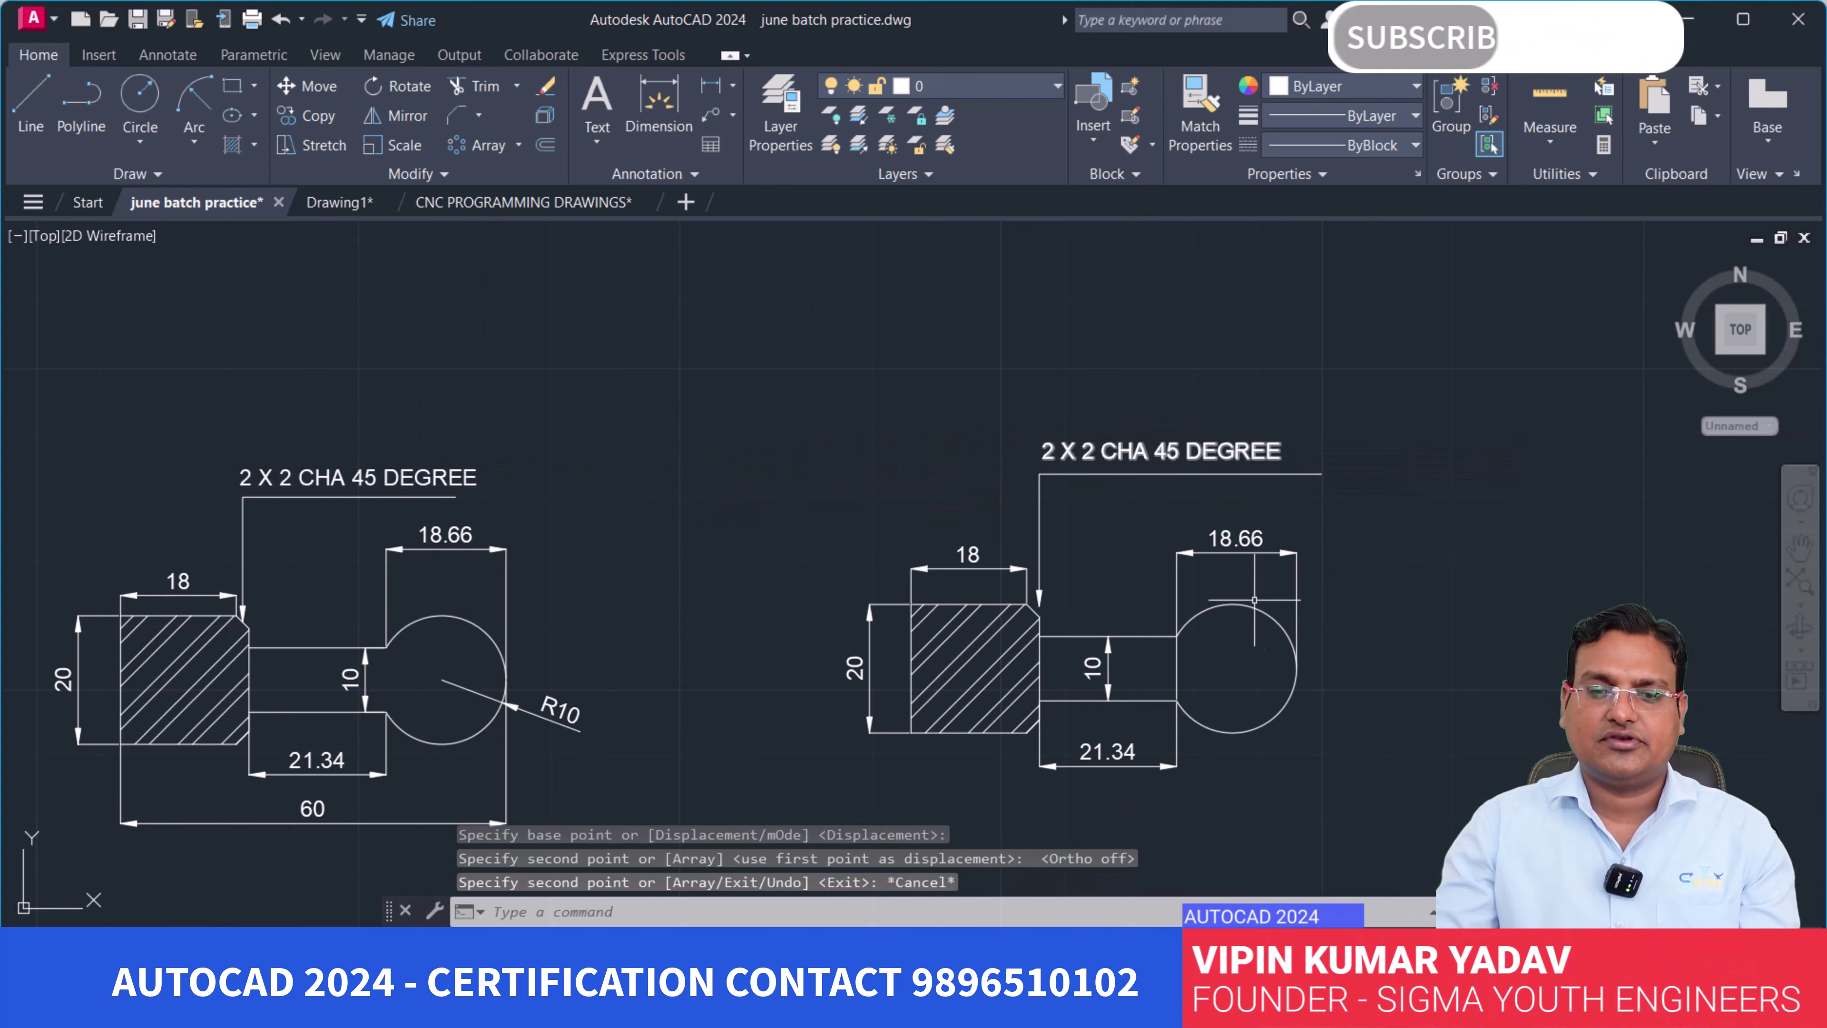
pyautogui.moveTo(1245, 581)
pyautogui.mouseDown(button='middle')
pyautogui.moveTo(1252, 492)
pyautogui.moveTo(1172, 518)
pyautogui.mouseUp(button='middle')
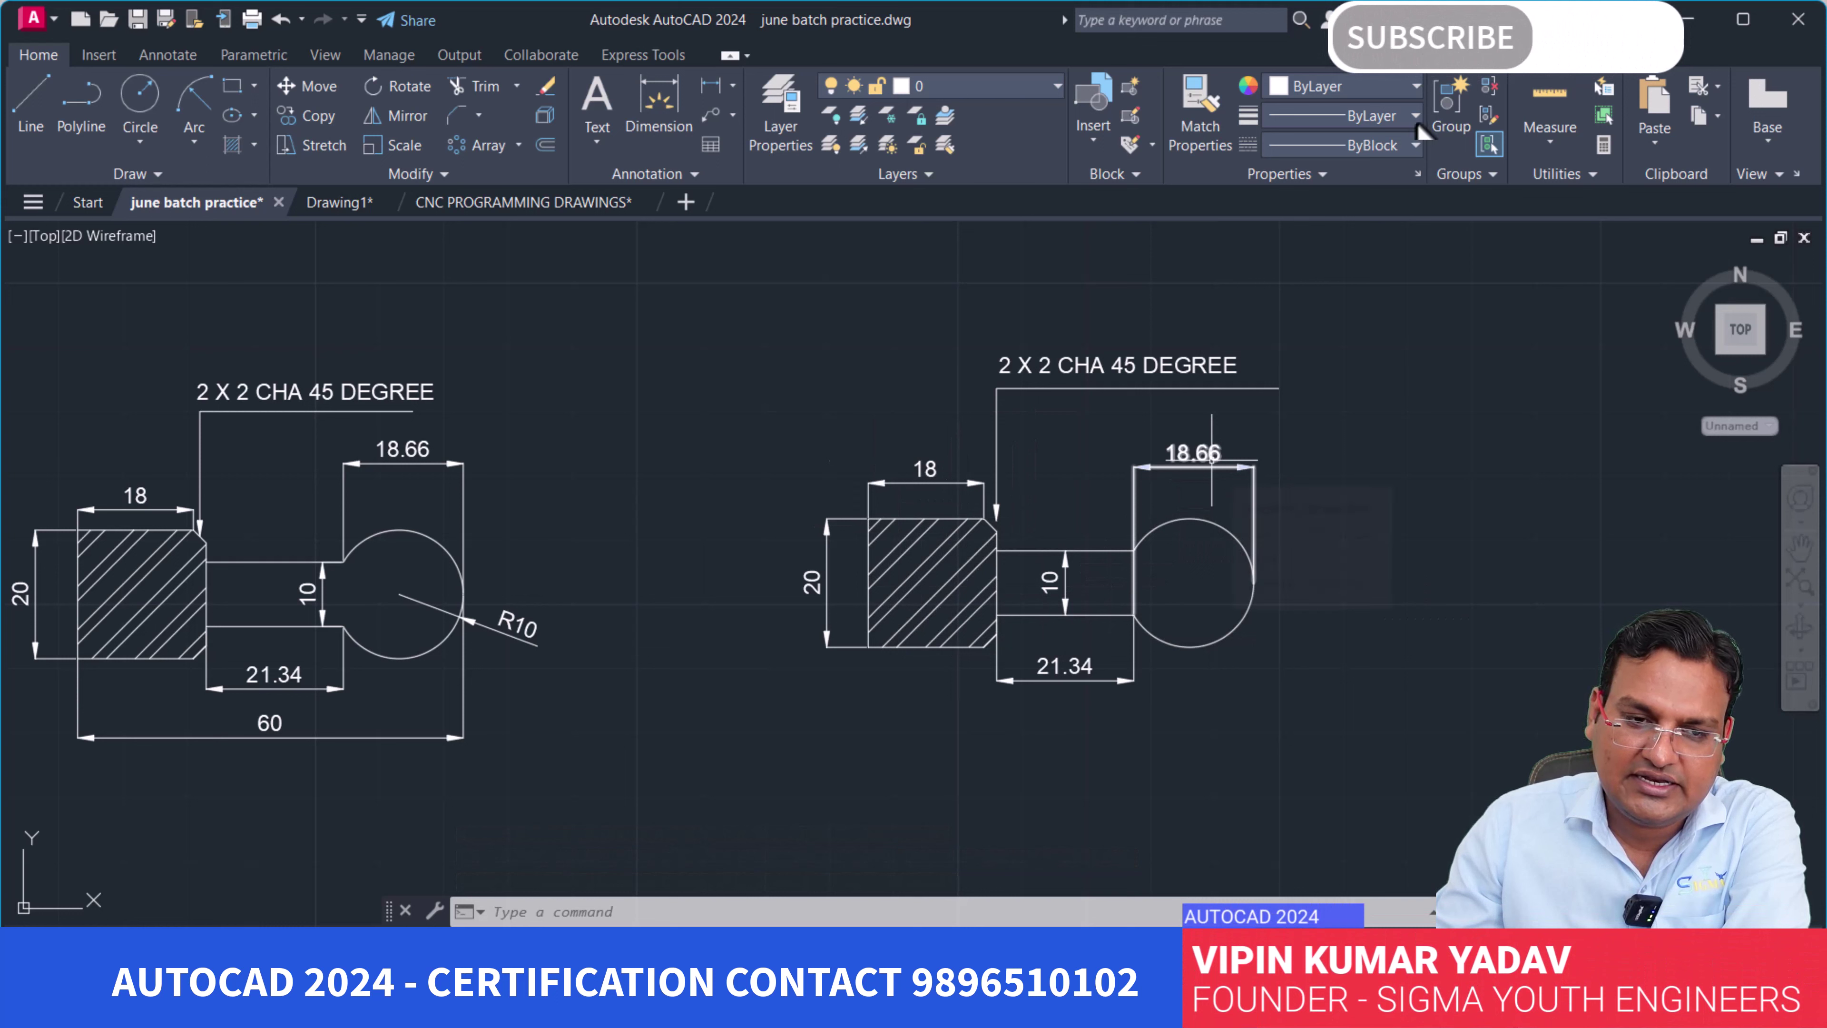
# Add an R10 radius dimension to the copy's ball.
pyautogui.click(733, 87)
pyautogui.click(759, 317)
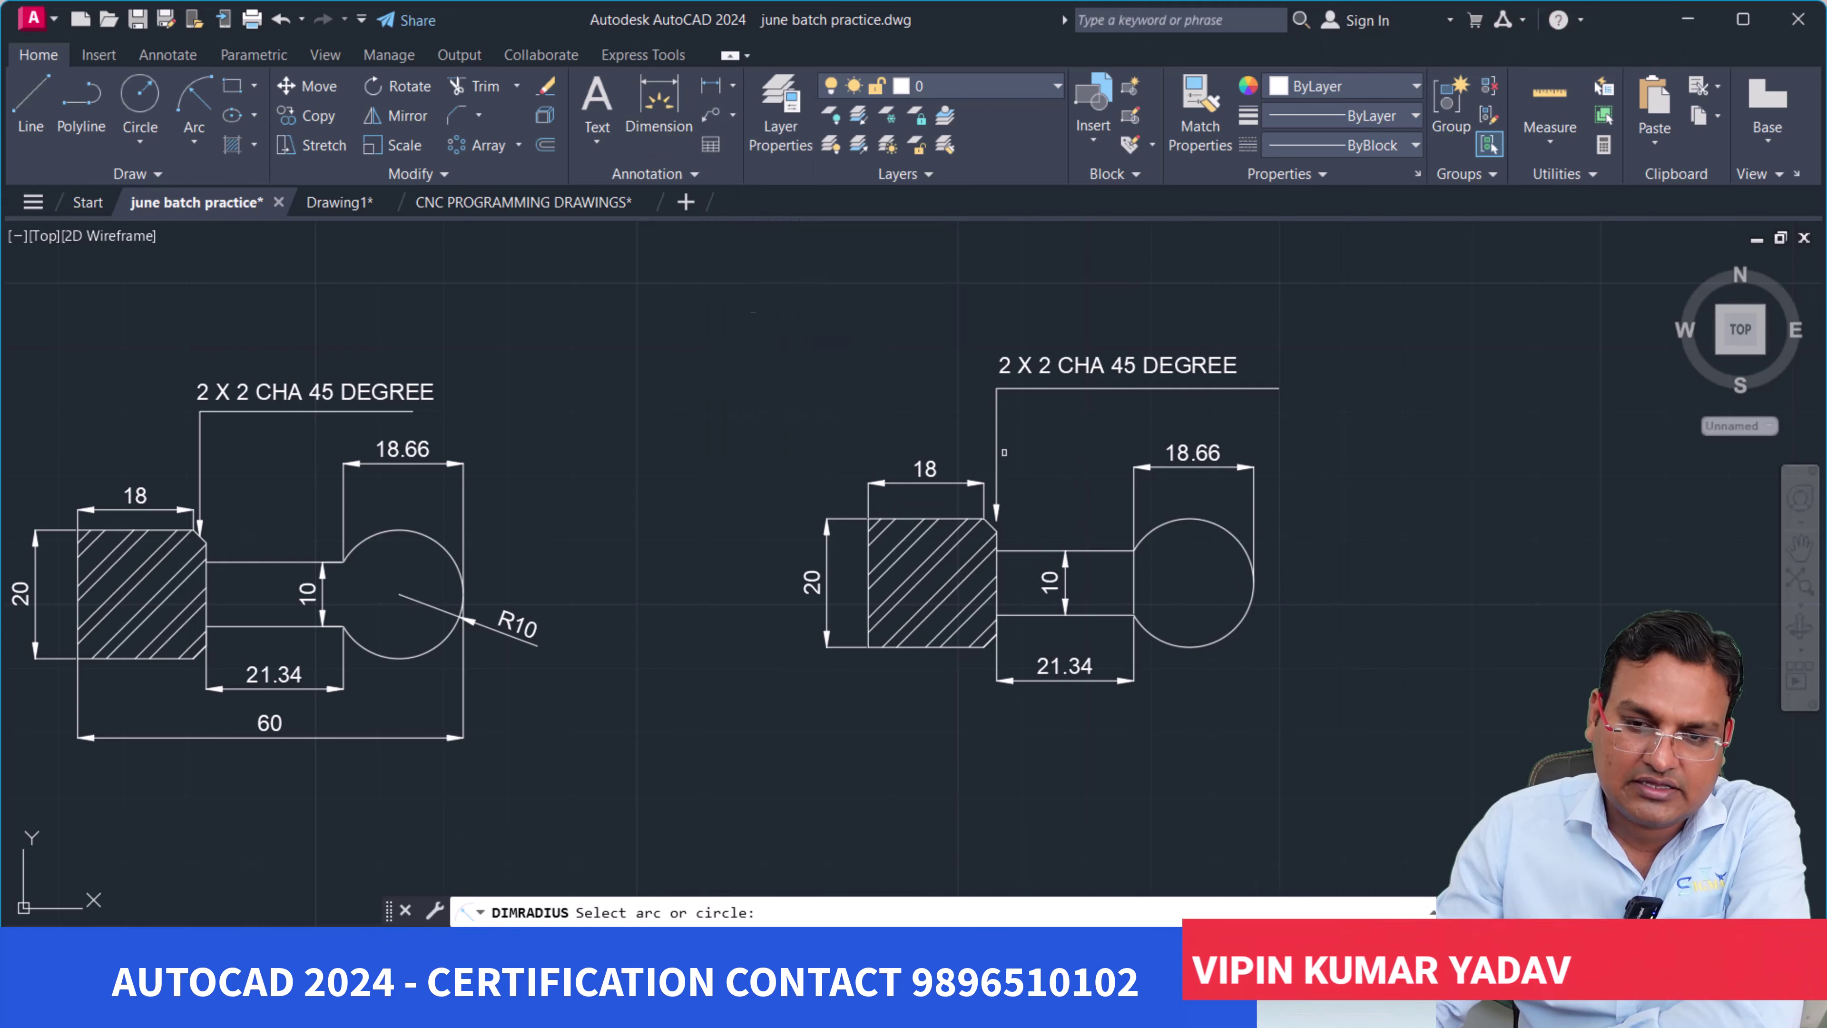
pyautogui.click(1135, 612)
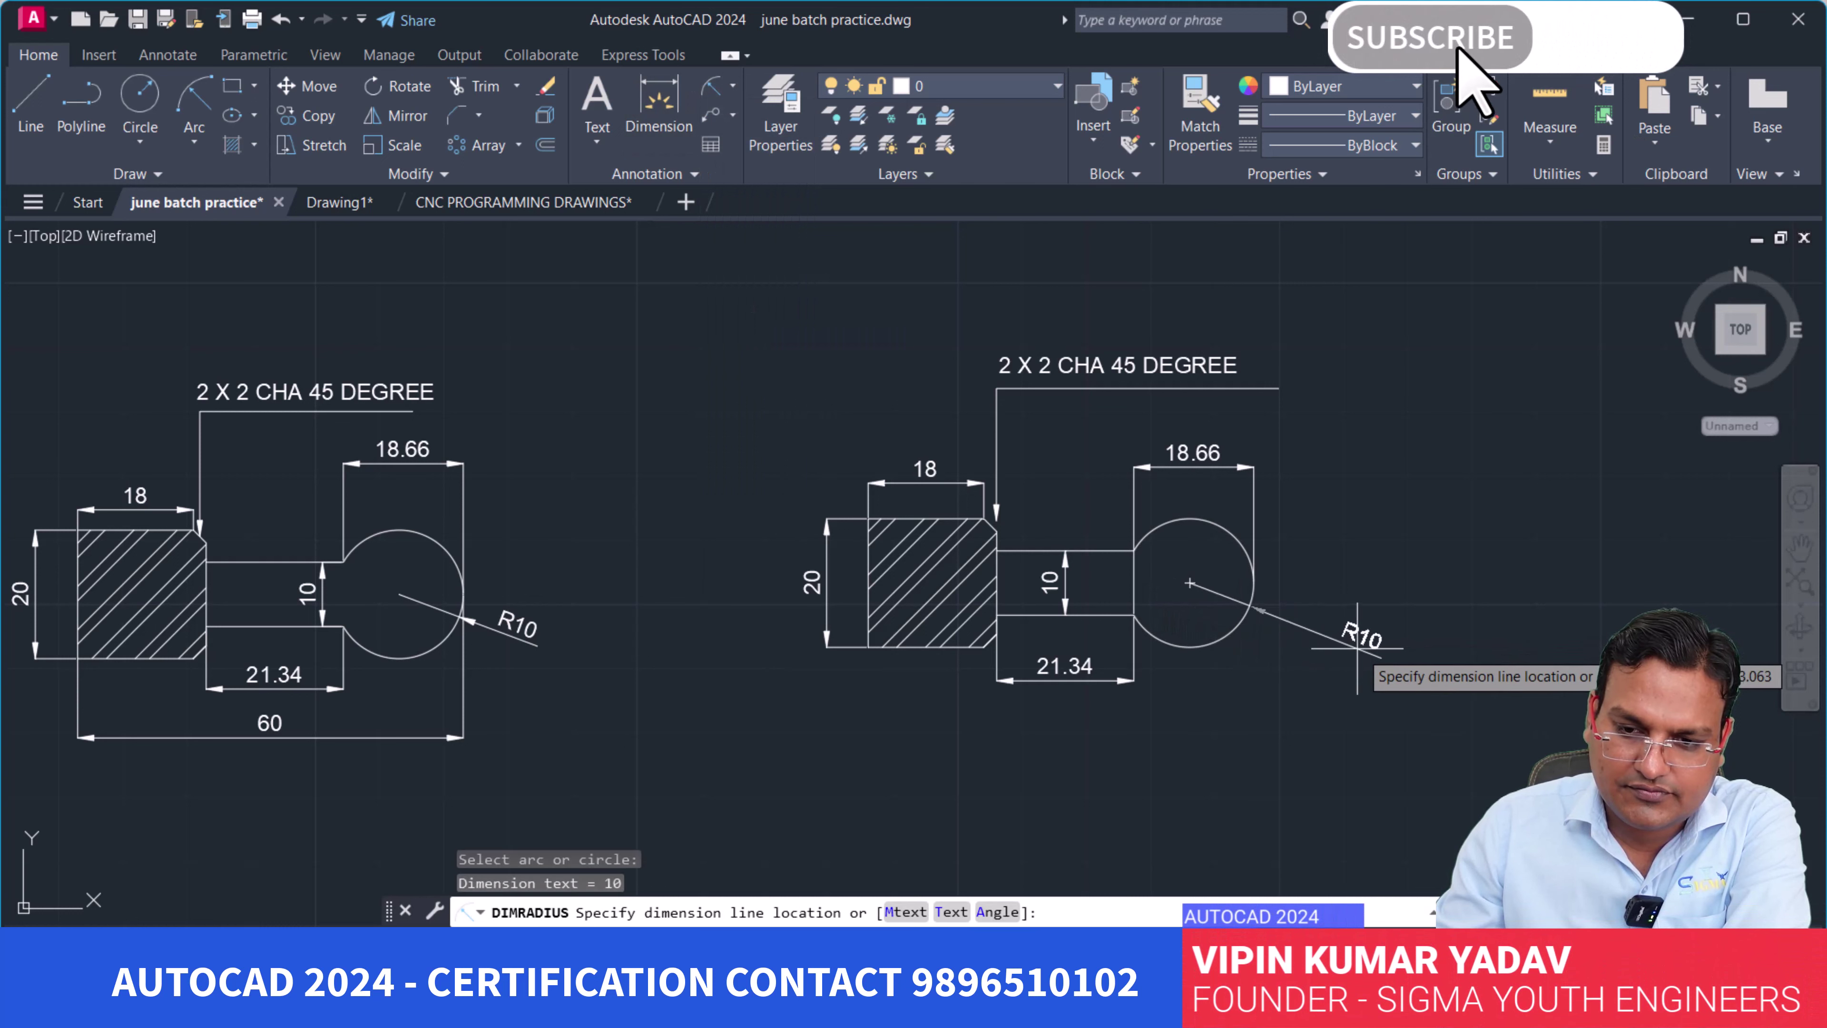
pyautogui.click(1344, 617)
# Pan and zoom to show both parts side by side with space on the right.
pyautogui.moveTo(1251, 557); pyautogui.dragTo(1206, 558, button='middle')
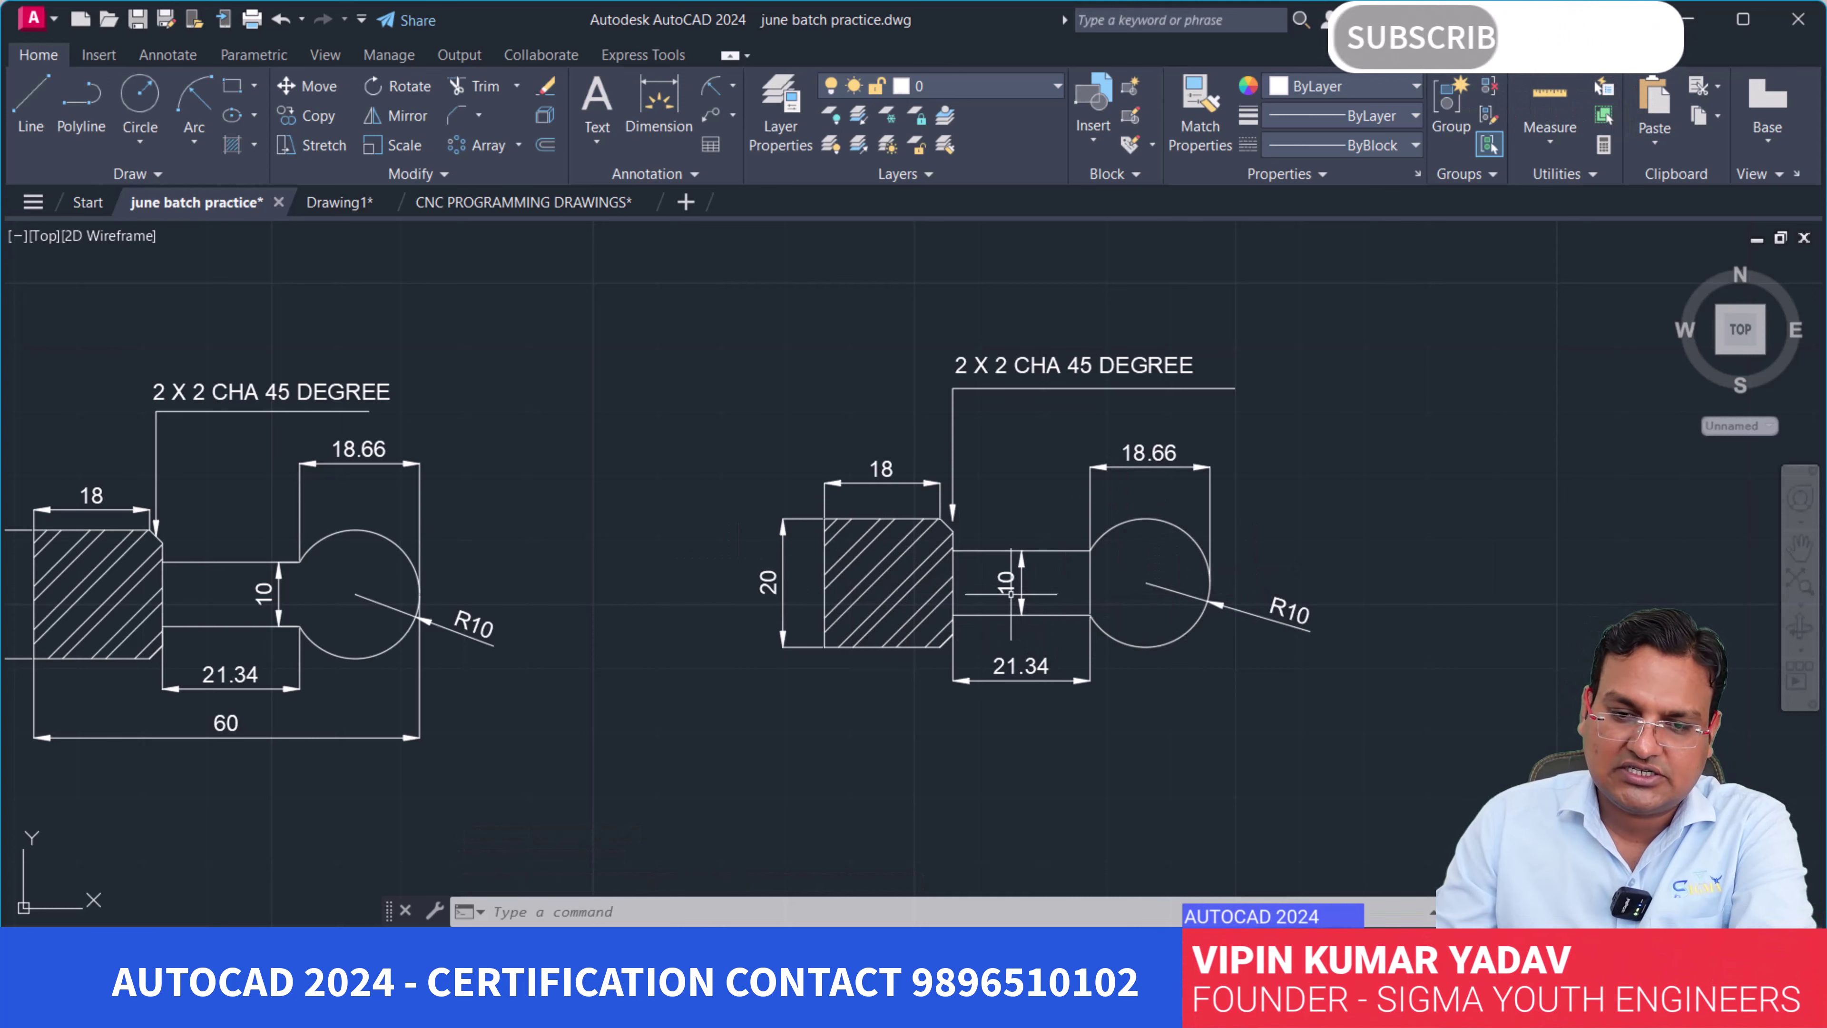
pyautogui.moveTo(926, 573); pyautogui.dragTo(814, 501, button='middle')
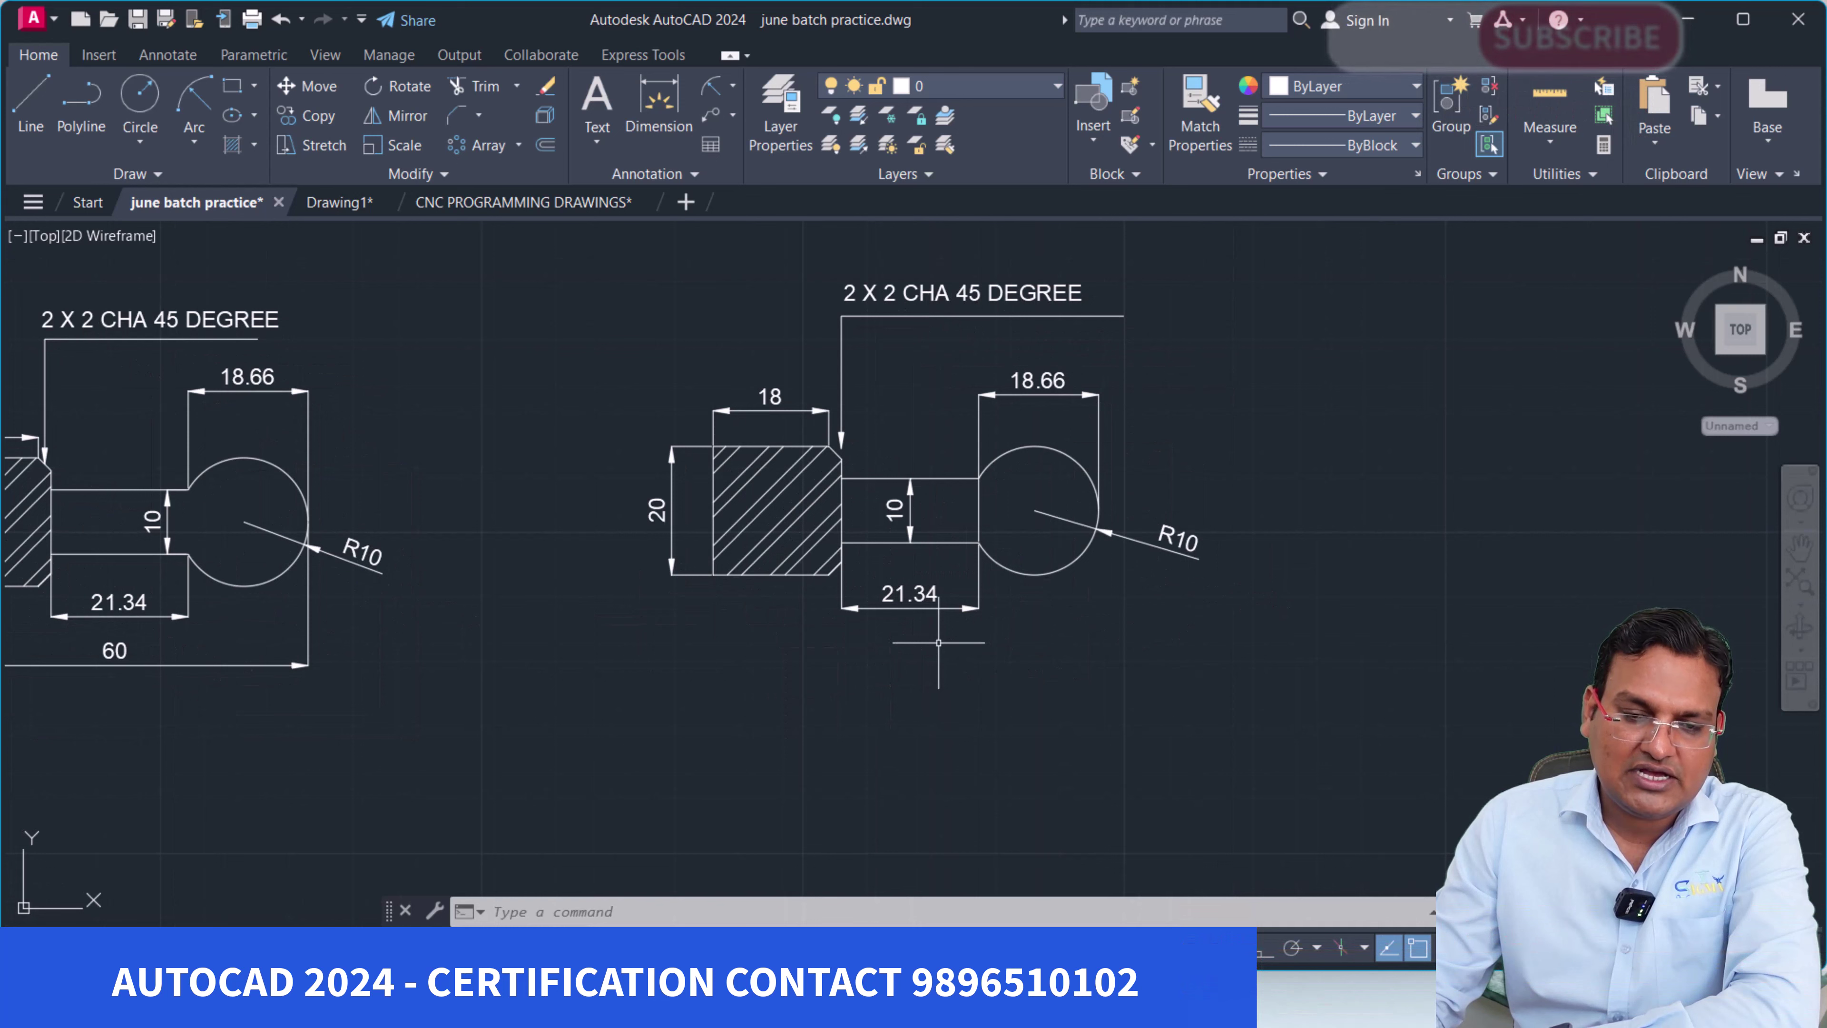
pyautogui.scroll(-4, 928, 712)
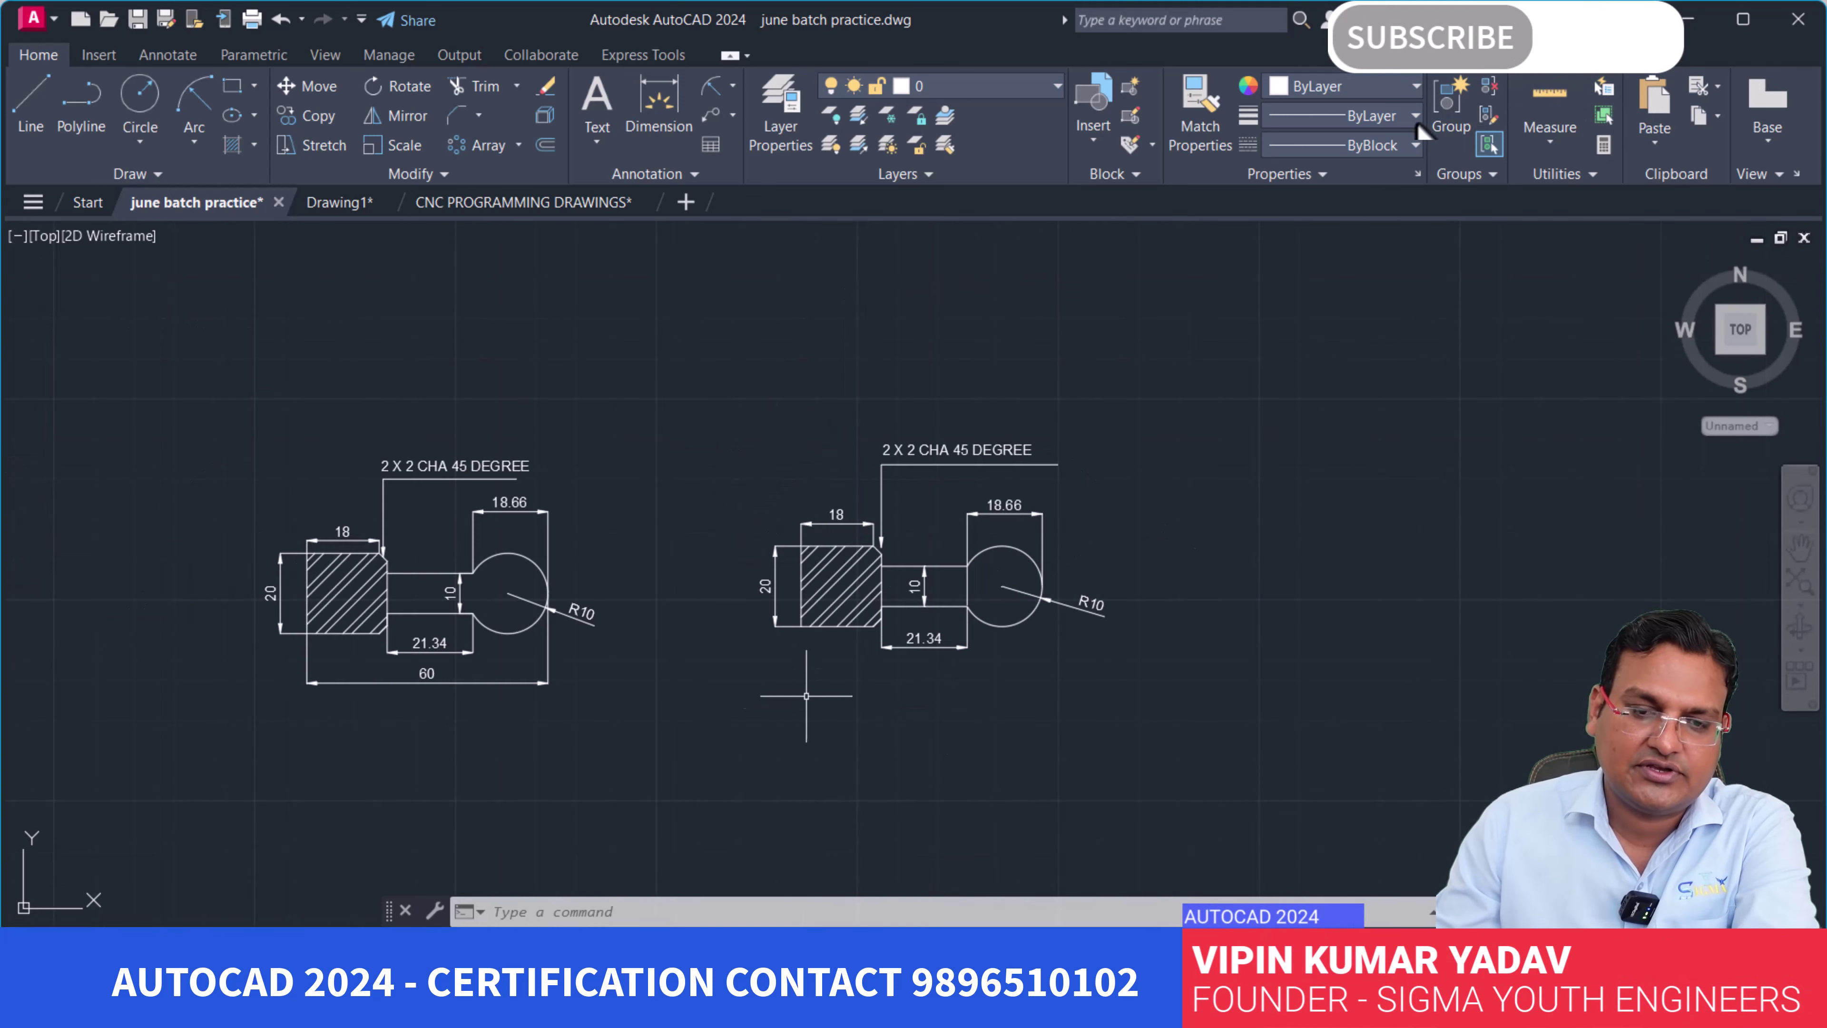
pyautogui.scroll(2, 985, 567)
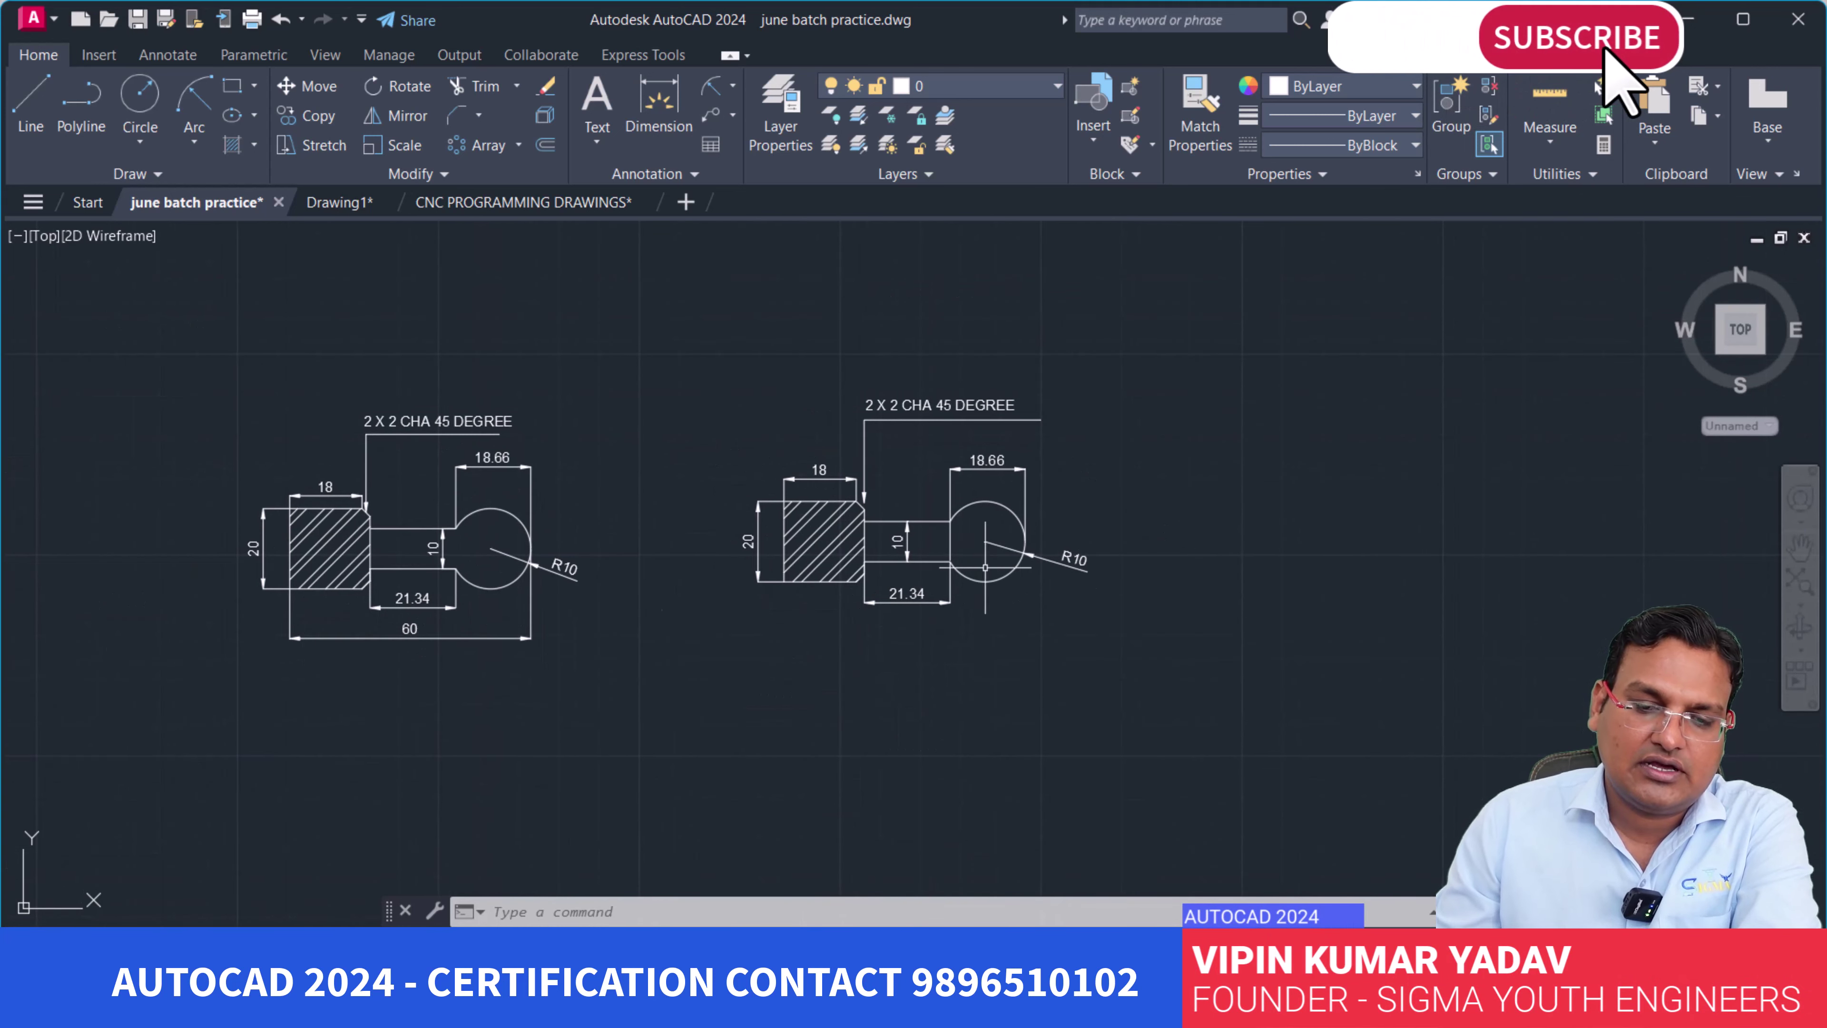
# Draw a radius-10 circle in empty space right of the reference parts.
pyautogui.click(141, 101)
pyautogui.moveTo(1112, 703); pyautogui.dragTo(1081, 656, button='middle')
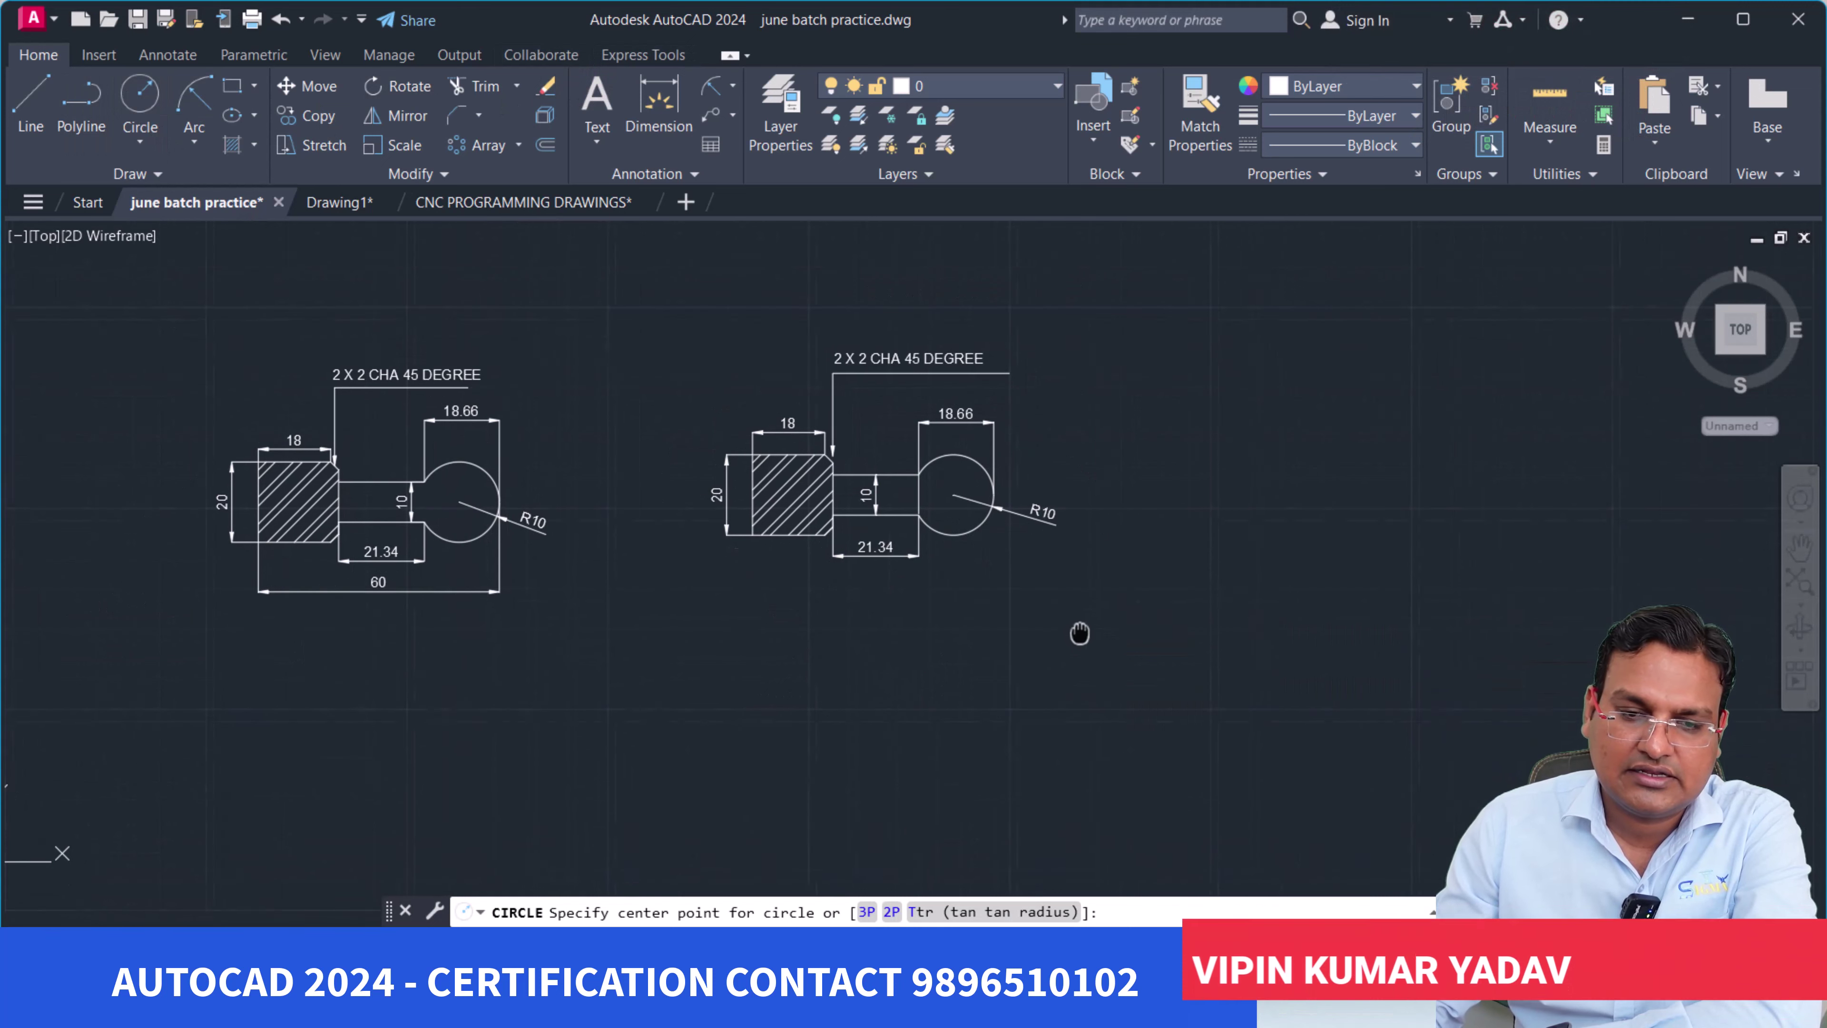
pyautogui.click(1279, 692)
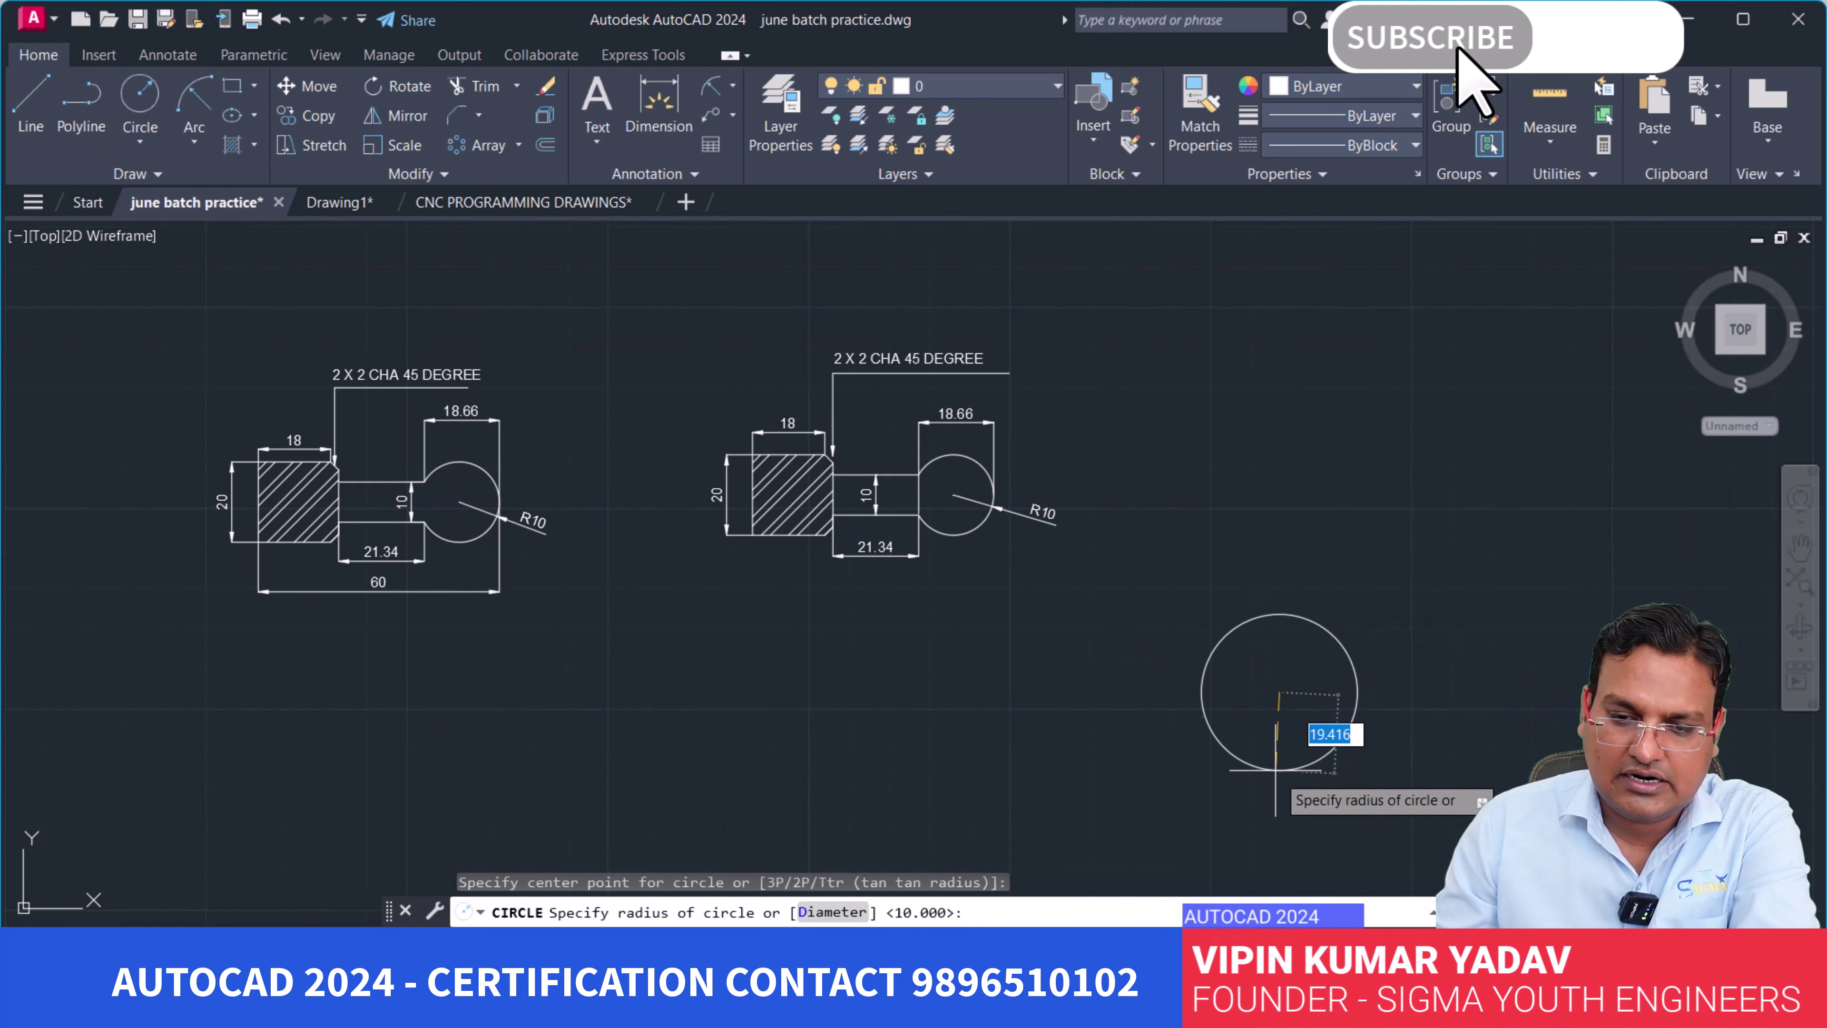
pyautogui.write('10')
pyautogui.press('Return')
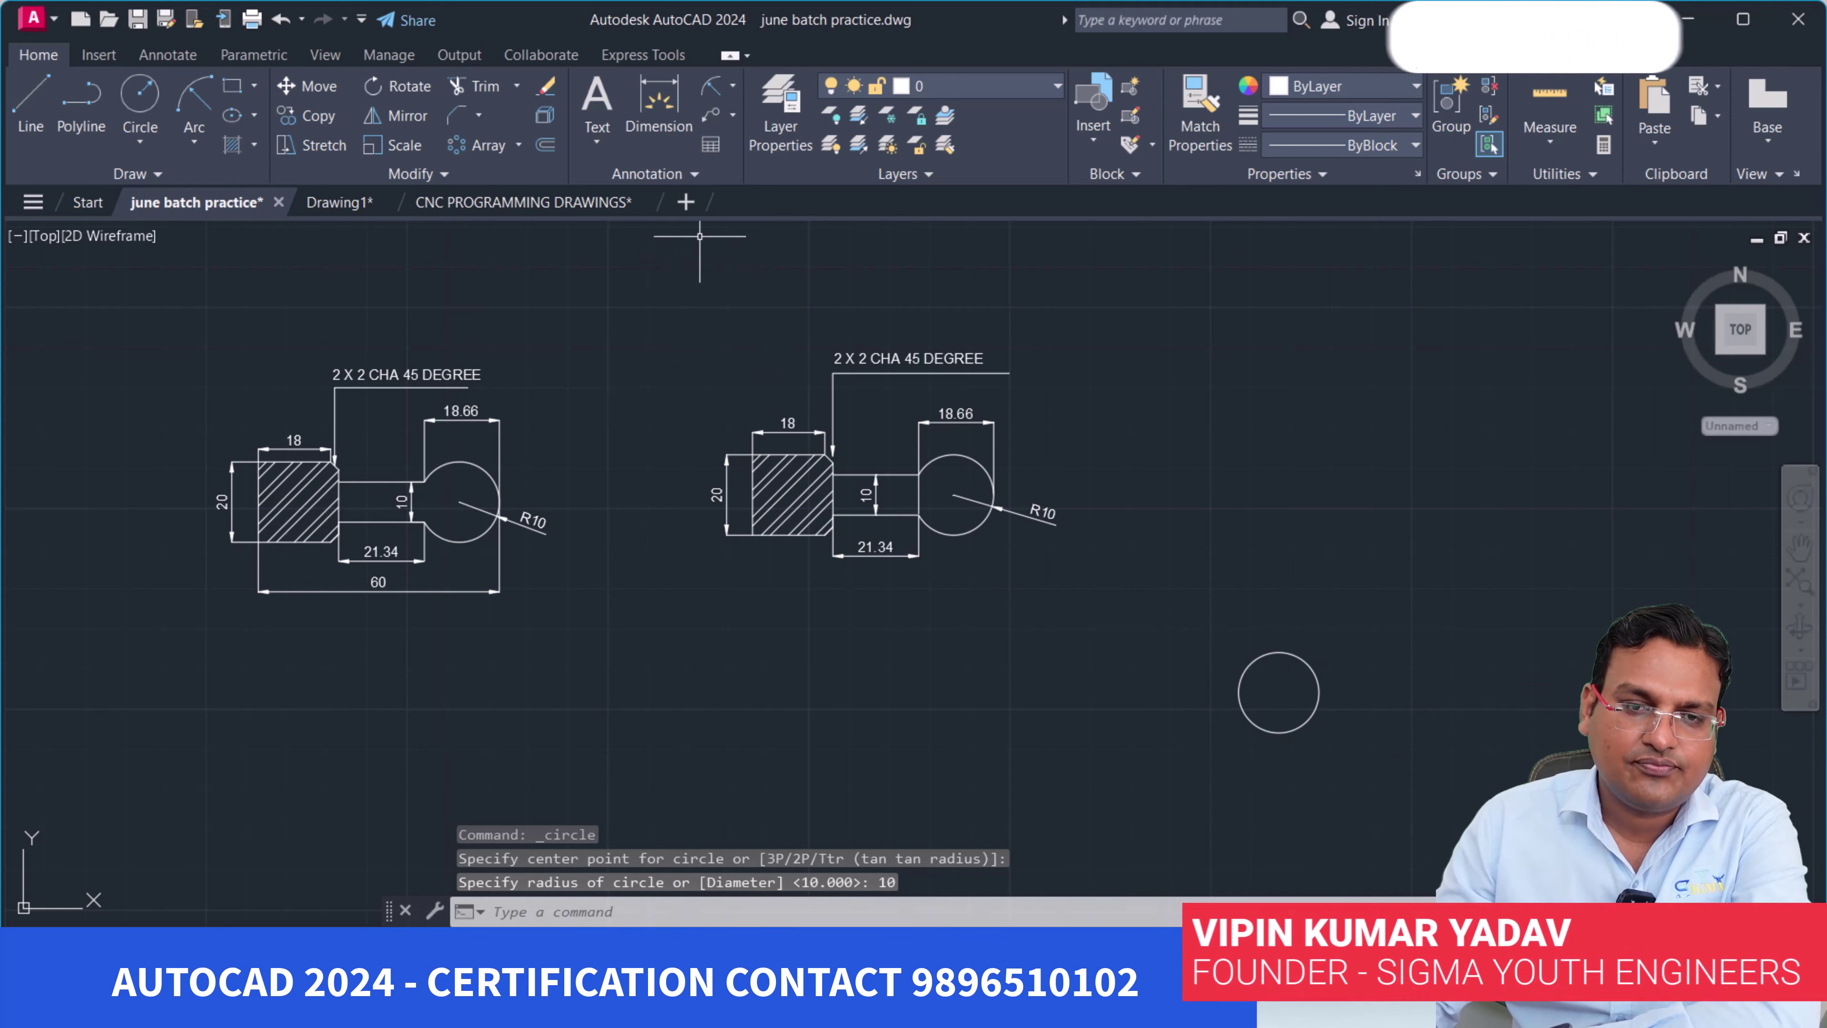
# Draw a vertical line rising from the circle's right quadrant.
pyautogui.click(42, 85)
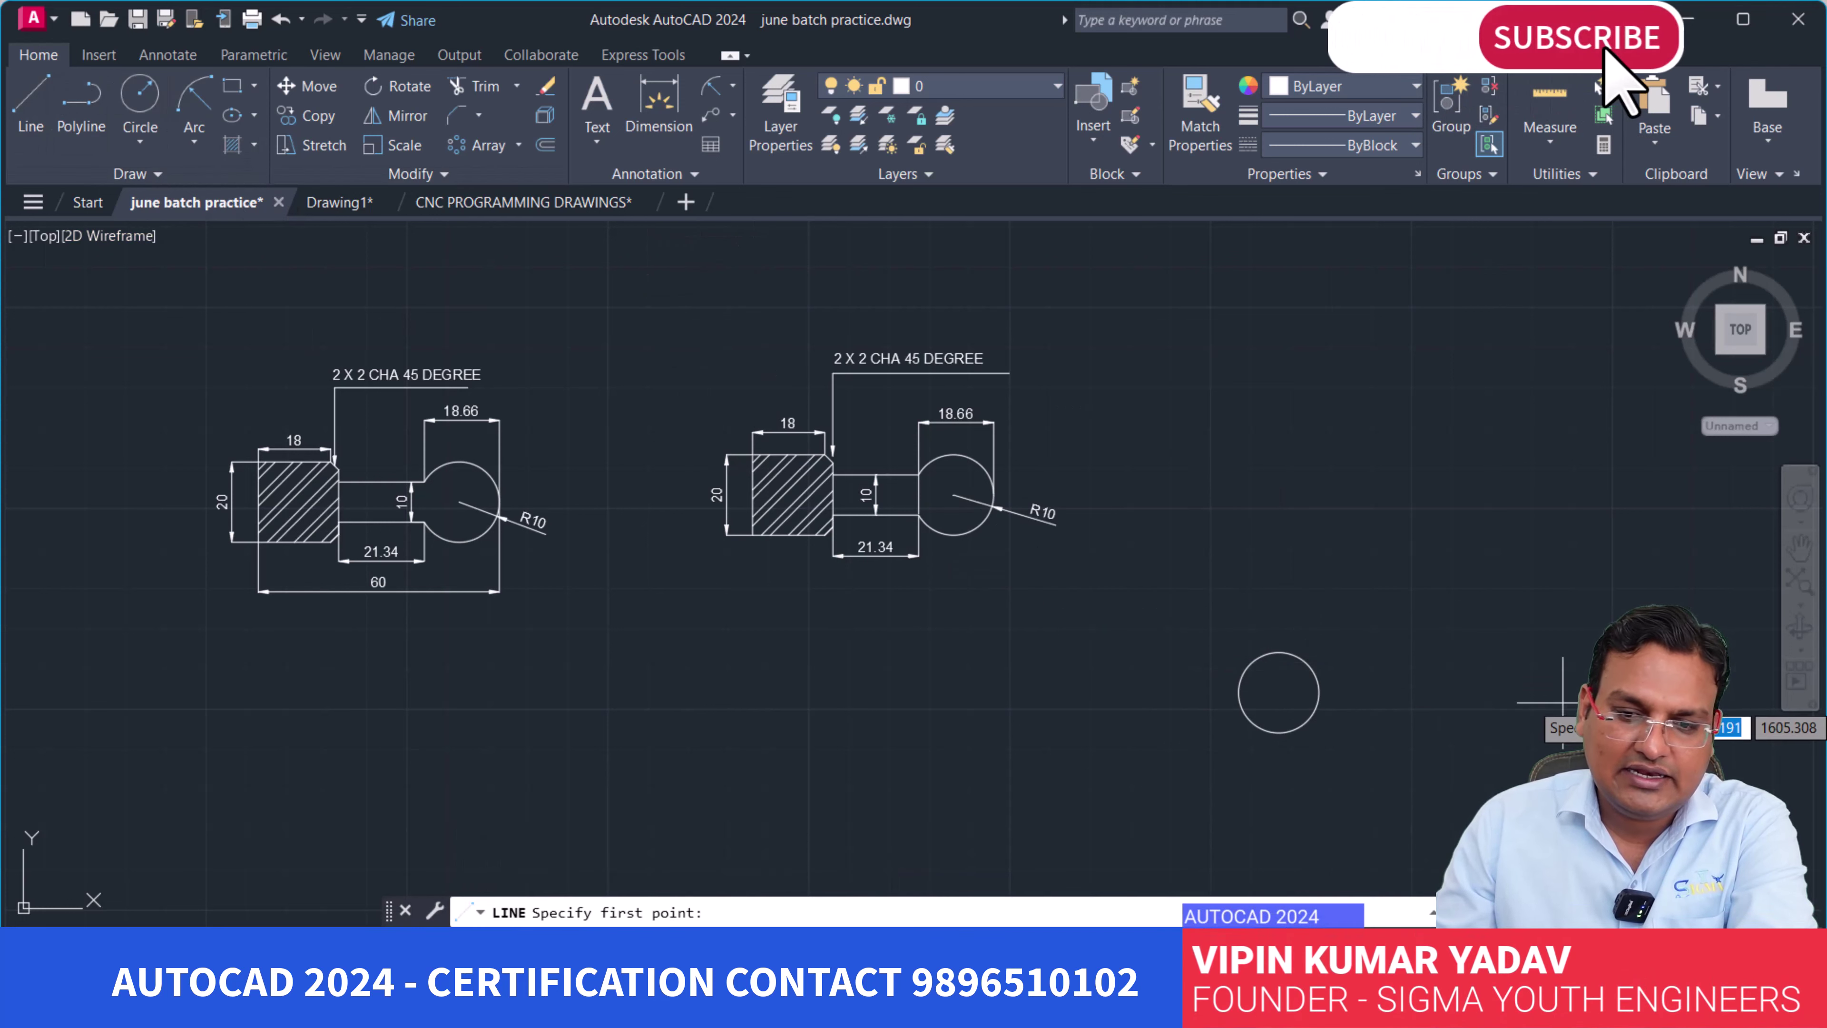
pyautogui.click(1318, 691)
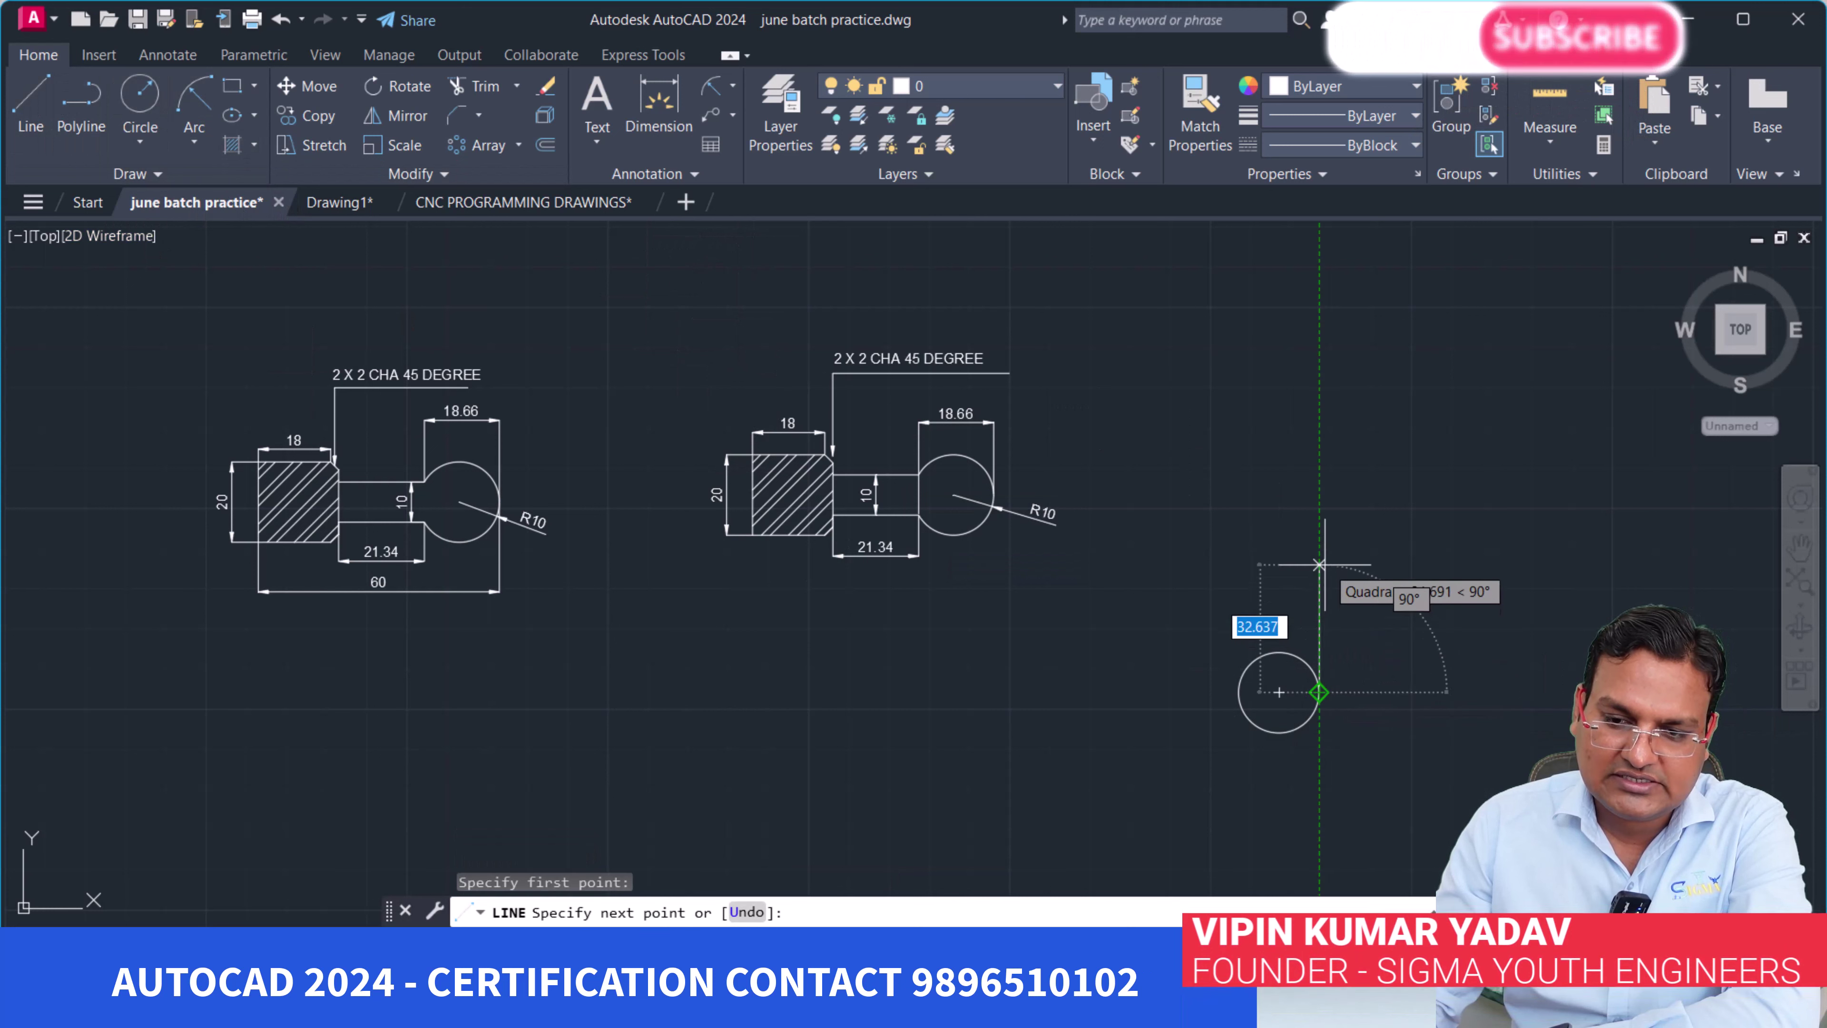
pyautogui.click(1318, 556)
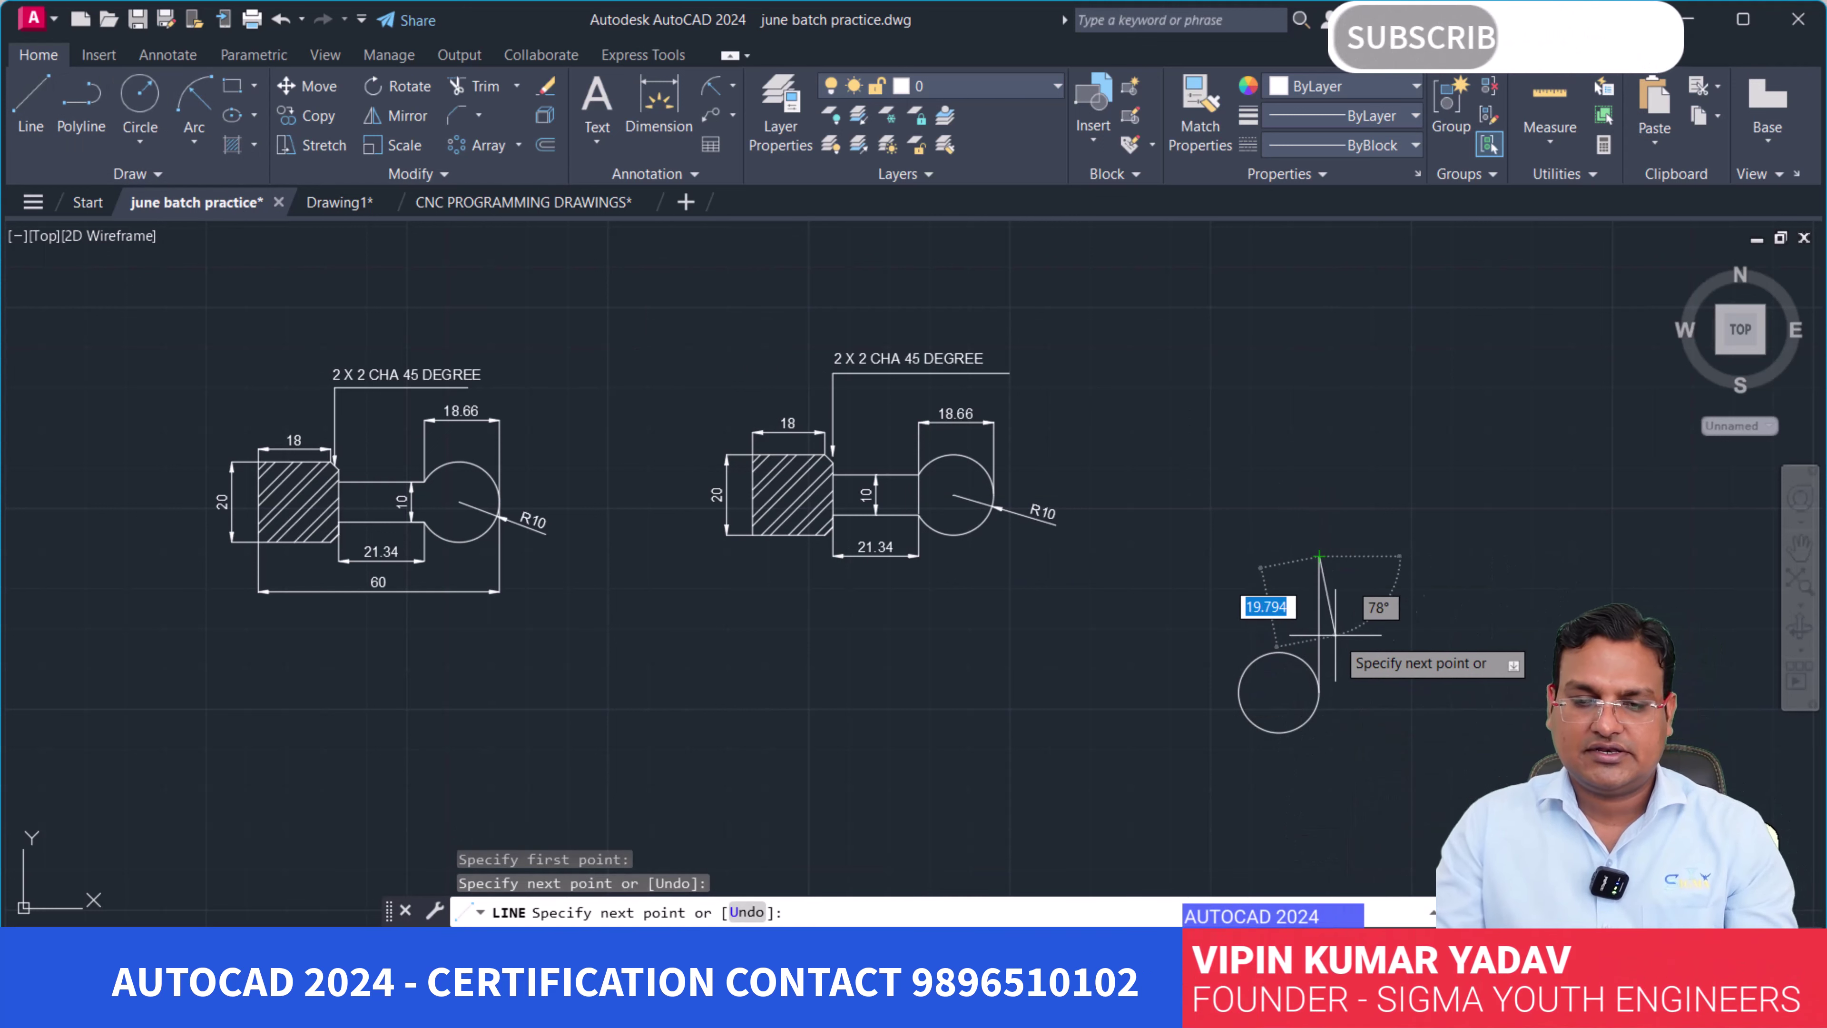
pyautogui.press('Escape')
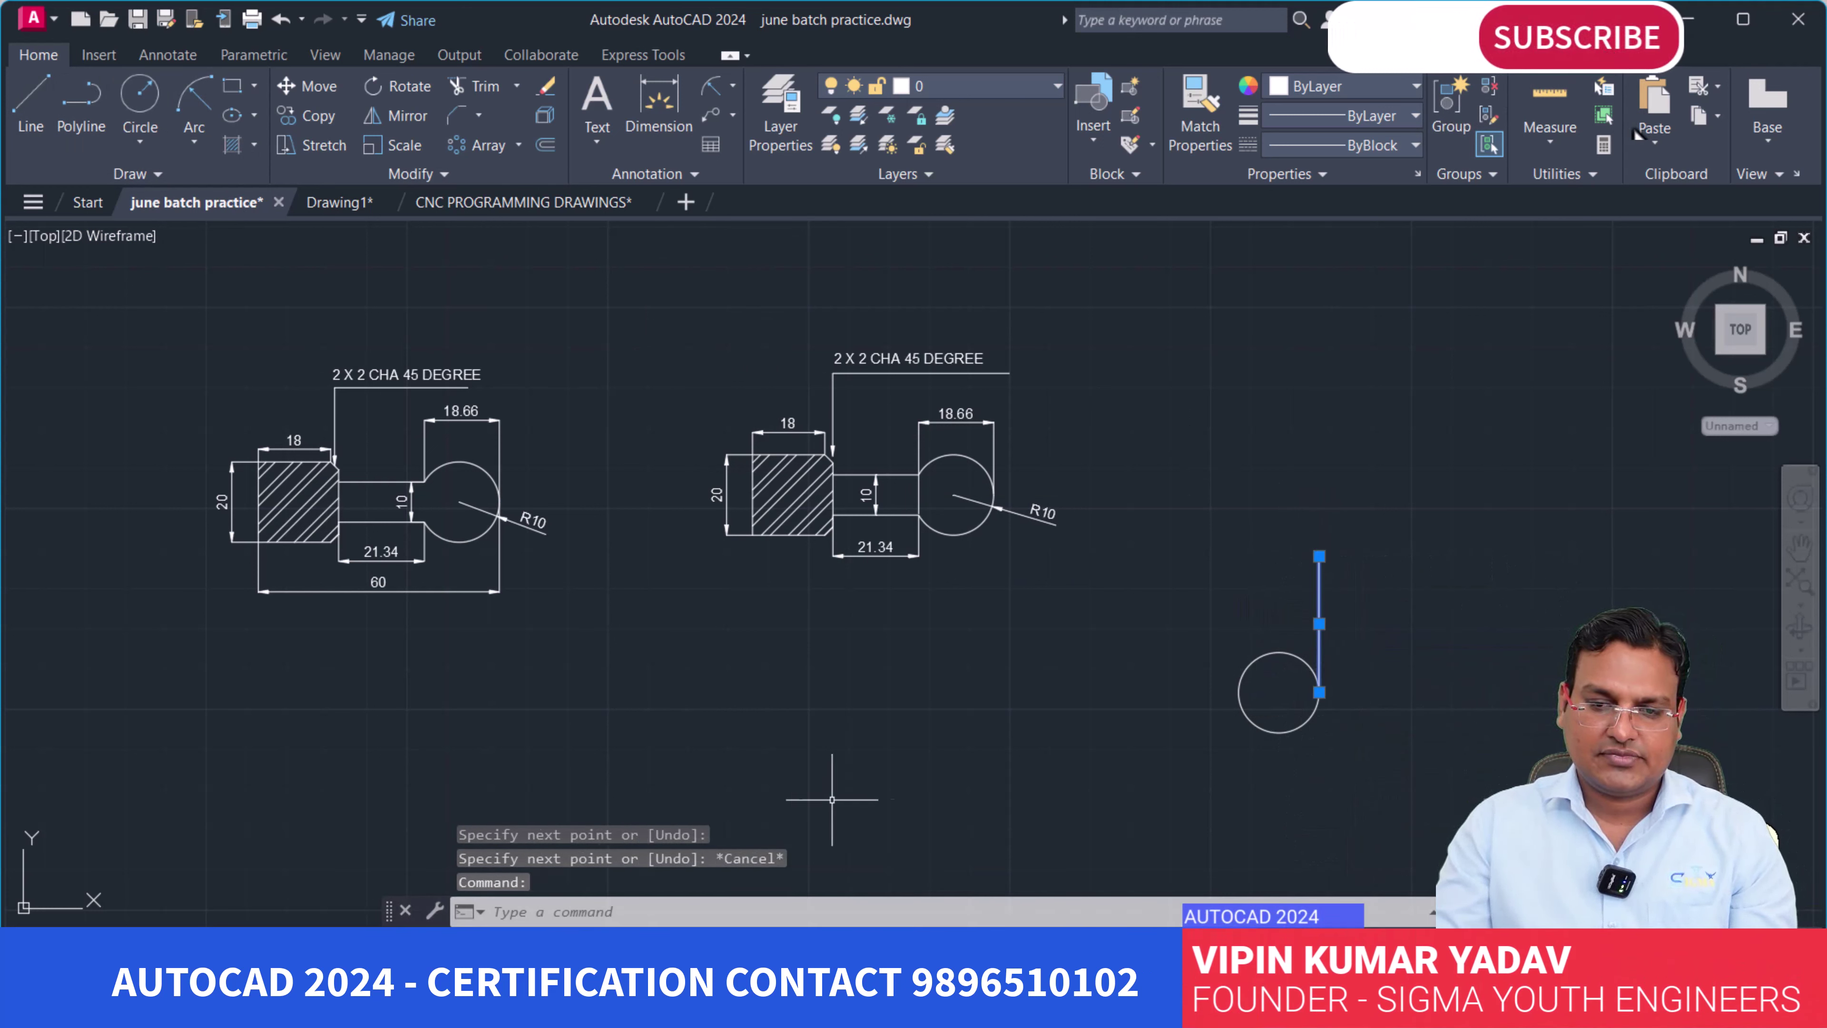
# Offset the vertical line 18.66 units to the left.
pyautogui.write('o')
pyautogui.press('Return')
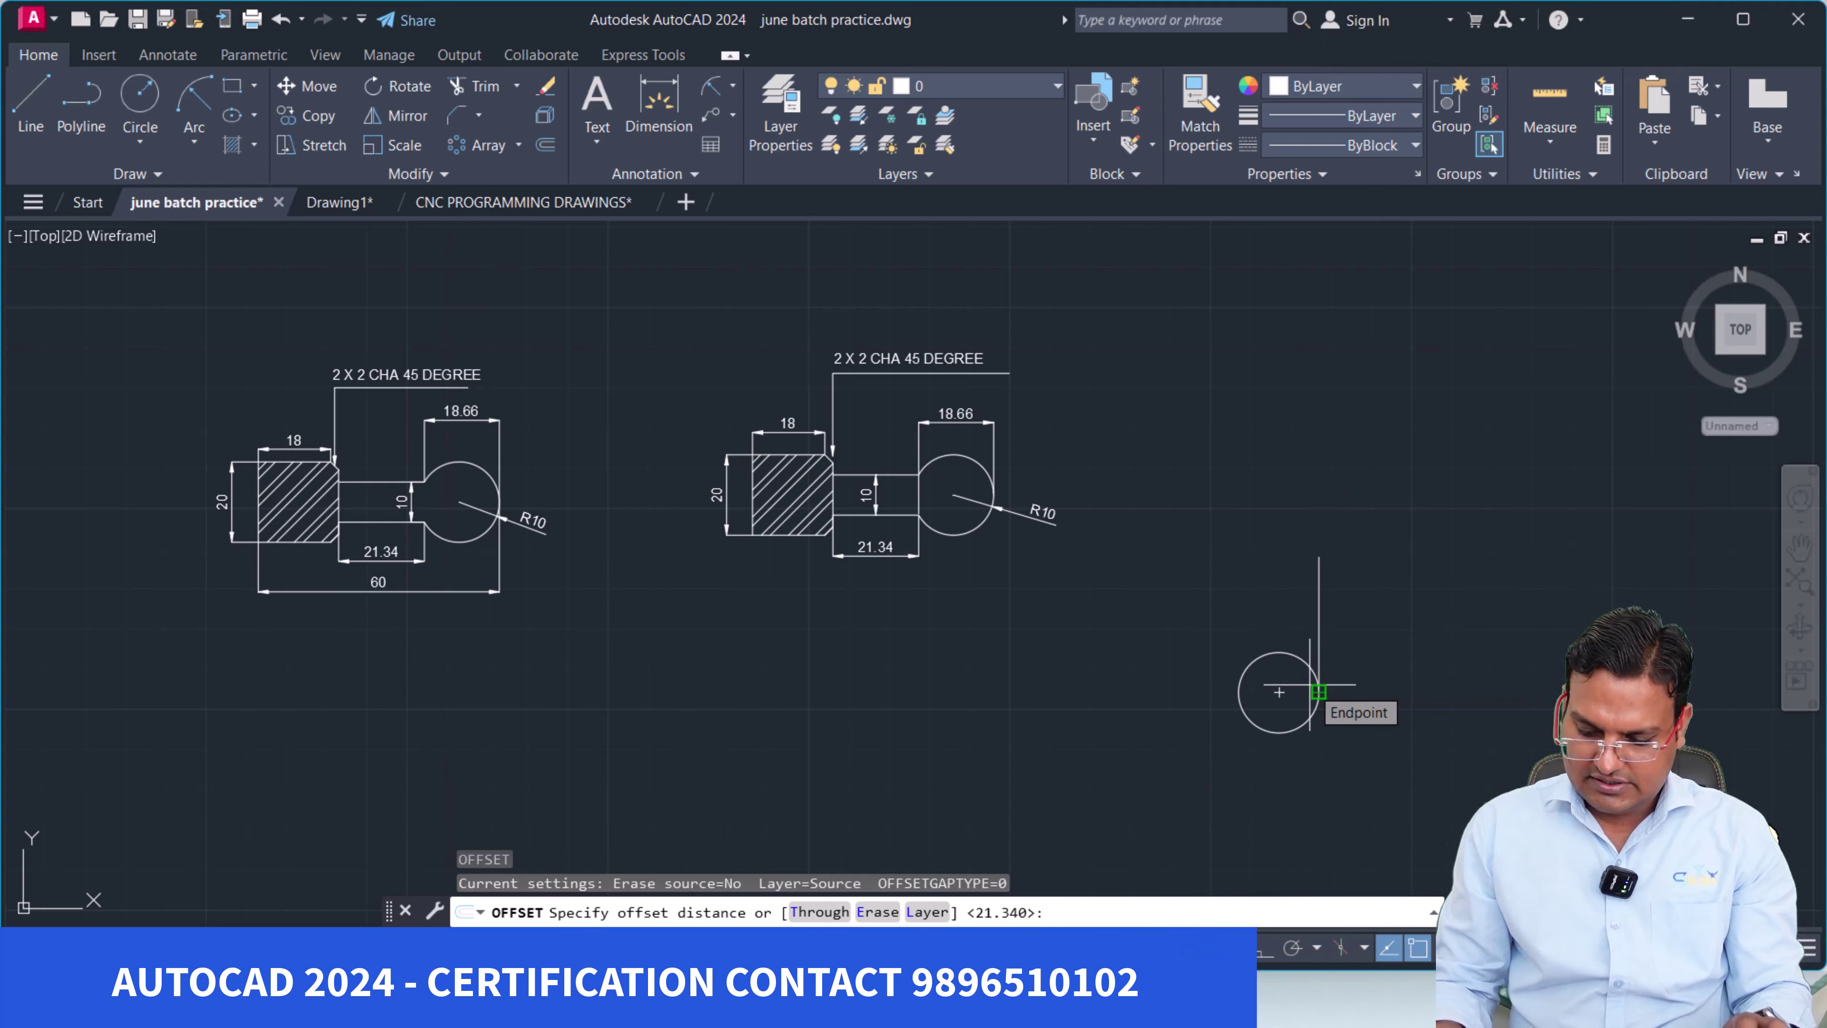
pyautogui.write('18.66')
pyautogui.press('Return')
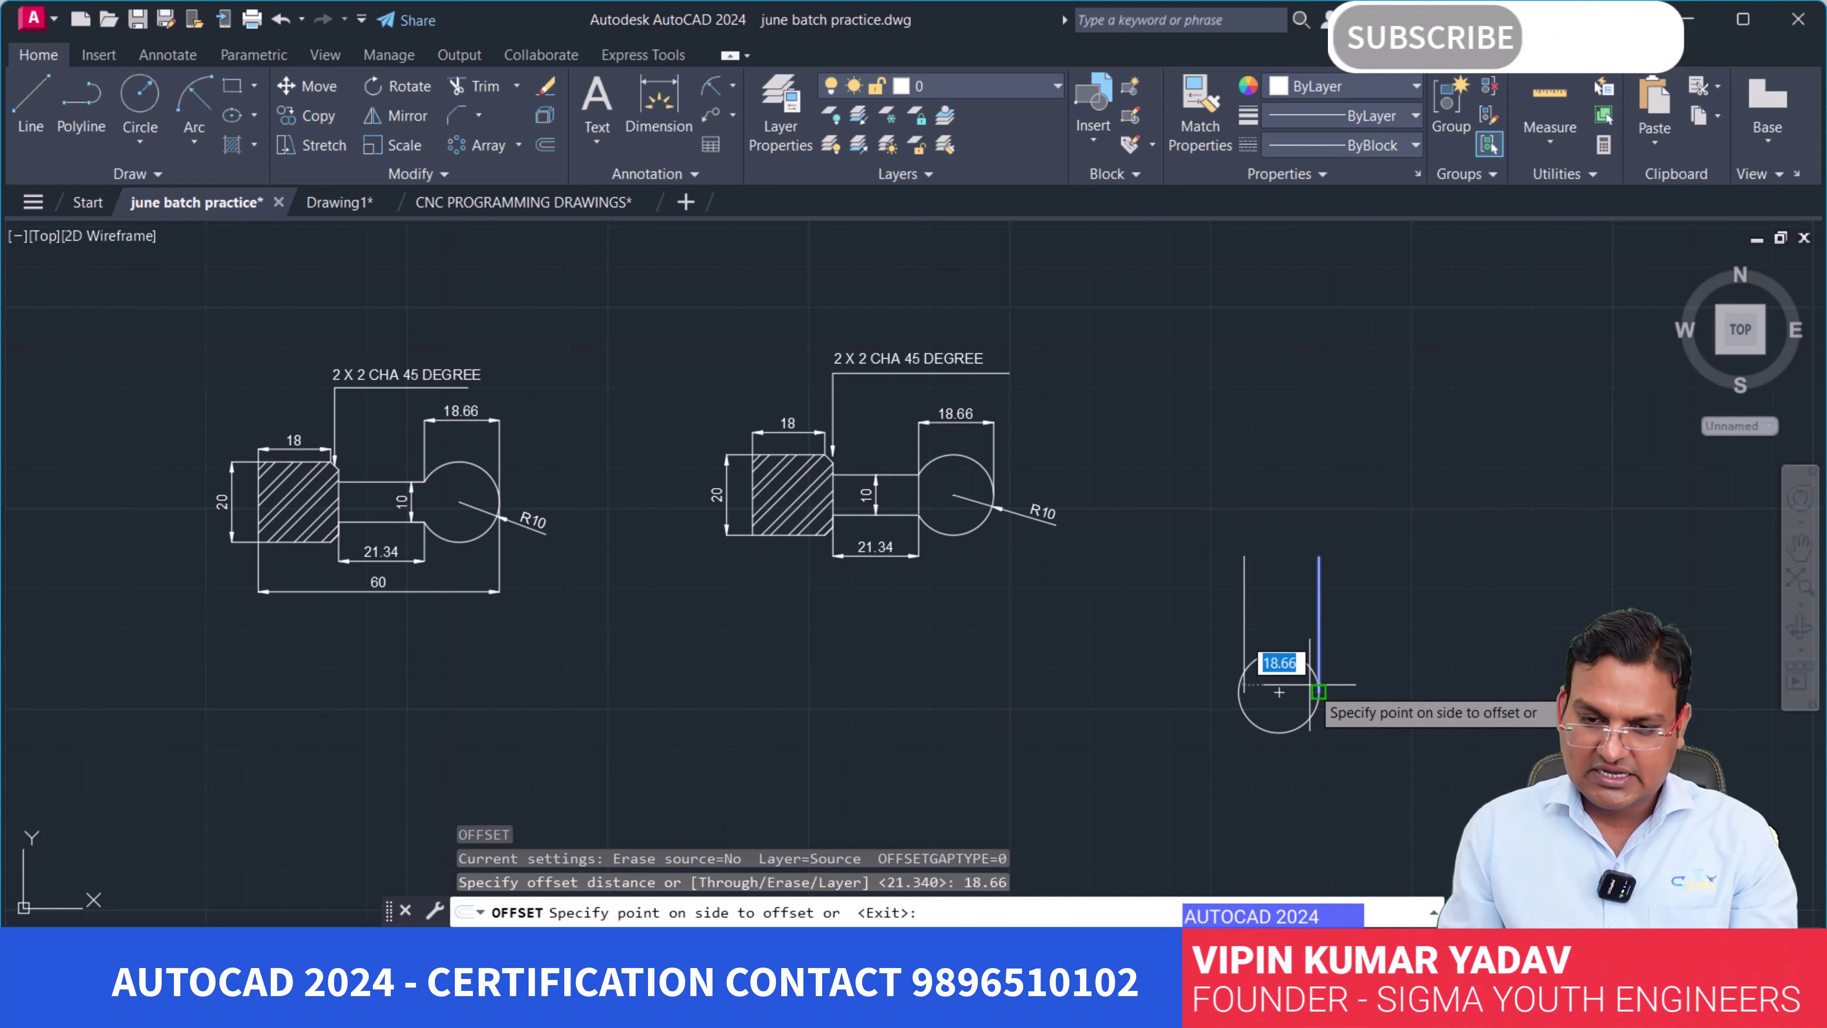
pyautogui.click(1280, 692)
pyautogui.press('Return')
pyautogui.scroll(4, 1266, 668)
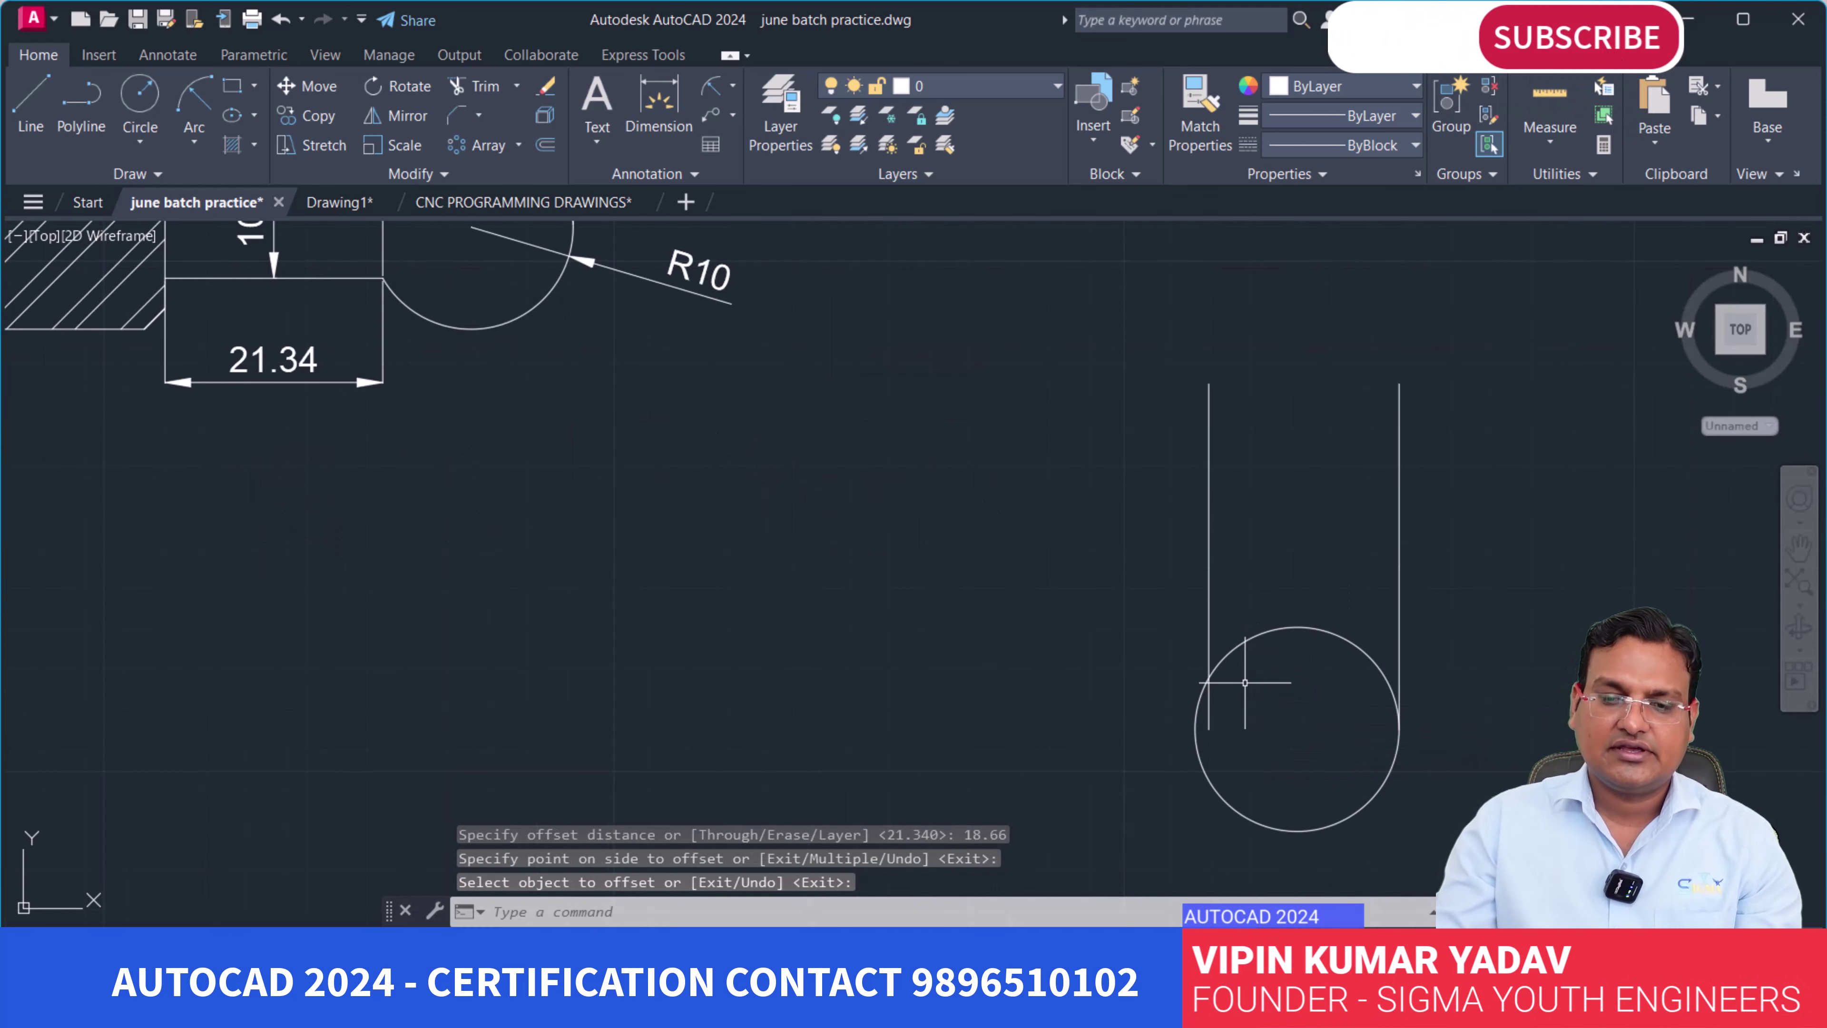
pyautogui.scroll(-2, 1130, 728)
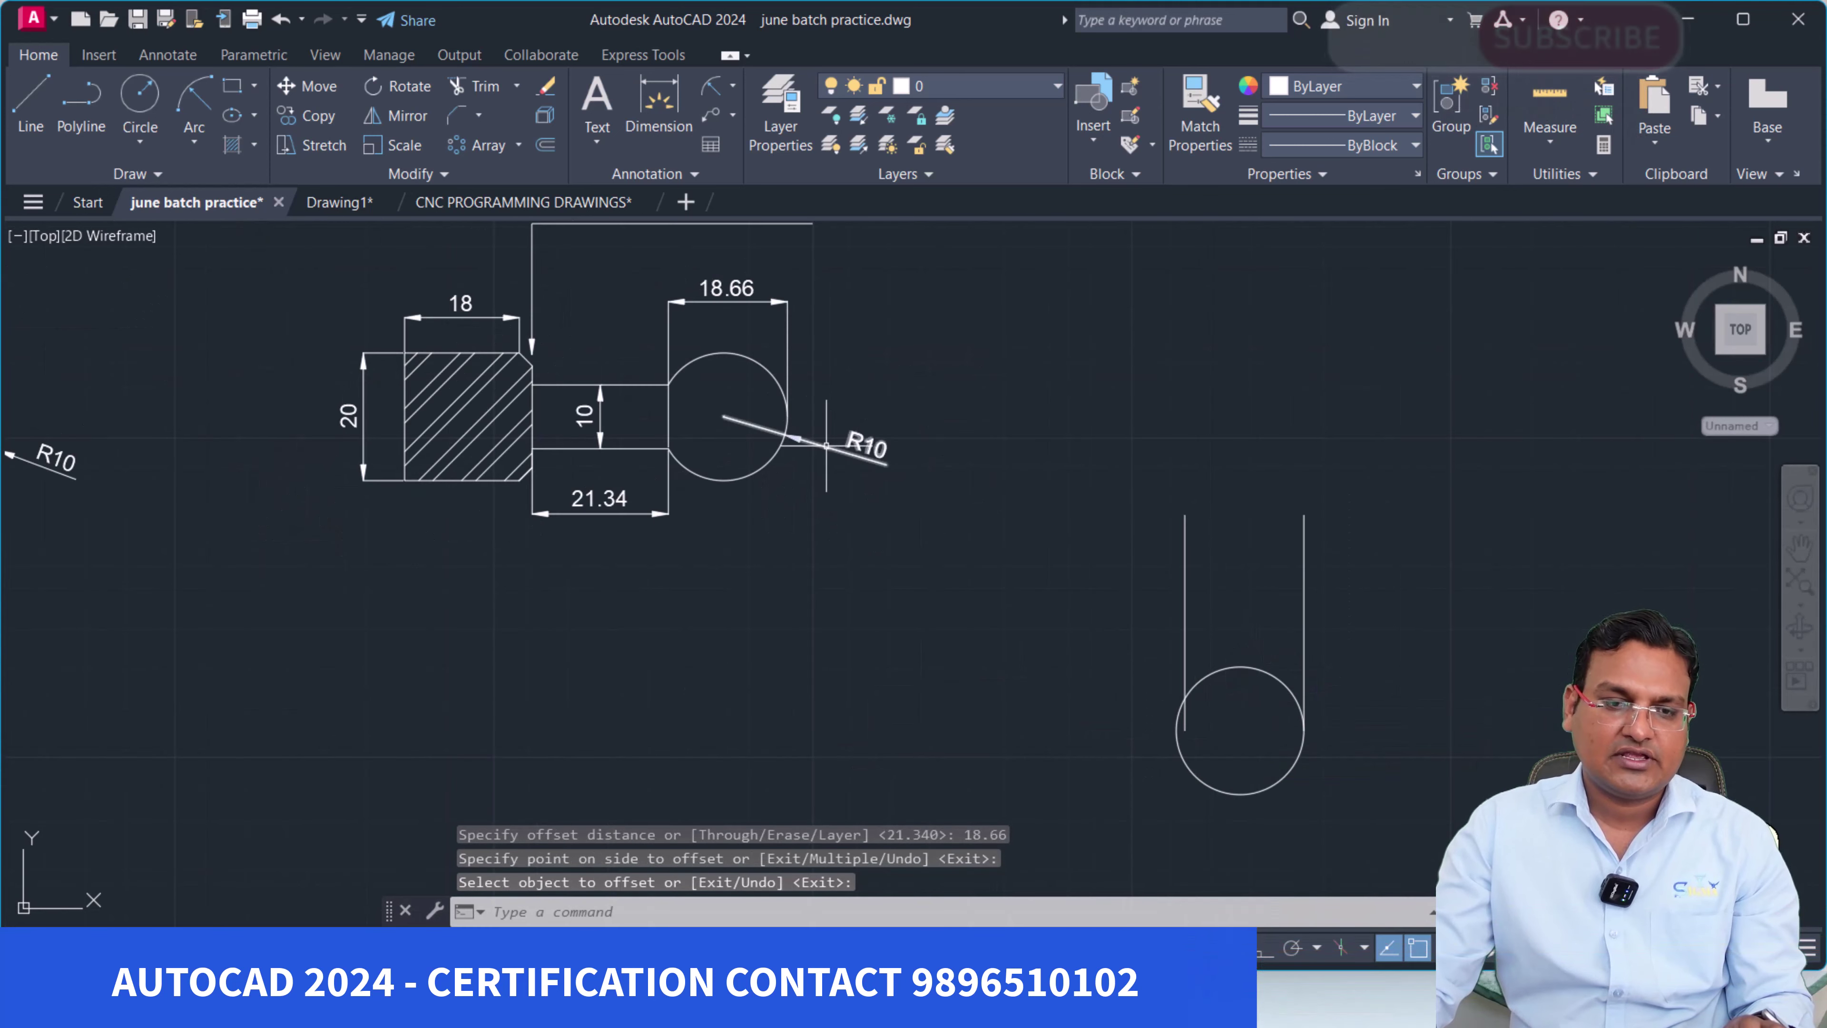
# With ortho on, draw the stepped outline from the circle: segments 21.34, 5, 20 and 10.
pyautogui.click(43, 90)
pyautogui.scroll(4, 1223, 739)
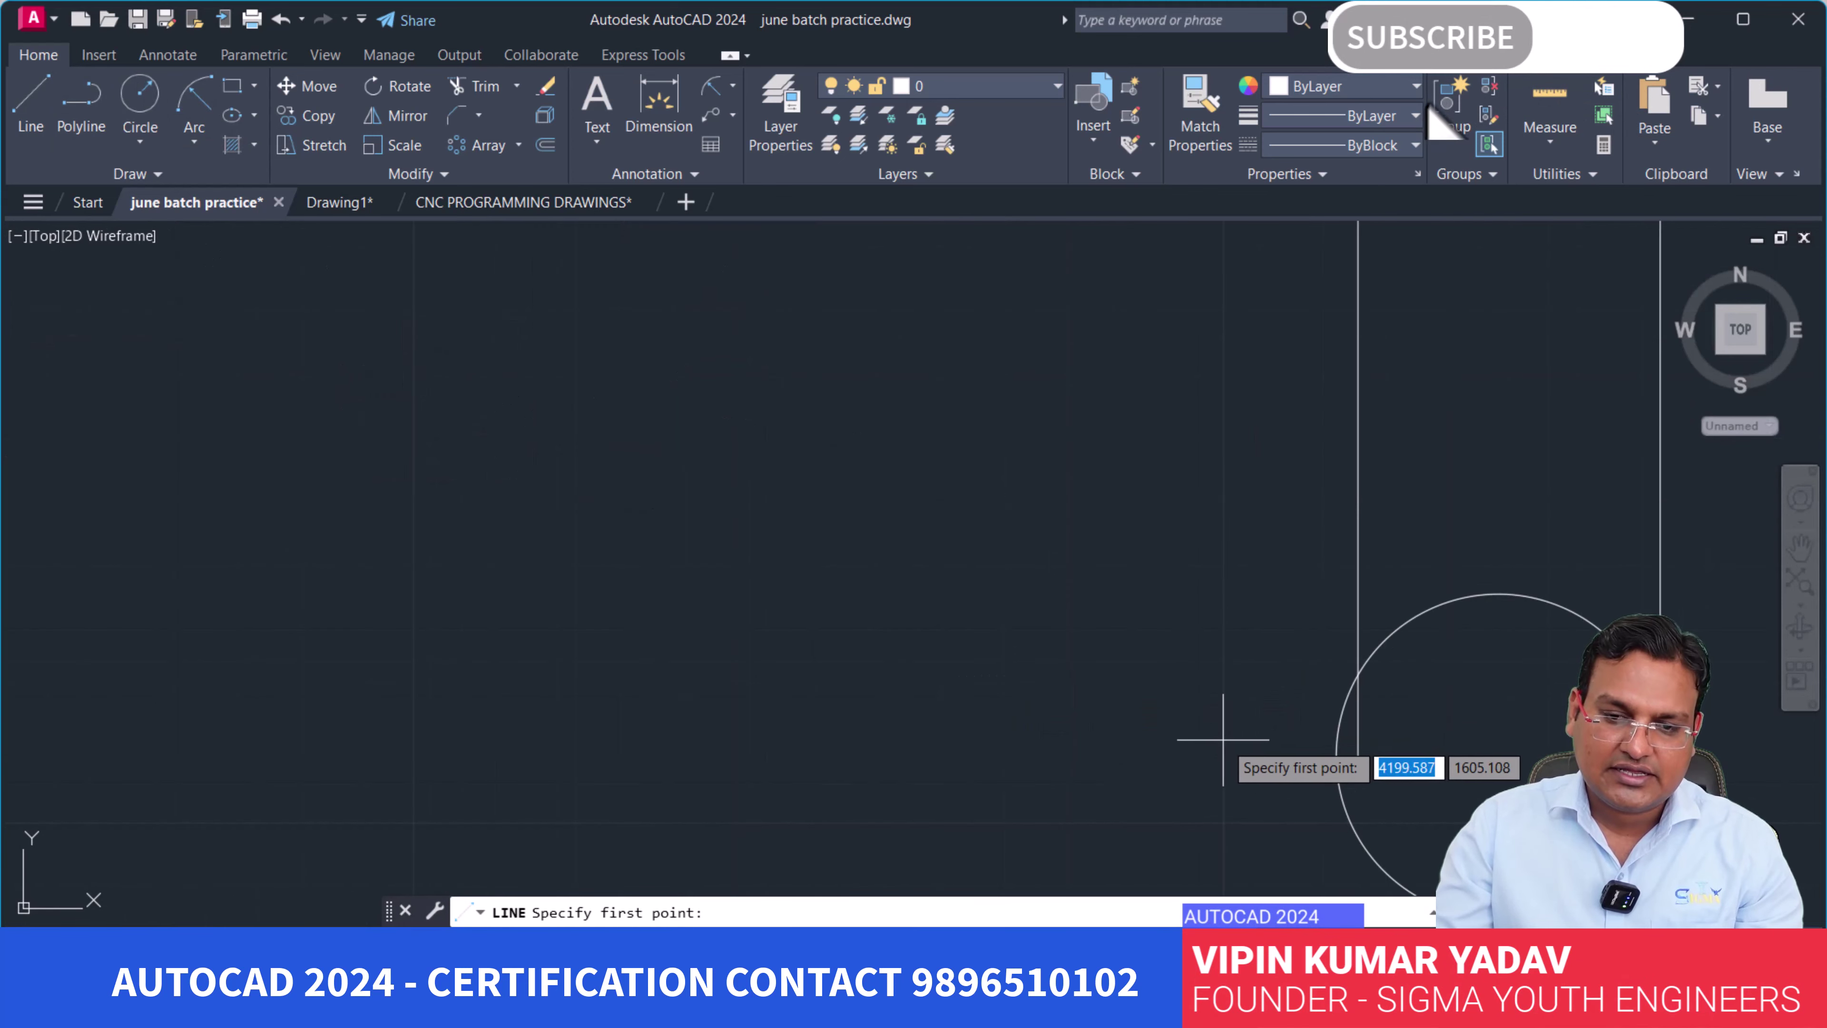
pyautogui.click(1357, 673)
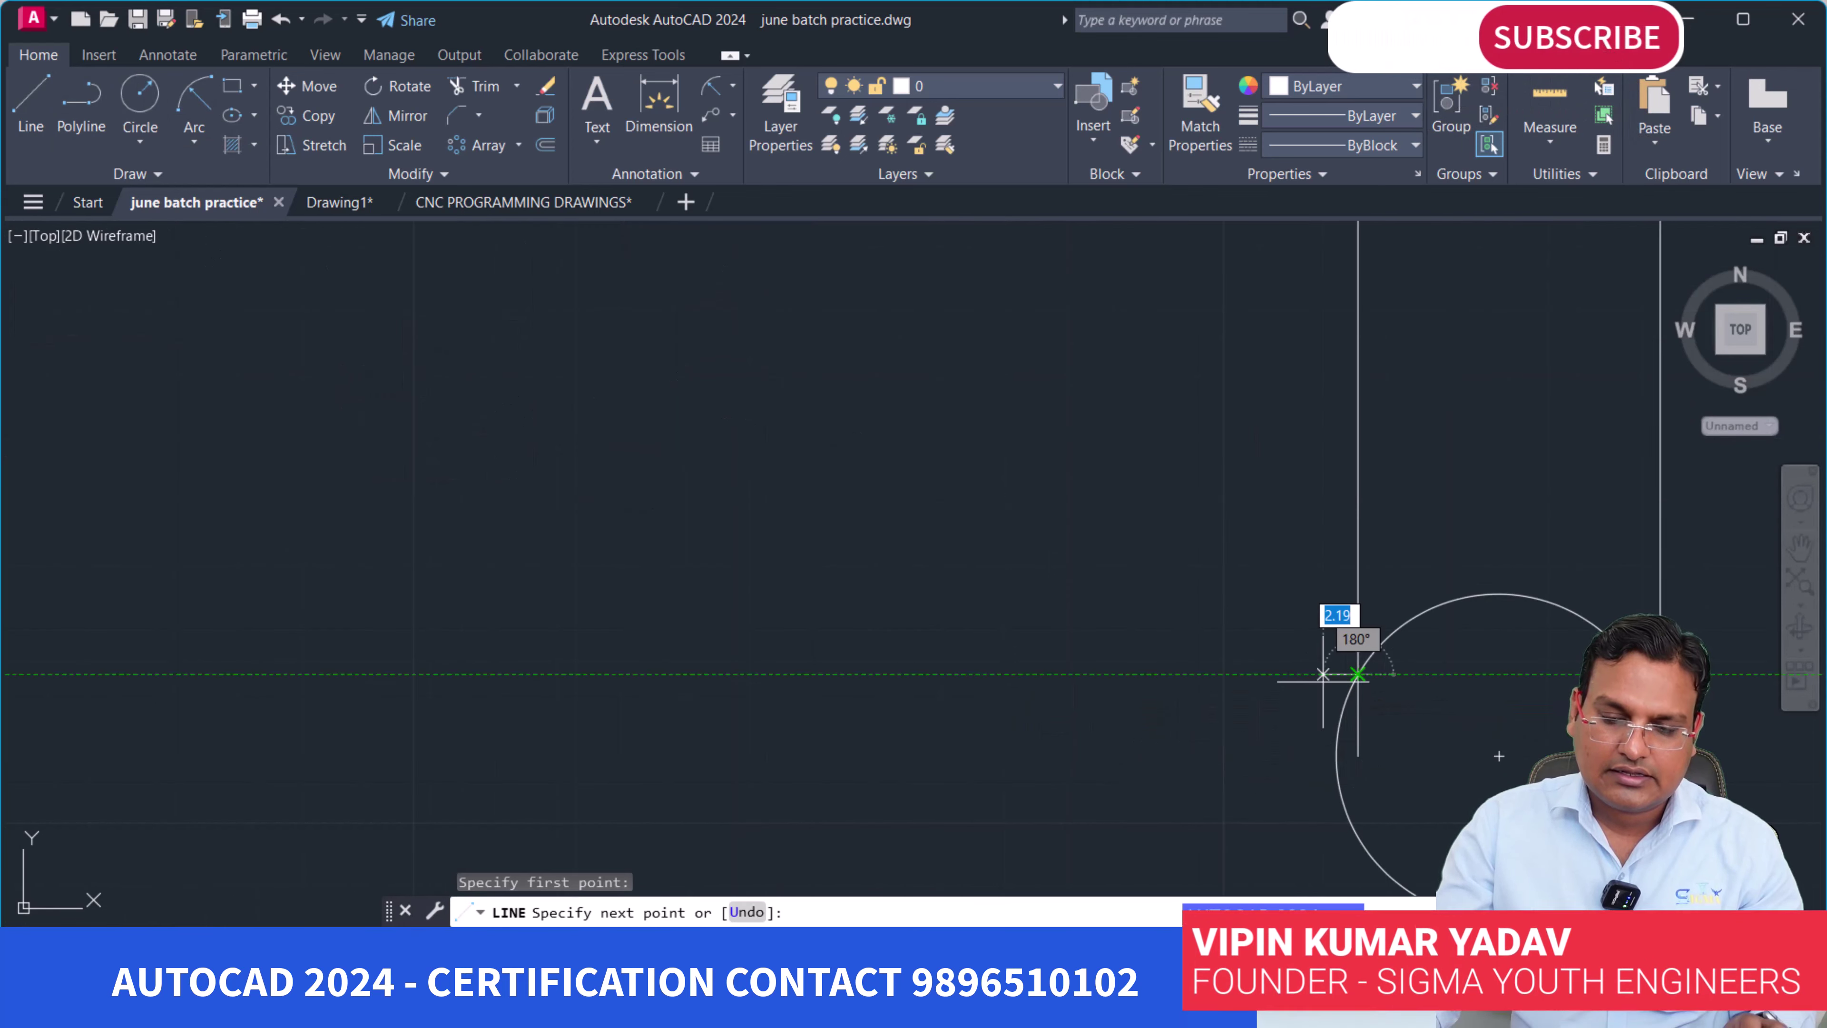
pyautogui.scroll(-4, 827, 736)
pyautogui.press('F8')
pyautogui.write('21')
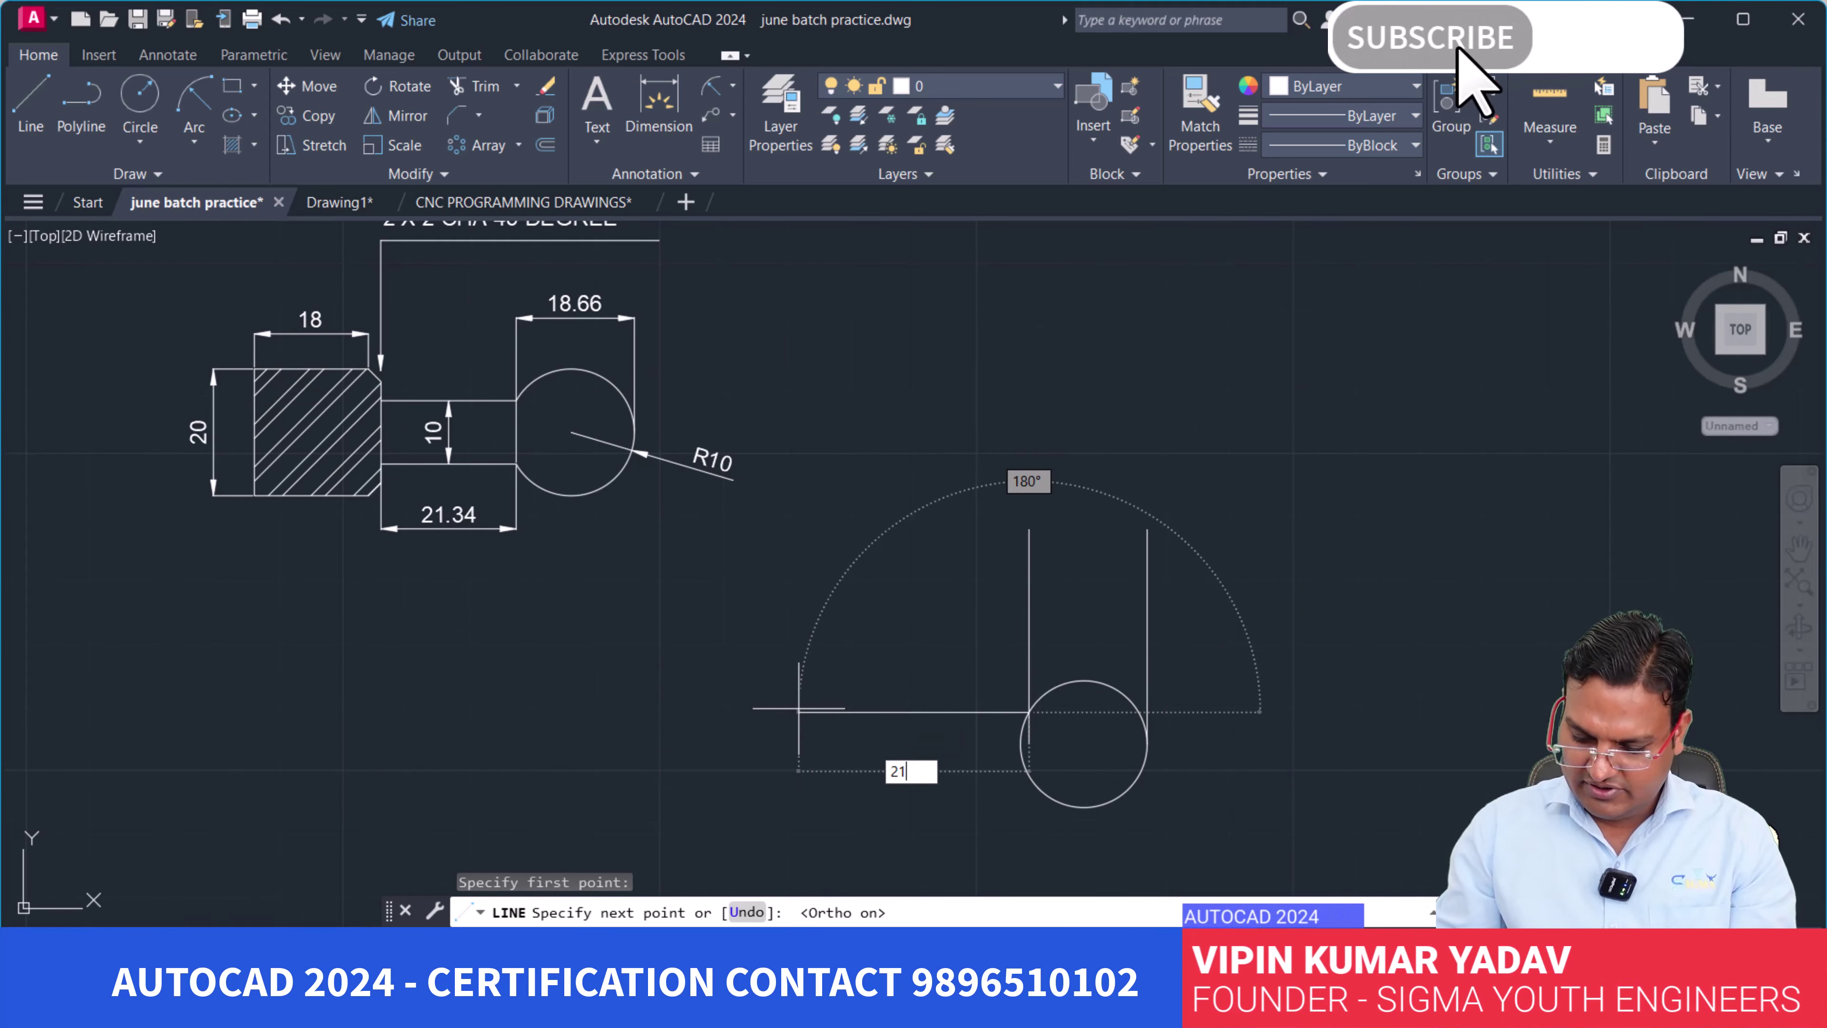
pyautogui.write('.34')
pyautogui.press('Return')
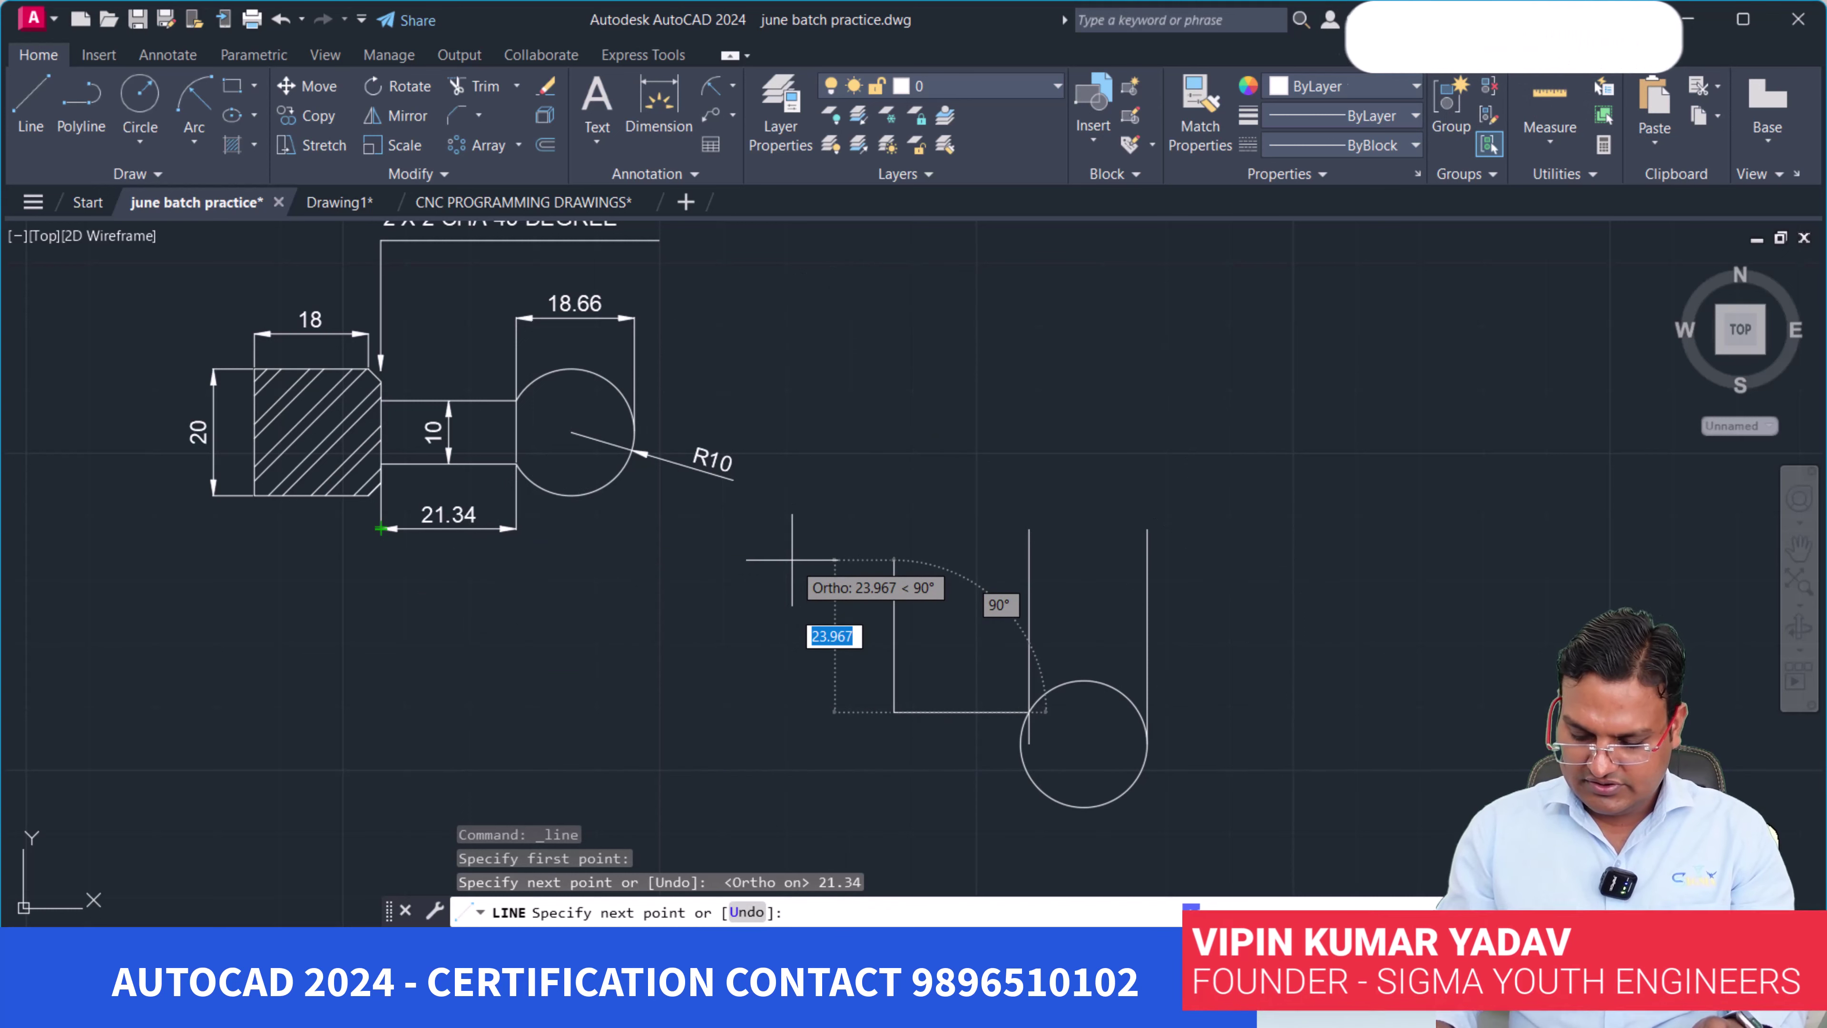
pyautogui.write('5')
pyautogui.press('Return')
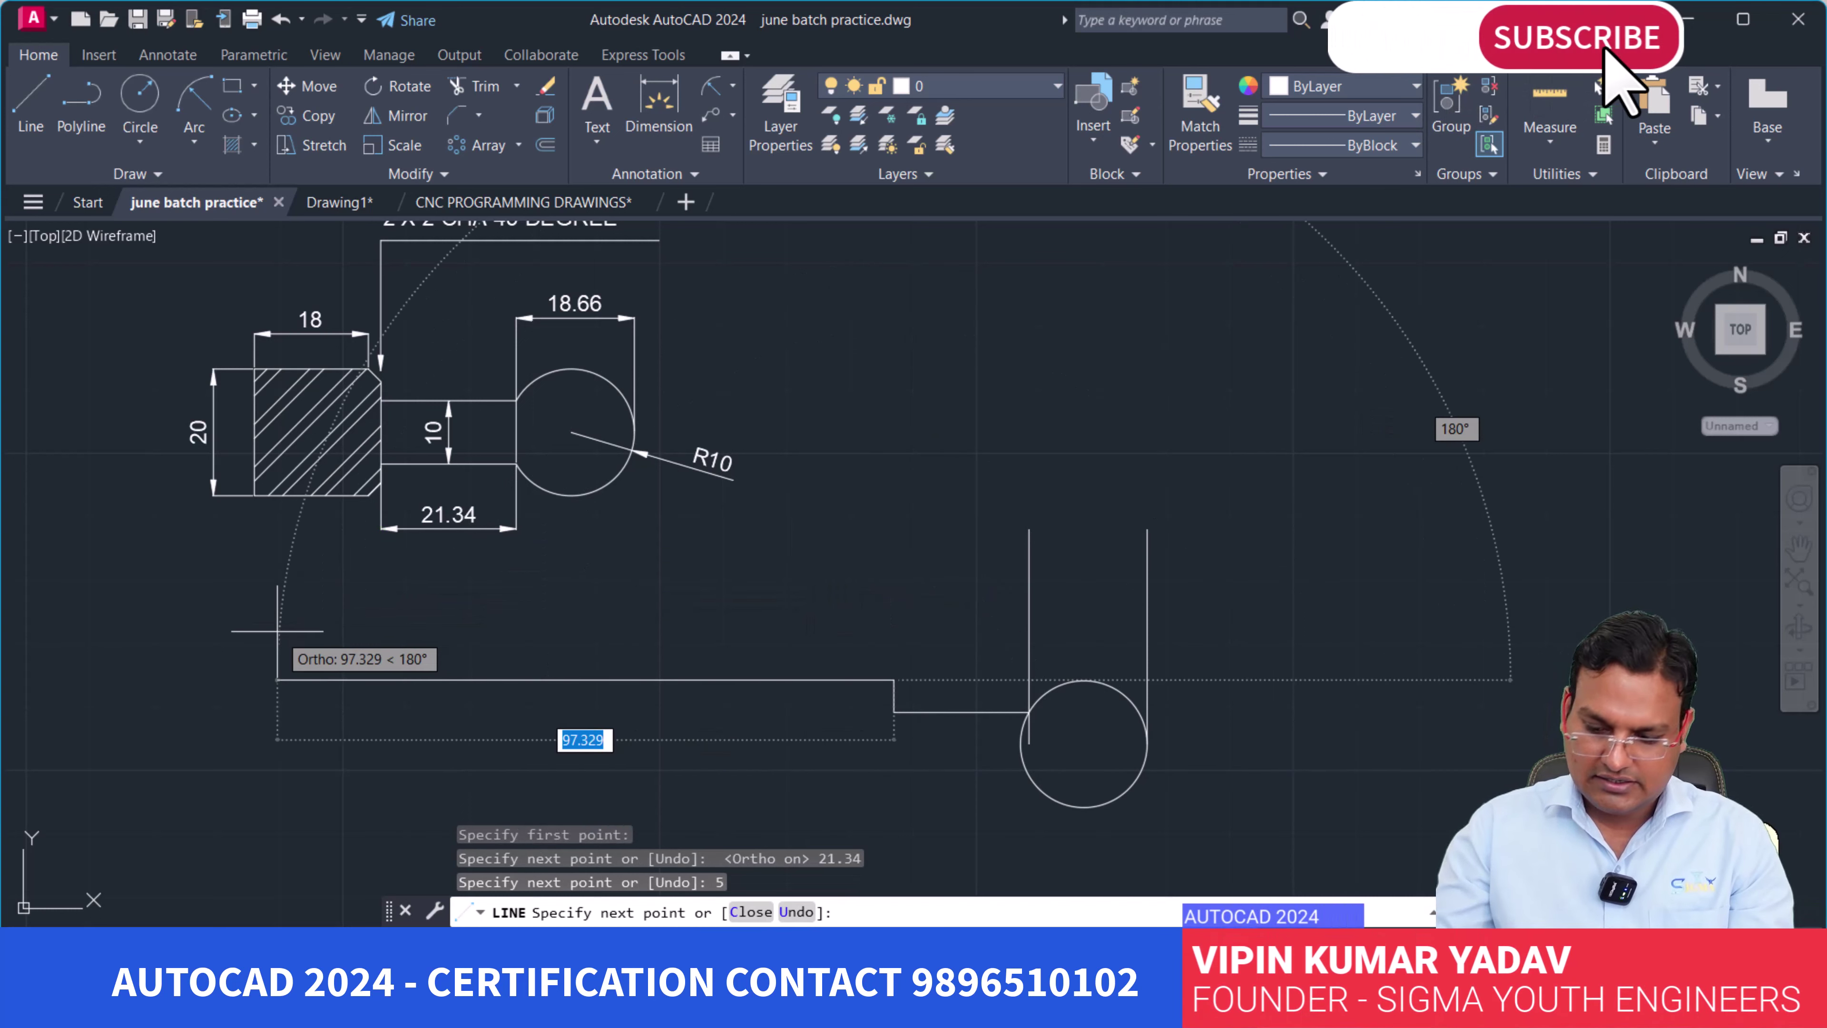
pyautogui.write('20')
pyautogui.press('Return')
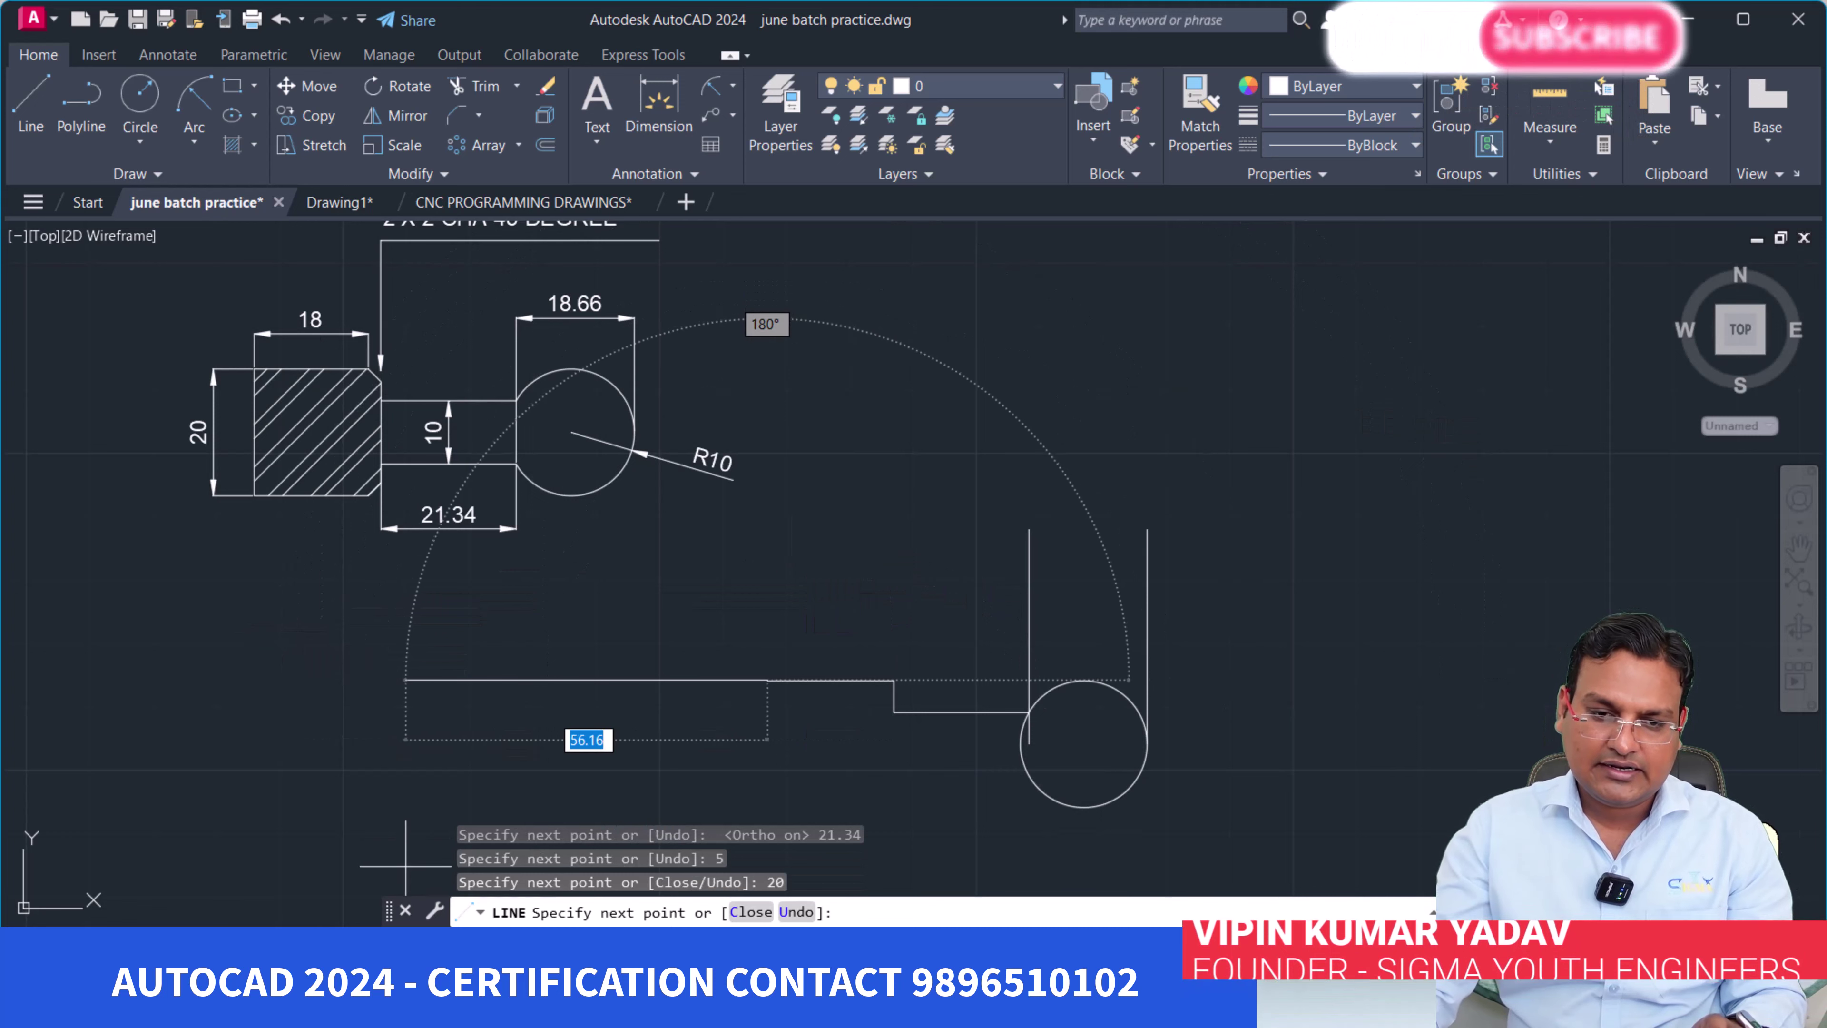
pyautogui.moveTo(871, 842); pyautogui.dragTo(855, 664, button='middle')
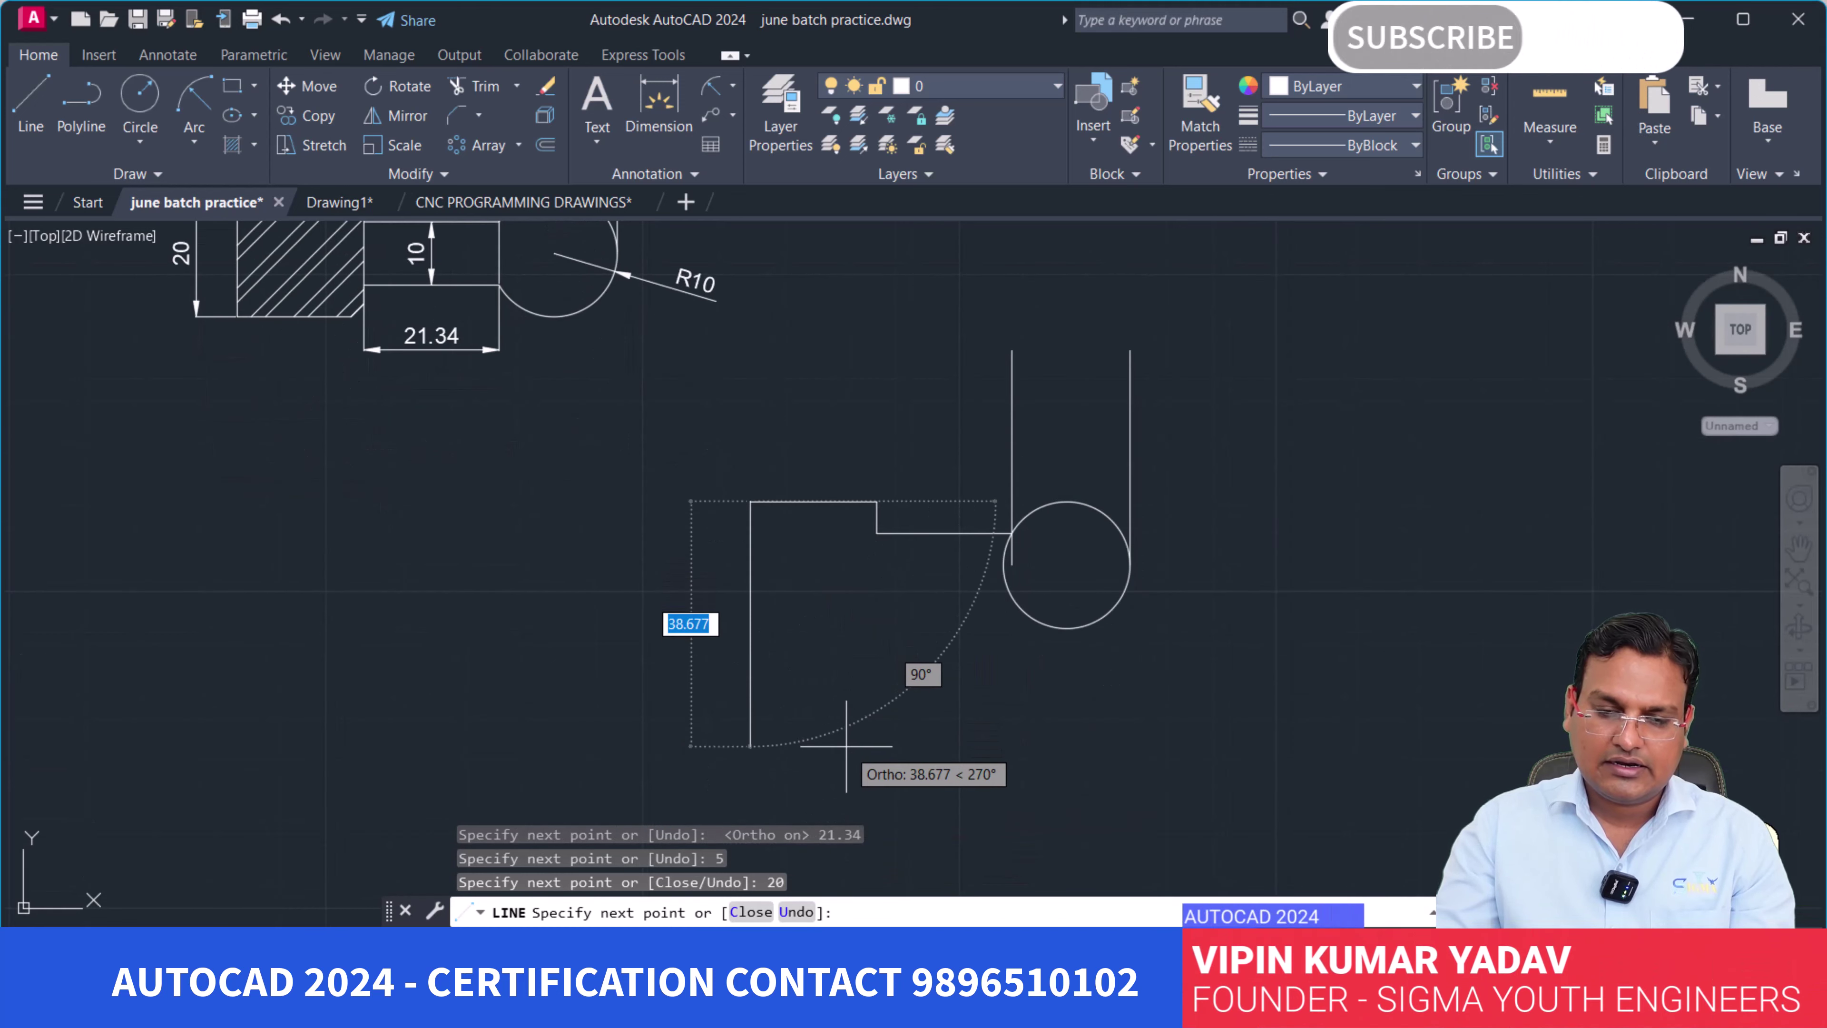
pyautogui.write('10')
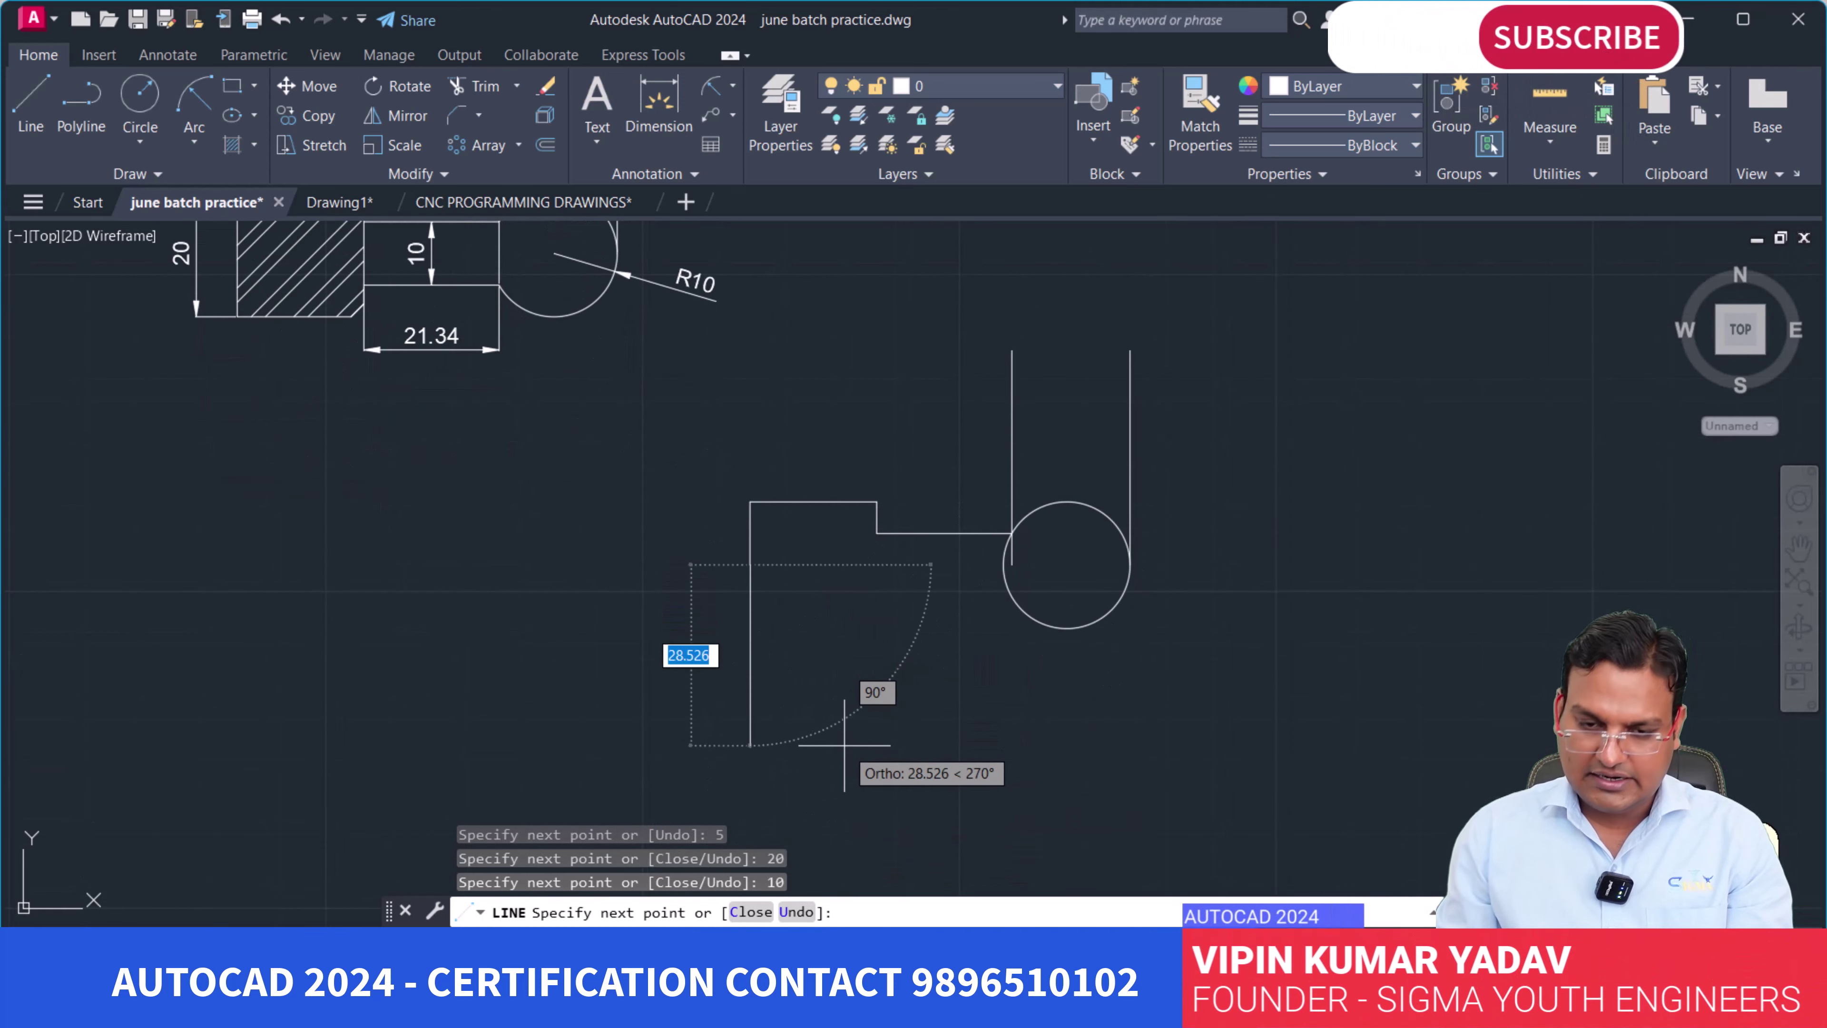
pyautogui.press('Return')
# Mirror the stepped outline about the circle's horizontal centre axis, keeping the original.
pyautogui.click(674, 455)
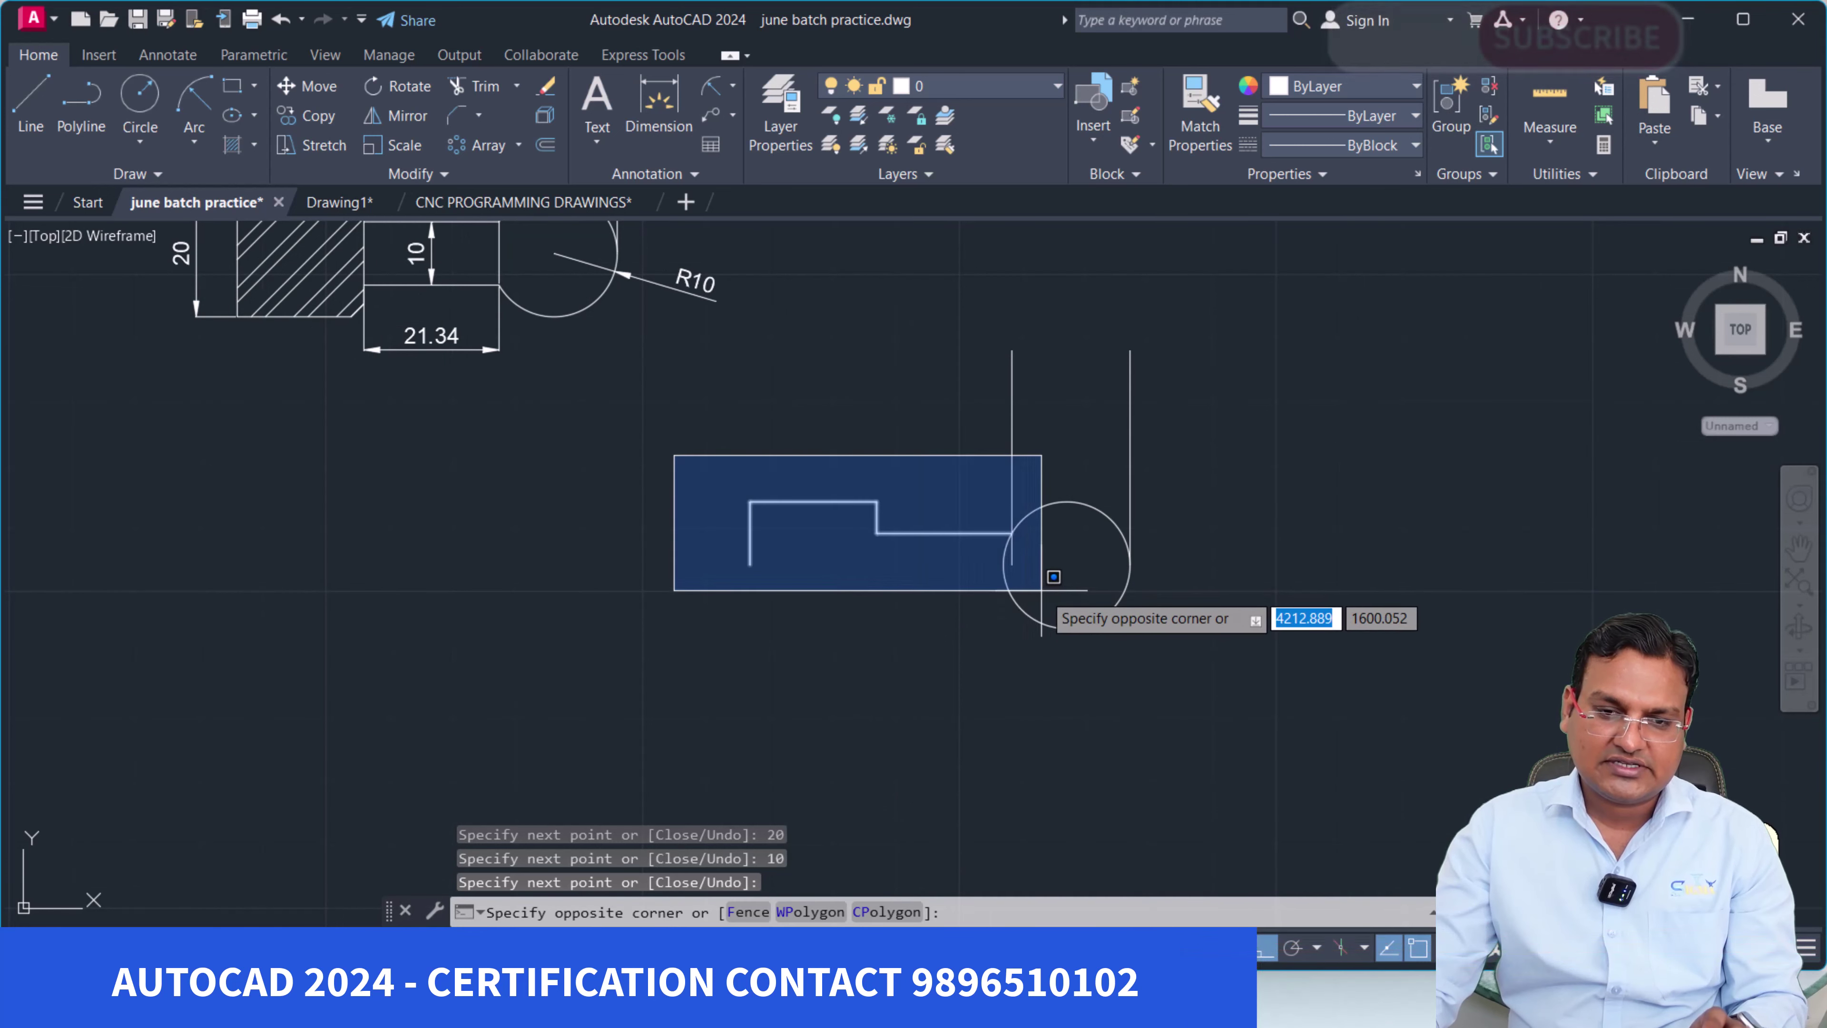
pyautogui.click(1053, 577)
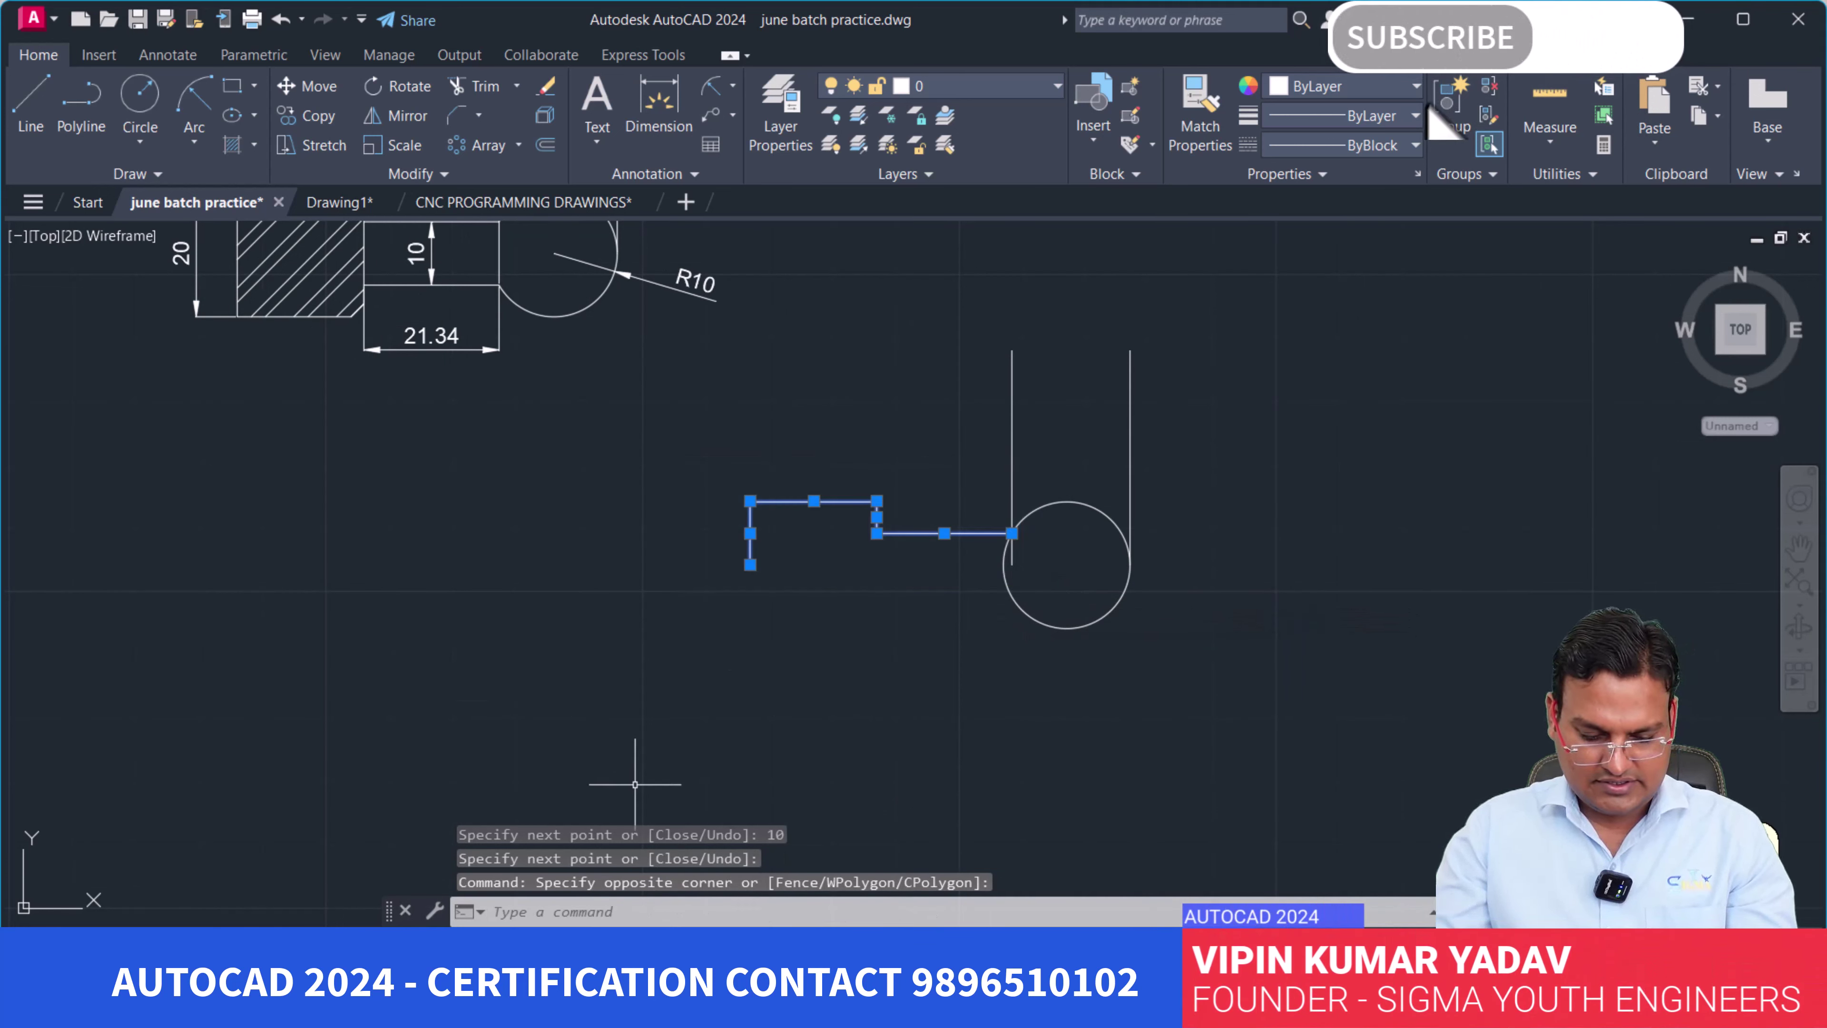
pyautogui.write('mi')
pyautogui.press('Return')
pyautogui.click(1066, 564)
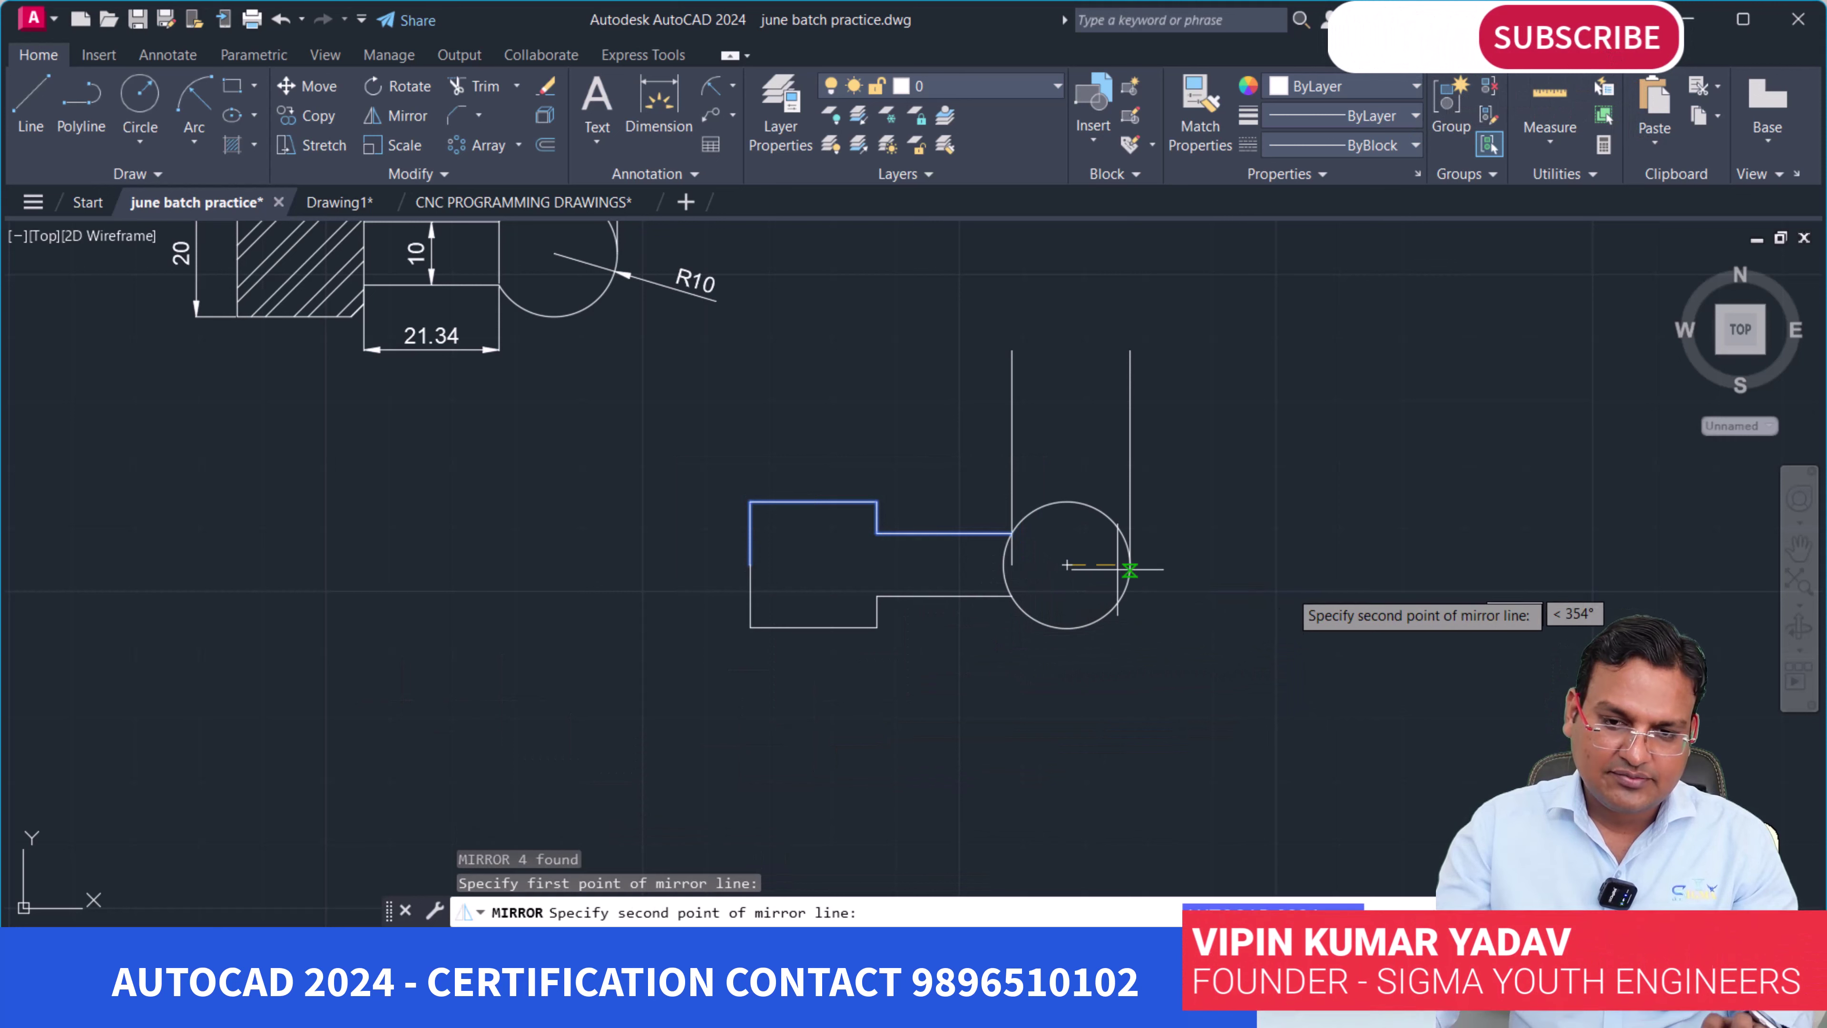
pyautogui.click(1125, 567)
pyautogui.press('Return')
# Erase the stray vertical construction lines beside the circle.
pyautogui.click(1011, 441)
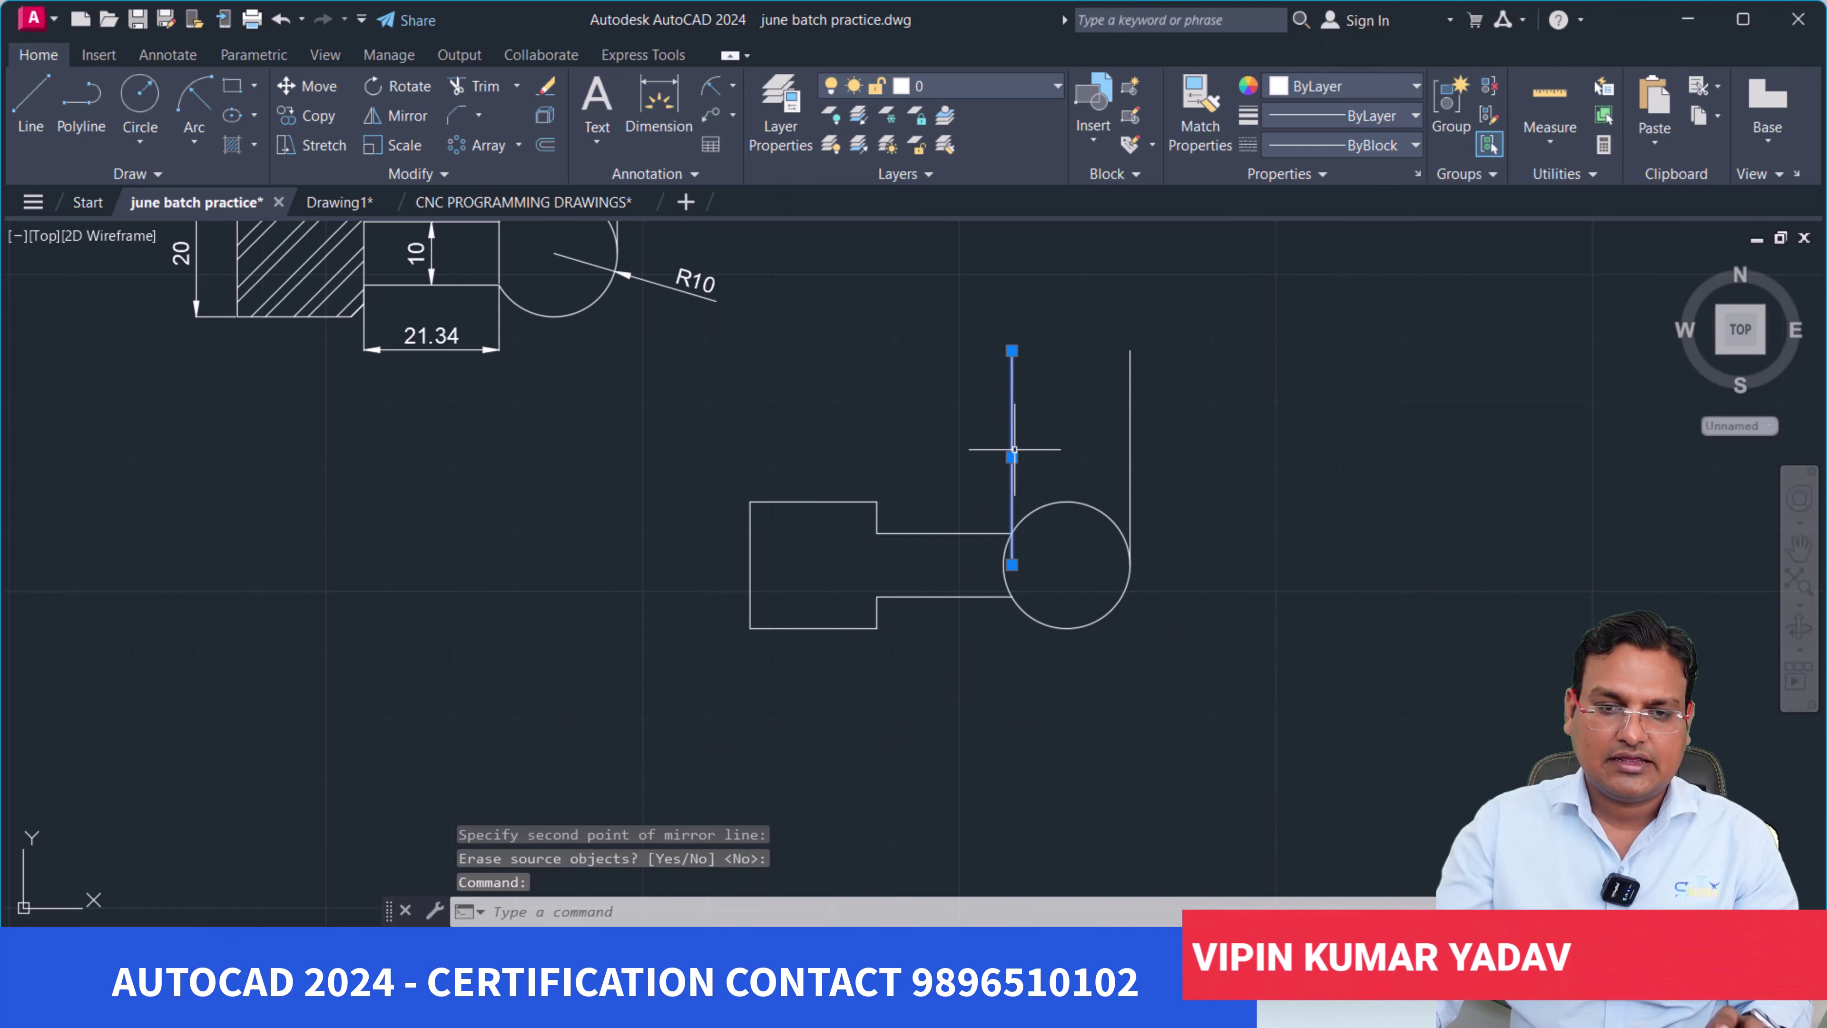
pyautogui.write('e')
pyautogui.press('Return')
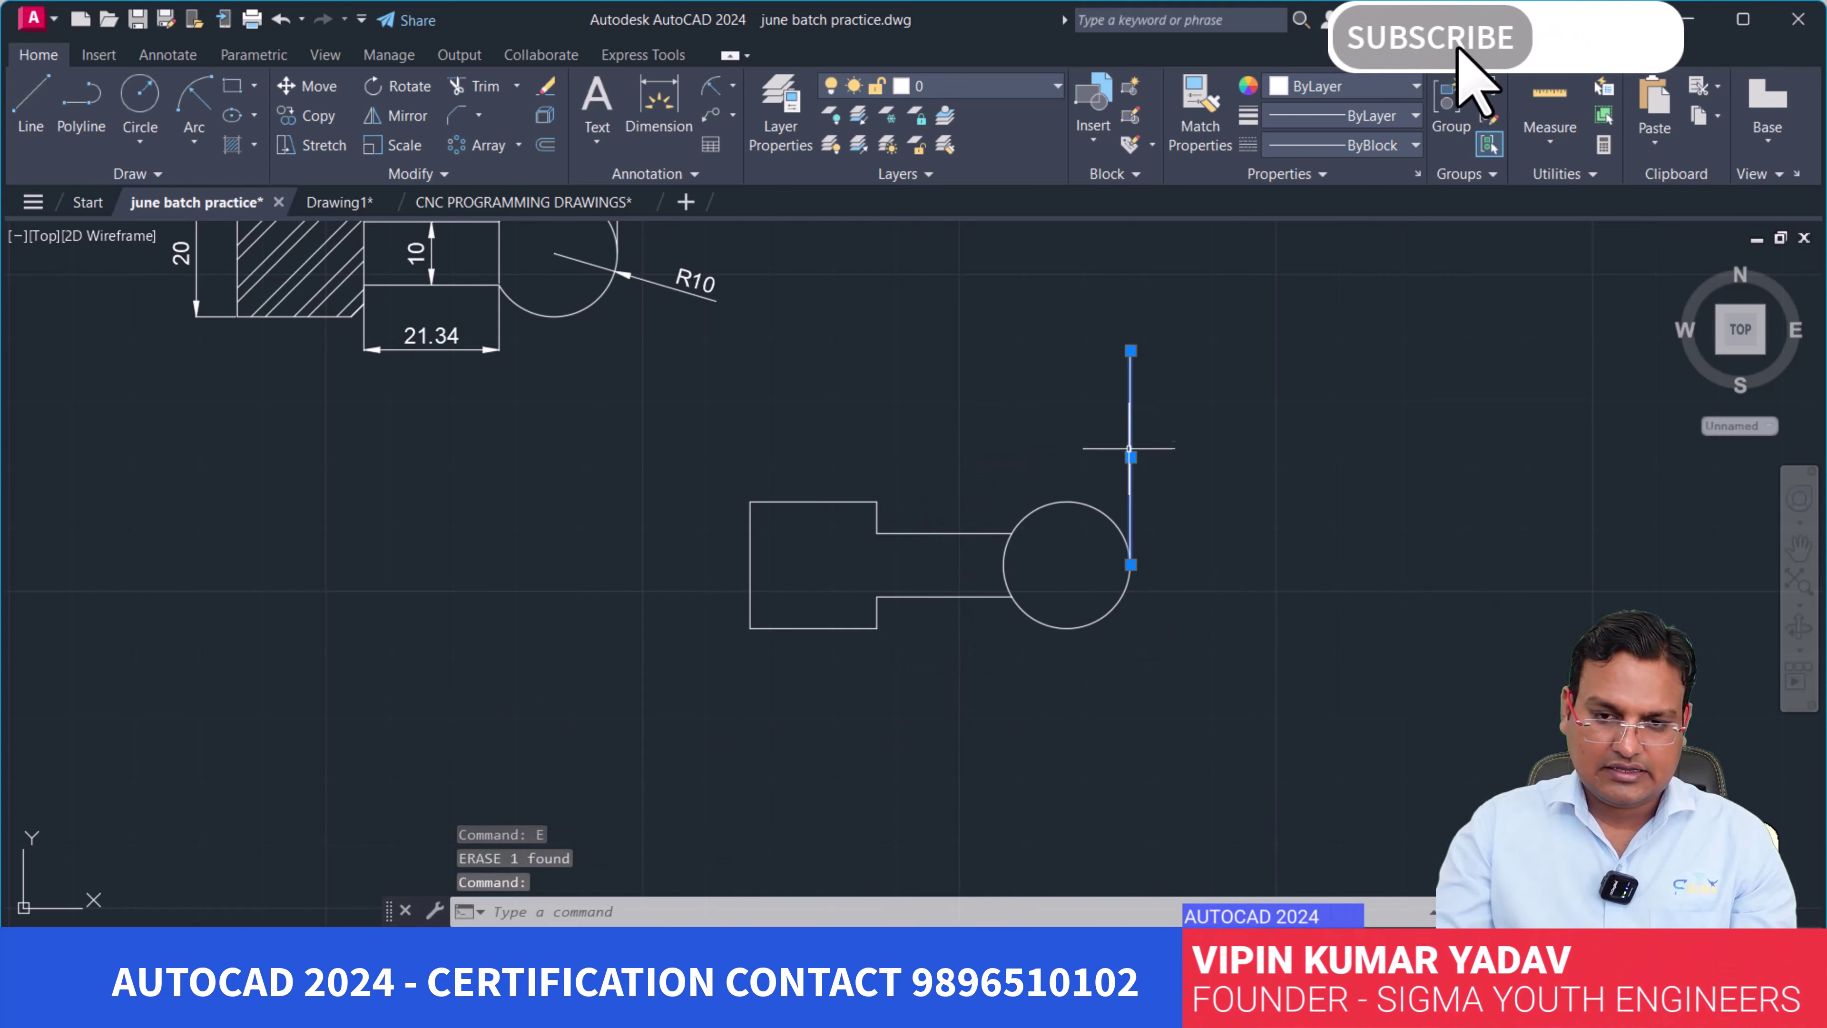
pyautogui.press('Return')
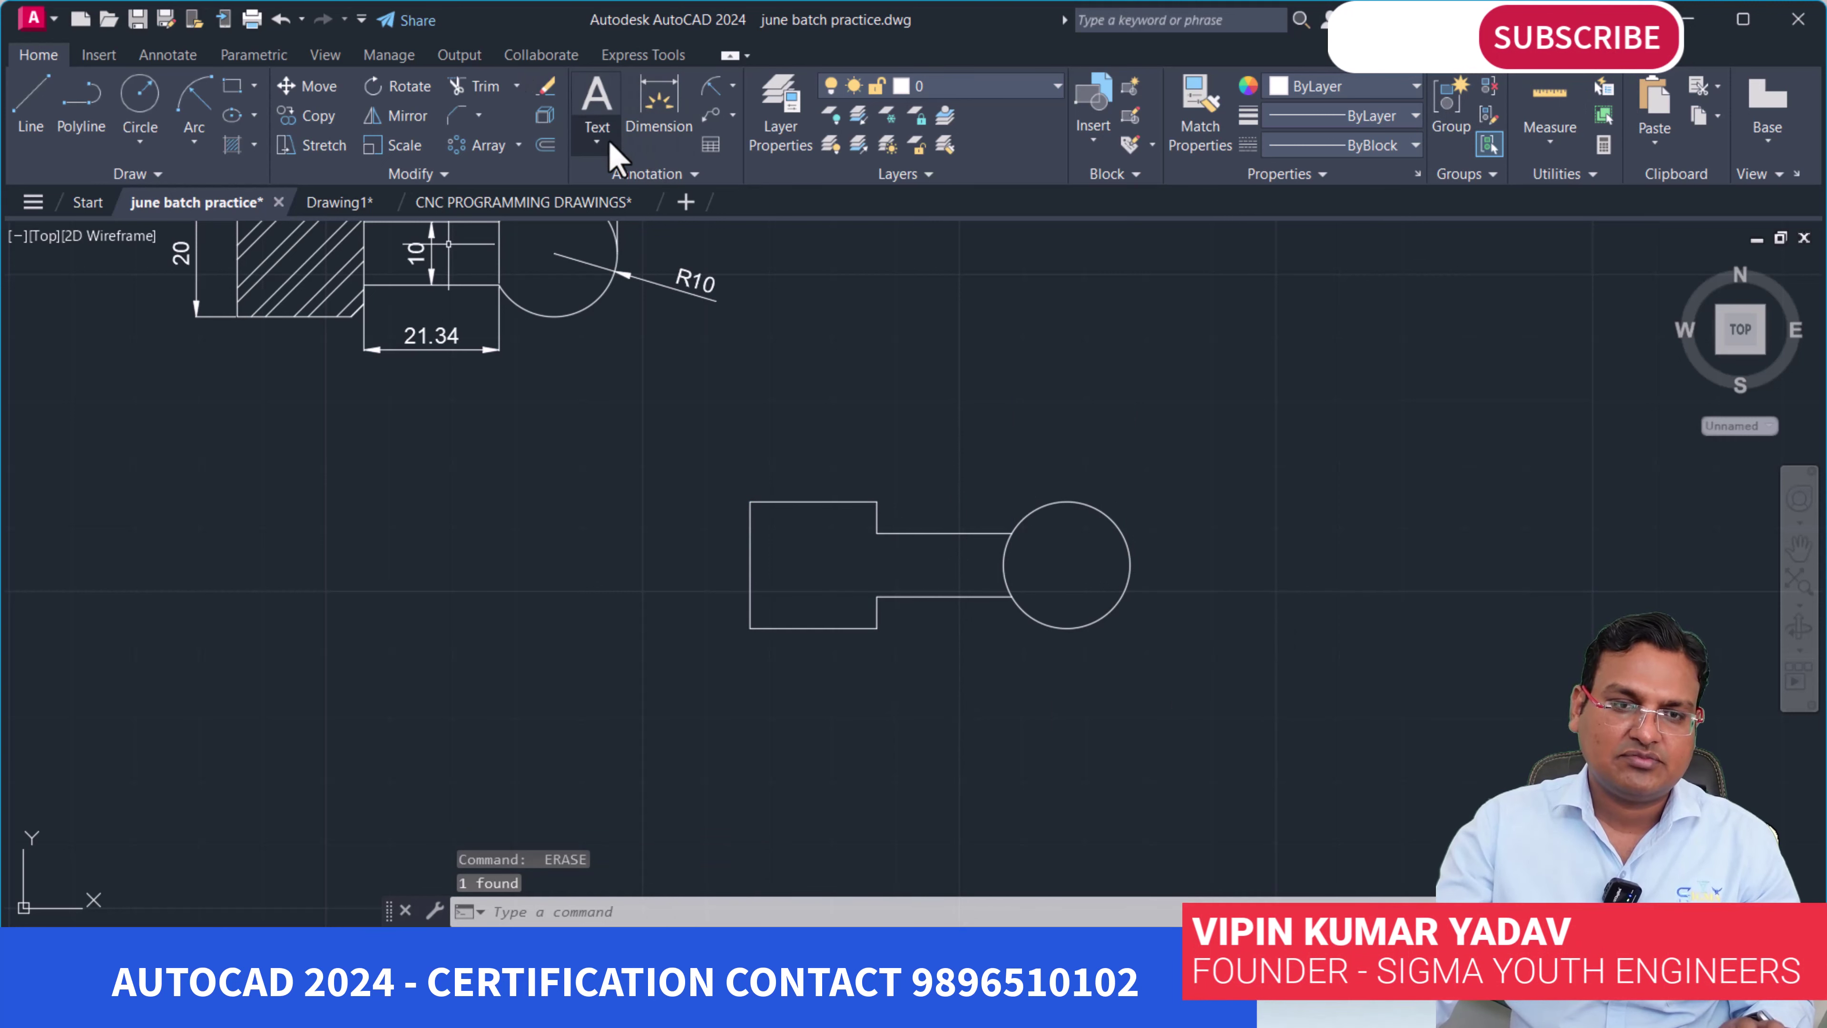
# Chamfer the block's top-right and bottom-right corners.
pyautogui.click(457, 117)
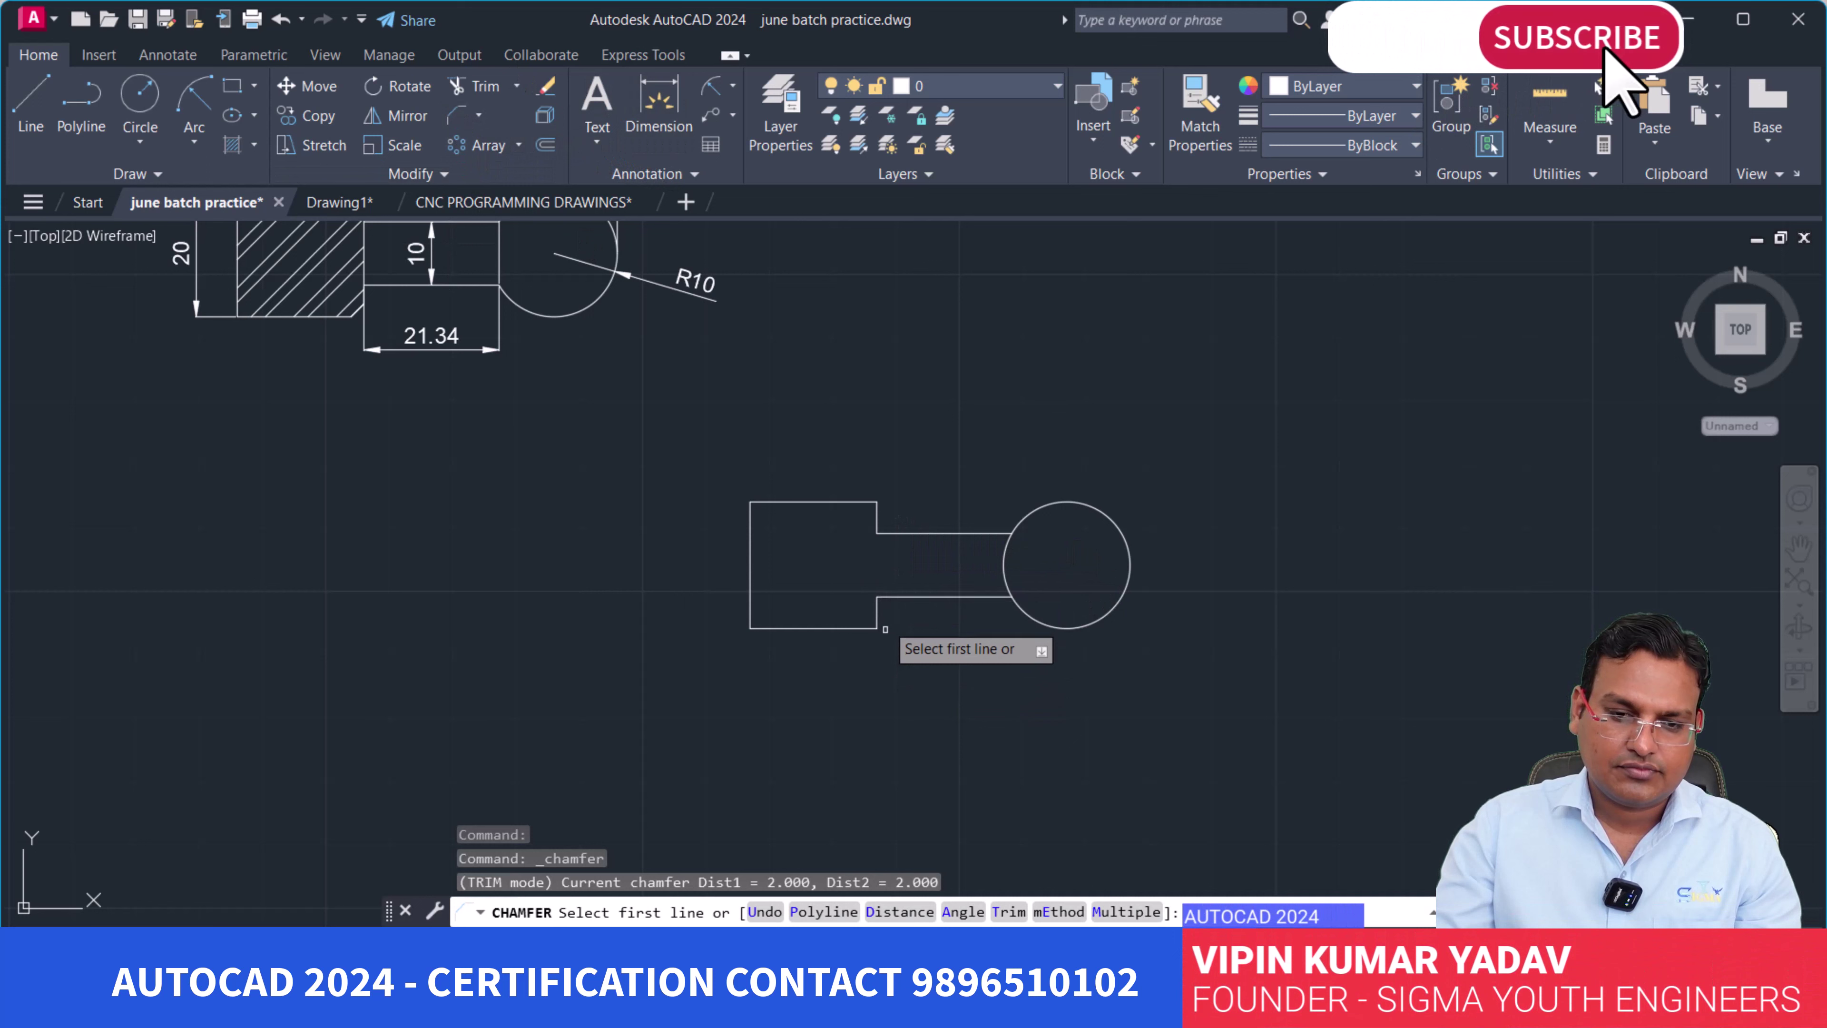
pyautogui.click(867, 502)
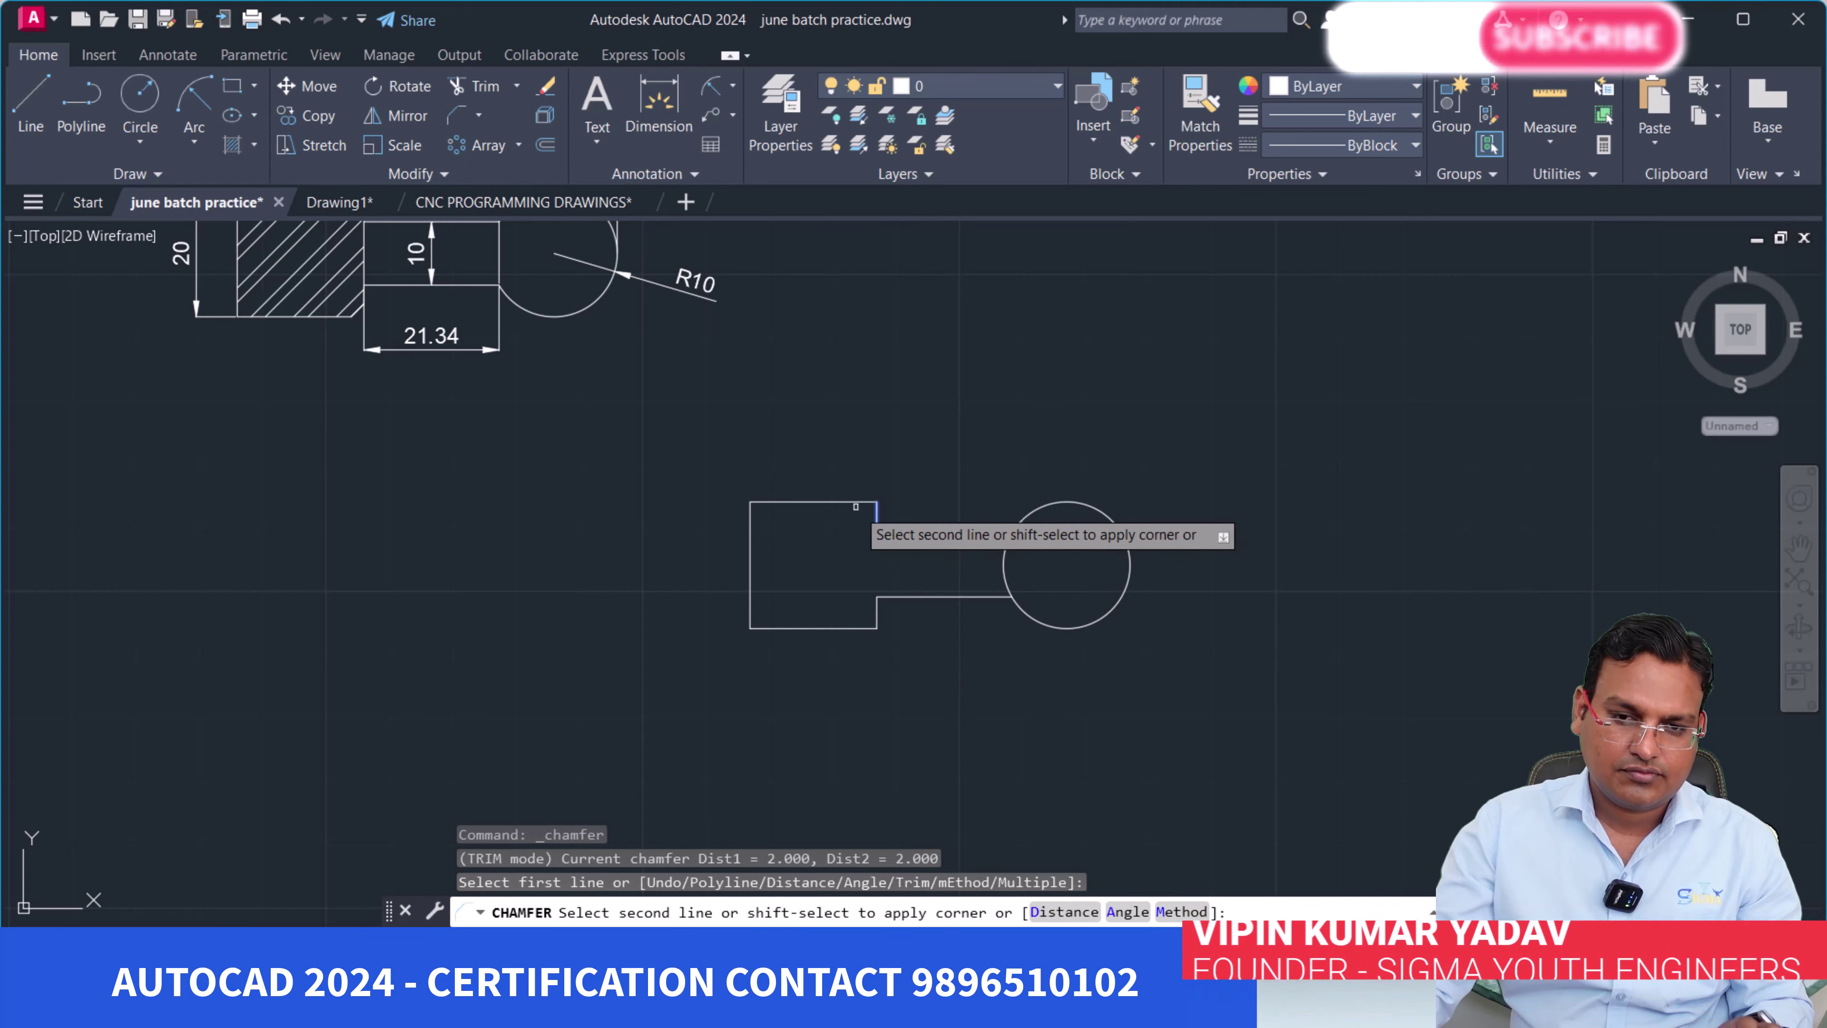
pyautogui.click(876, 520)
pyautogui.press('Return')
pyautogui.click(875, 608)
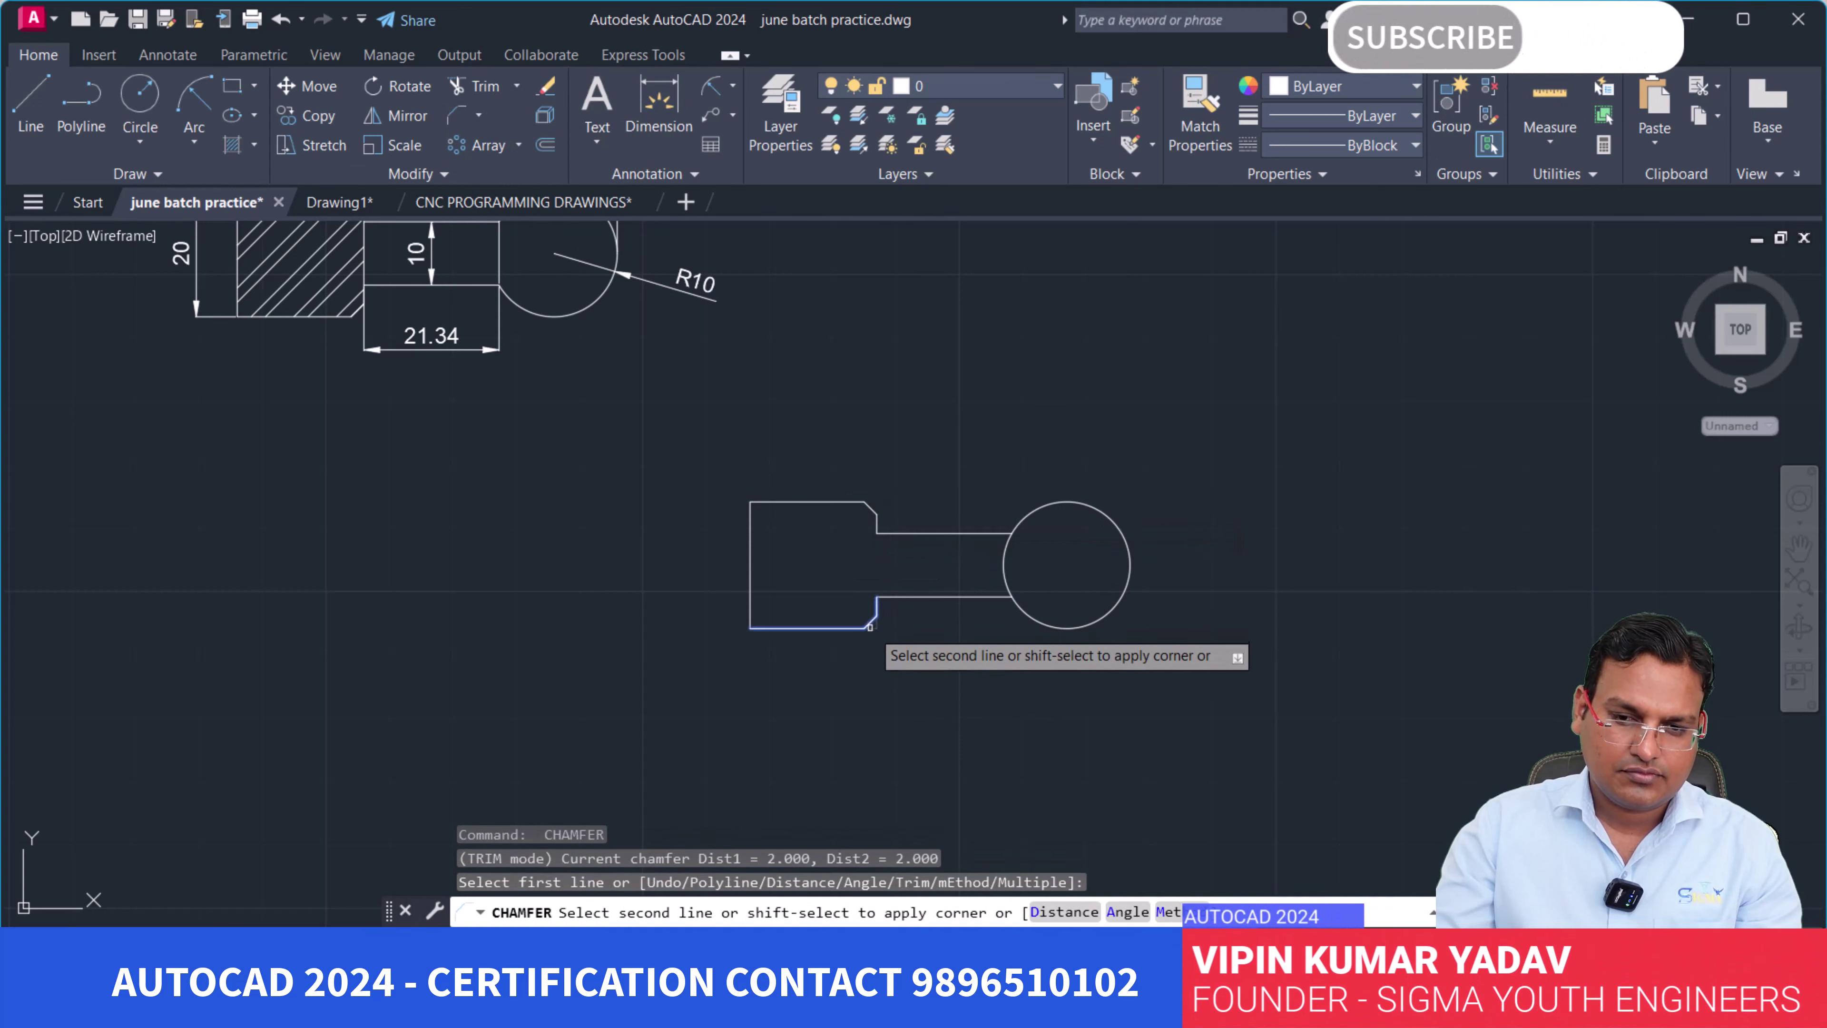
pyautogui.click(863, 627)
pyautogui.press('Return')
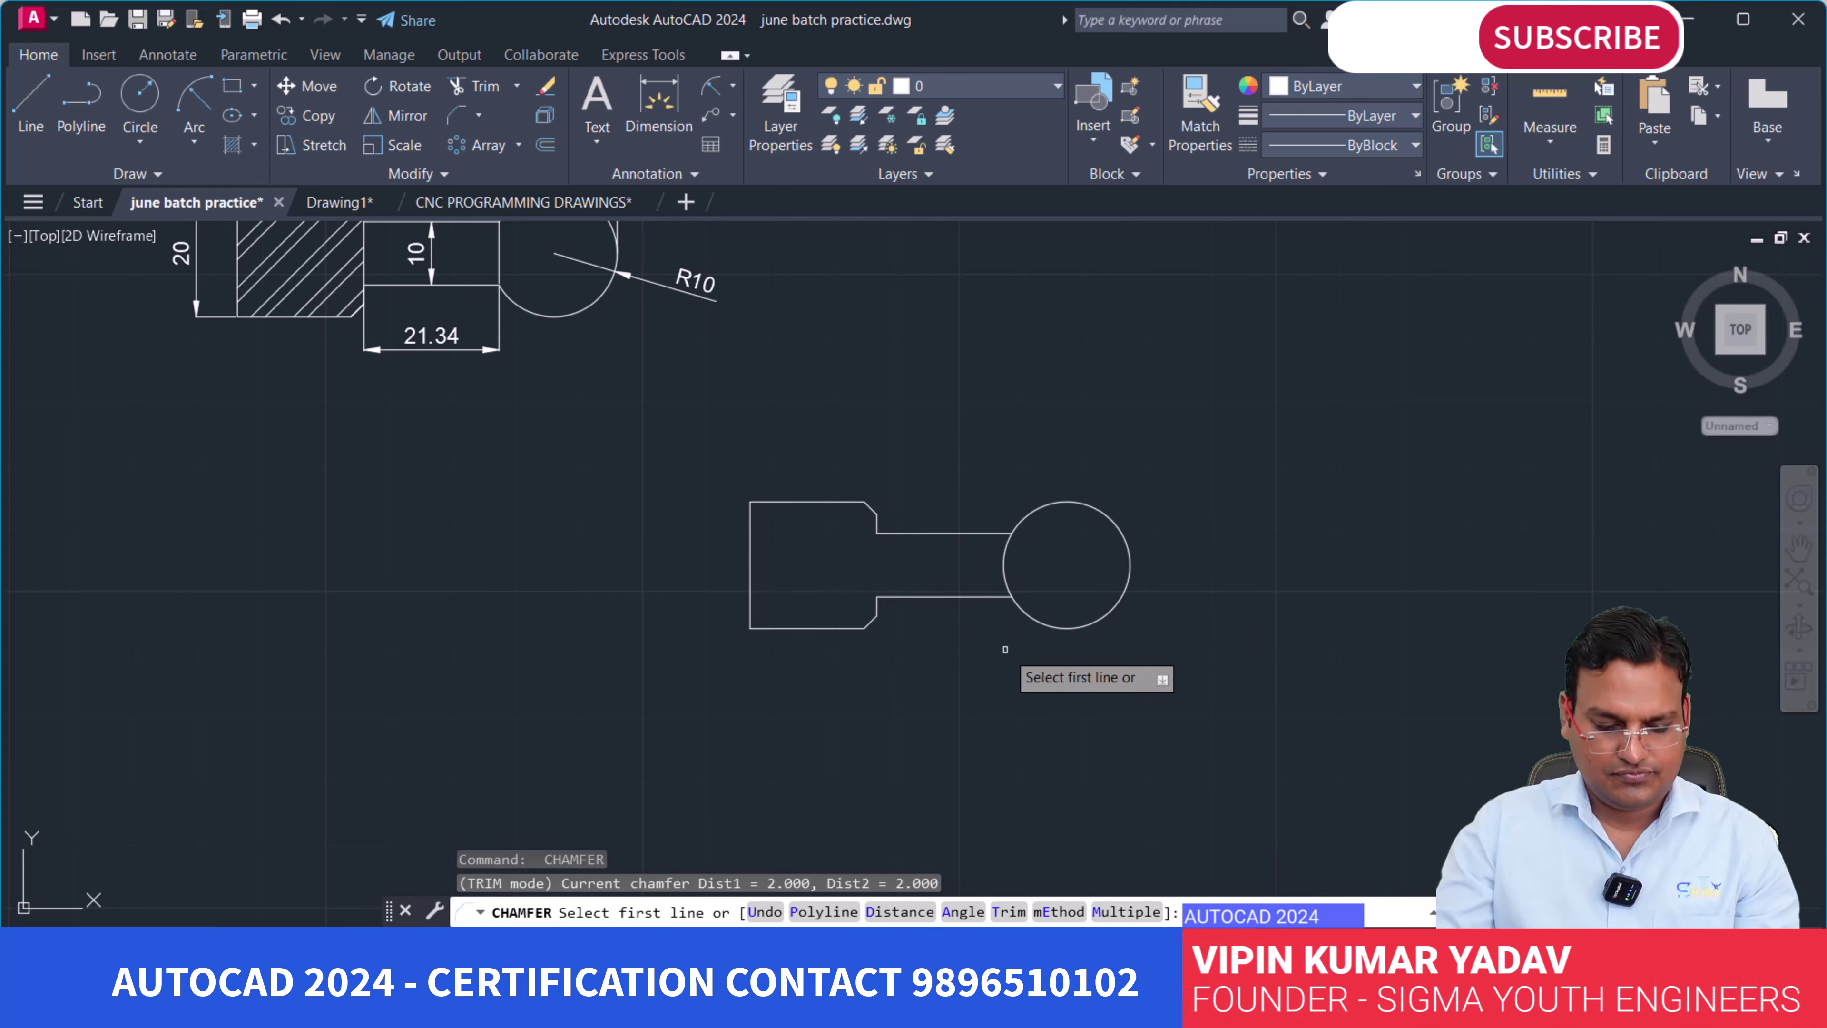
pyautogui.write('TR')
pyautogui.press('Return')
pyautogui.press('Escape')
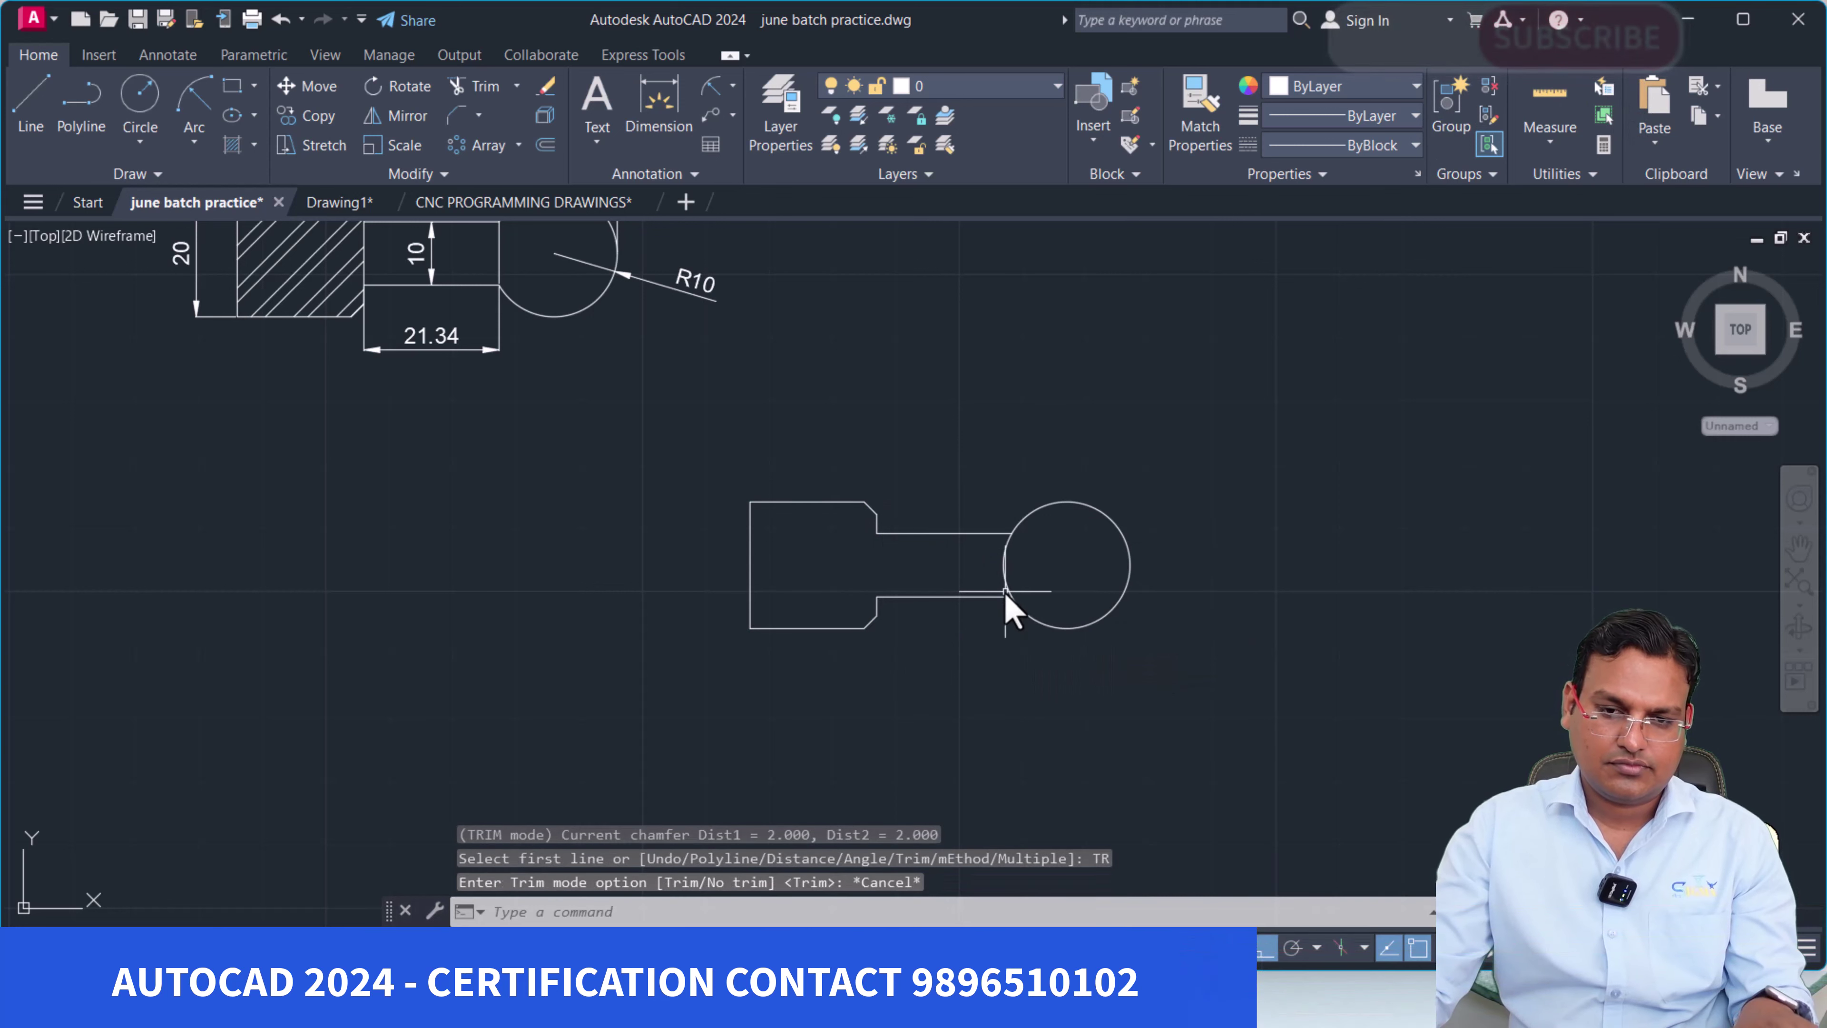
# Trim away the circle's arc inside the neck.
pyautogui.write('tr')
pyautogui.press('Return')
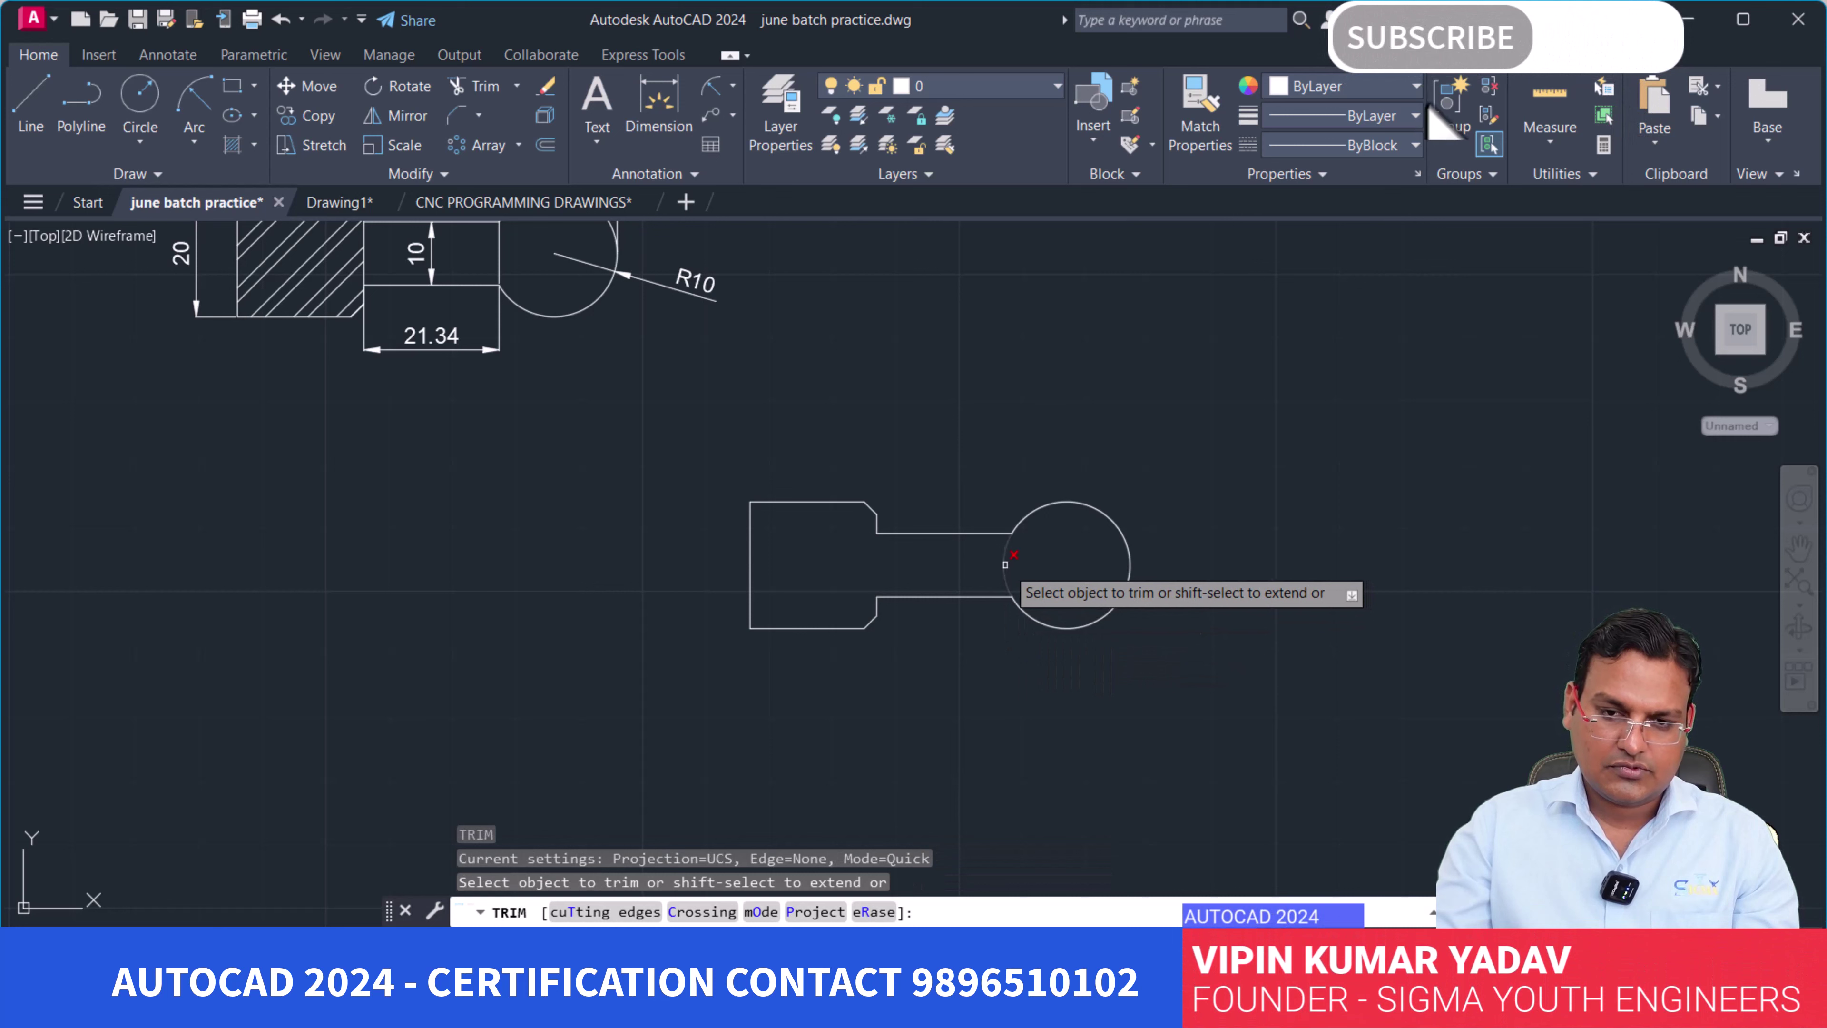
pyautogui.click(1006, 564)
pyautogui.press('Return')
pyautogui.scroll(-3, 997, 626)
pyautogui.scroll(3, 885, 717)
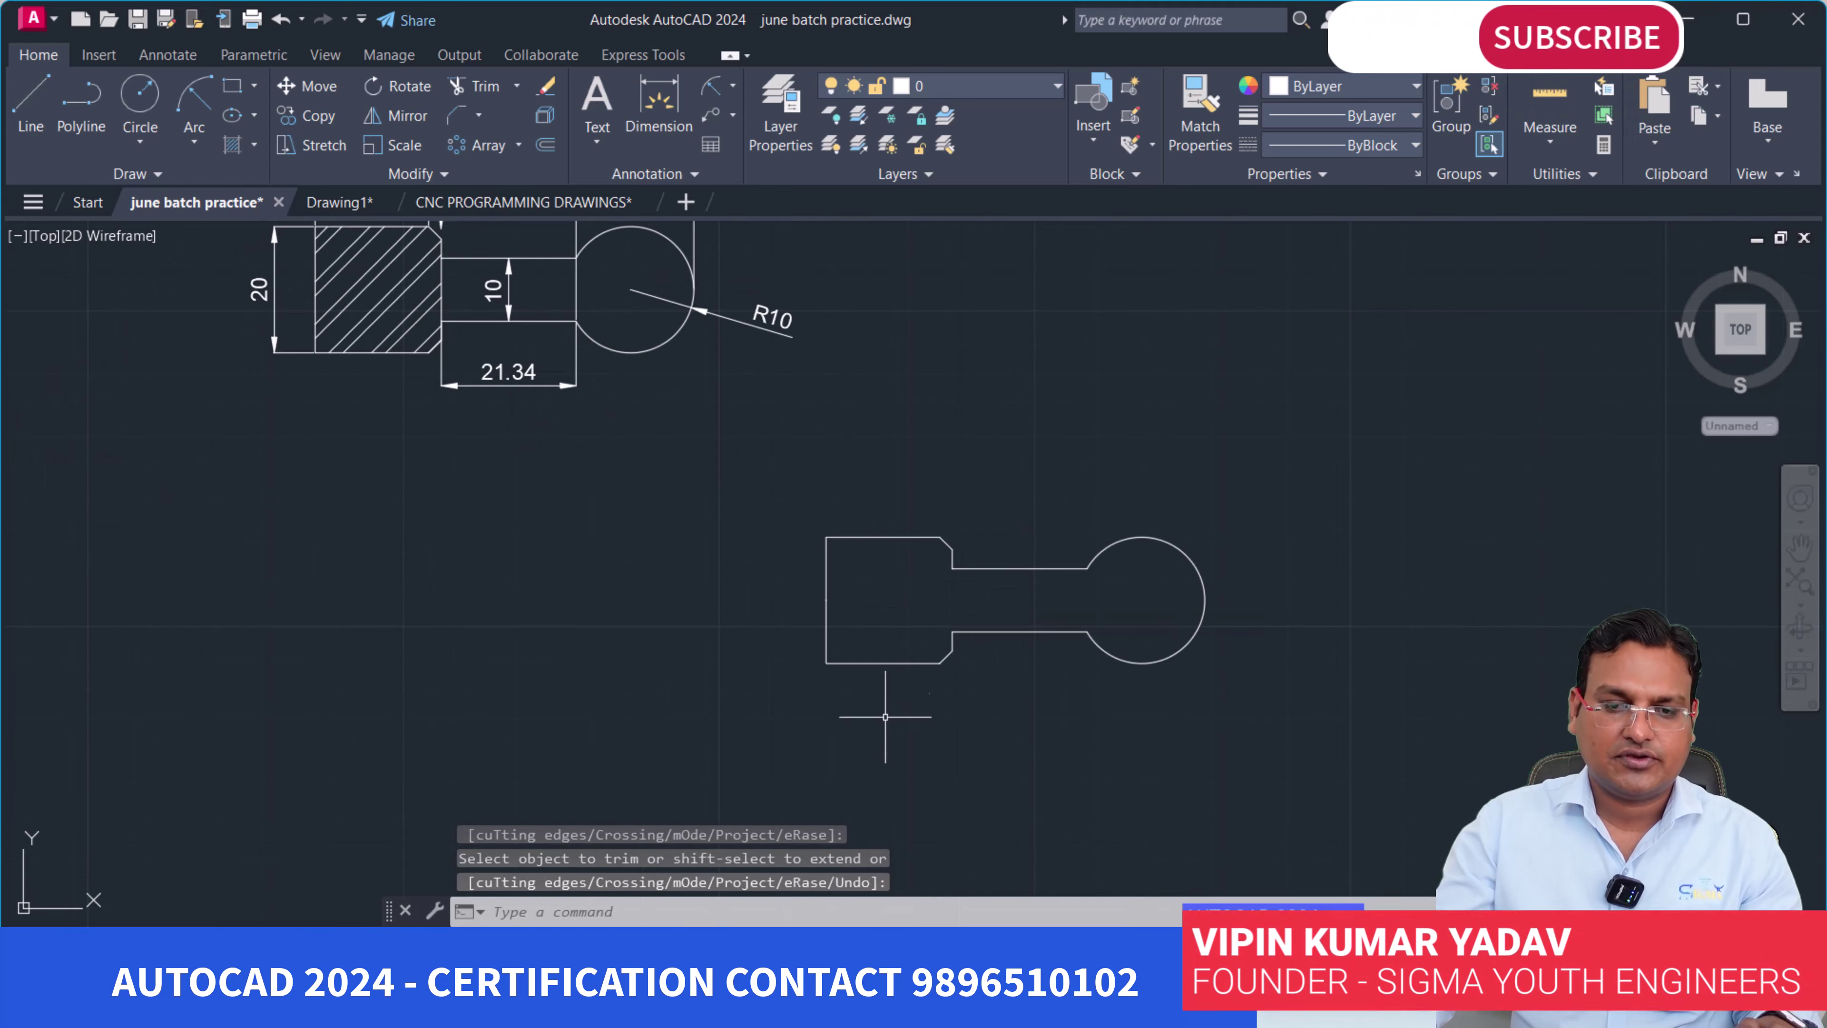
# Draw a vertical line closing the block's chamfered side.
pyautogui.write('line')
pyautogui.press('Return')
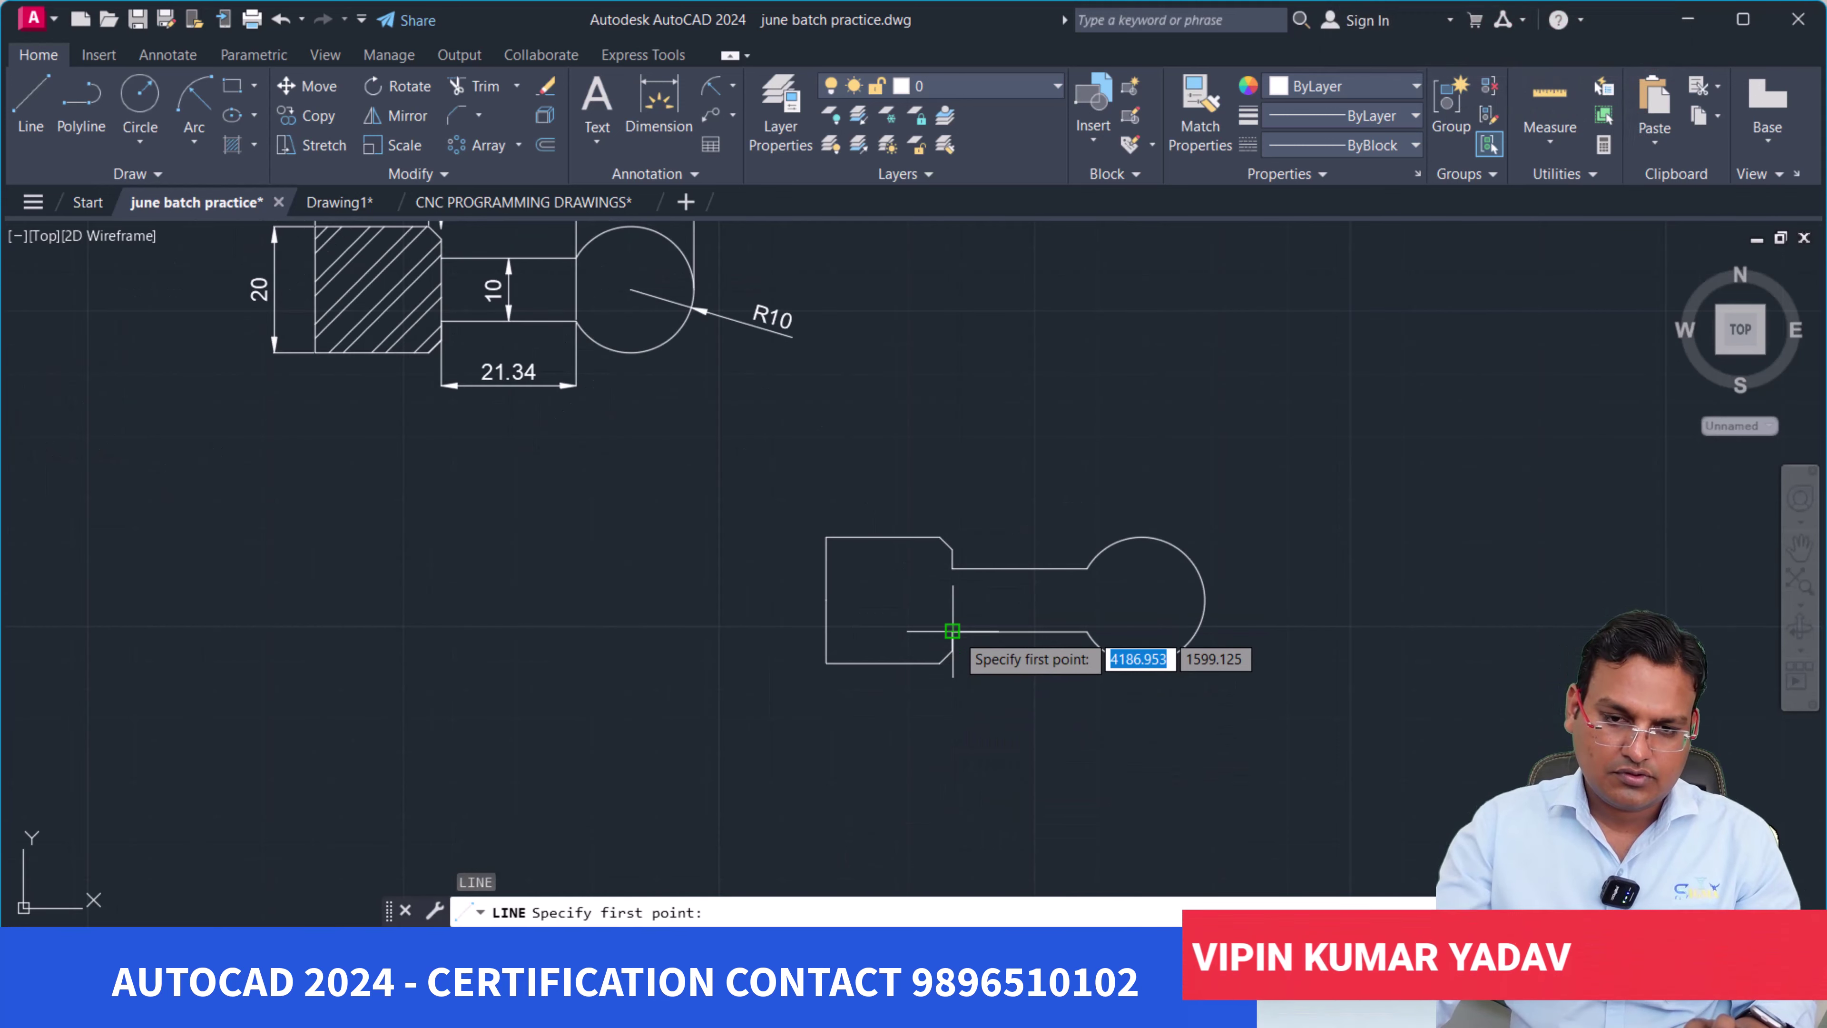
pyautogui.click(952, 631)
pyautogui.click(952, 569)
pyautogui.press('Return')
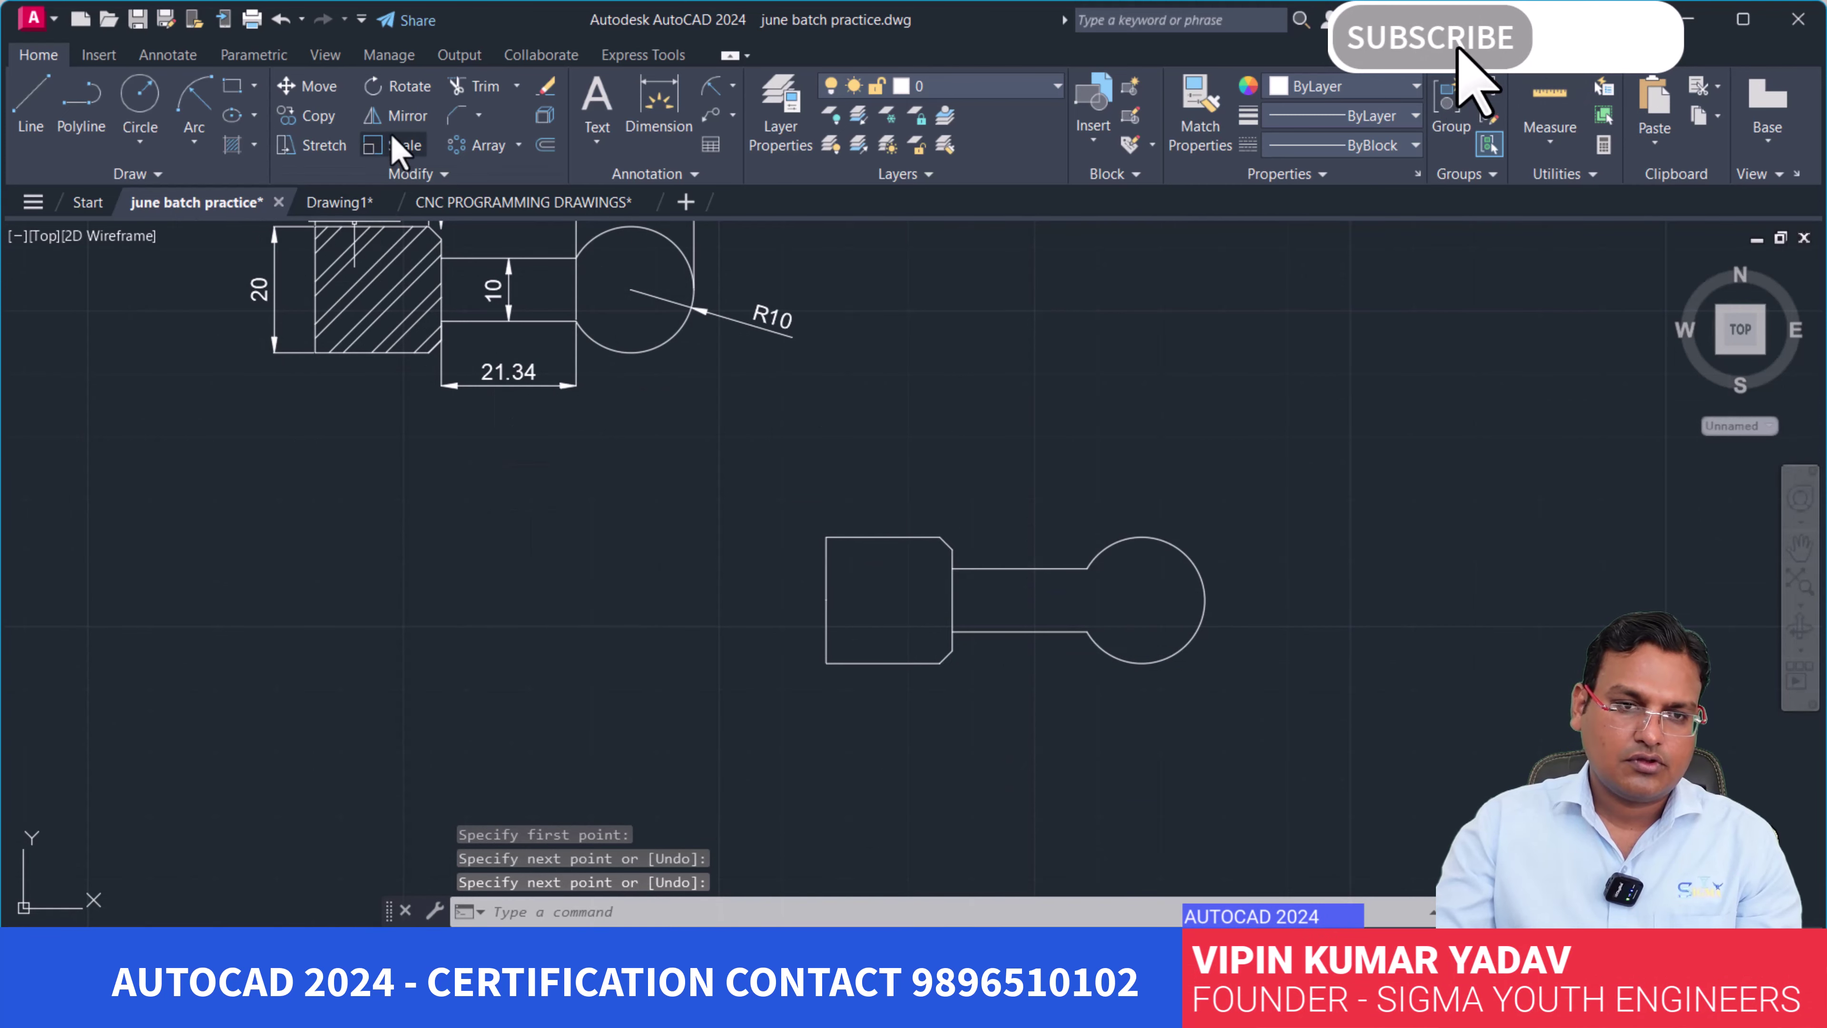
# Hatch the inside of the block.
pyautogui.click(231, 144)
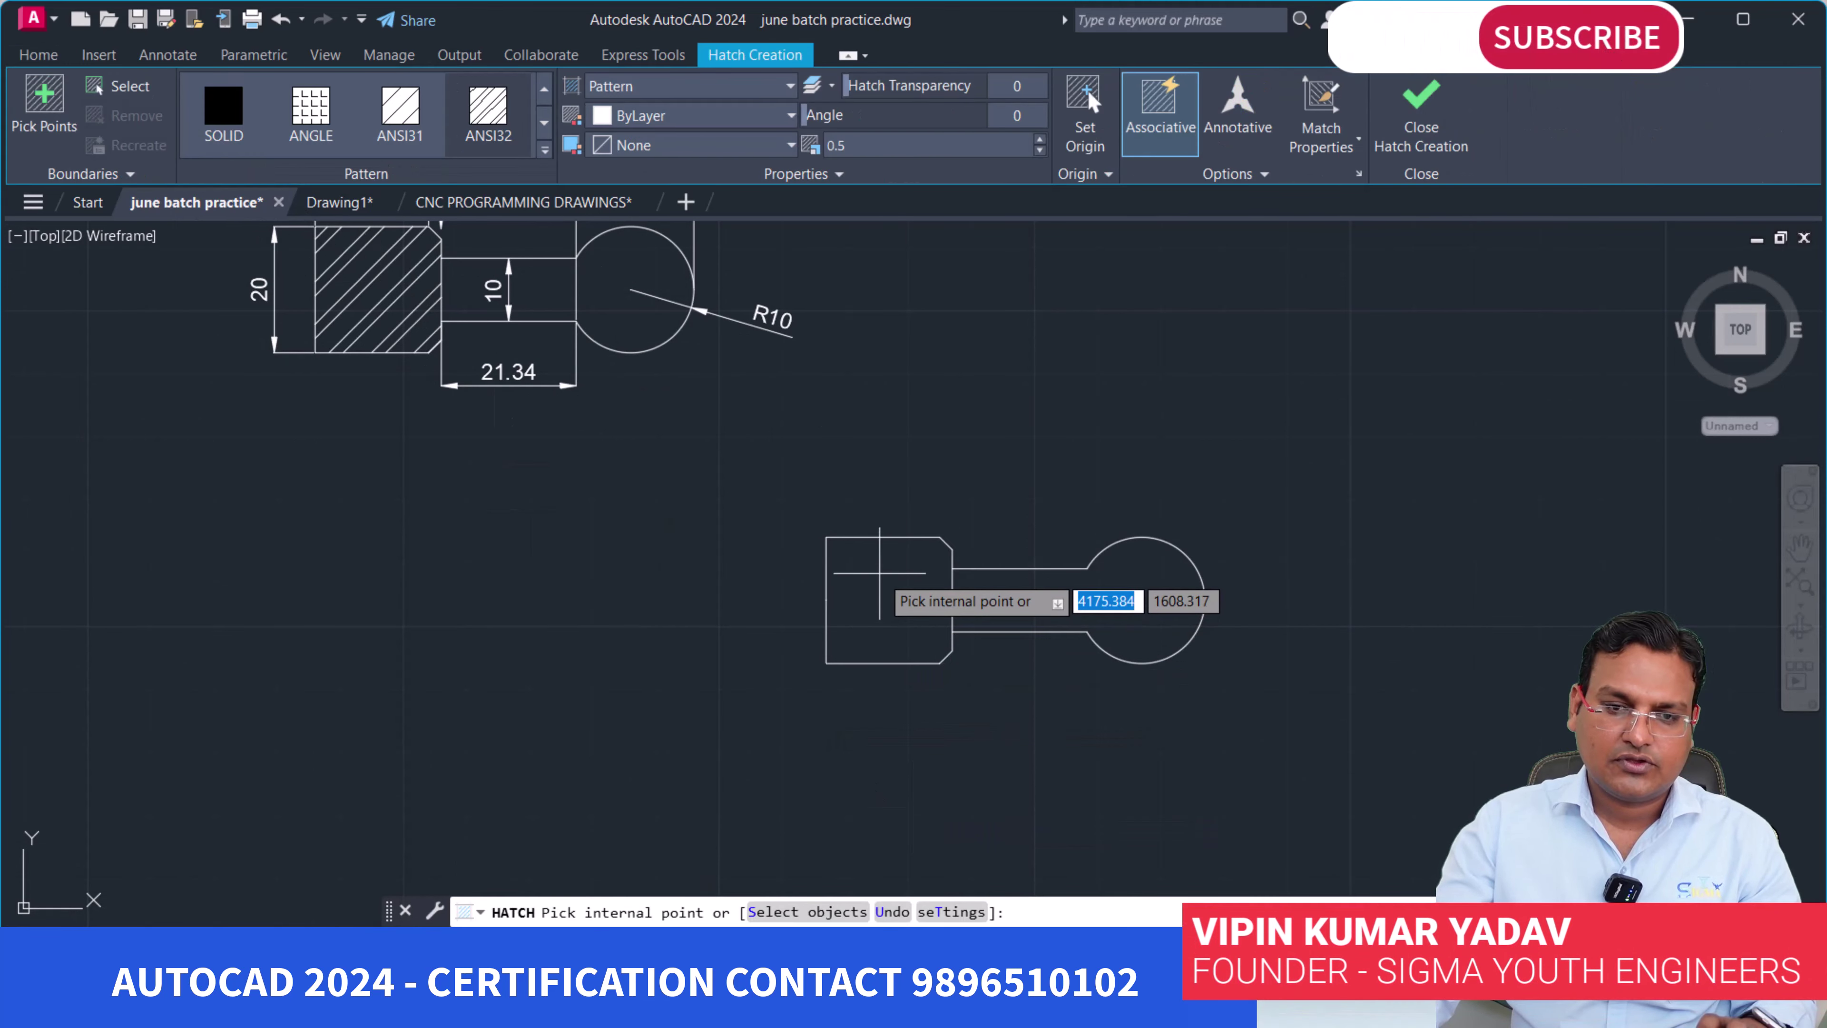
pyautogui.click(885, 597)
pyautogui.press('Return')
pyautogui.scroll(-3, 1168, 804)
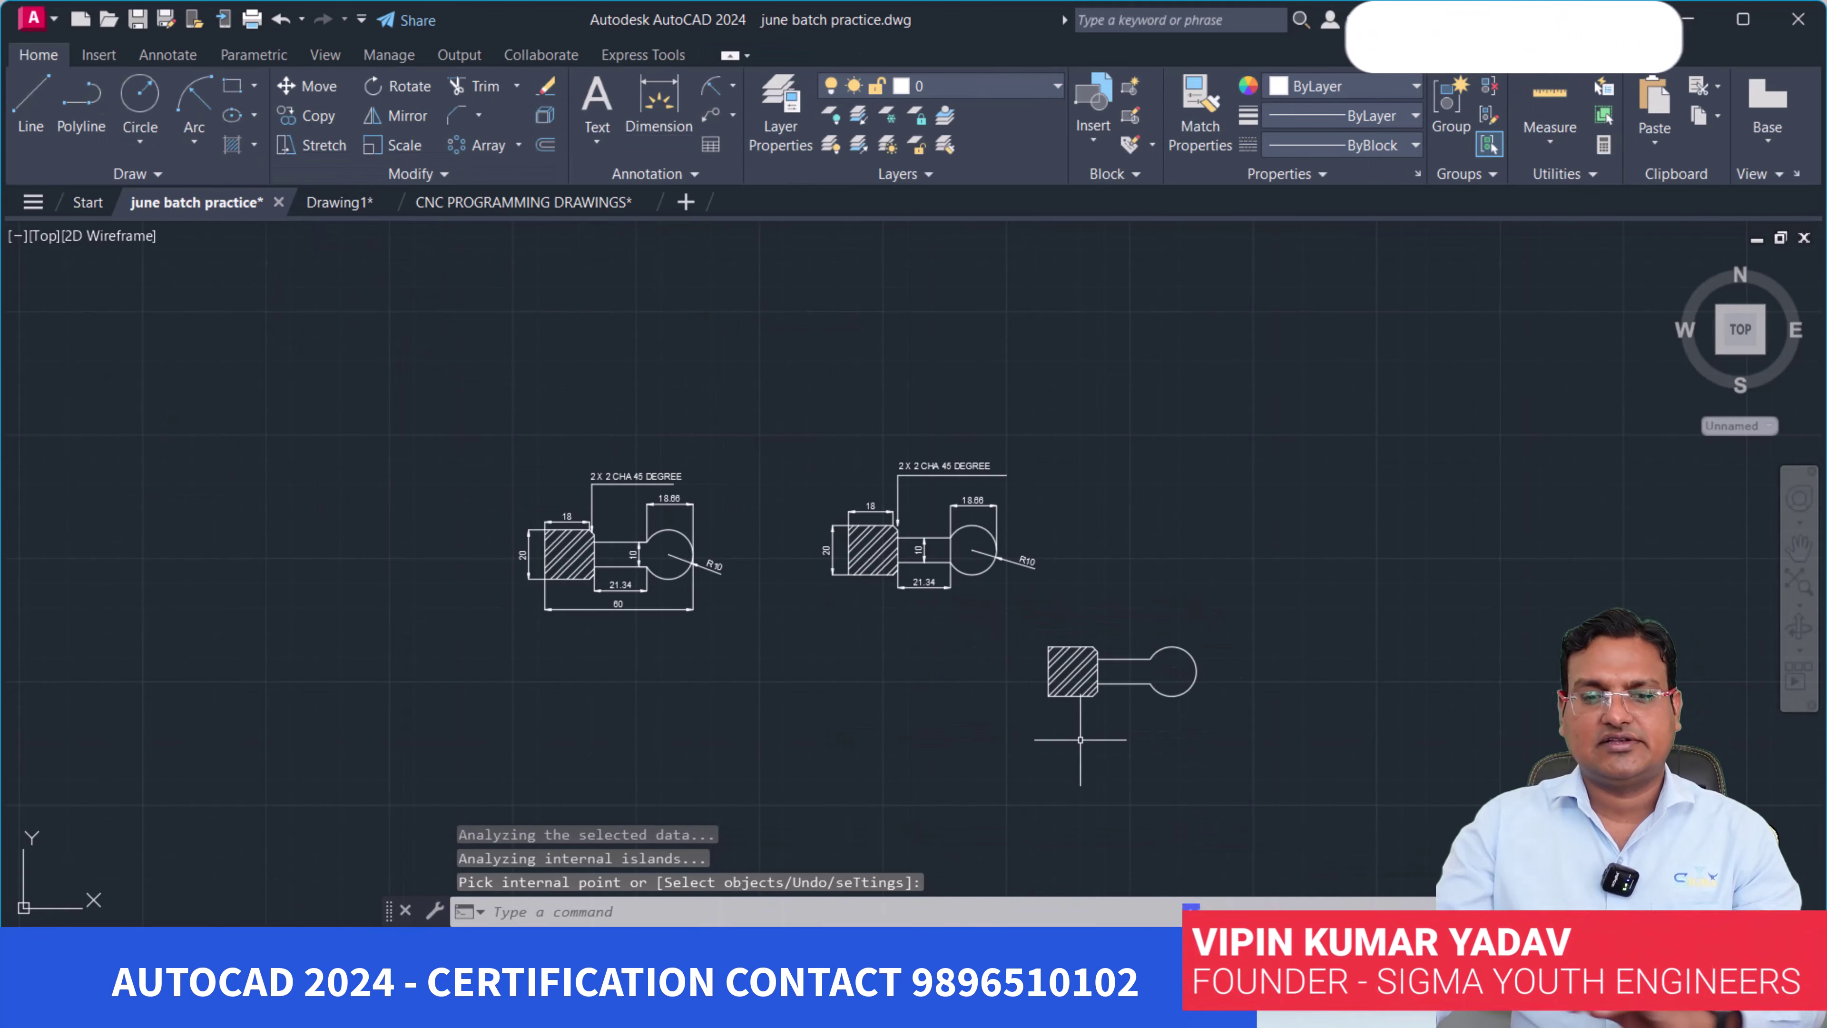
pyautogui.scroll(2, 1071, 734)
pyautogui.moveTo(1133, 705); pyautogui.dragTo(1041, 674, button='middle')
pyautogui.scroll(2, 1050, 641)
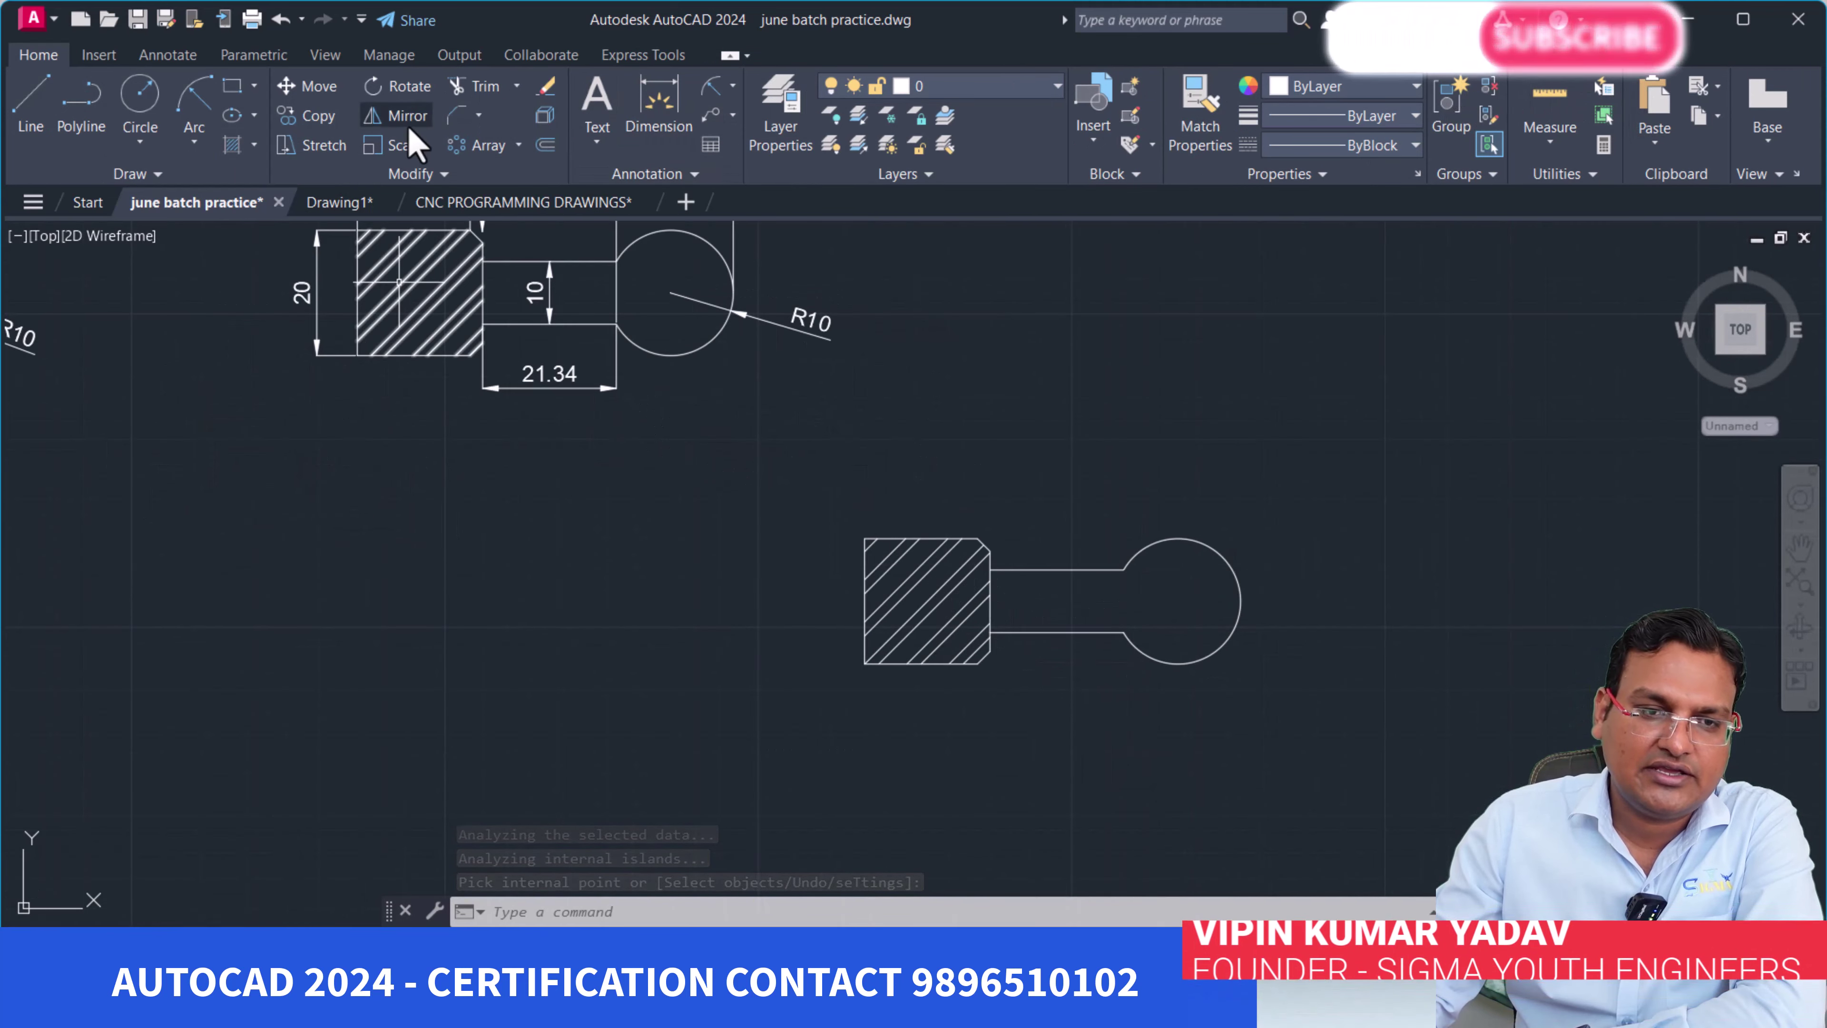
# Add an R10 radius dimension to the circle, placed on its right.
pyautogui.click(713, 88)
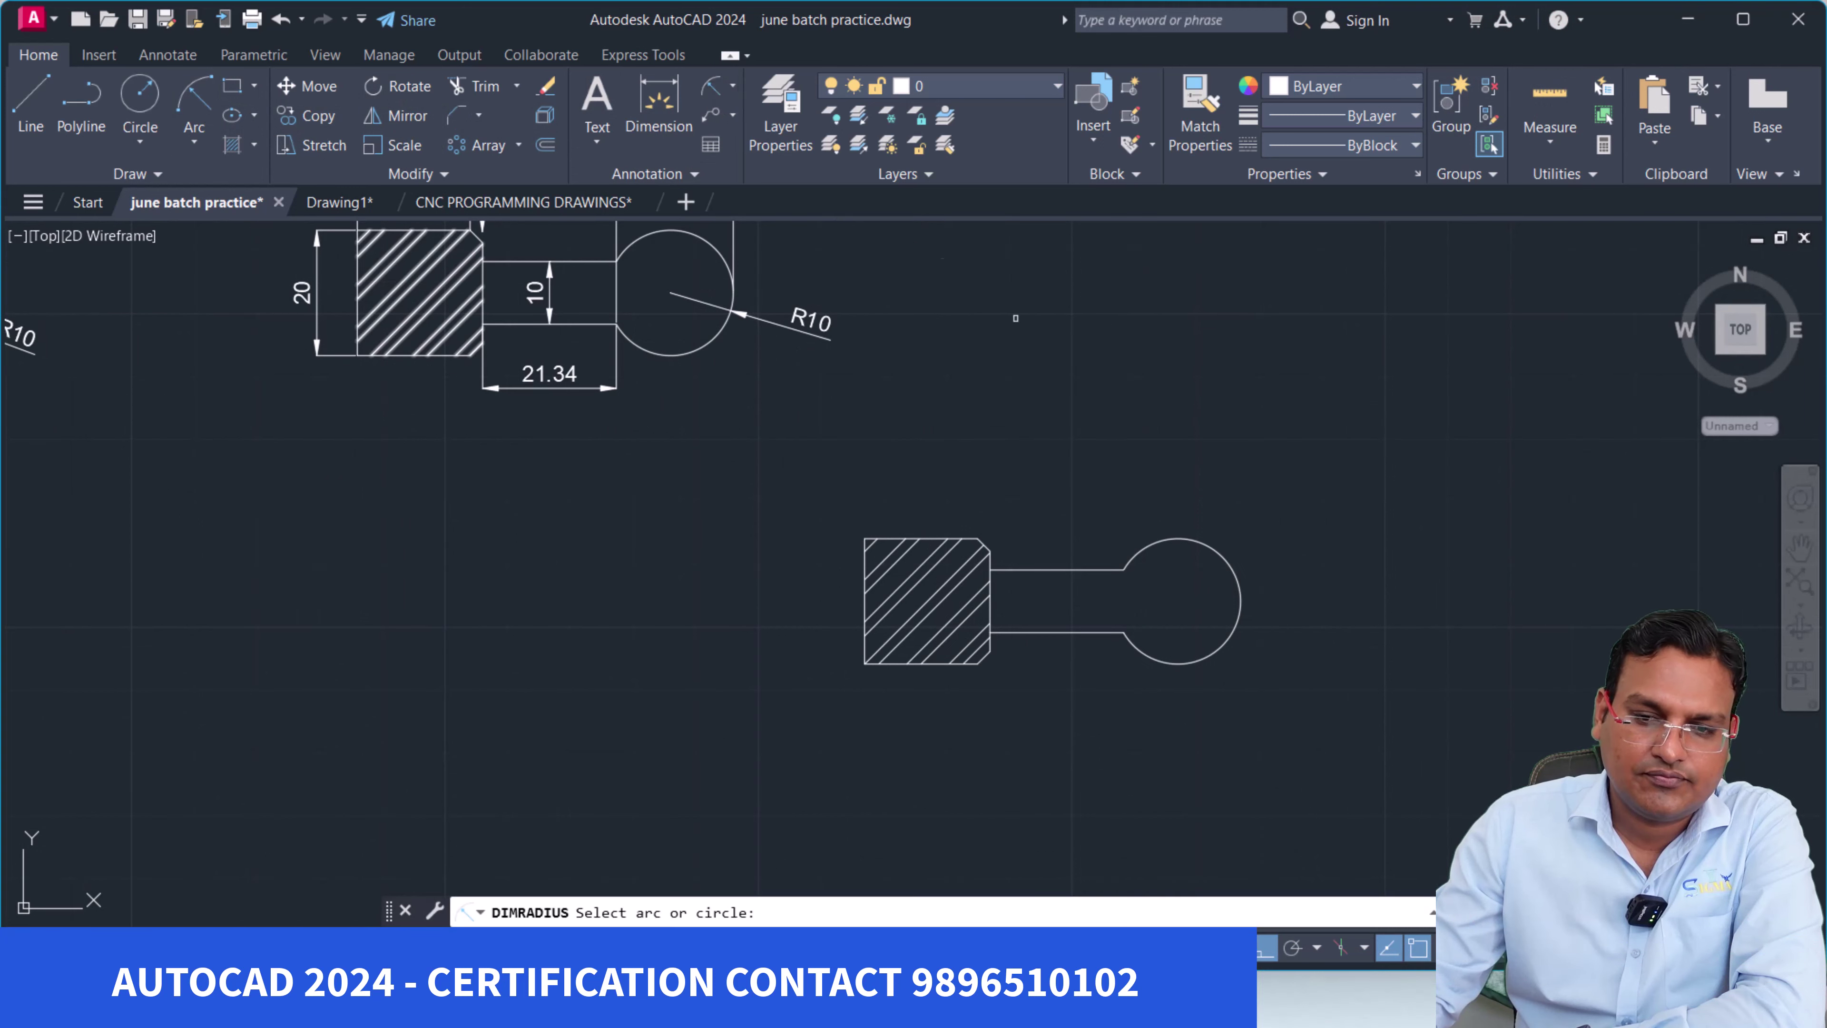
pyautogui.click(1244, 587)
pyautogui.click(1384, 574)
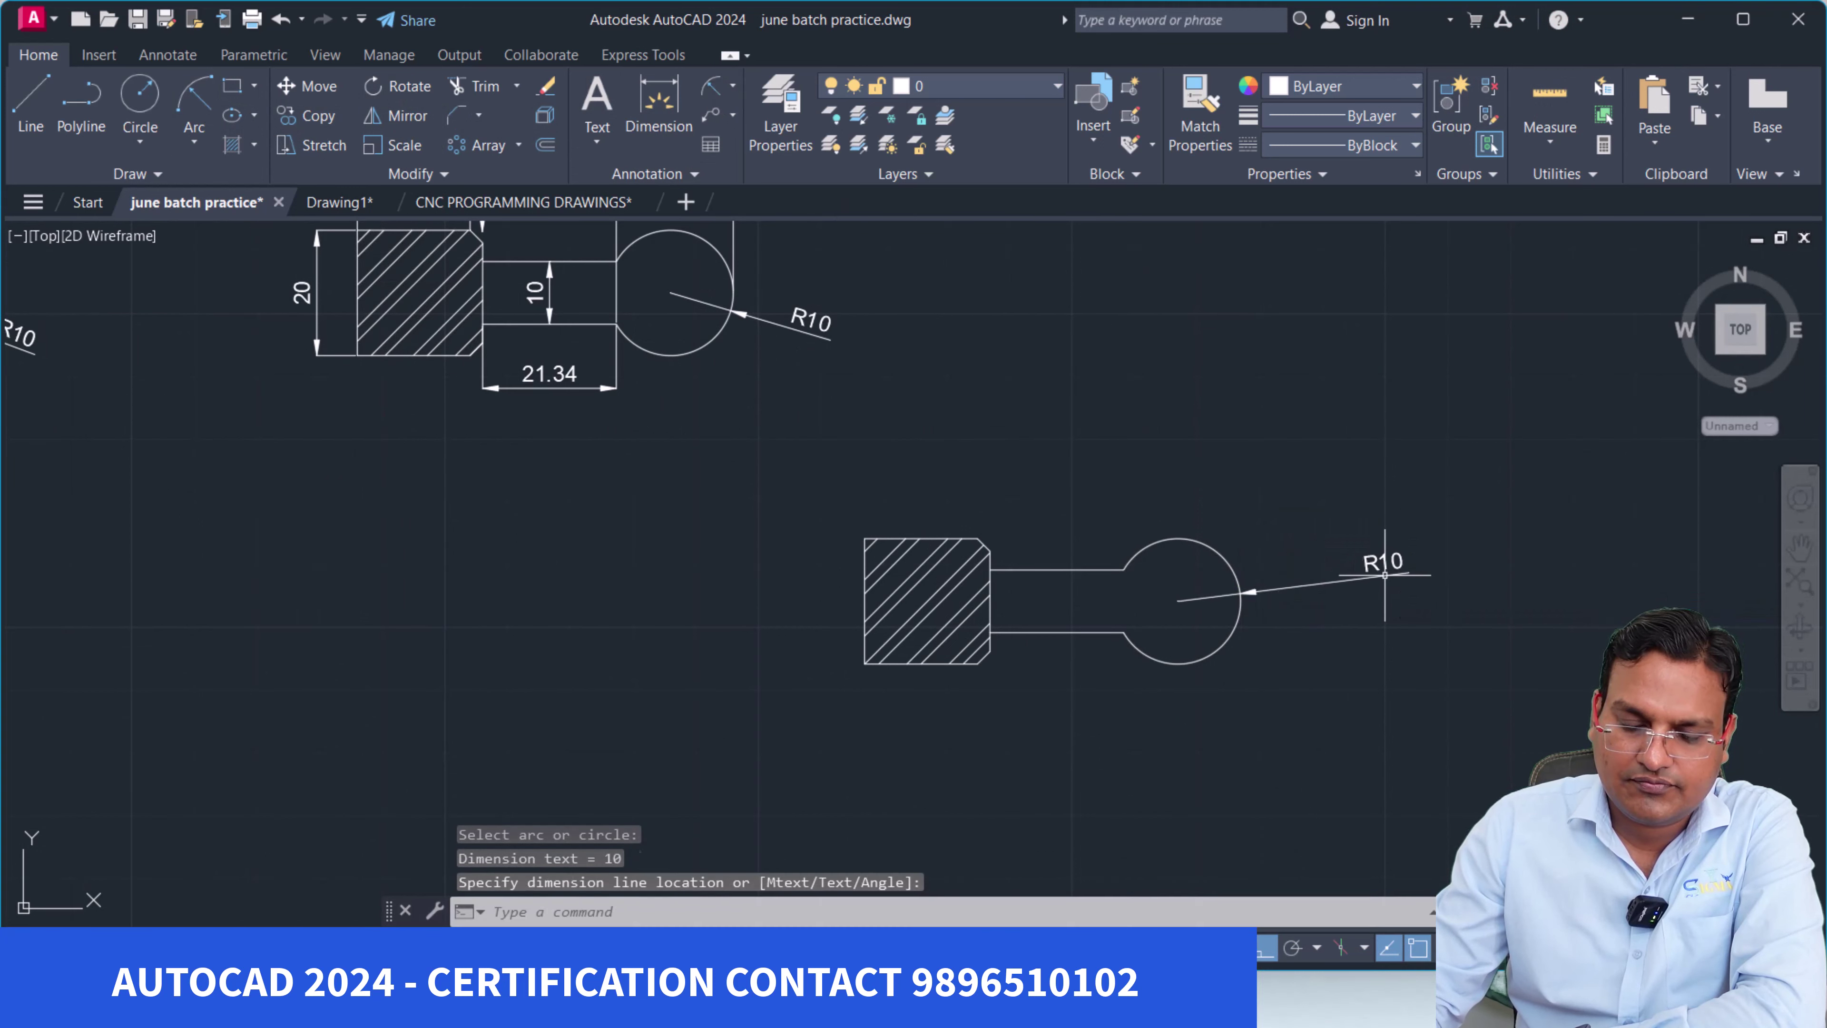
# Add linear dimensions above the part: 21.34 for the neck and 18.66 for the ball.
pyautogui.click(734, 86)
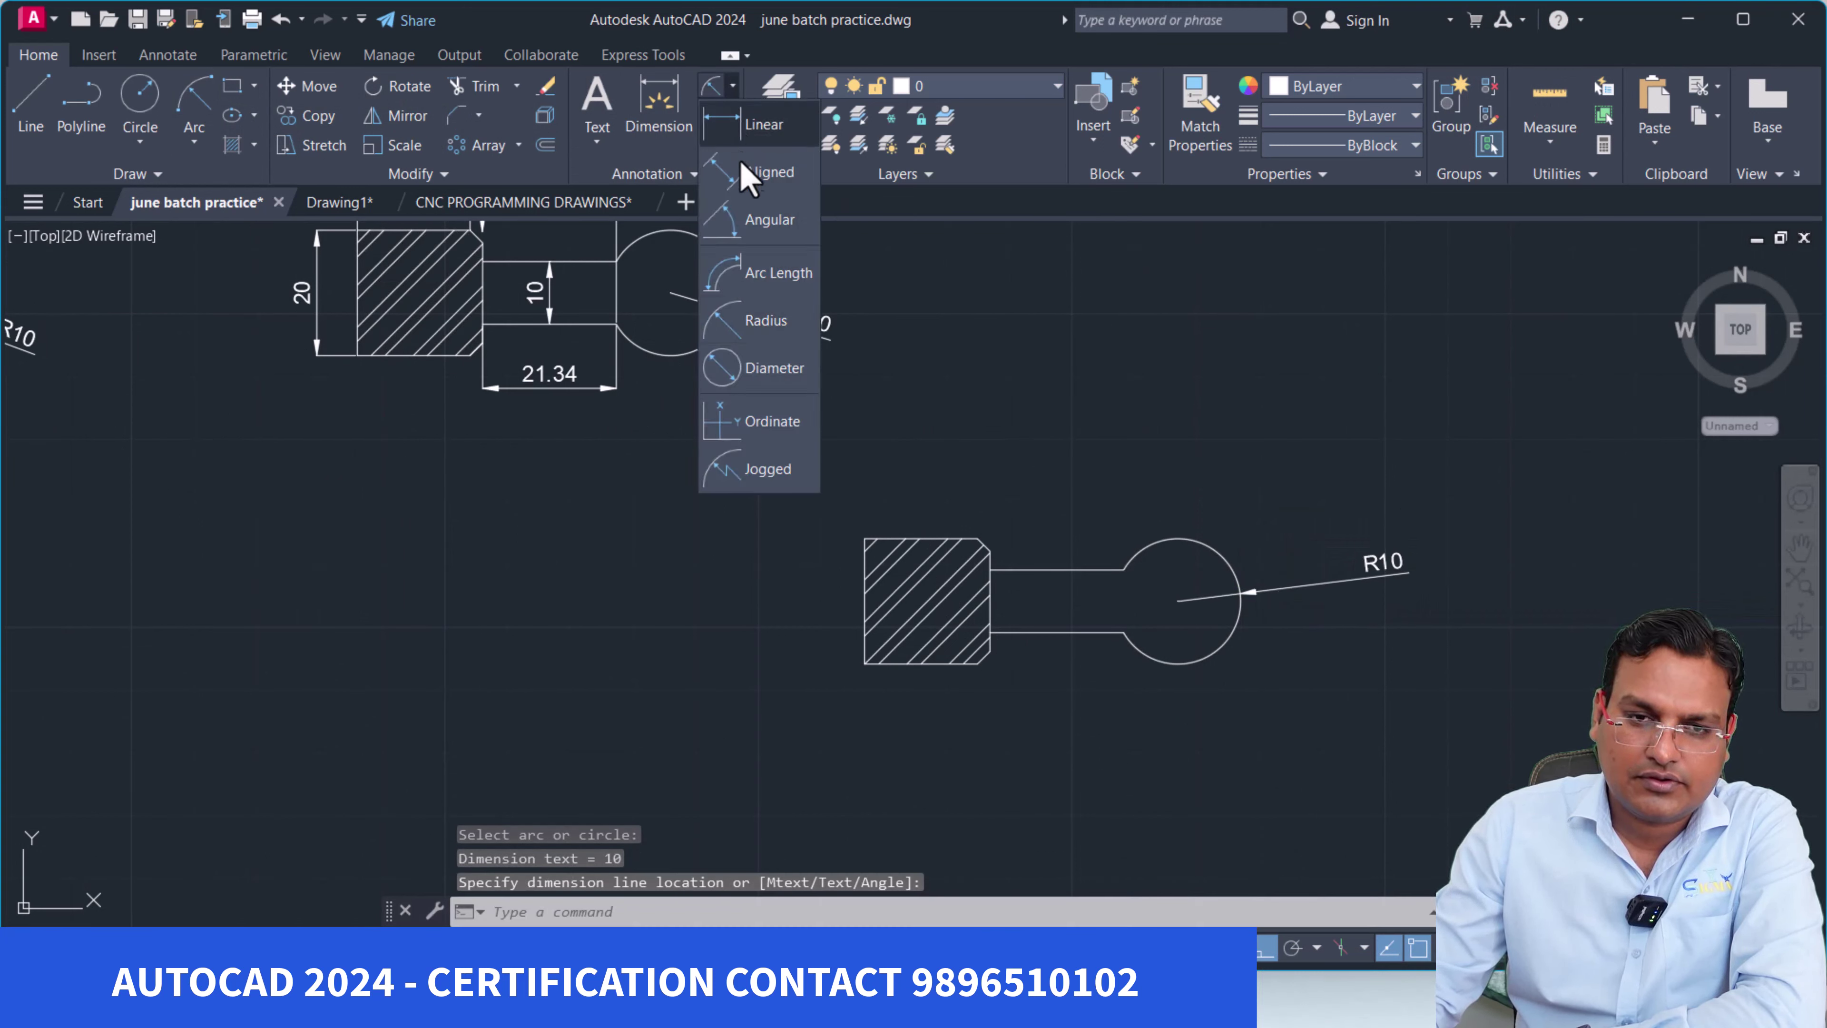
pyautogui.click(757, 140)
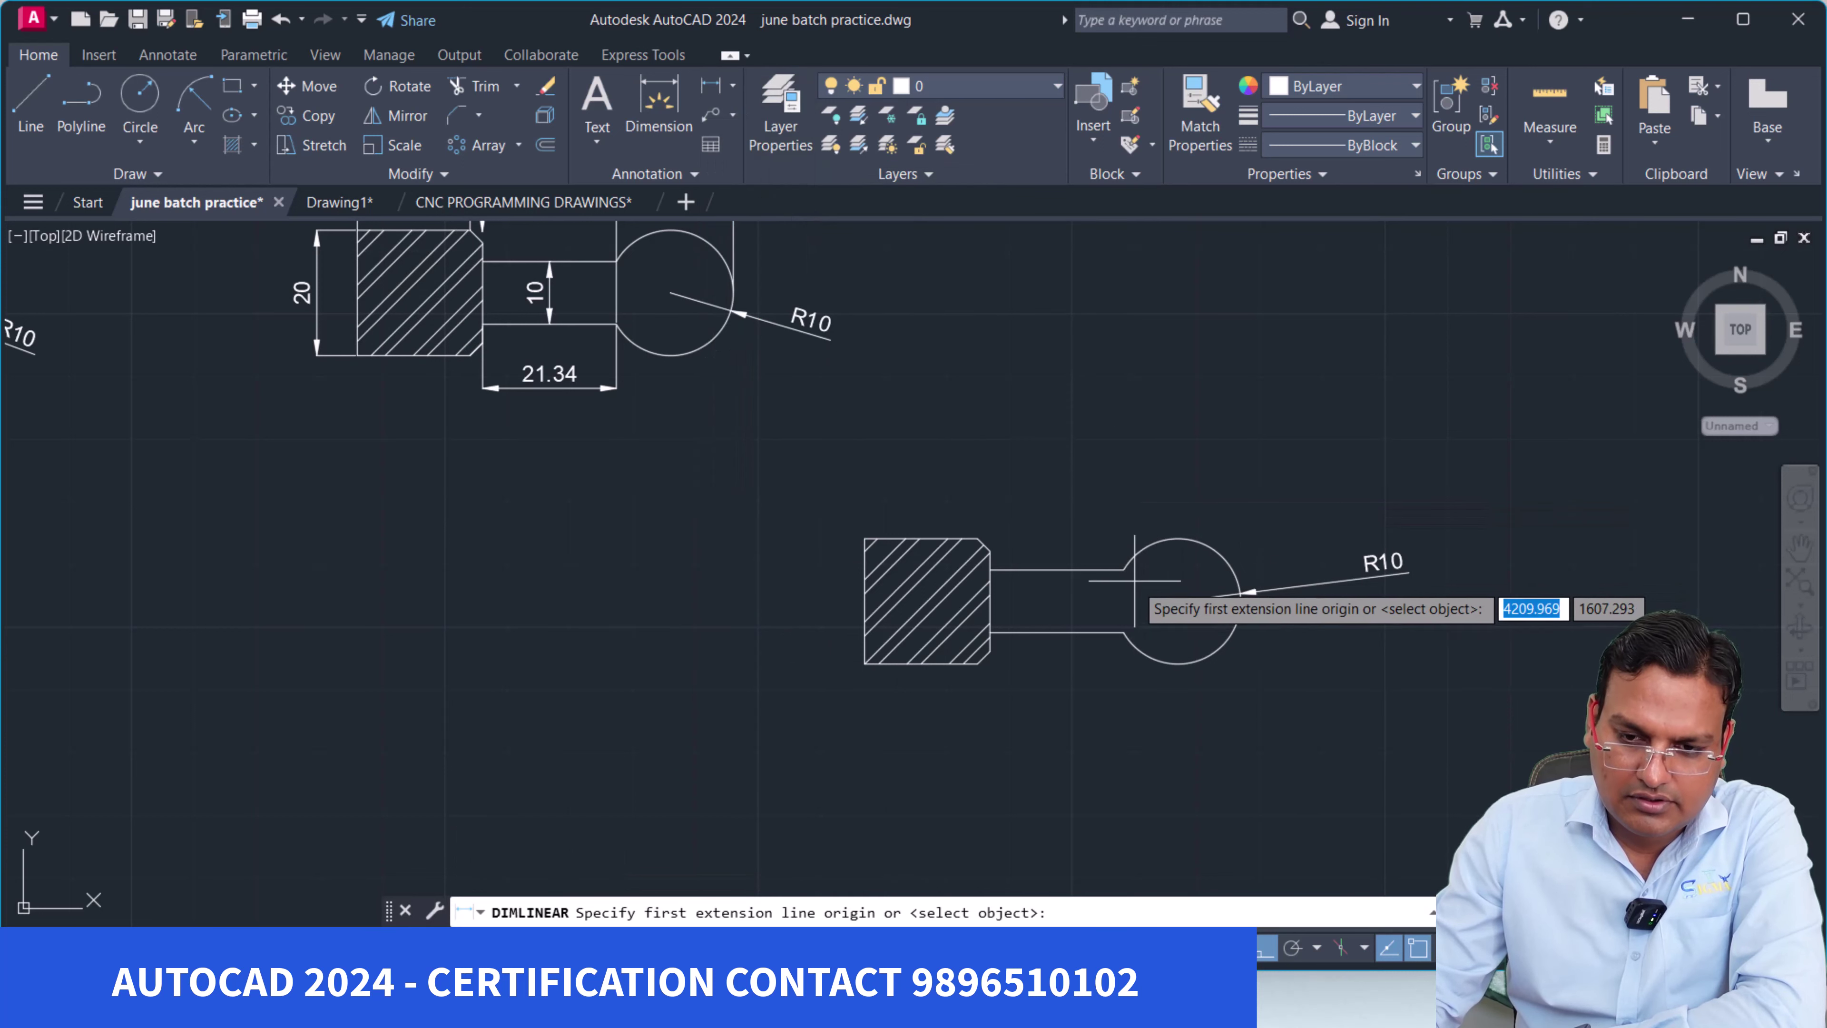
pyautogui.click(1124, 569)
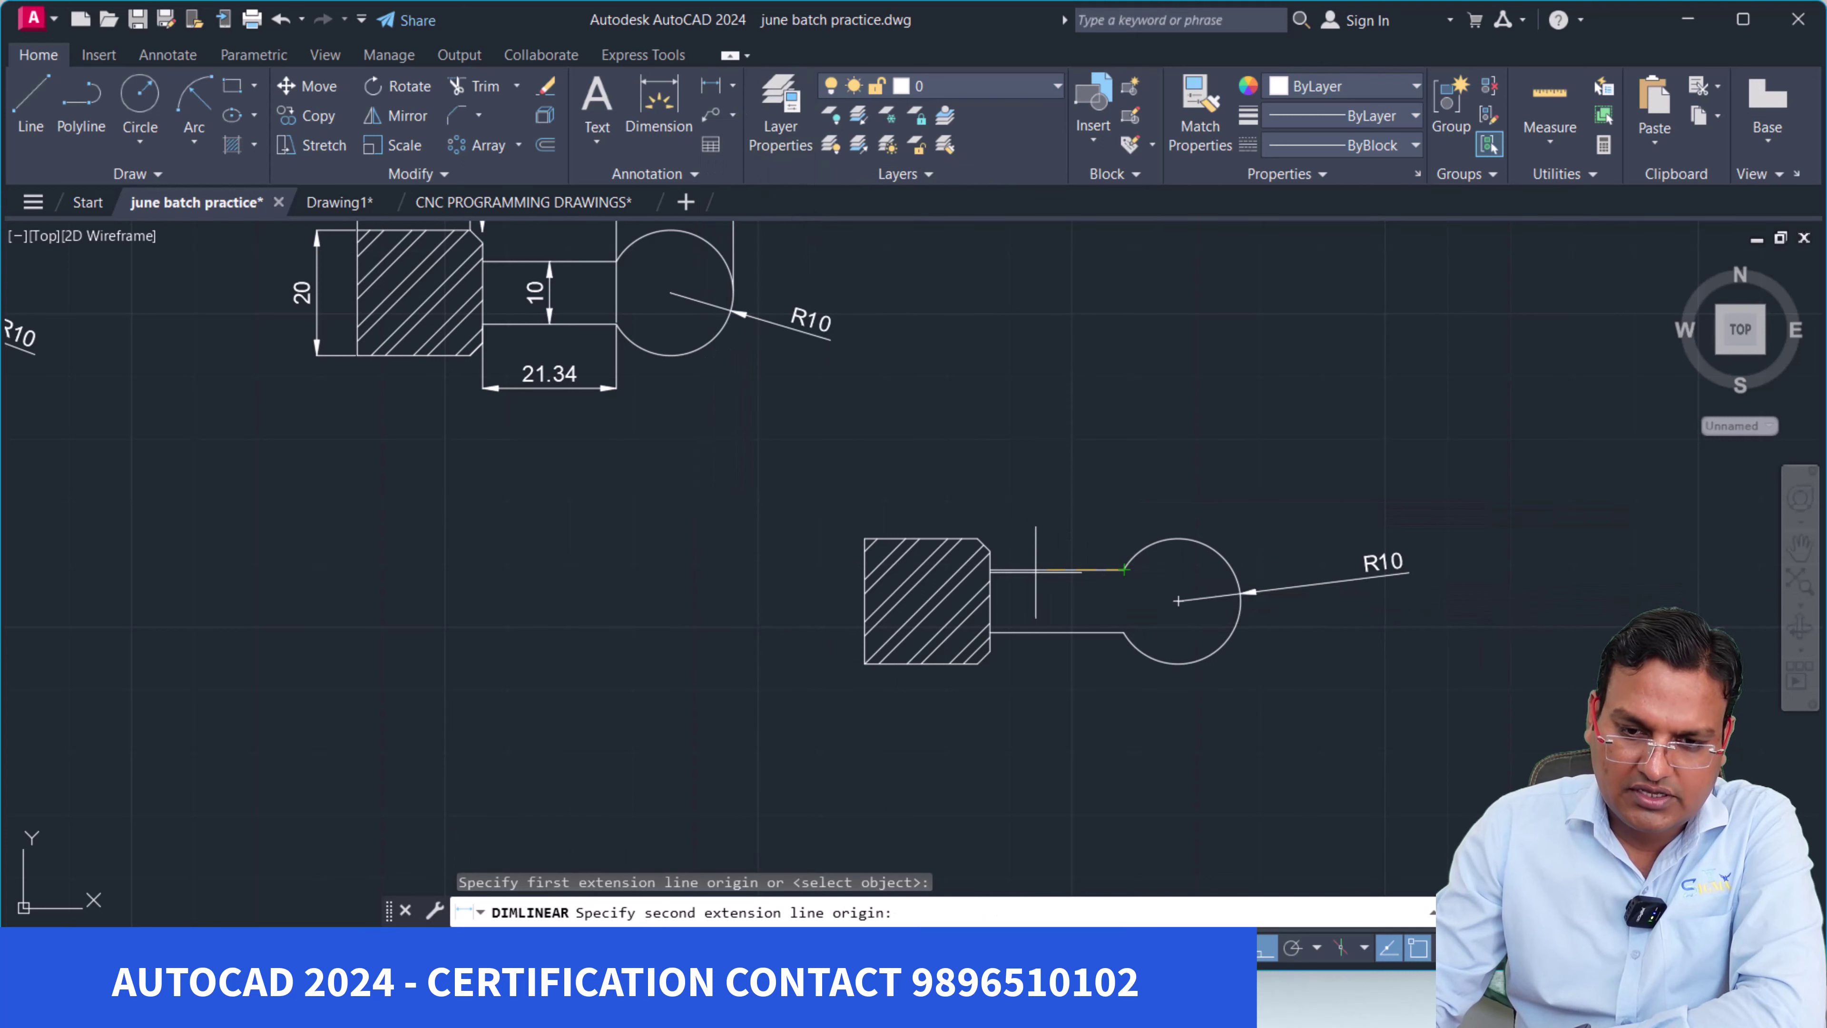
pyautogui.click(990, 569)
pyautogui.click(1002, 516)
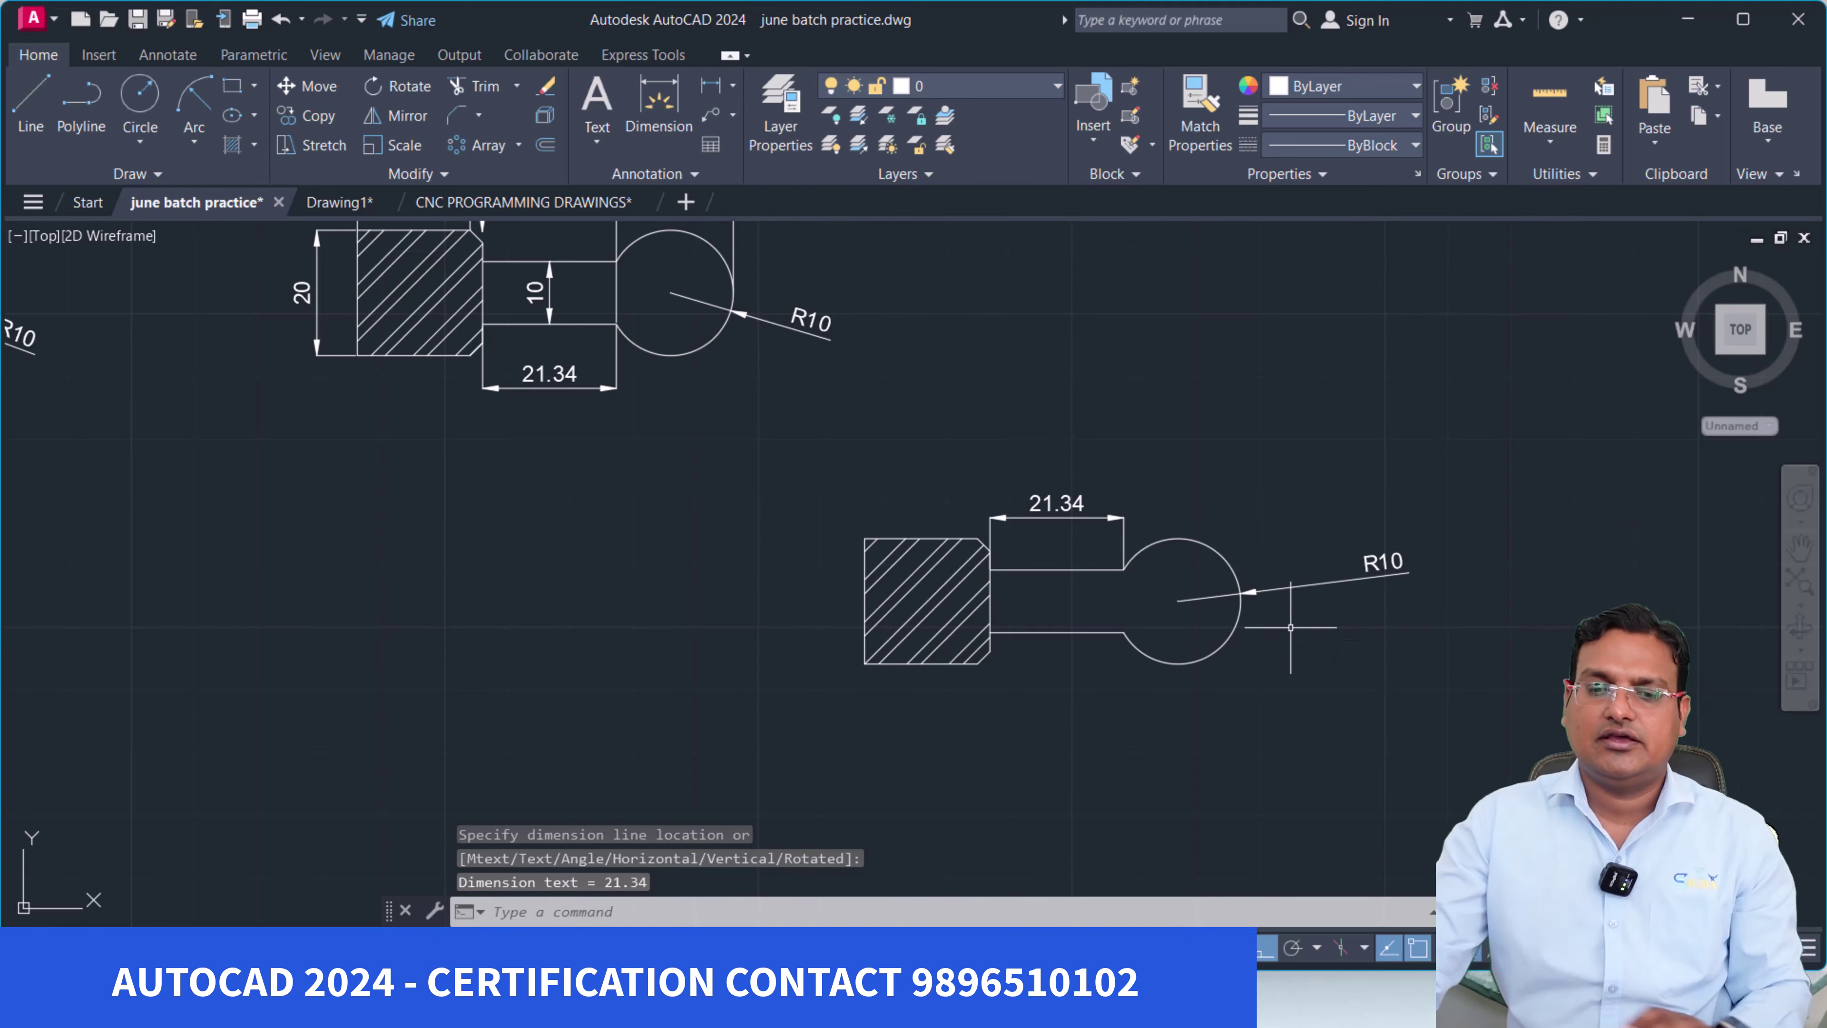
pyautogui.press('Return')
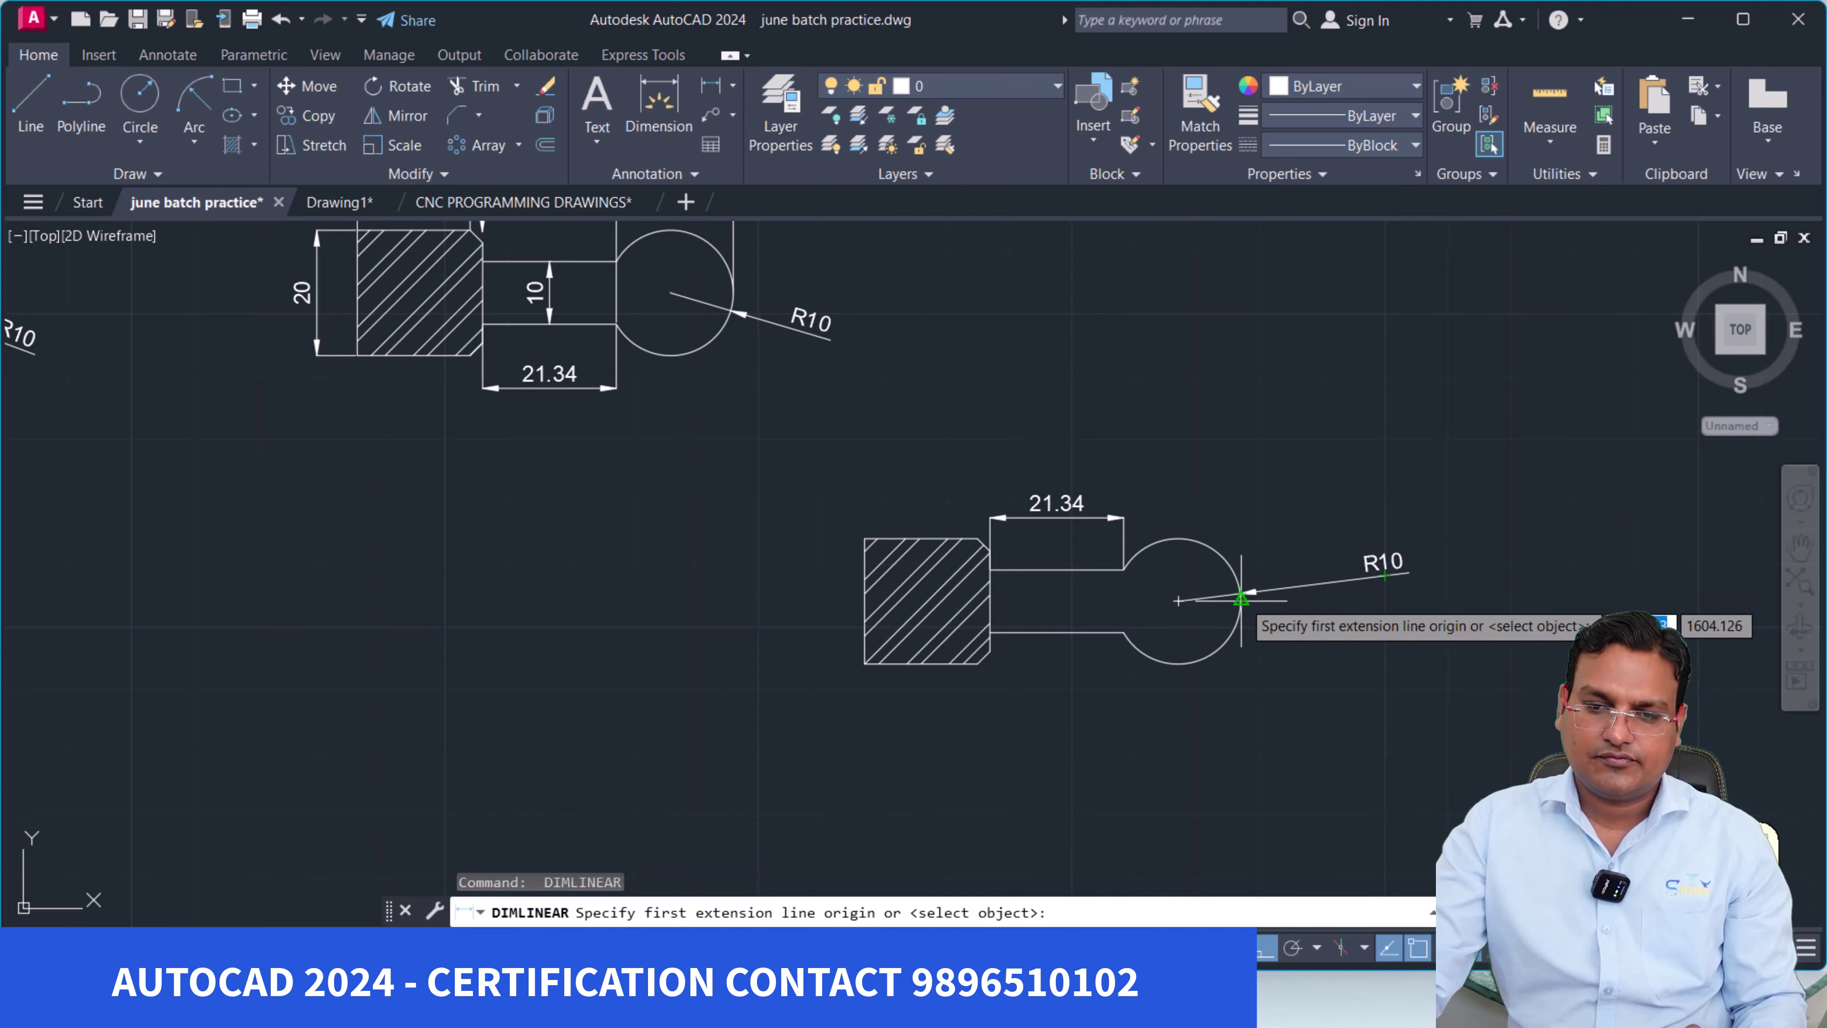
pyautogui.click(1241, 598)
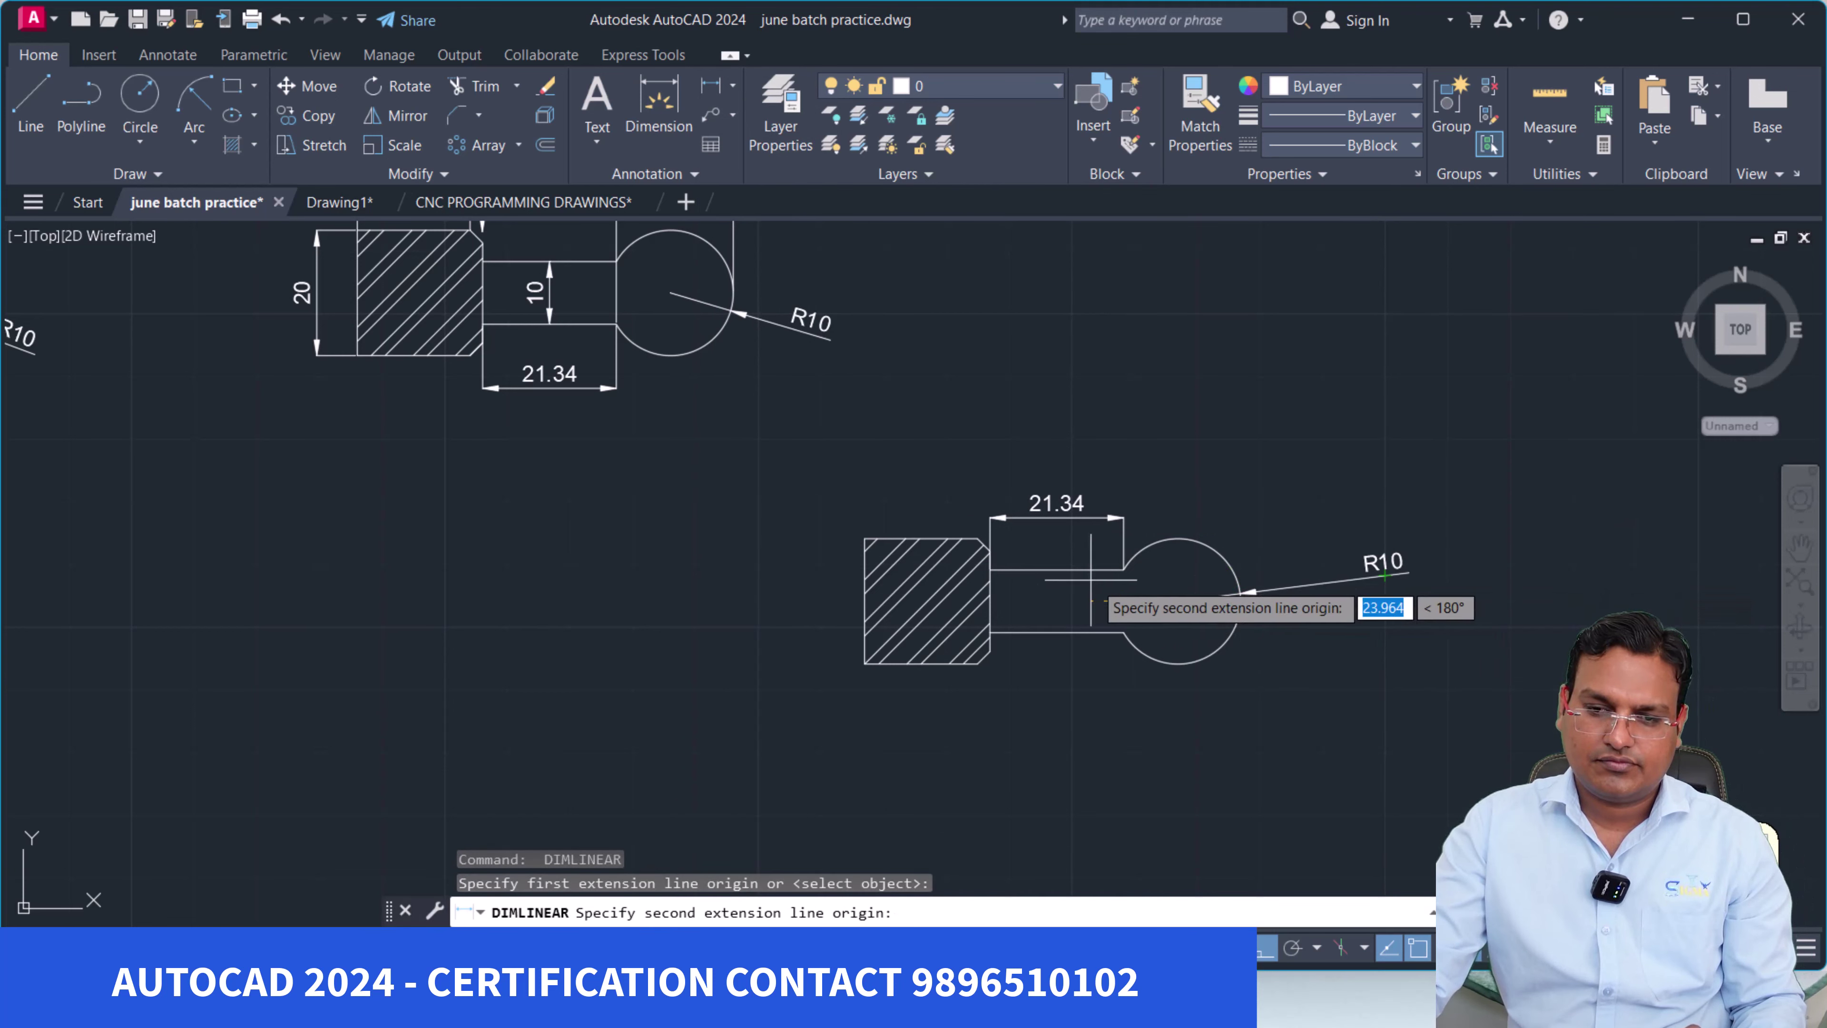
pyautogui.click(1123, 570)
pyautogui.click(1165, 456)
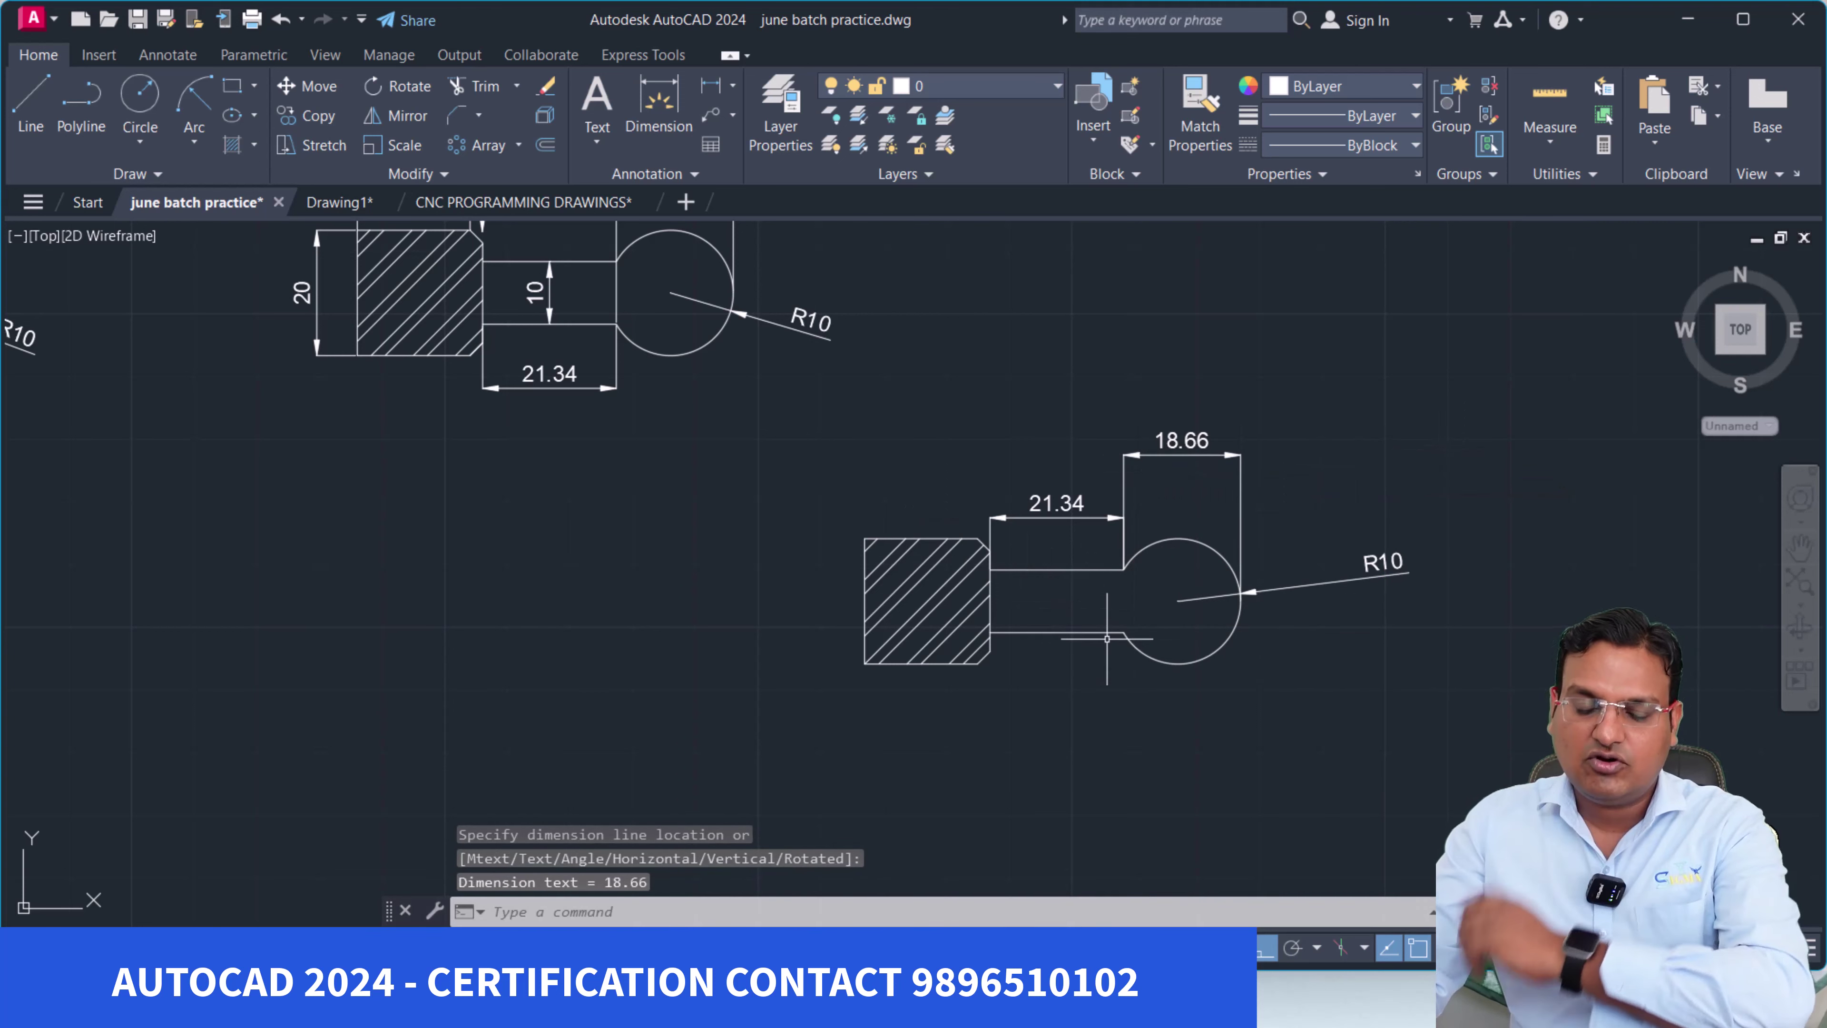
pyautogui.moveTo(1051, 593); pyautogui.dragTo(971, 603, button='middle')
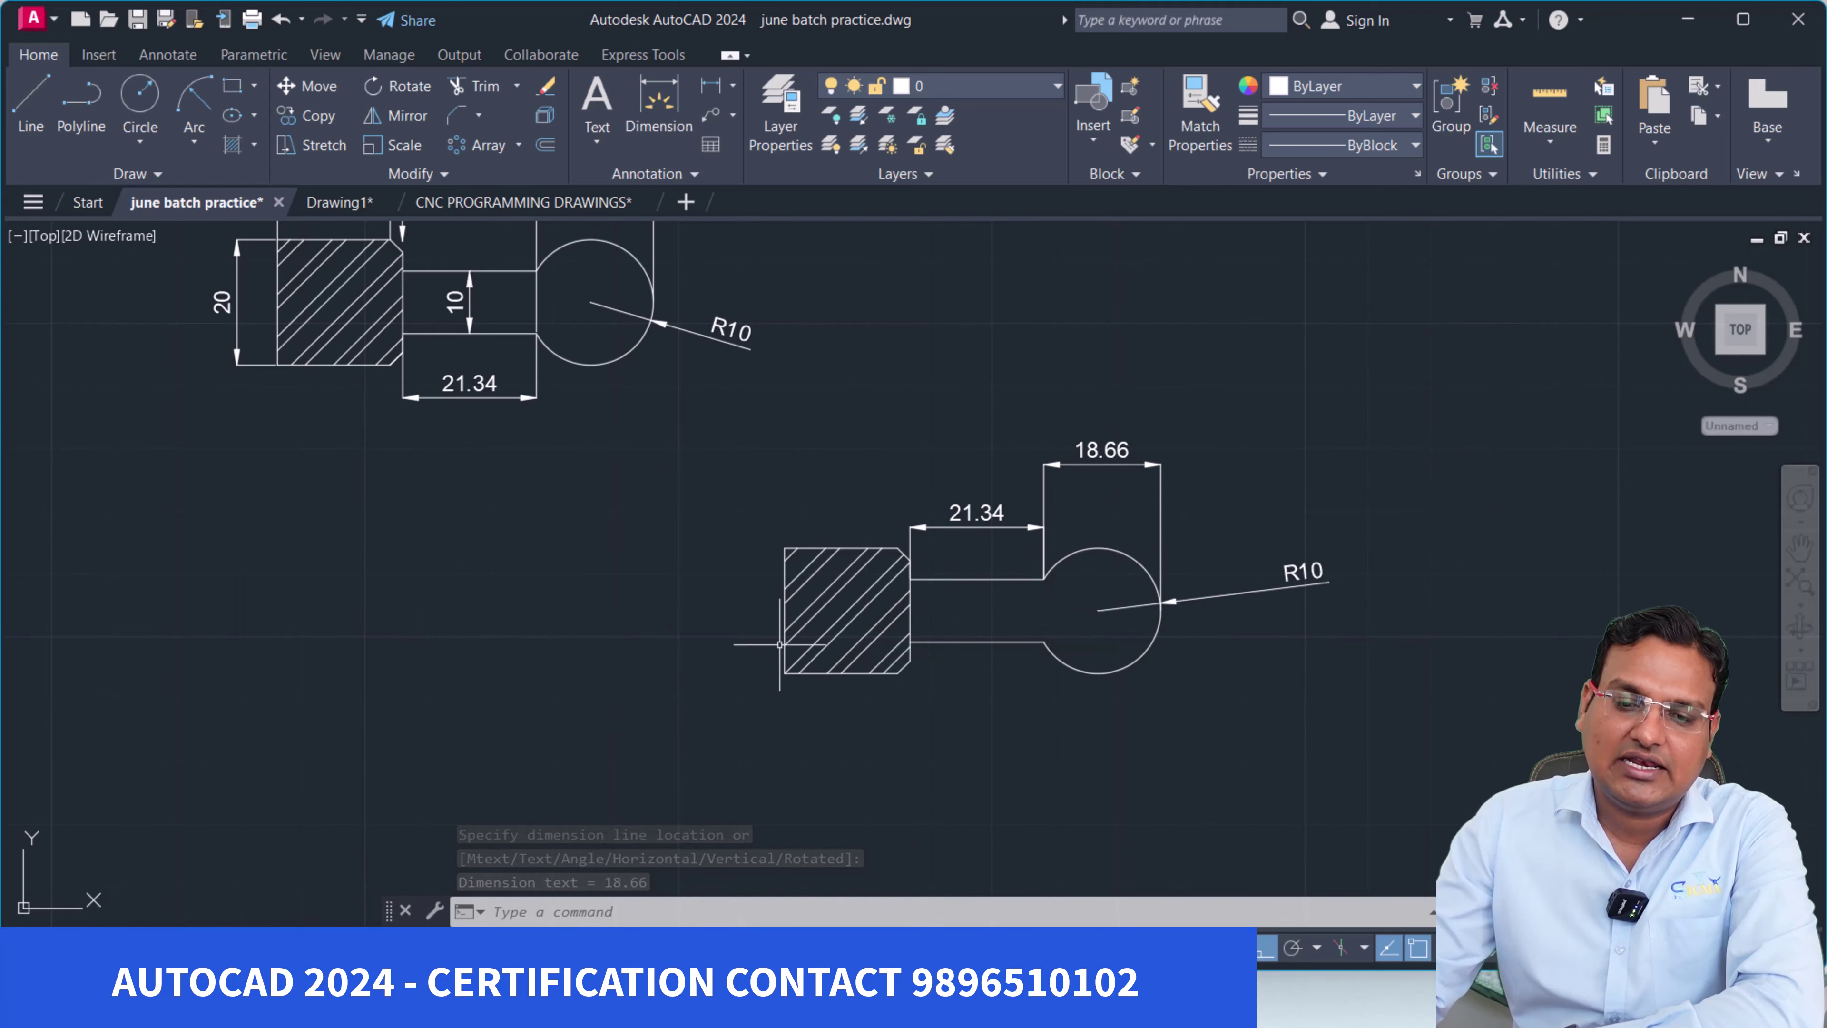
pyautogui.scroll(-2, 1015, 631)
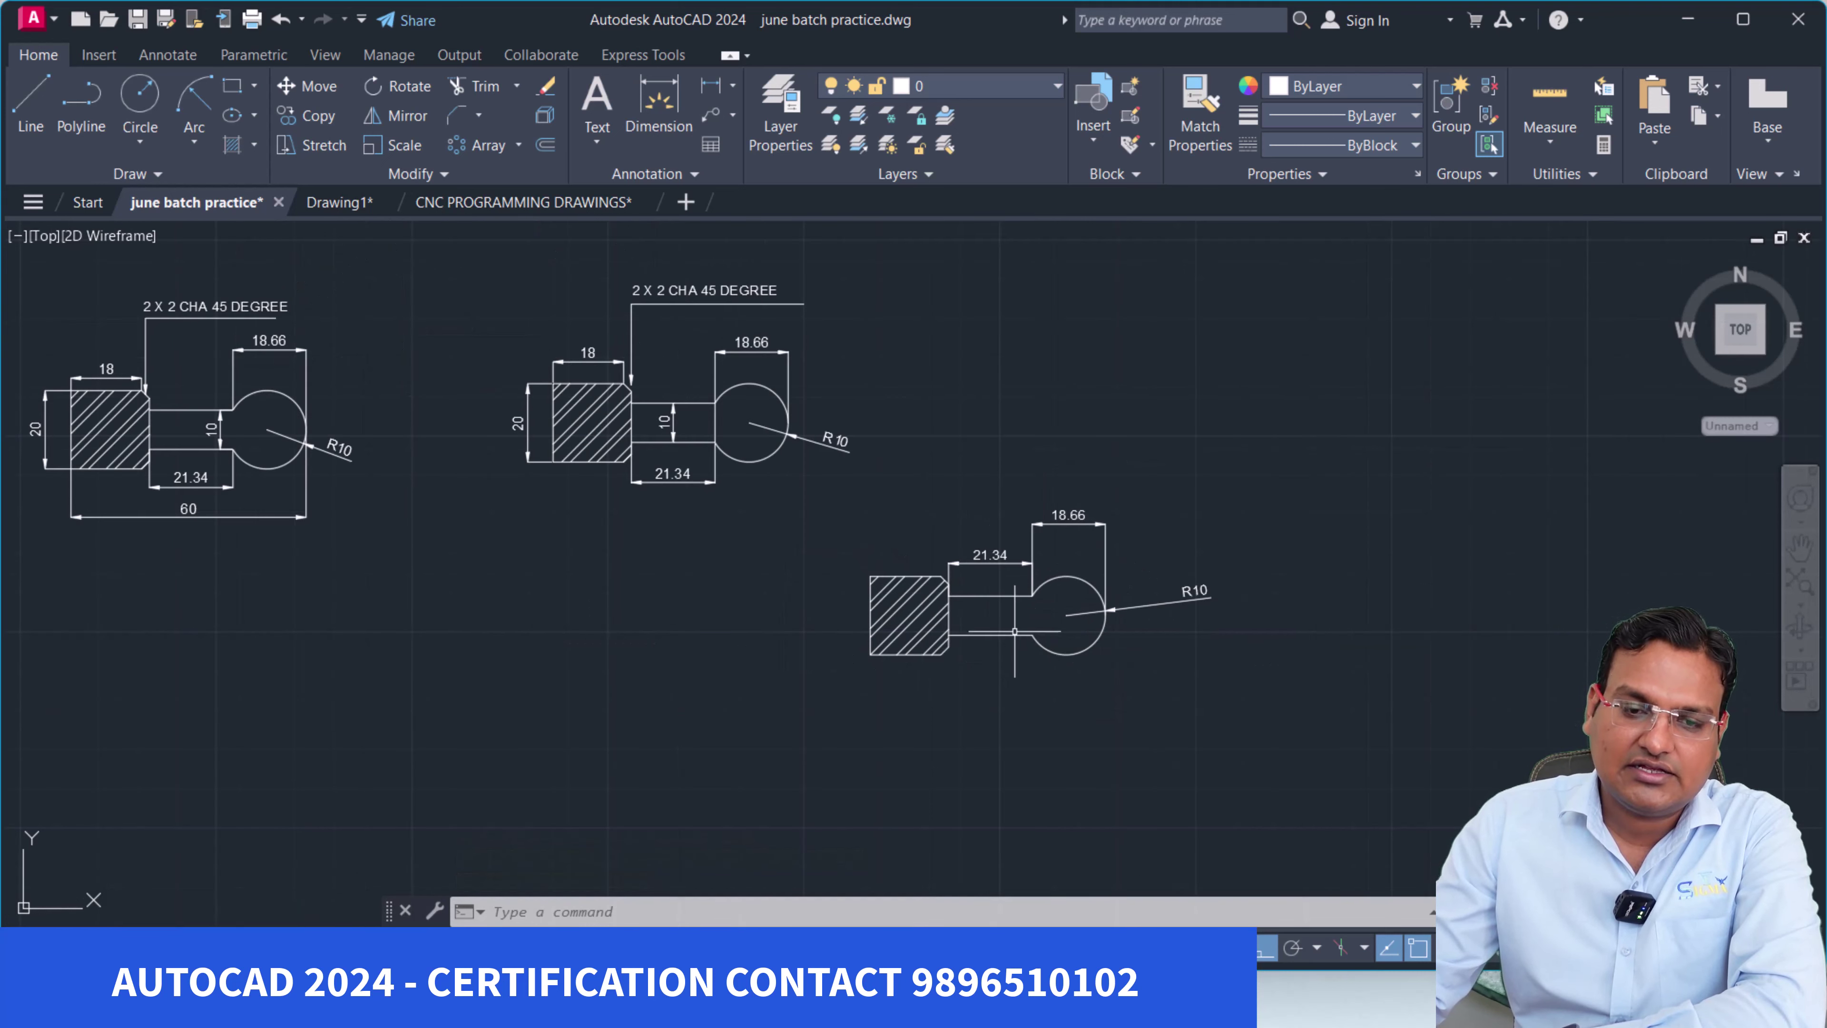